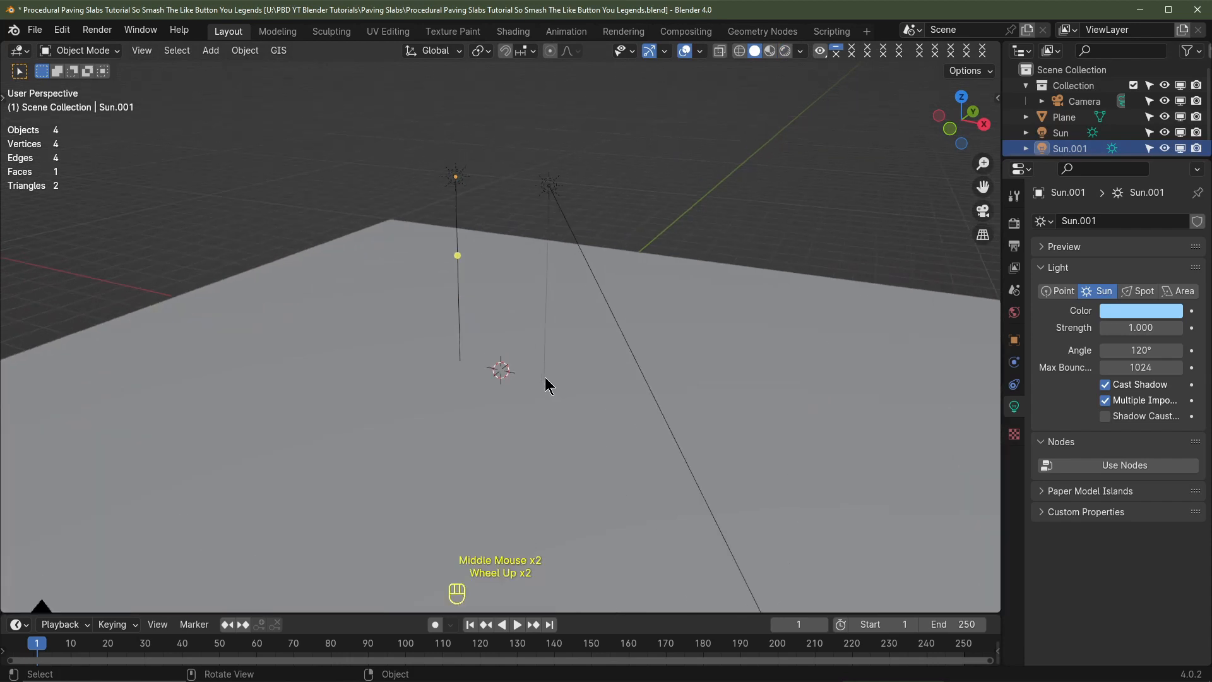
scroll(414, 412, "down", 1)
left_click(385, 312)
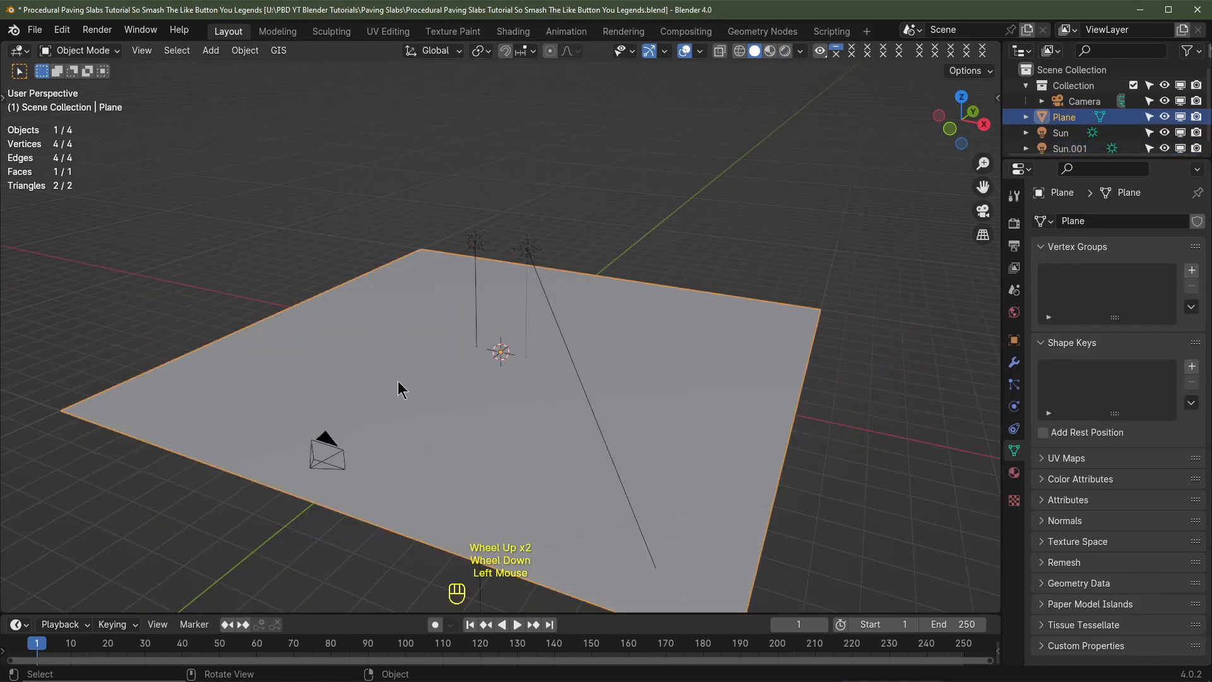
key("shift+a")
mouse_move(411, 365)
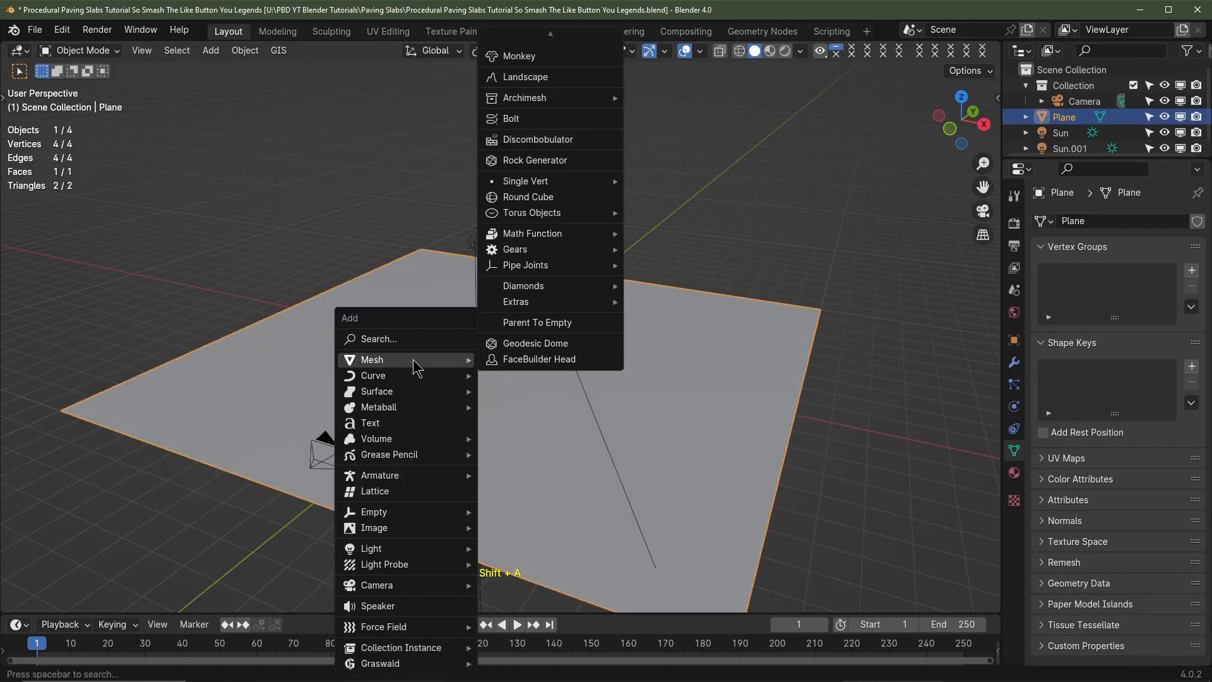
scroll(549, 152, "up", 8)
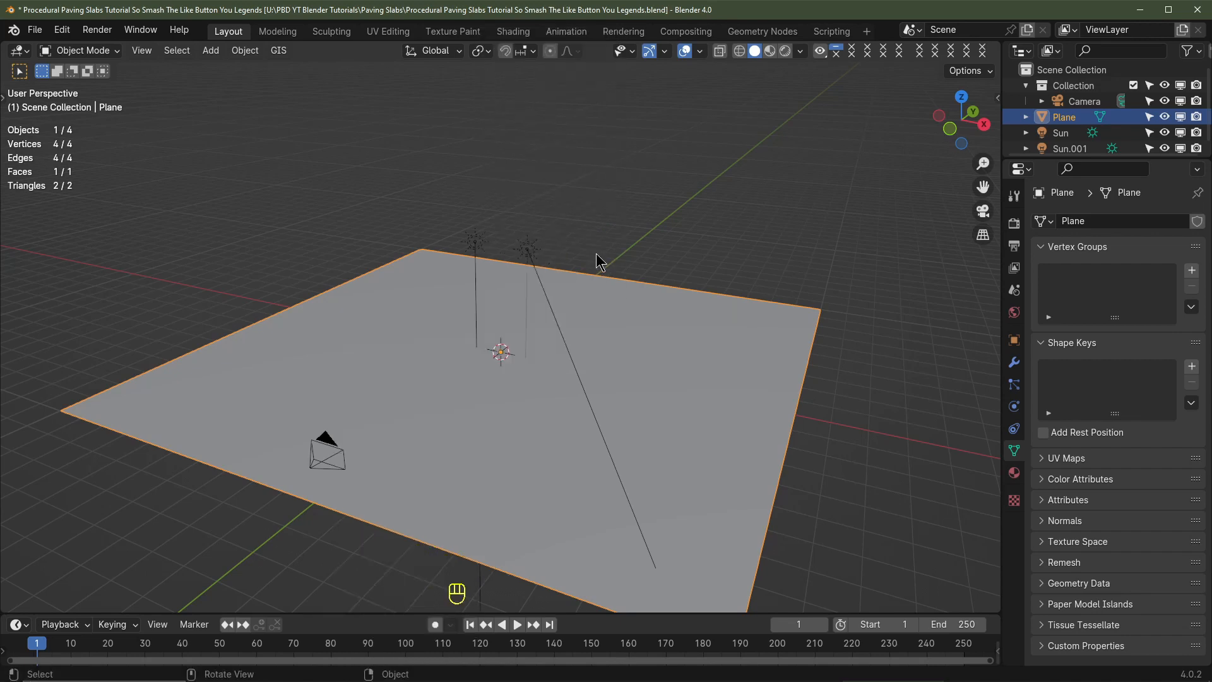
Review the transform settings of both sun lights and the light properties of Sun.001
scroll(588, 189, "up", 2)
left_click(562, 154)
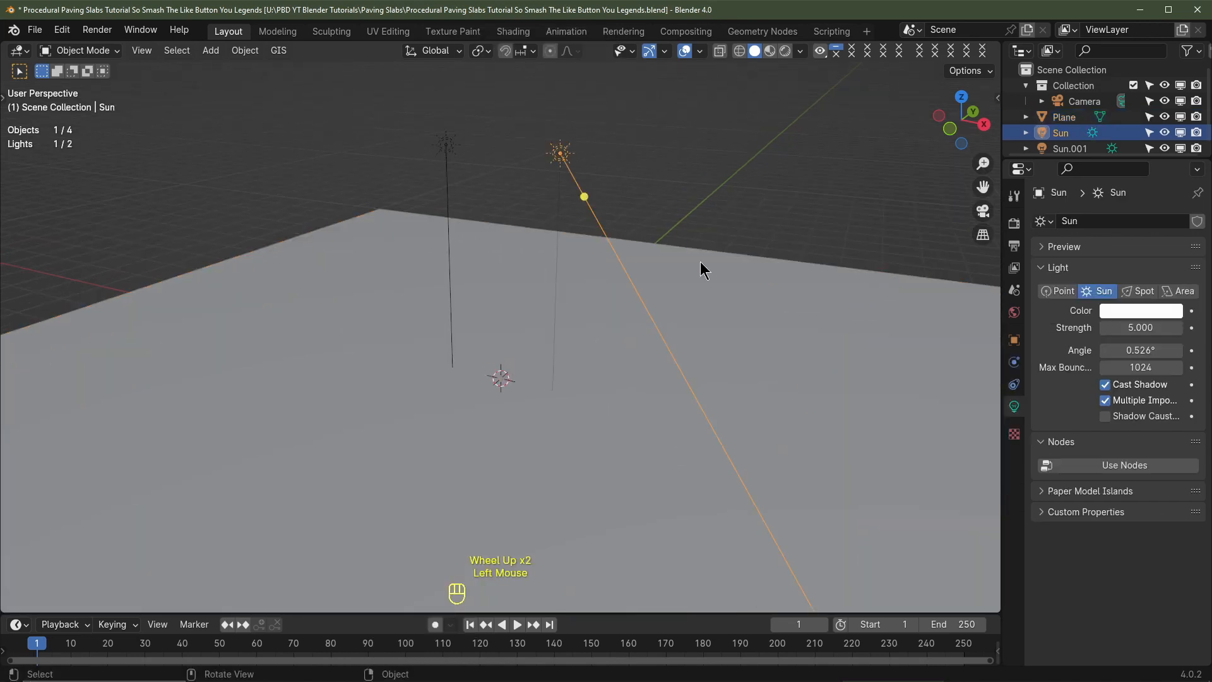
left_click(1015, 341)
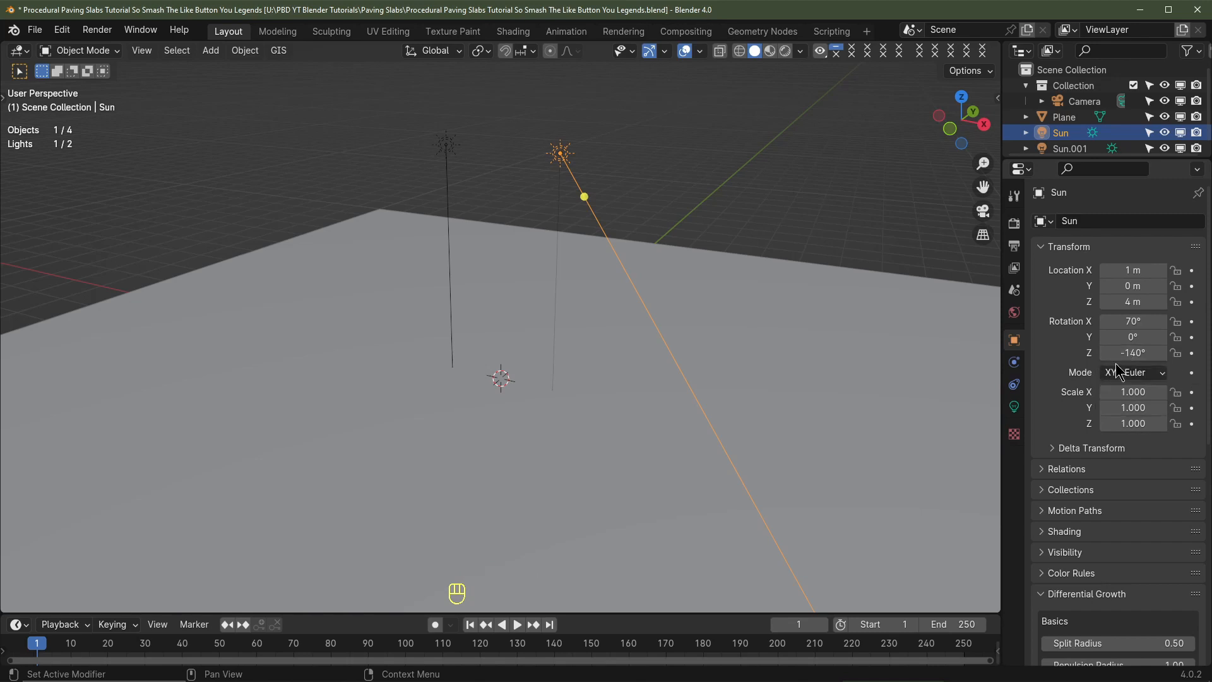
left_click(447, 147)
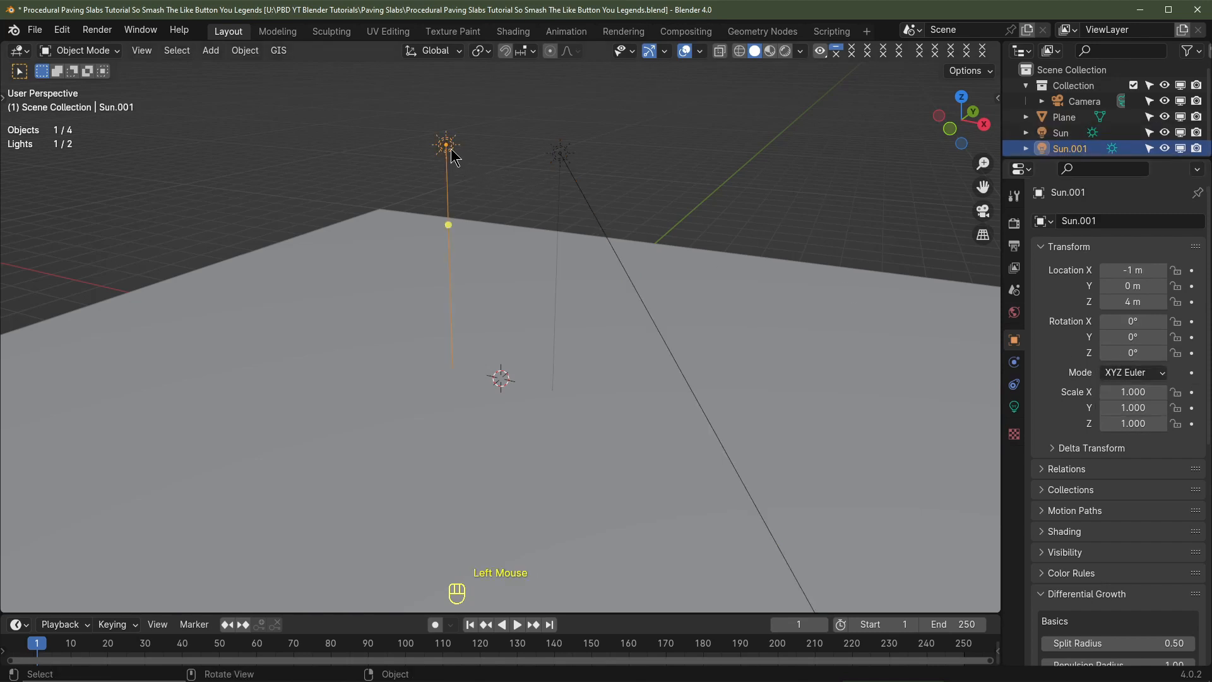
left_click(1015, 407)
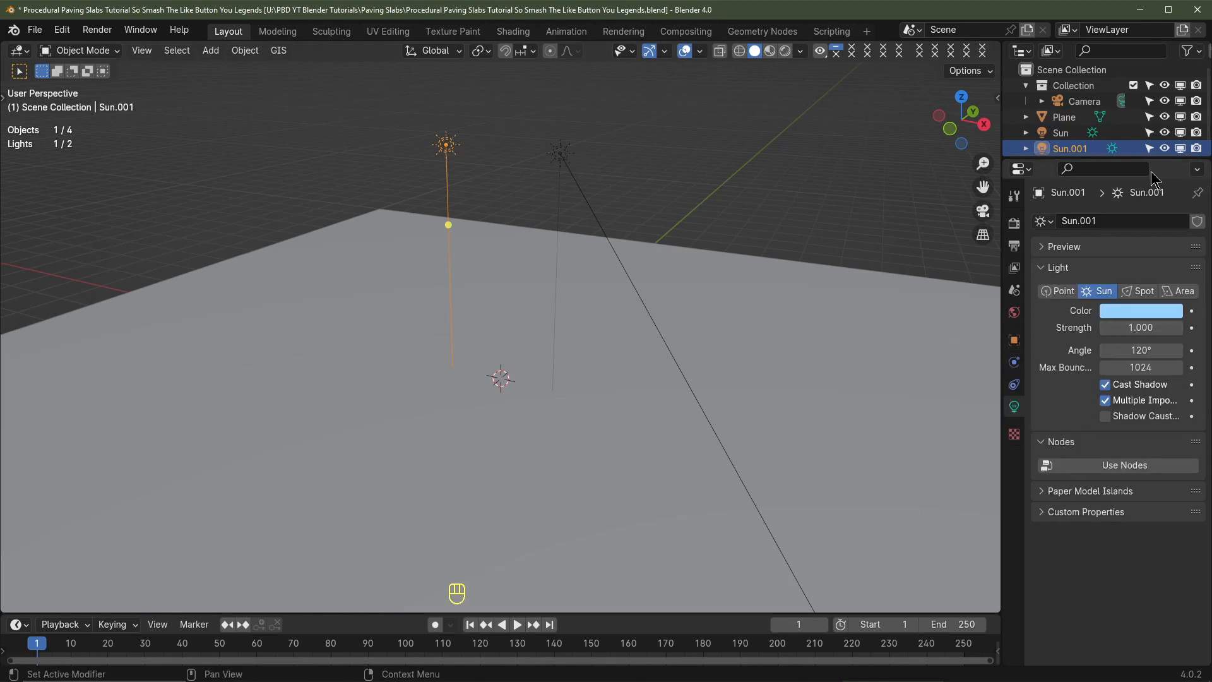
Switch the viewport to rendered shading and compare the two sun lights by isolating each one, leaving both visible
left_click(1164, 133)
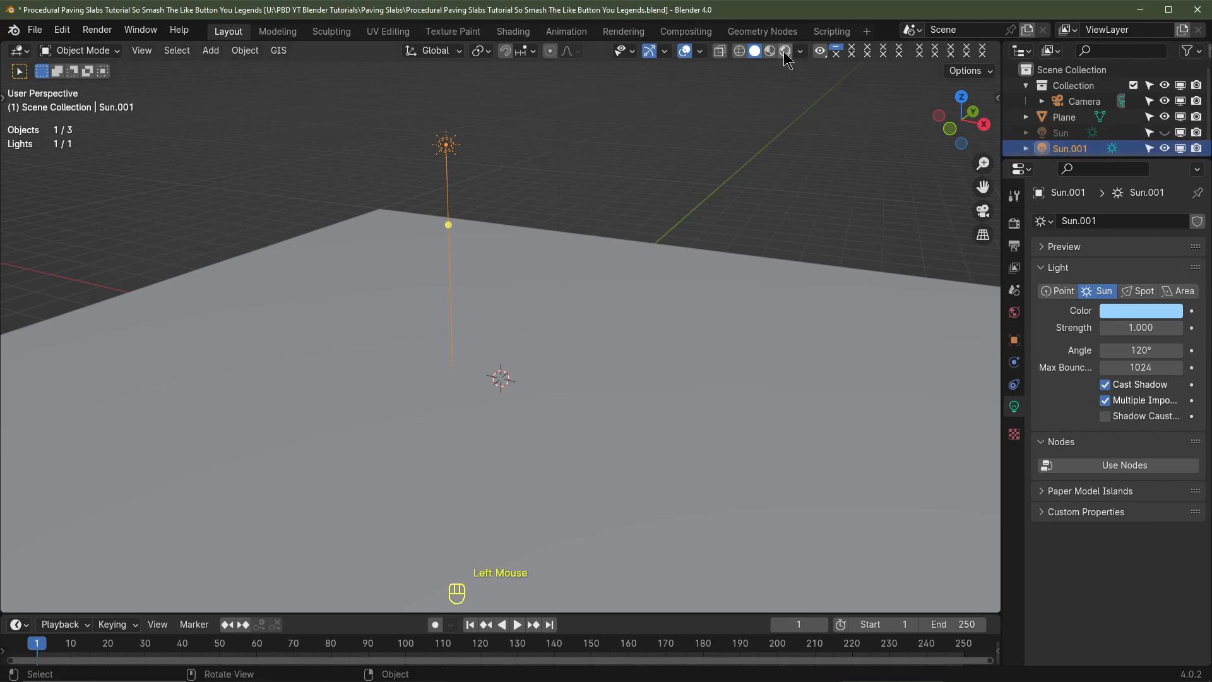
left_click(785, 53)
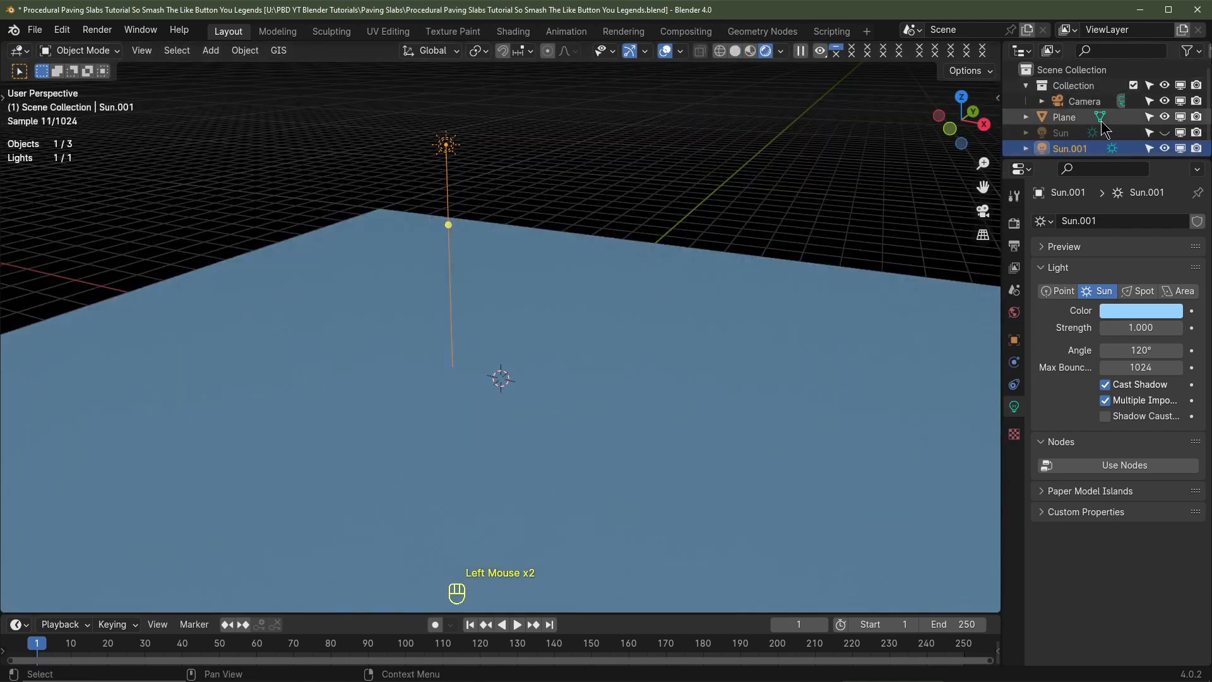
left_click(1165, 148)
left_click(1165, 133)
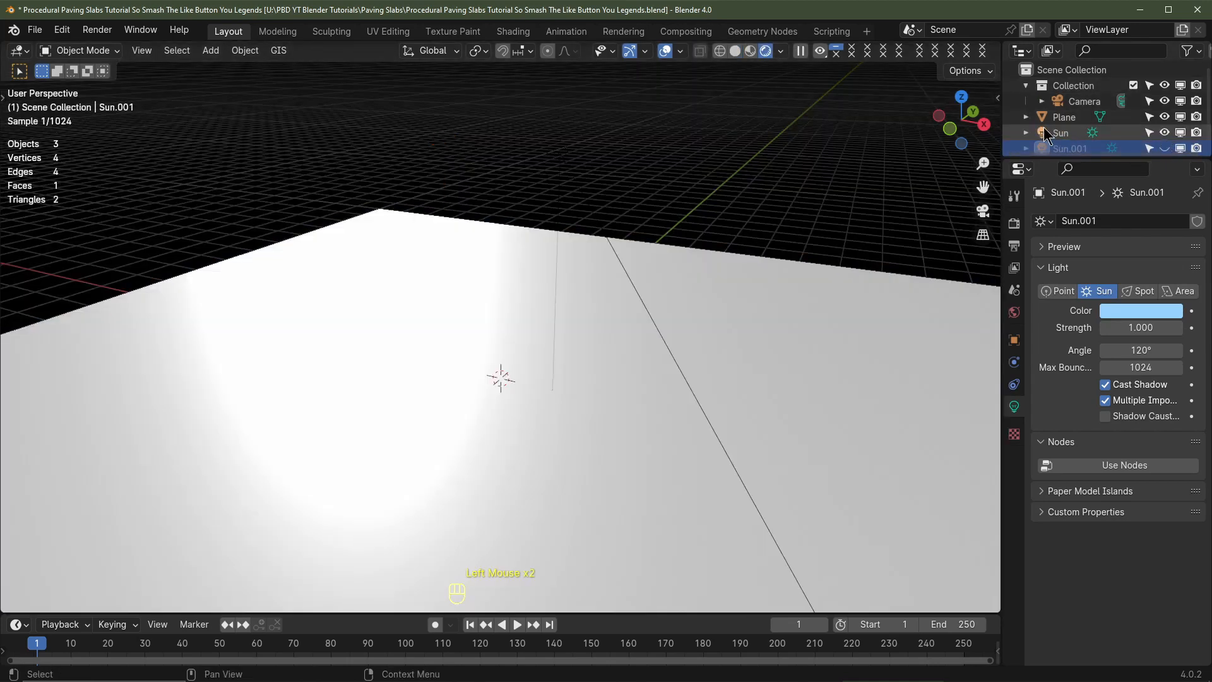
left_click(1047, 134)
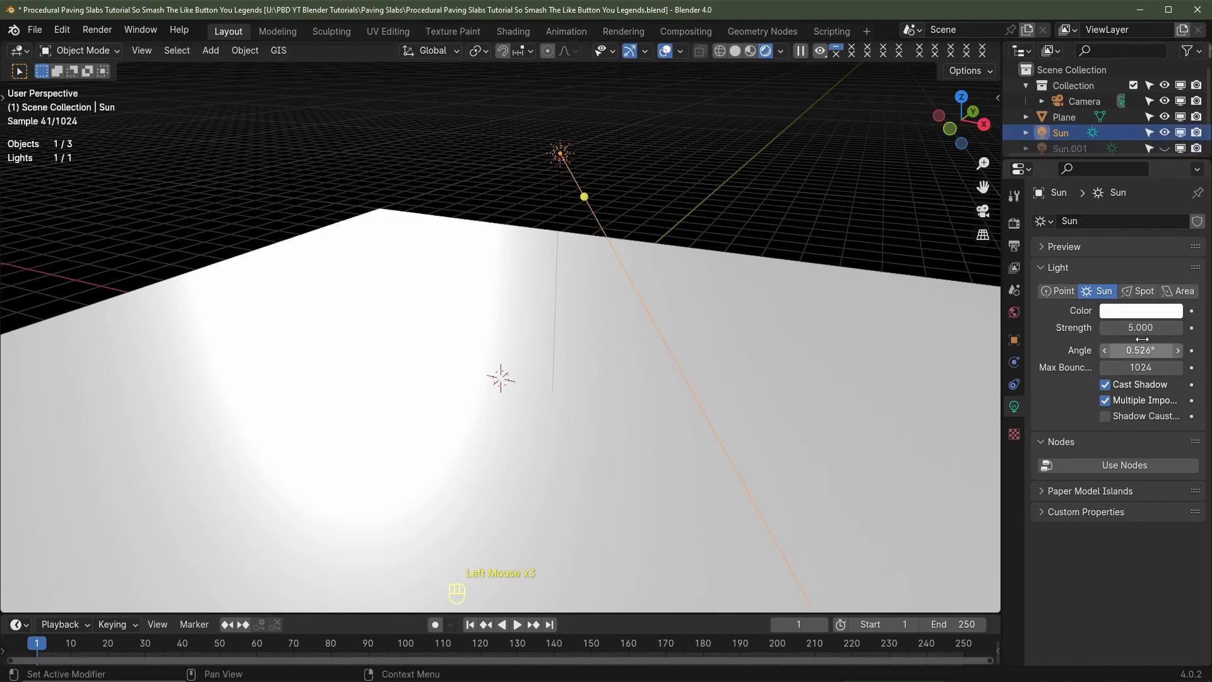
left_click(1165, 148)
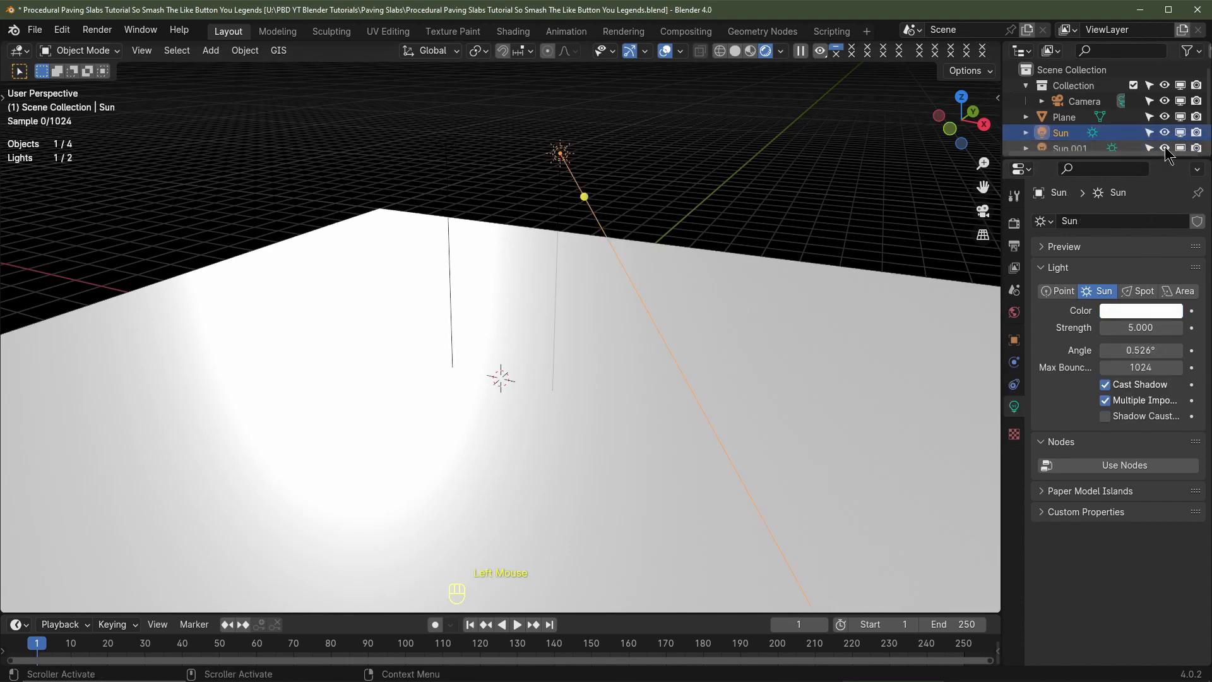
Check the plane in the rendered view from another angle with both sun lights hidden, and show both lights again
middle_click_drag(546, 358, 573, 301)
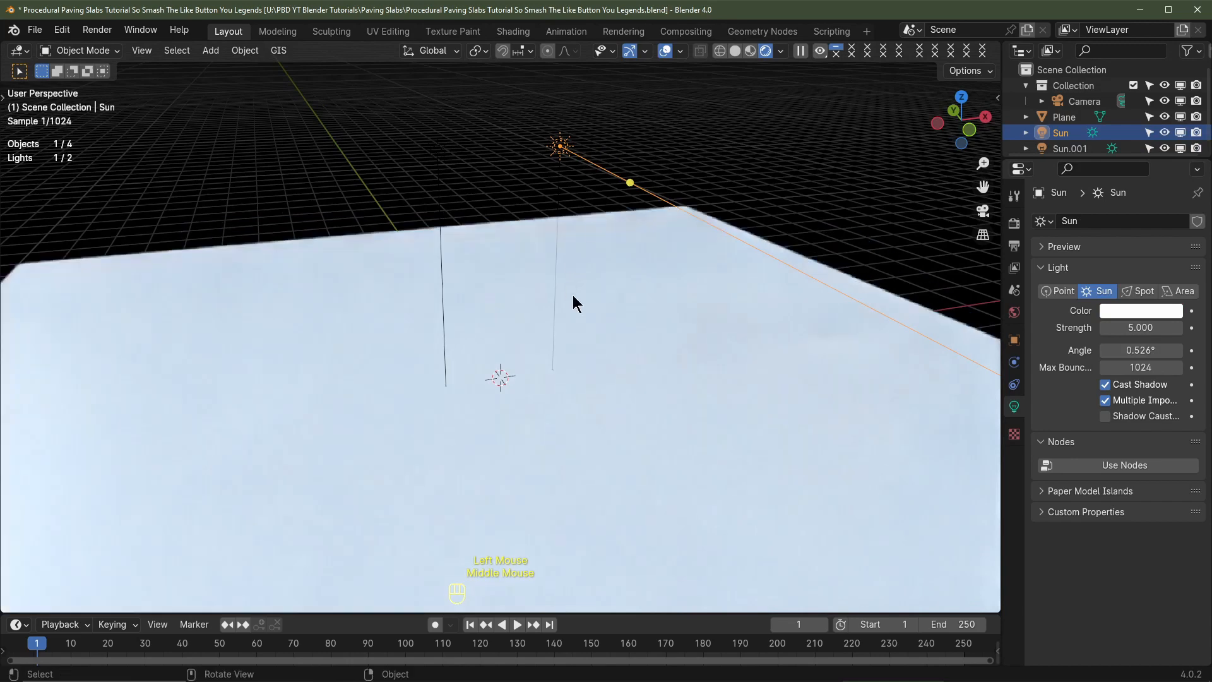
left_click(1165, 132)
left_click(1164, 149)
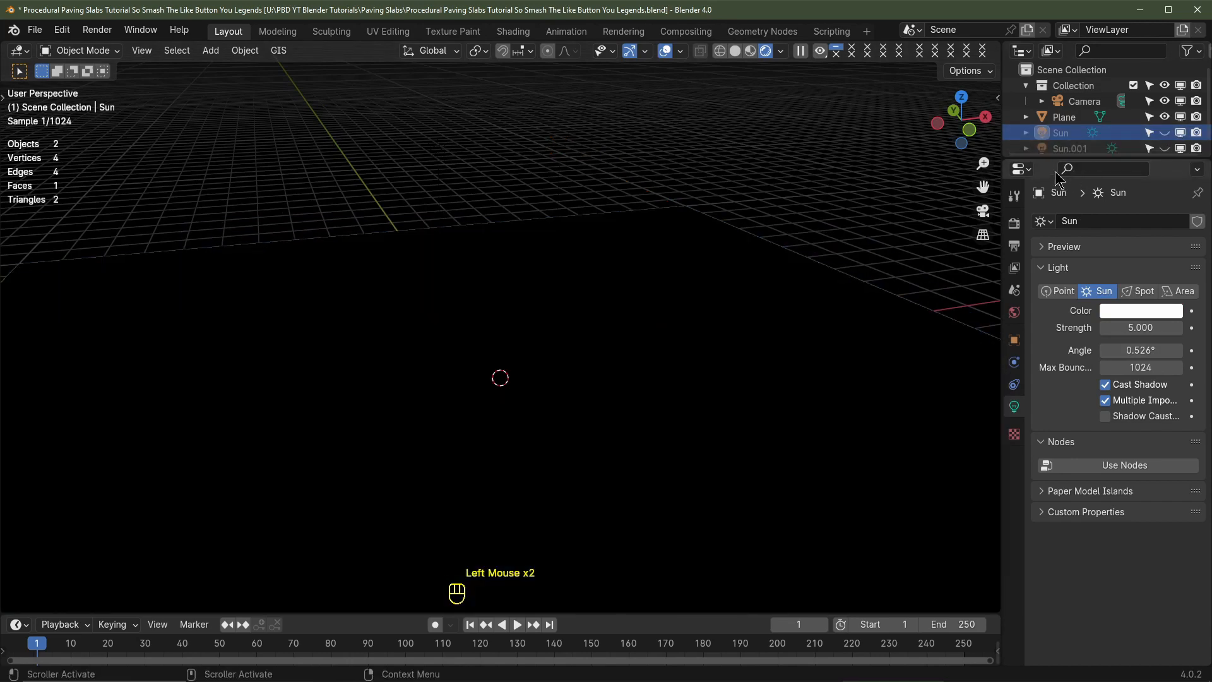
middle_click_drag(761, 290, 1111, 140)
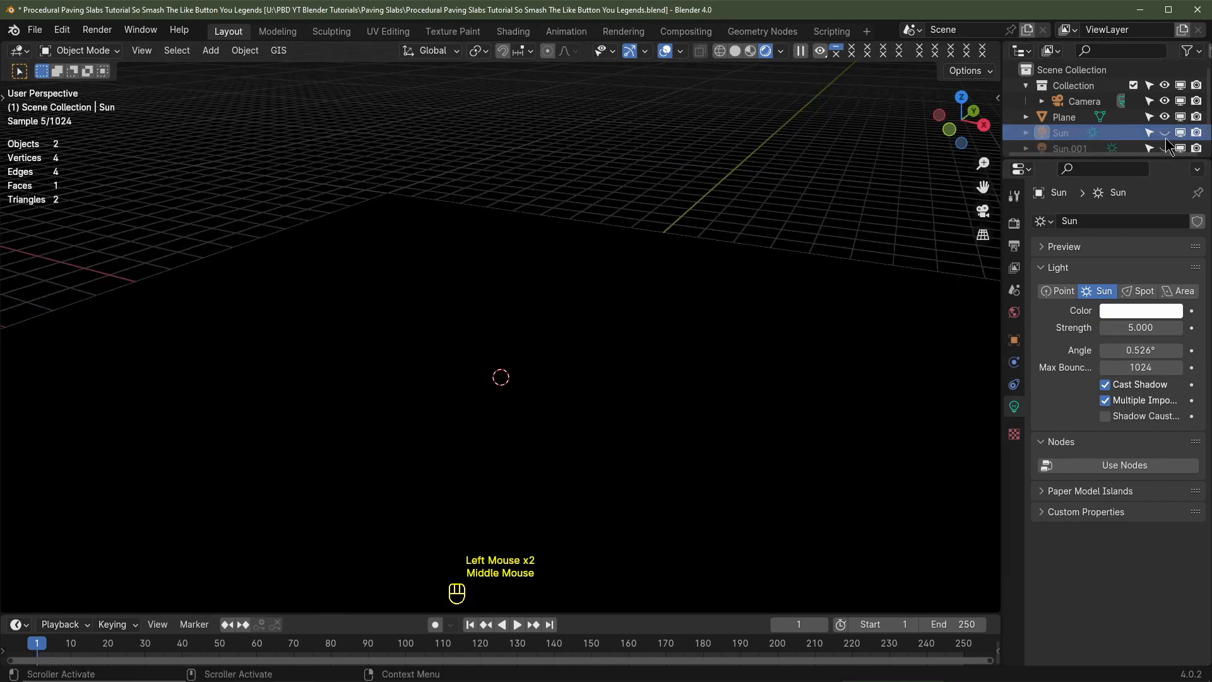
left_click(1165, 133)
left_click(1165, 148)
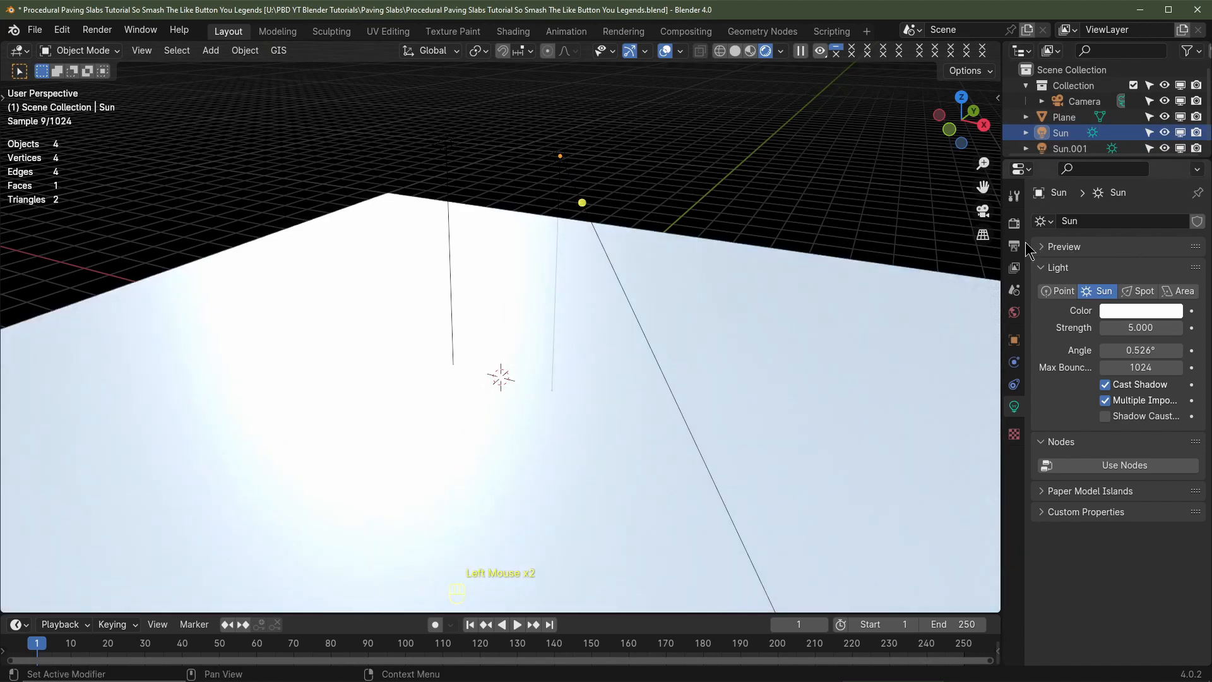
Display the scene's render properties and switch the viewport to material preview shading
left_click(1014, 225)
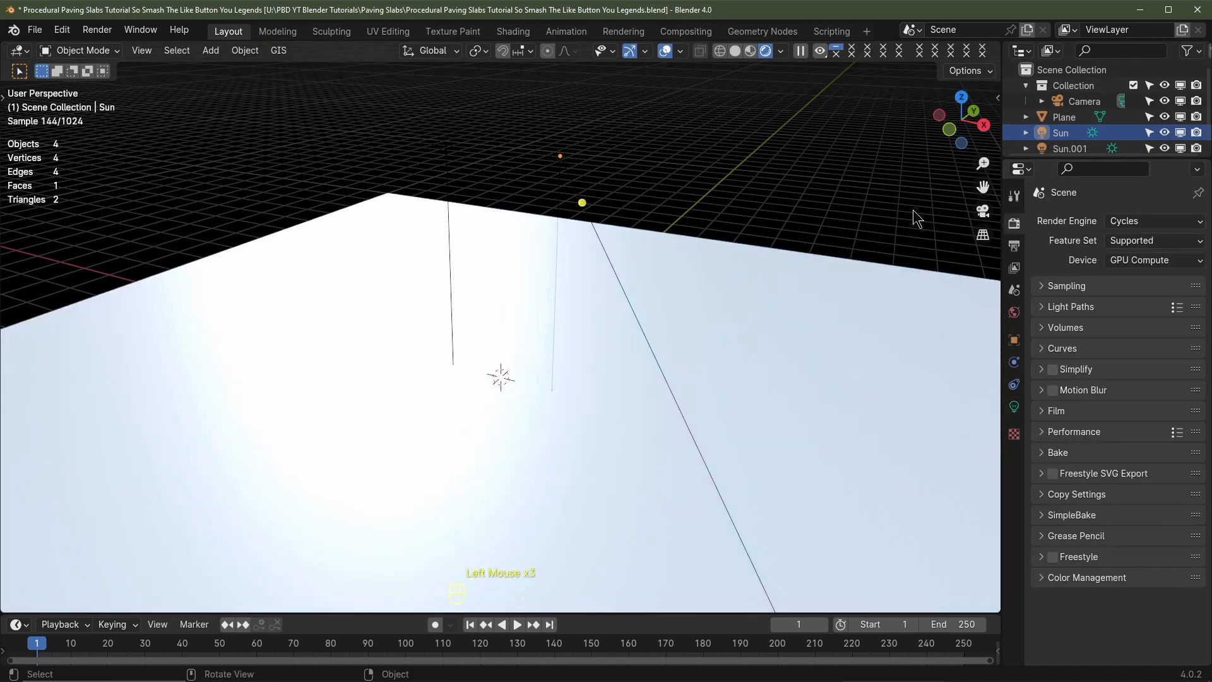
left_click(751, 50)
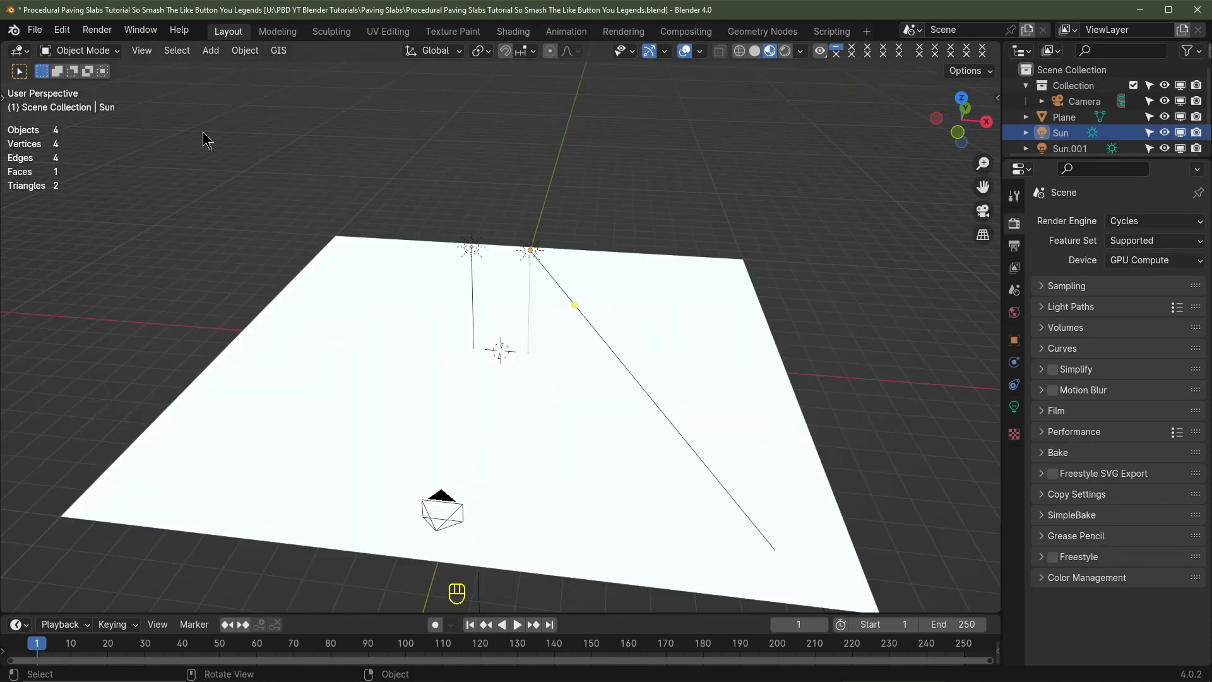
Look up the Node Wrangler add-on by searching the add-on preferences for "node", save the preferences and close them
left_click(62, 31)
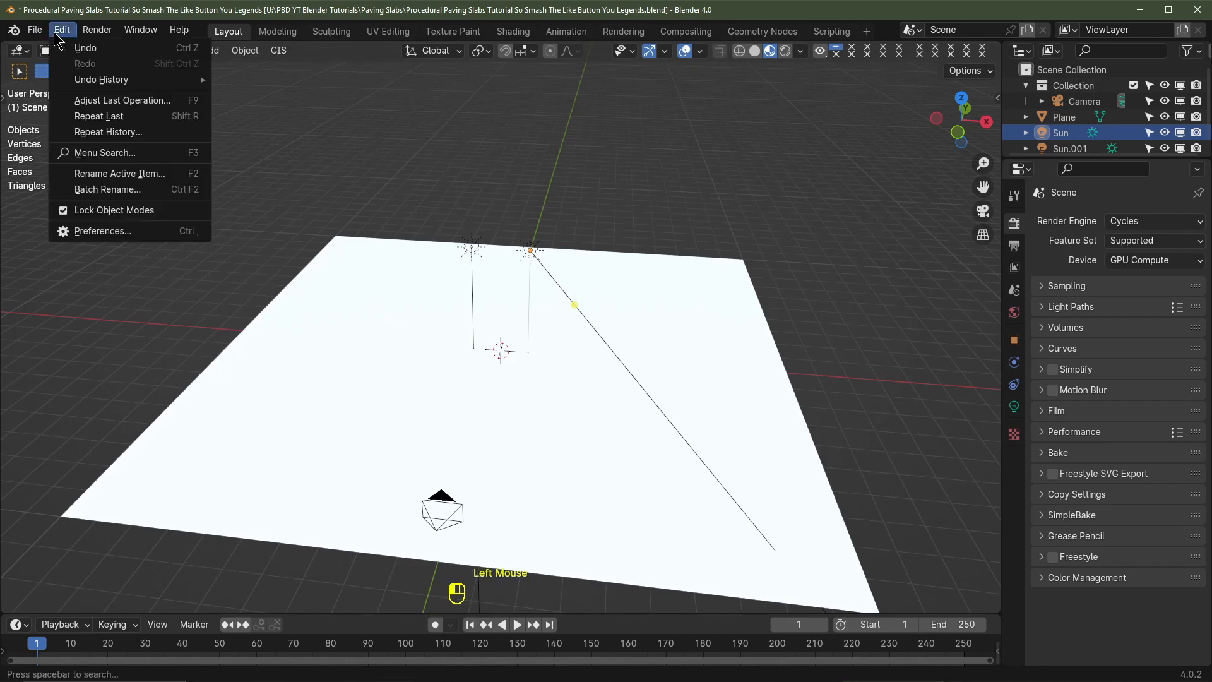
left_click(85, 228)
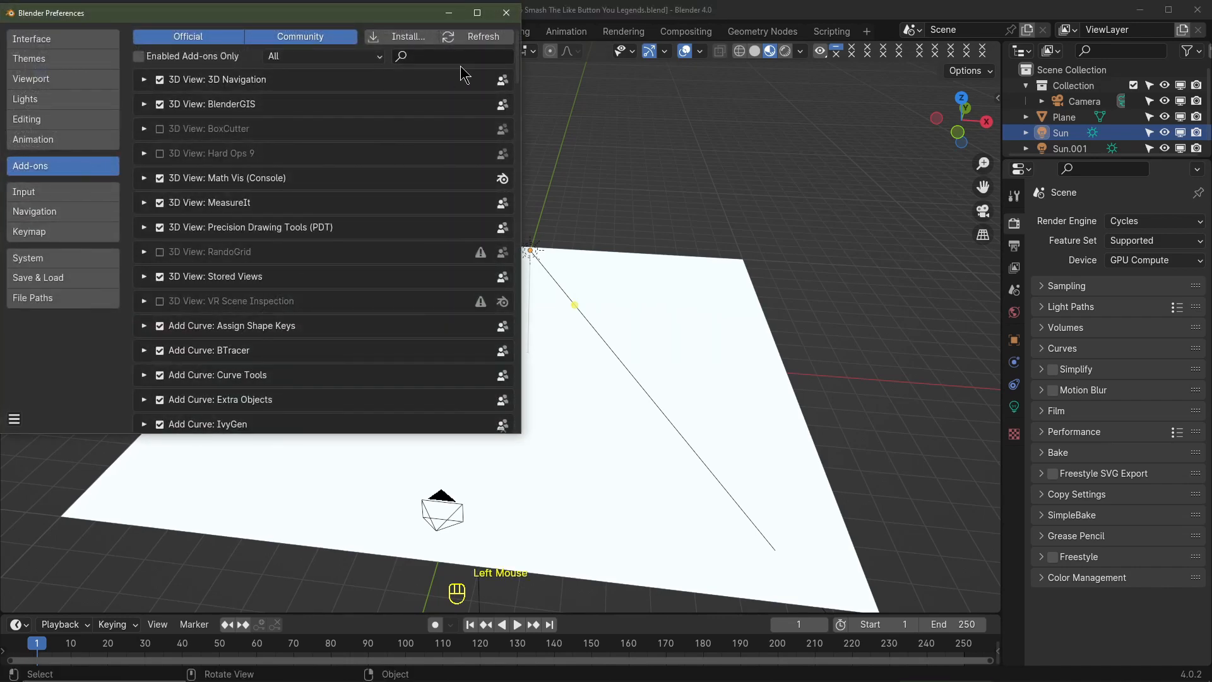
left_click(436, 55)
type("node")
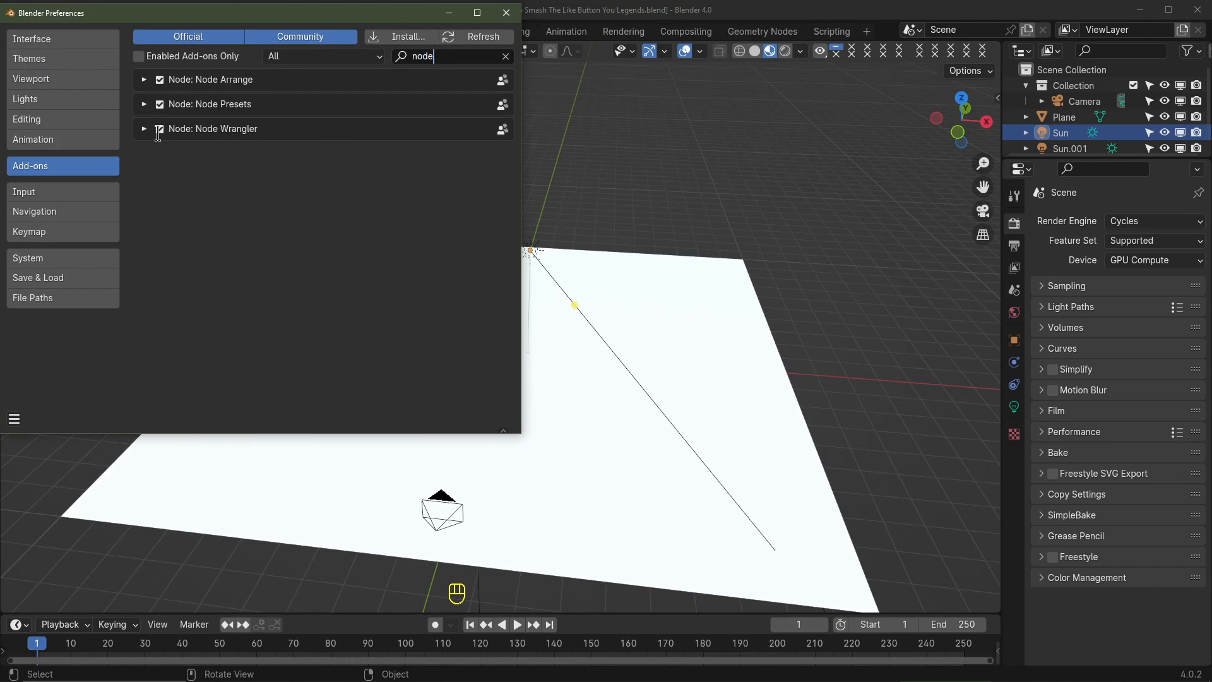
left_click(19, 419)
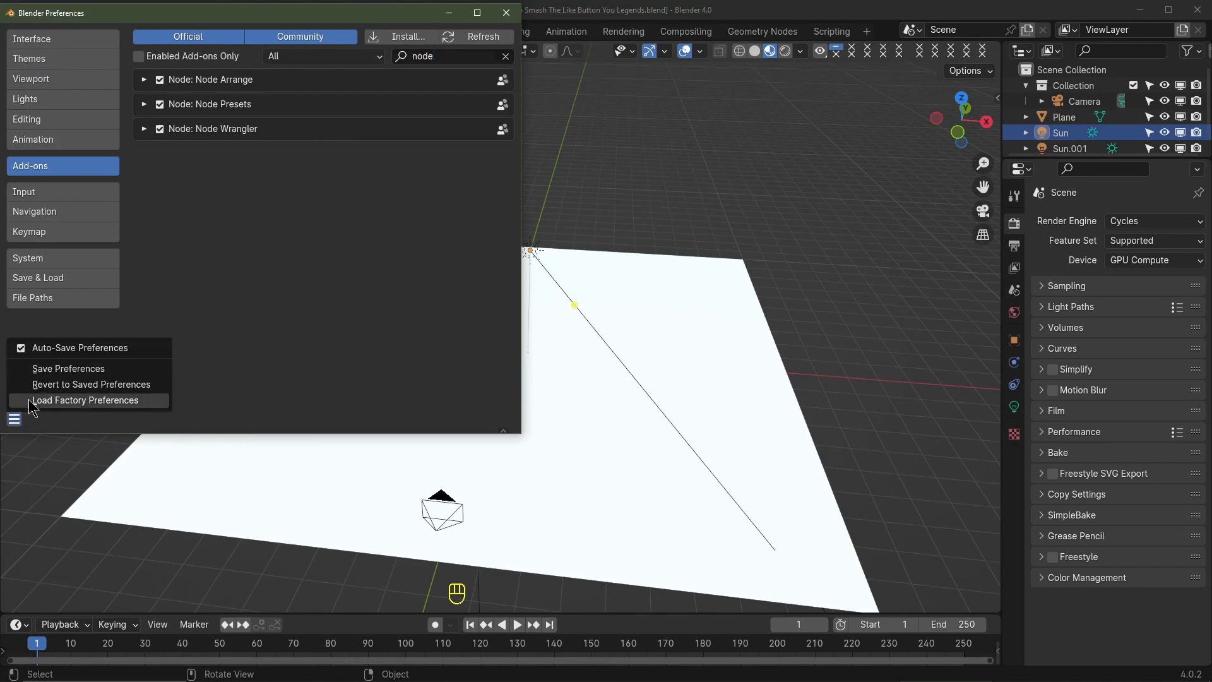
left_click(104, 369)
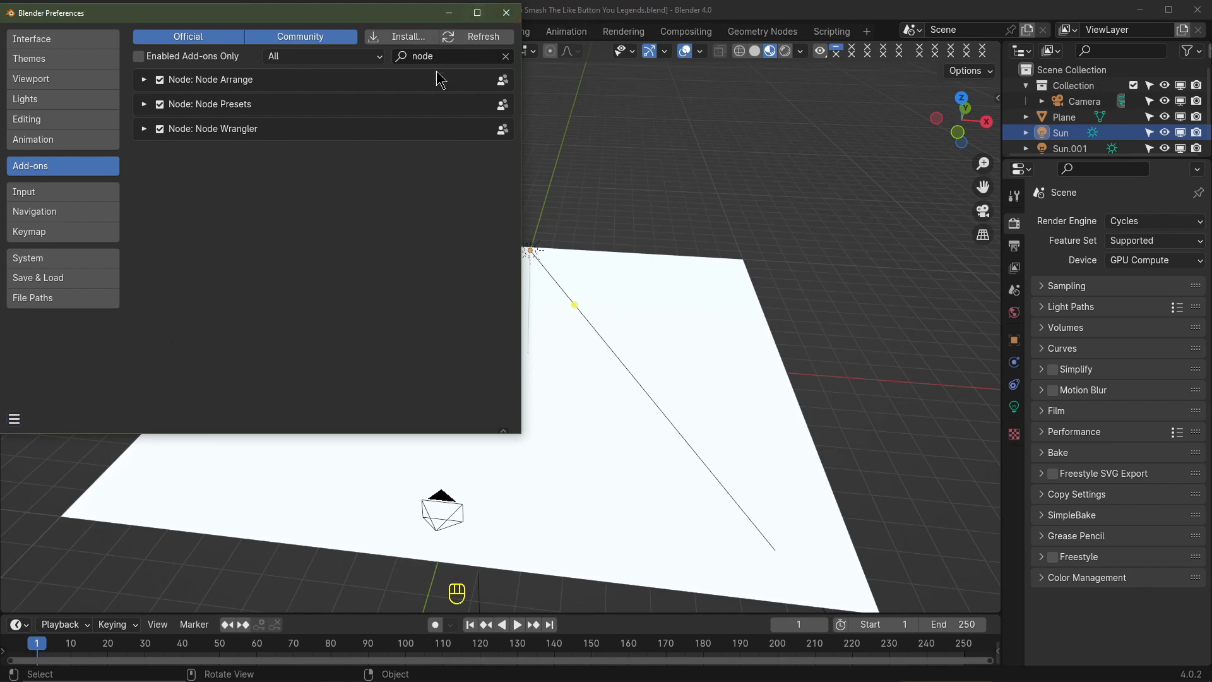
left_click(507, 13)
left_click(327, 32)
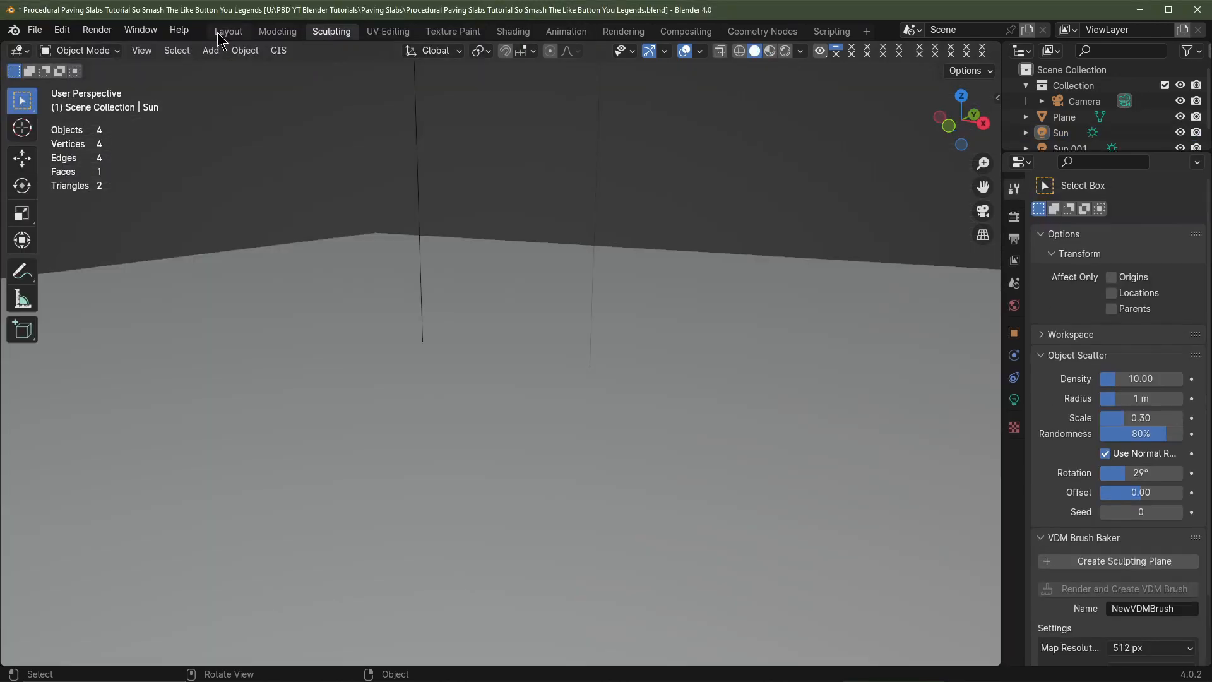
left_click(228, 32)
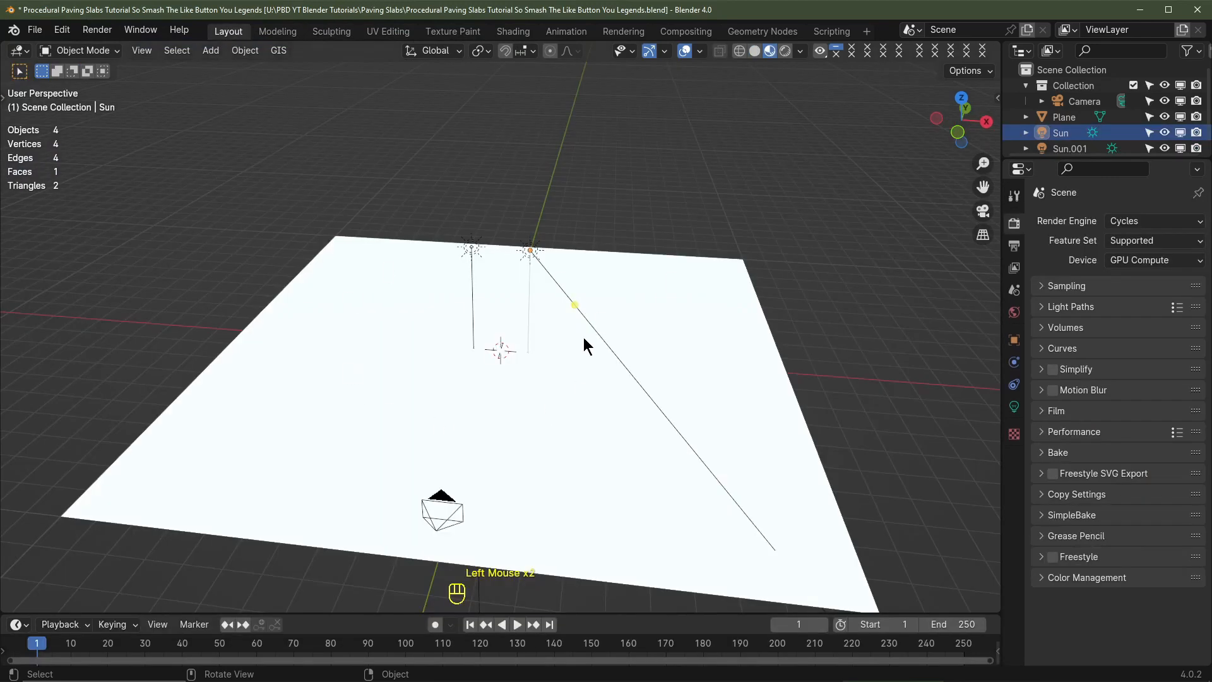
Replace the timeline with a Shader Editor below the 3D viewport by closing the timeline and splitting the viewport horizontally
left_click_drag(581, 611, 608, 420)
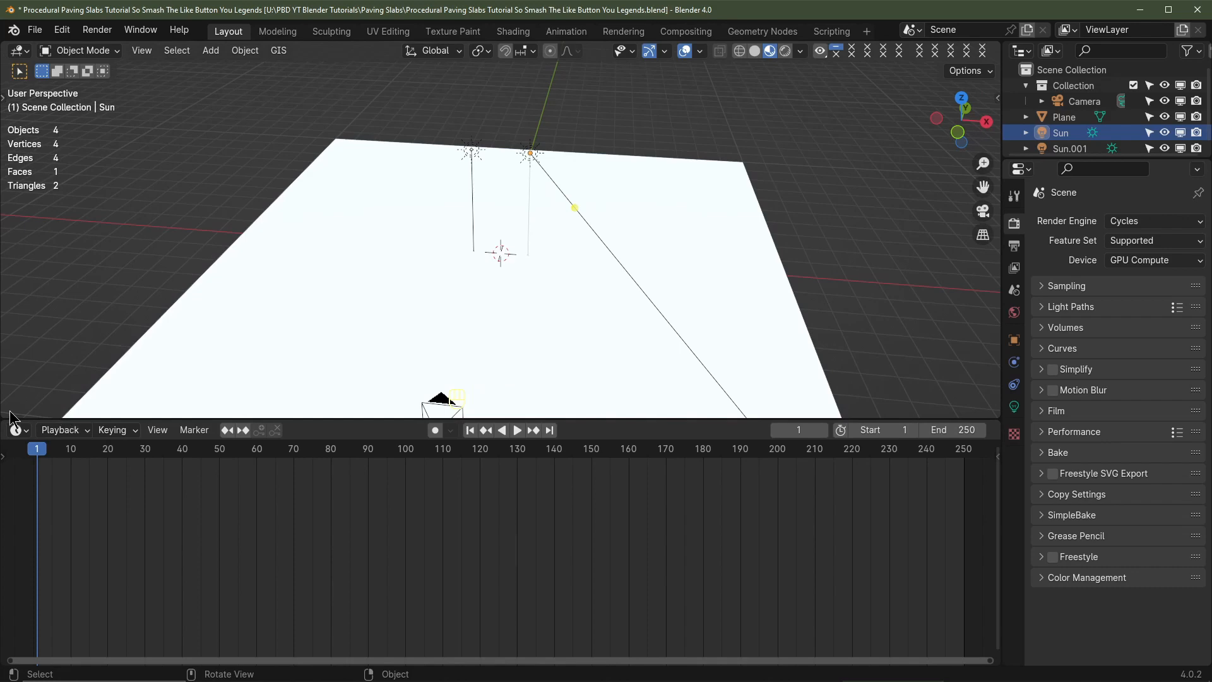
left_click_drag(5, 412, 76, 505)
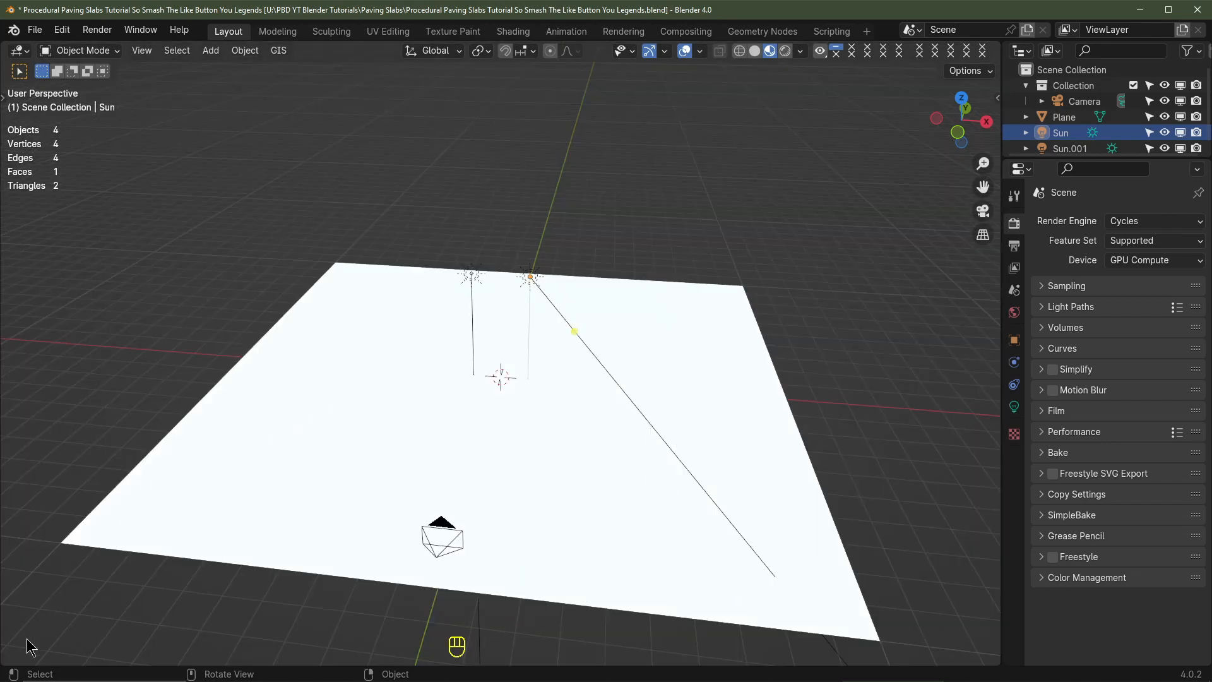
left_click_drag(6, 661, 13, 462)
left_click(19, 472)
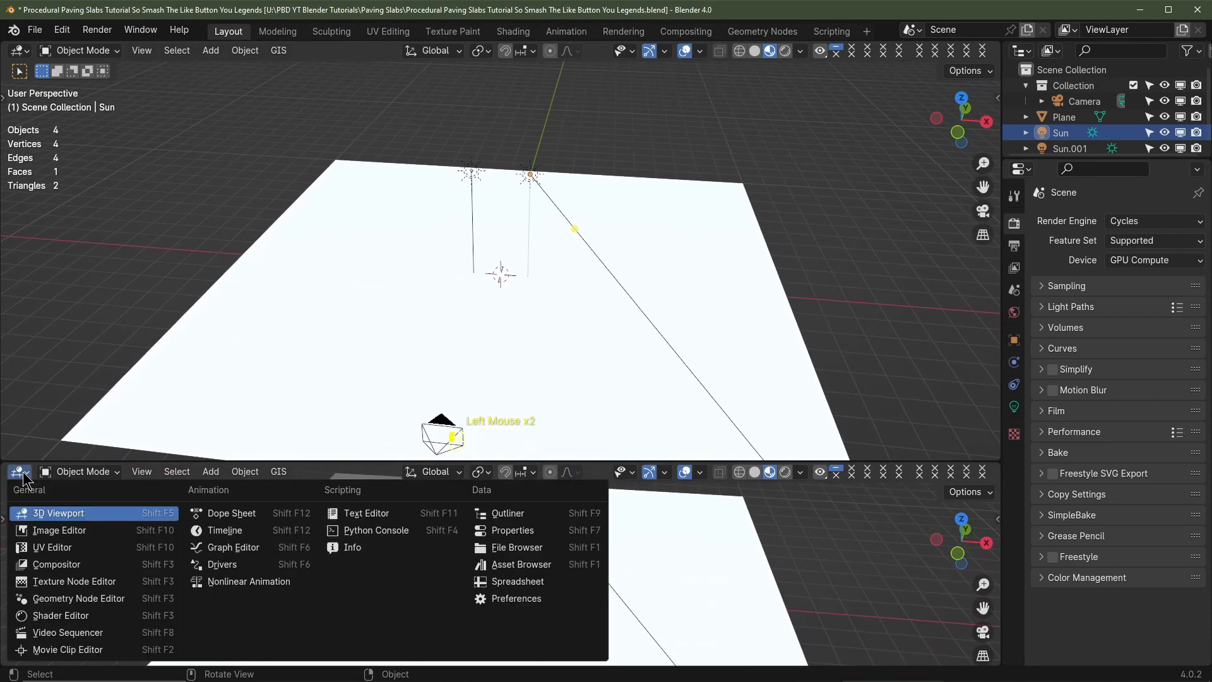
left_click(61, 615)
Hide the Shader Editor's sidebar and make the editor taller
key("n")
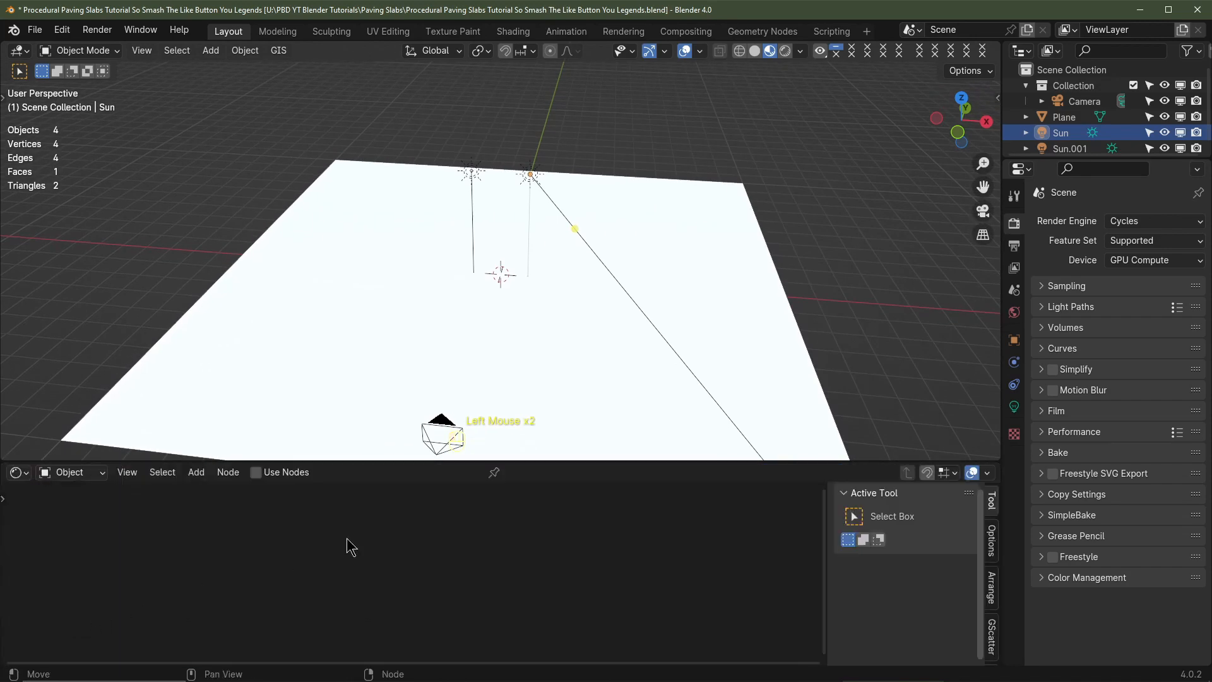
key("n")
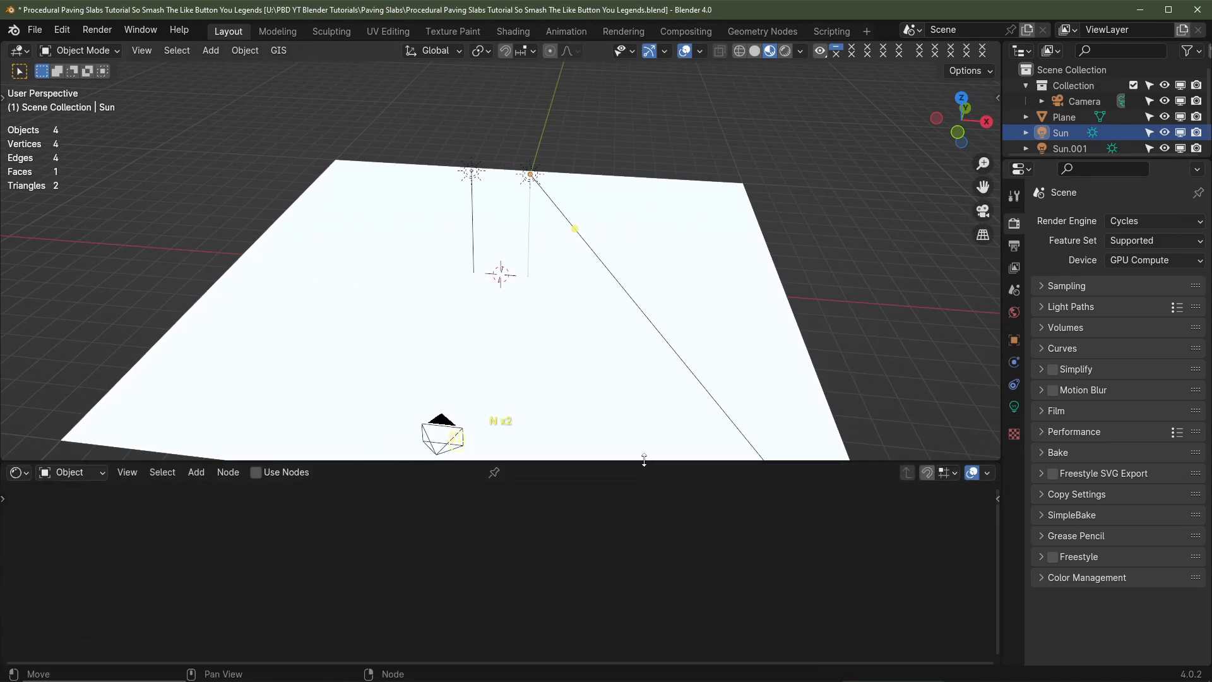
left_click_drag(636, 461, 636, 375)
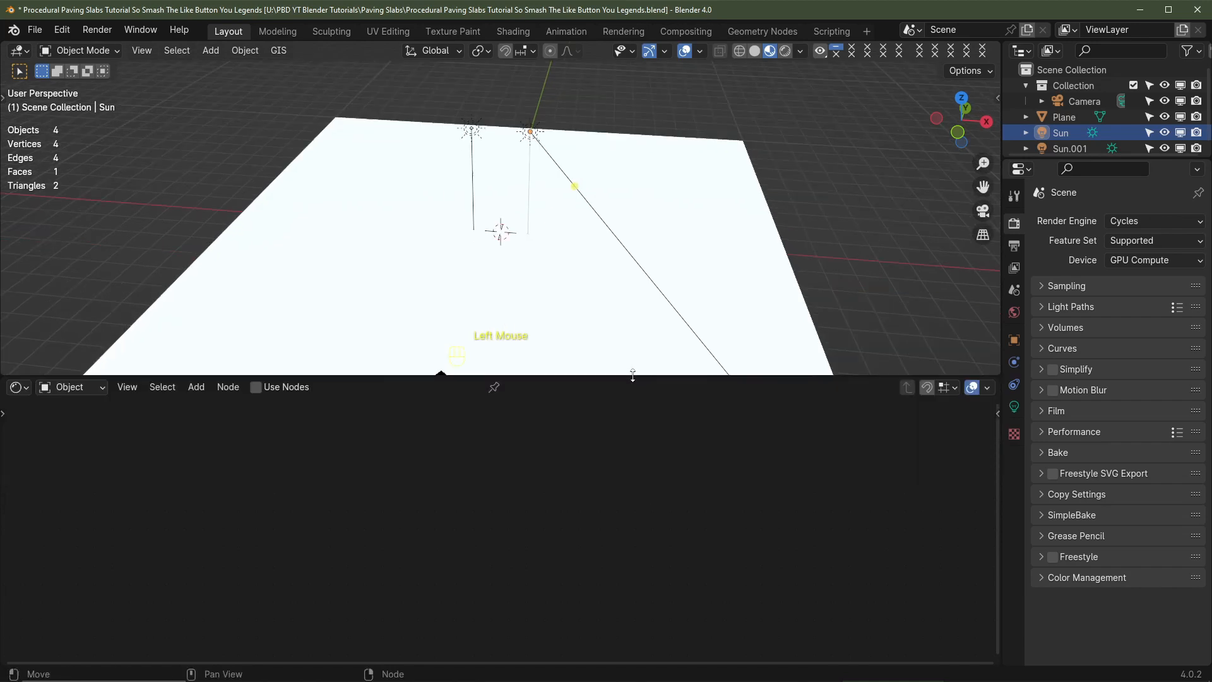
Select the plane to show its material nodes, and enlarge the Shader Editor with free space before the Principled BSDF node
left_click(600, 291)
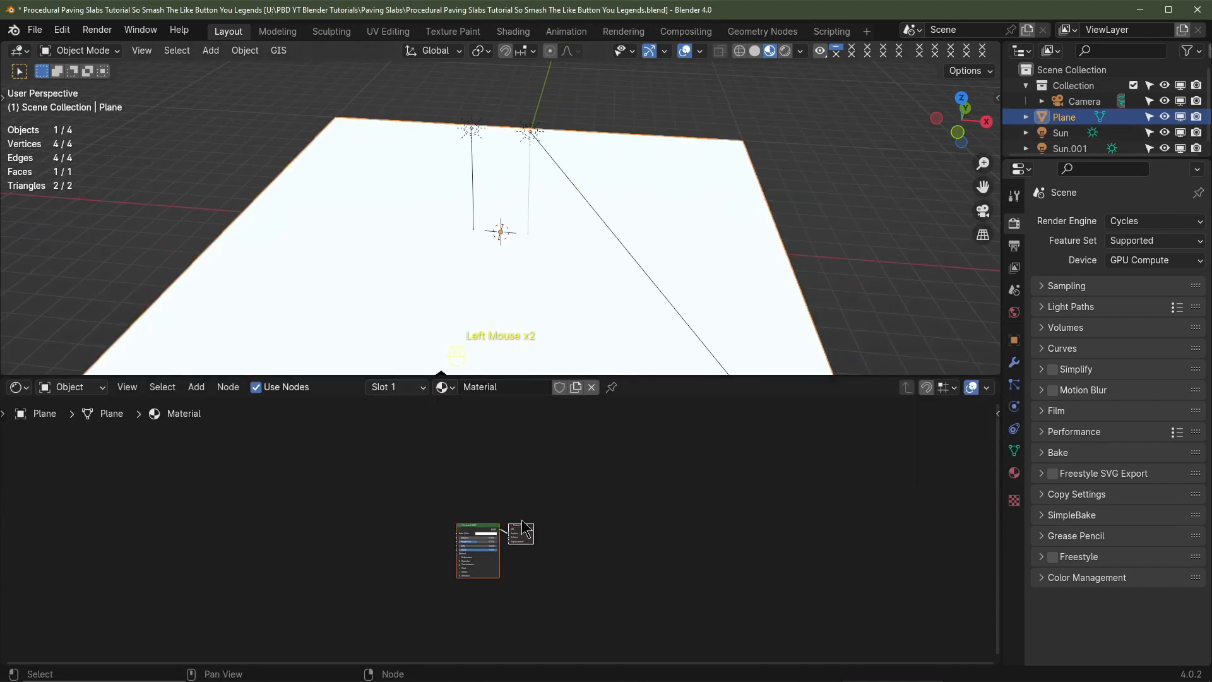
scroll(527, 533, "up", 4)
middle_click_drag(547, 583, 608, 527)
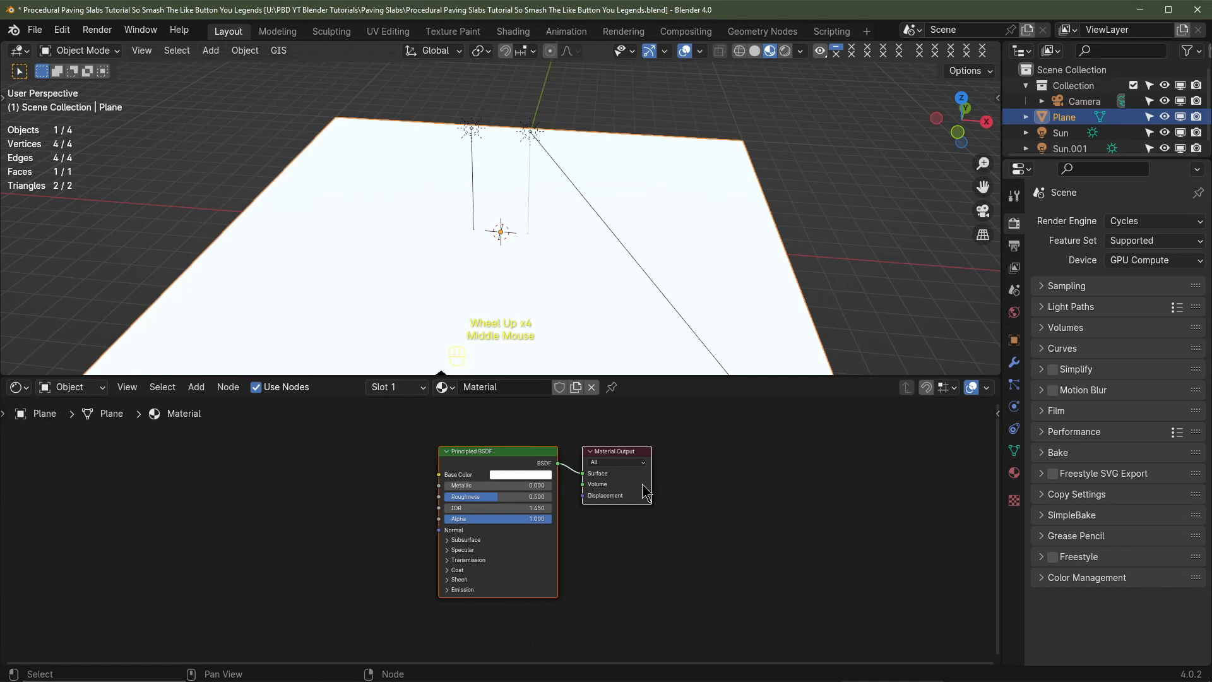
left_click_drag(744, 376, 726, 204)
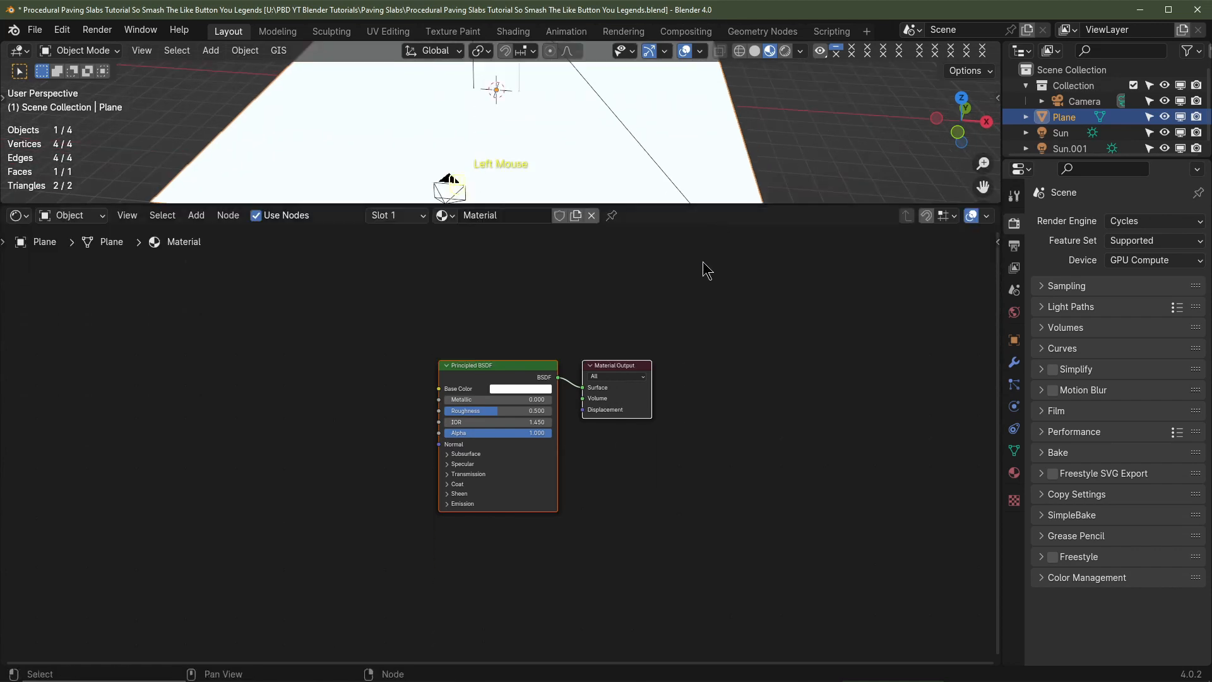
middle_click_drag(379, 354, 675, 333)
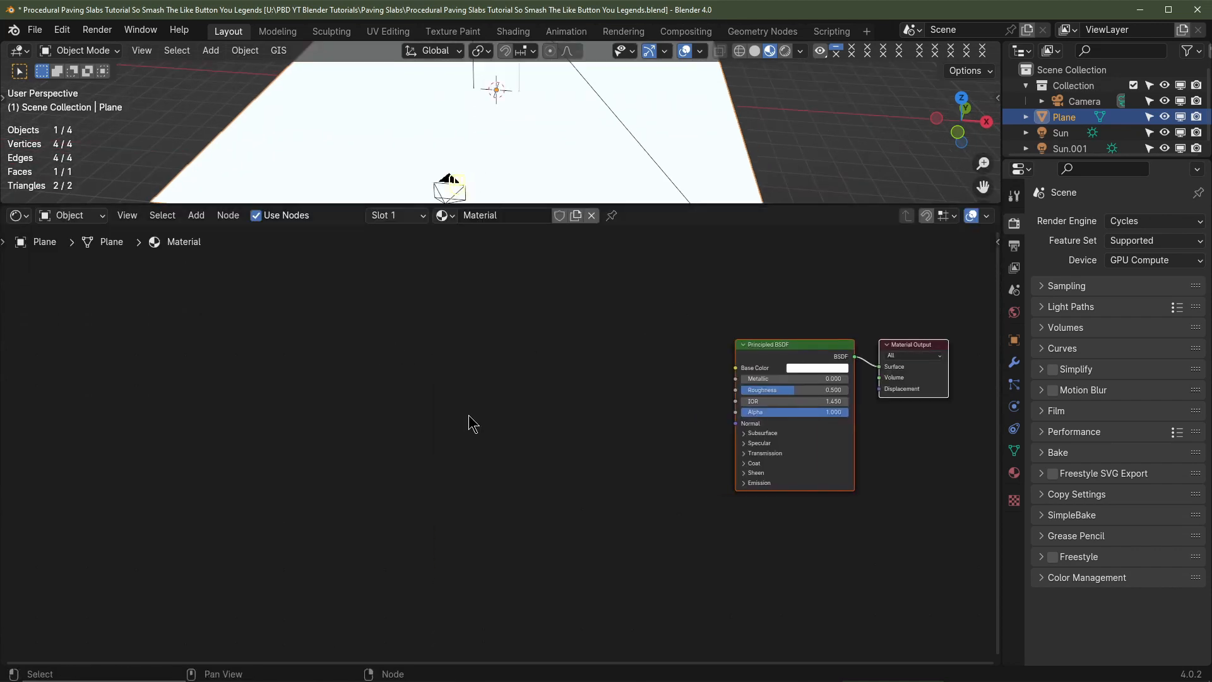
Add a Brick Texture node before the Principled BSDF and connect its Color output to Base Color
key("shift+a")
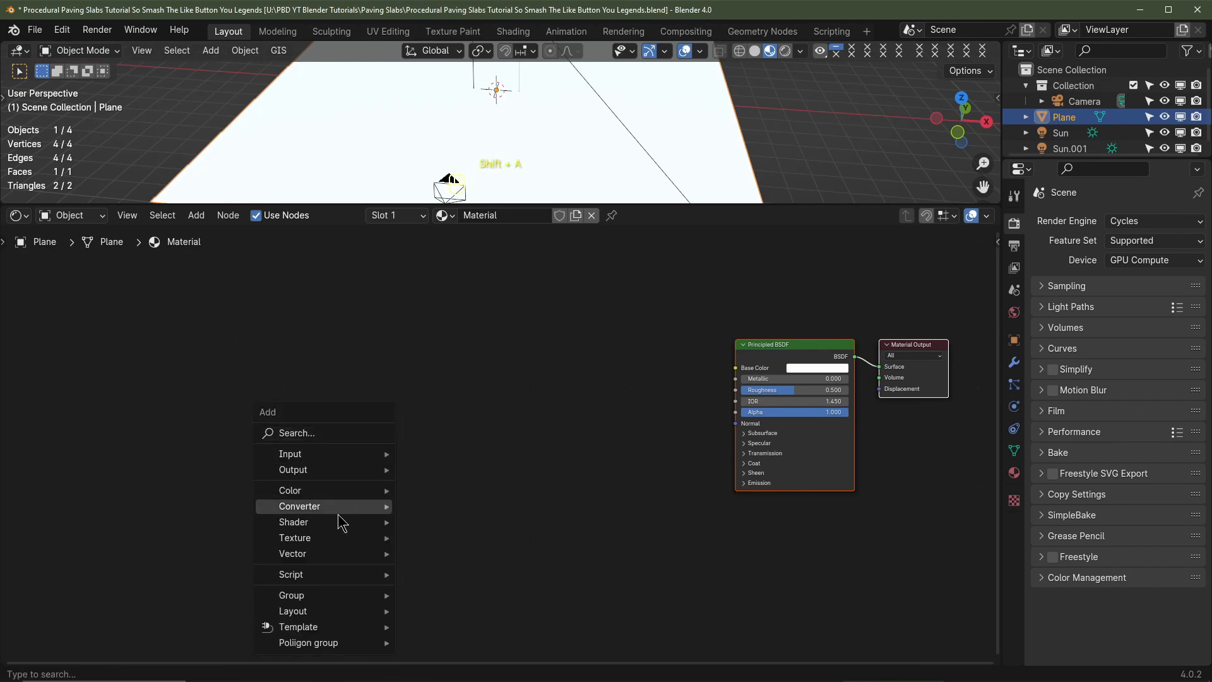
mouse_move(338, 538)
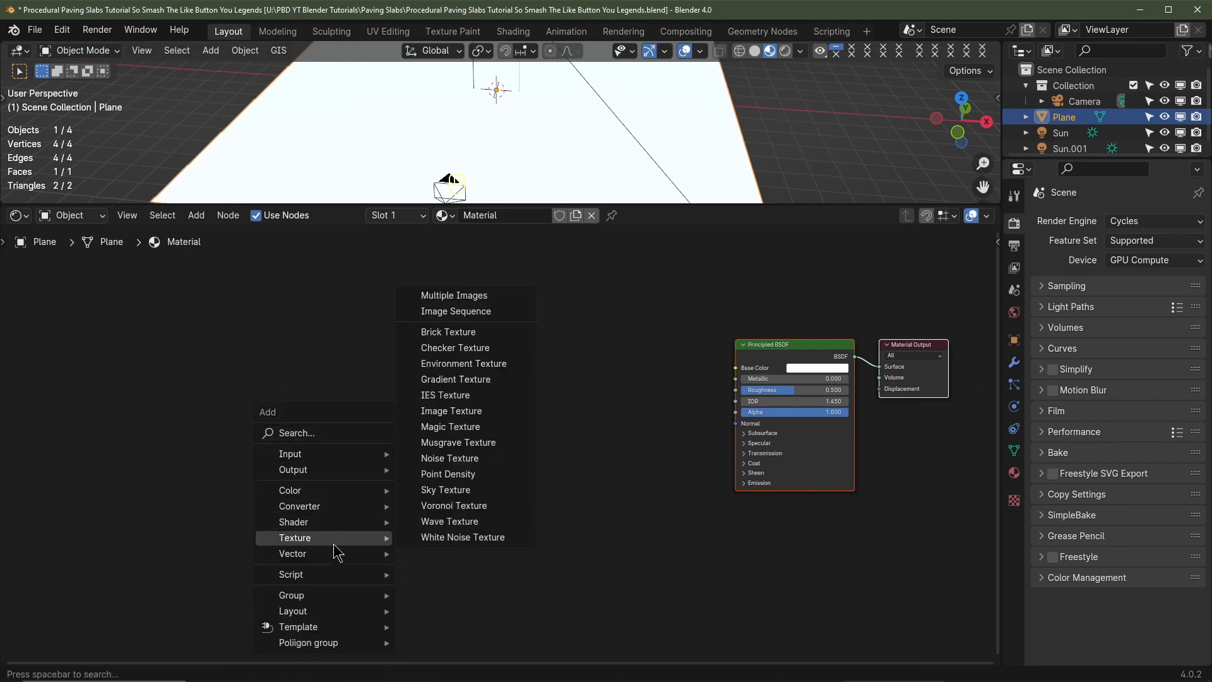
left_click(448, 332)
left_click(651, 361)
left_click_drag(649, 351, 735, 369)
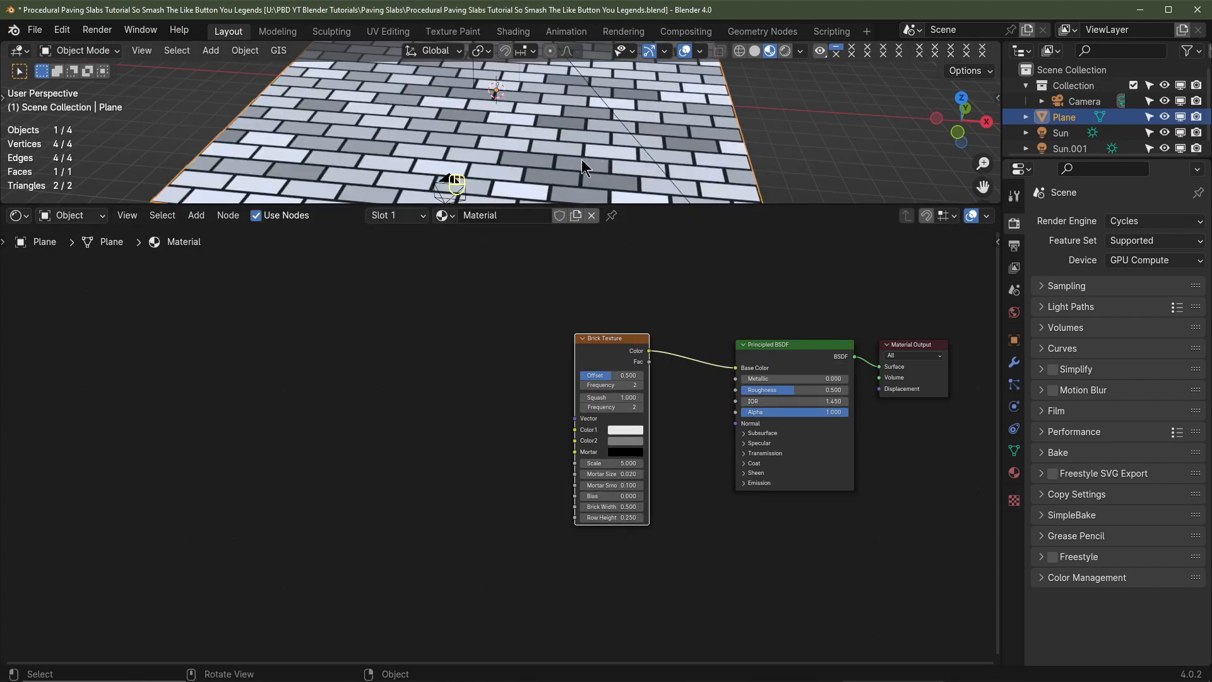
Adjust the Brick Texture's Color1 and Color2 to two slightly different mid greys
left_click(623, 430)
scroll(622, 431, "down", 6)
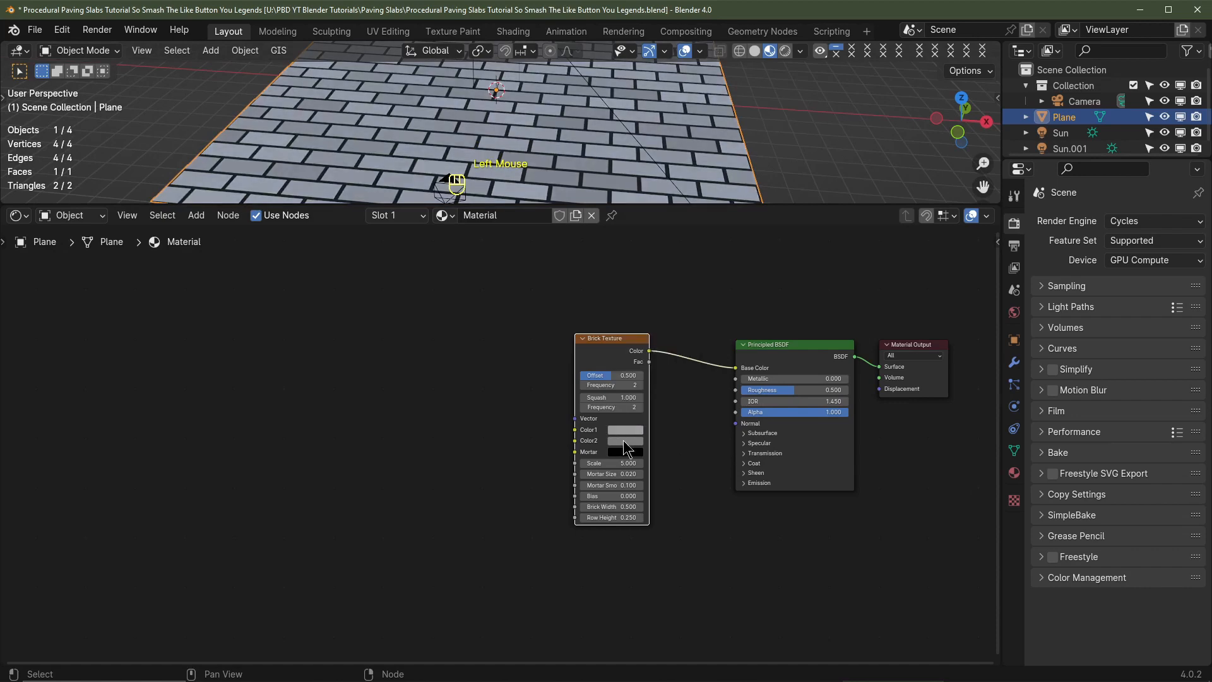
scroll(623, 441, "down", 1)
left_click(623, 441)
scroll(678, 454, "up", 3)
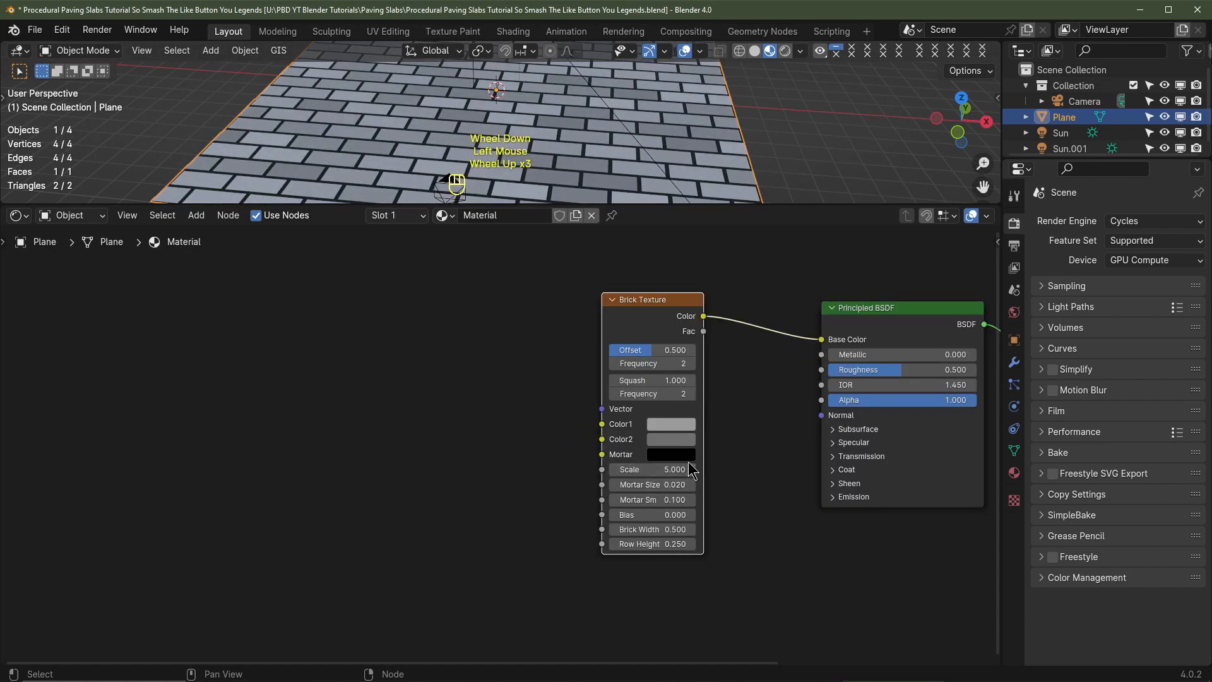
Change the Brick Texture's Mortar color to a muted brown
left_click(680, 454)
scroll(702, 330, "up", 6)
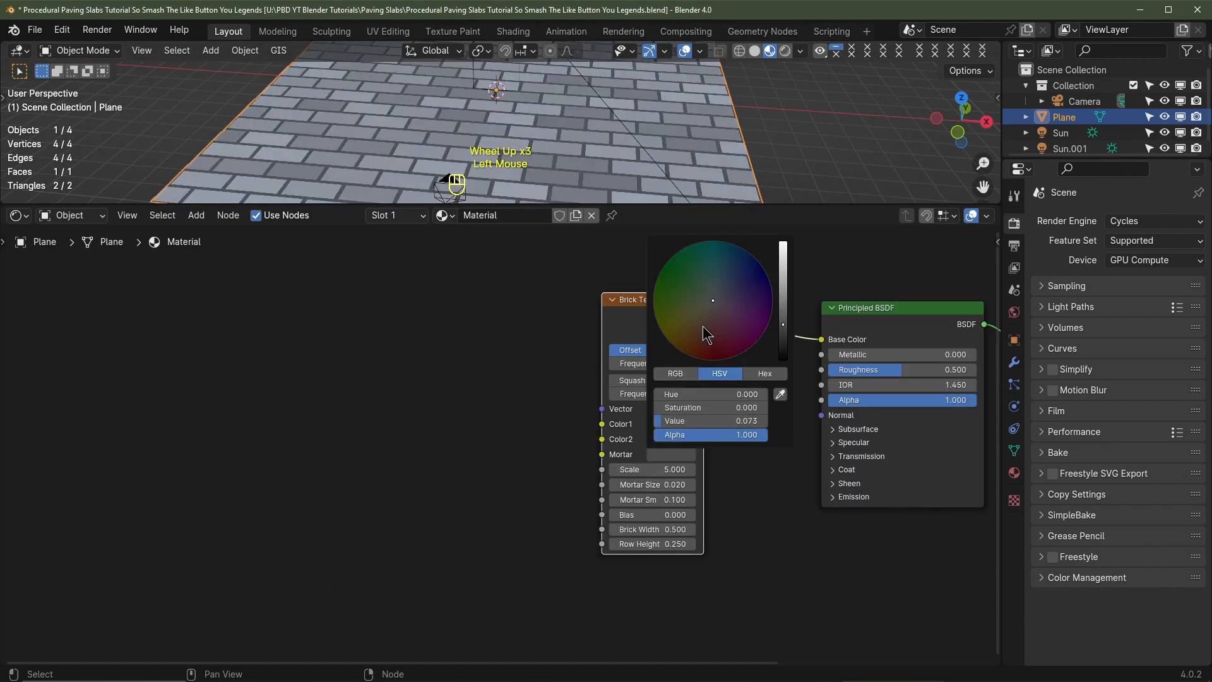
left_click_drag(702, 324, 698, 322)
scroll(698, 322, "up", 2)
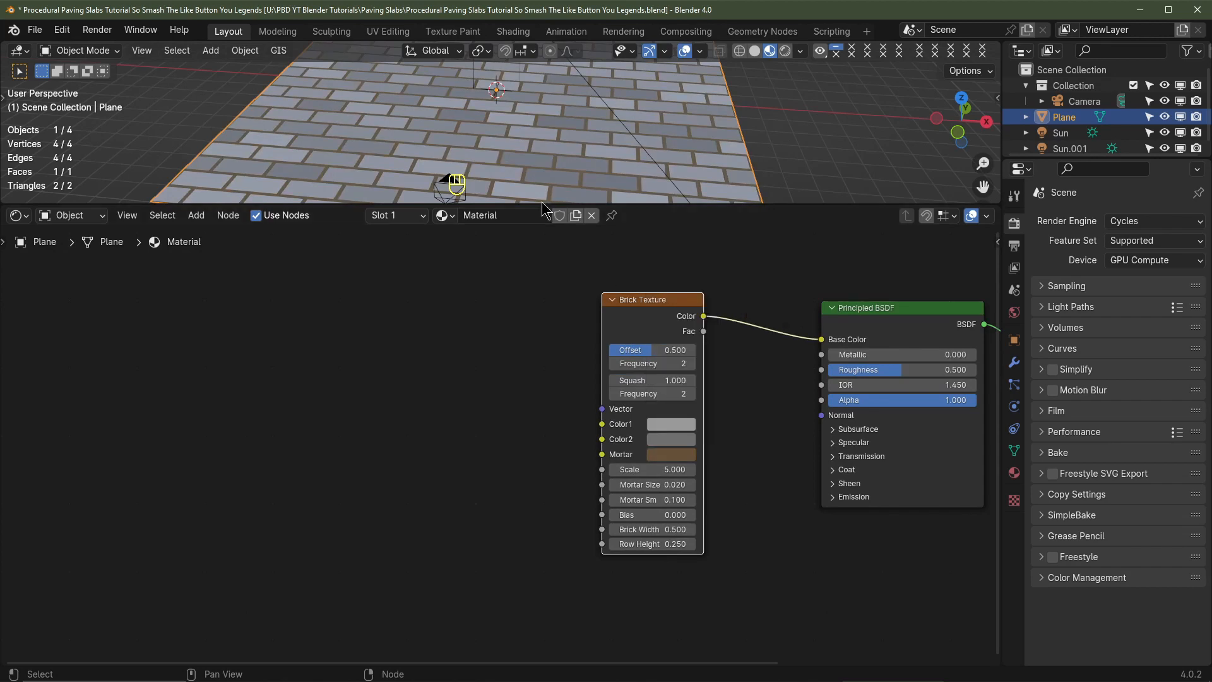
Make the bricks an aligned grid of large square slabs with Offset 0, Brick Width 1 and Row Height 1
middle_click_drag(708, 335, 593, 352)
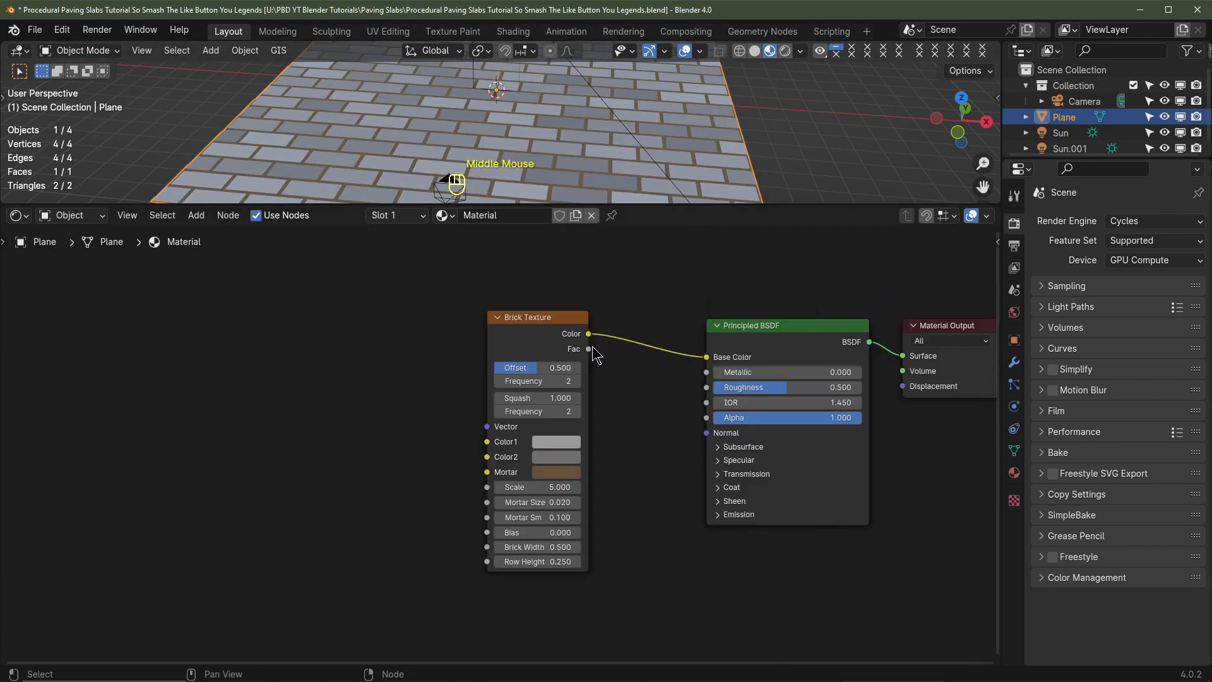
left_click(562, 368)
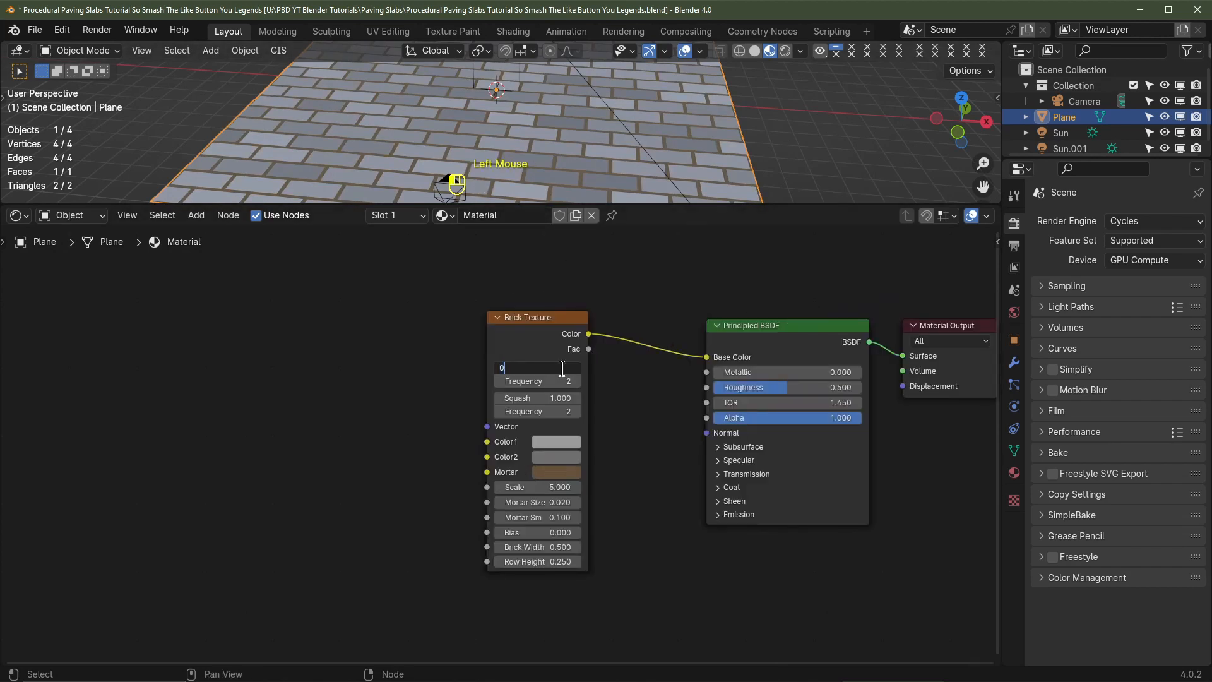
type("0")
key("Return")
left_click(538, 547)
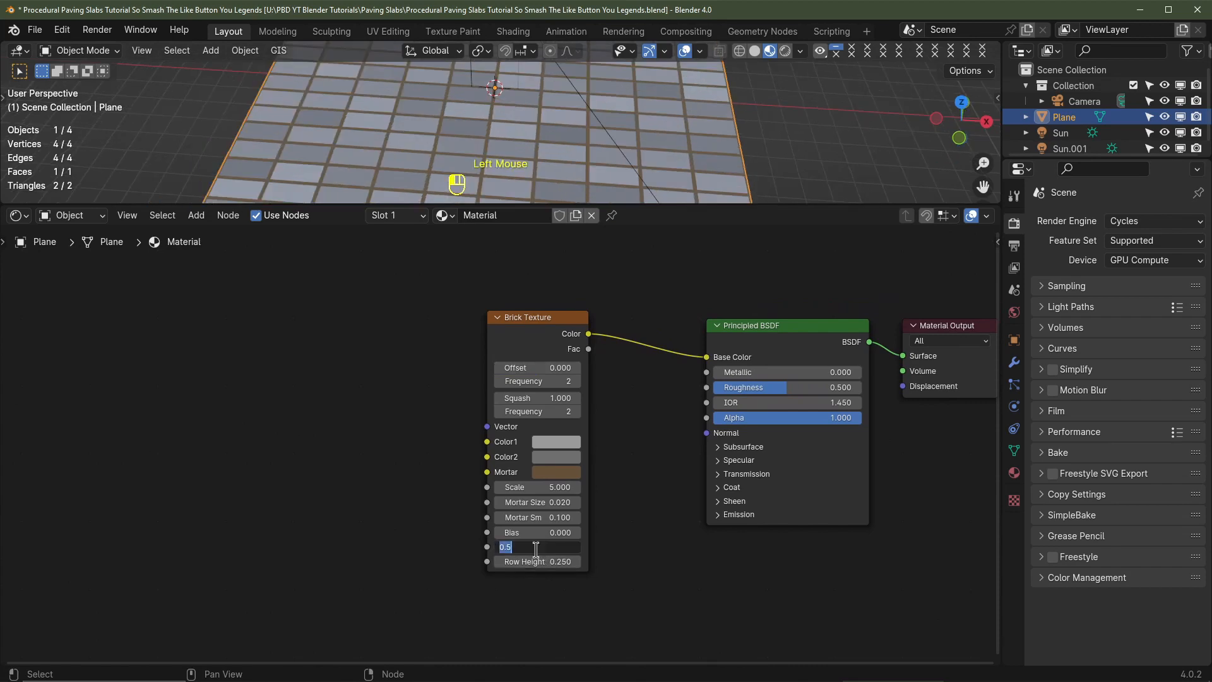
key("Tab")
type("1")
key("Return")
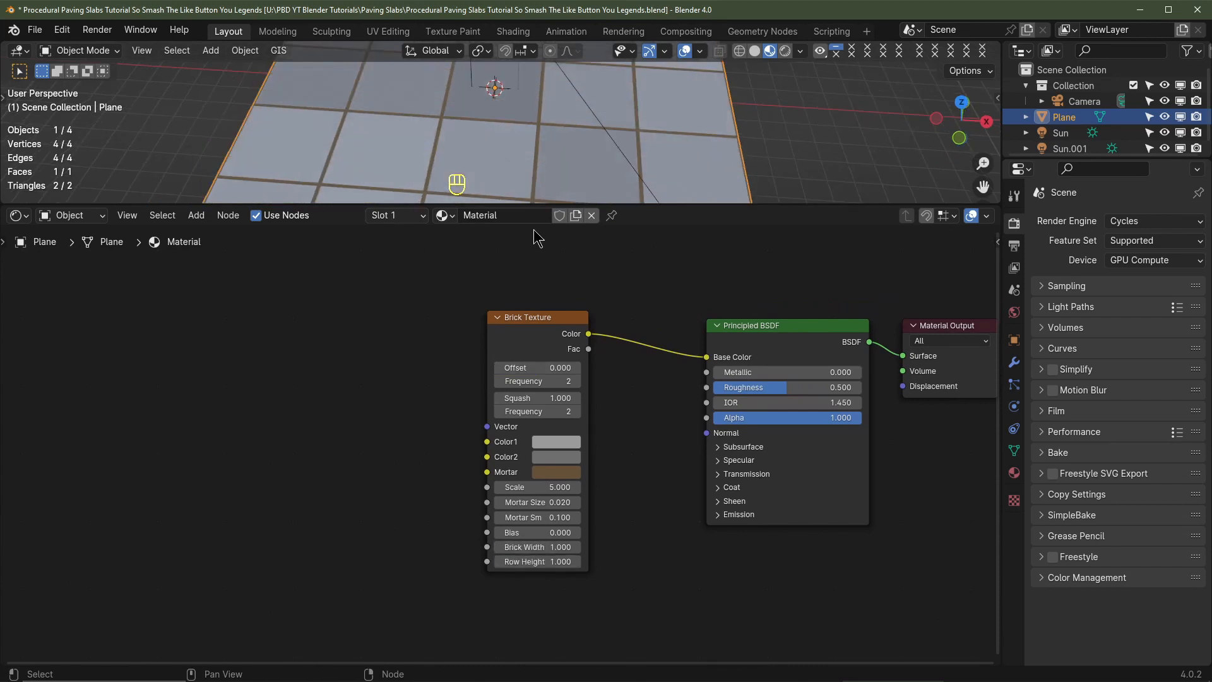
Set the Brick Texture's Mortar Size to 0.025 and move the node closer to the Principled BSDF
left_click(551, 504)
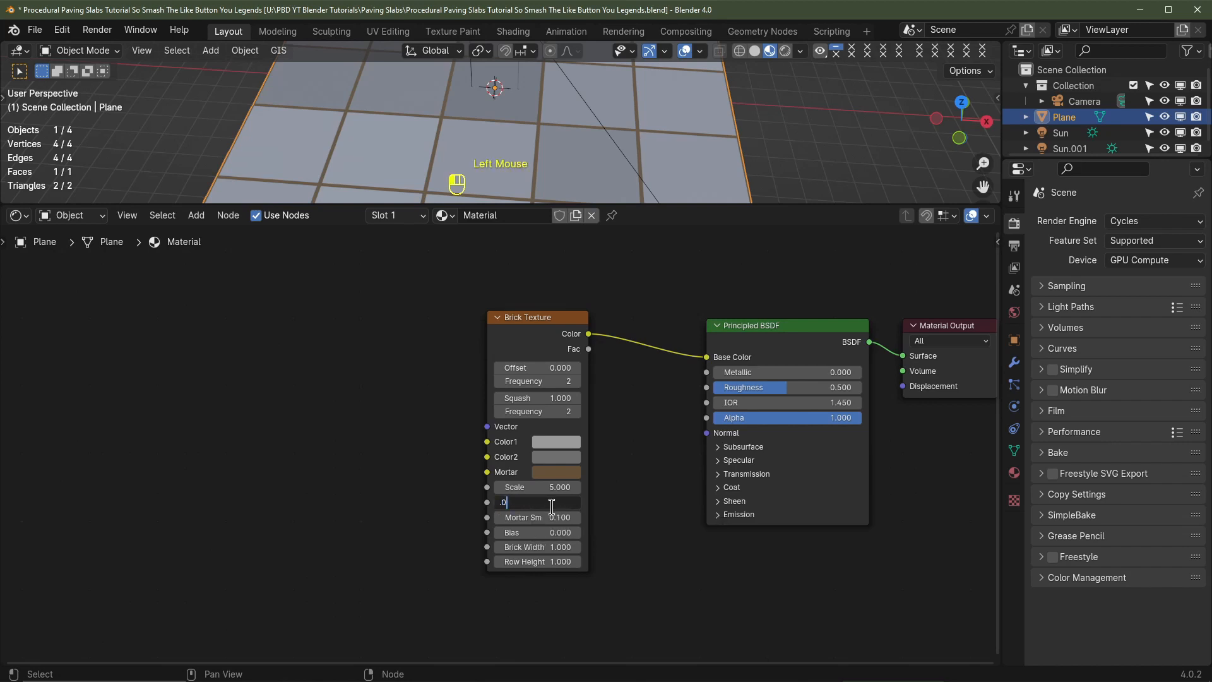
type(".025")
key("Return")
left_click_drag(544, 317, 616, 328)
scroll(549, 135, "up", 2)
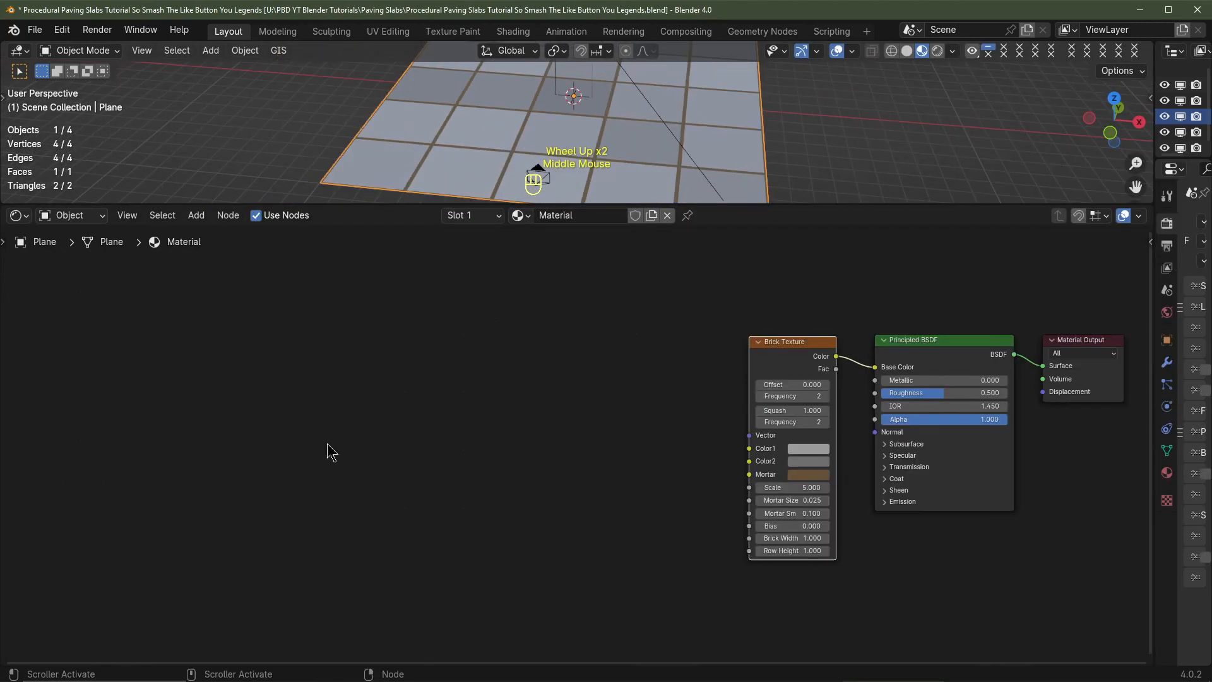
Add a Texture Coordinate node well before the Brick Texture, leaving wide free space between them
key("shift+a")
mouse_move(328, 445)
mouse_move(288, 371)
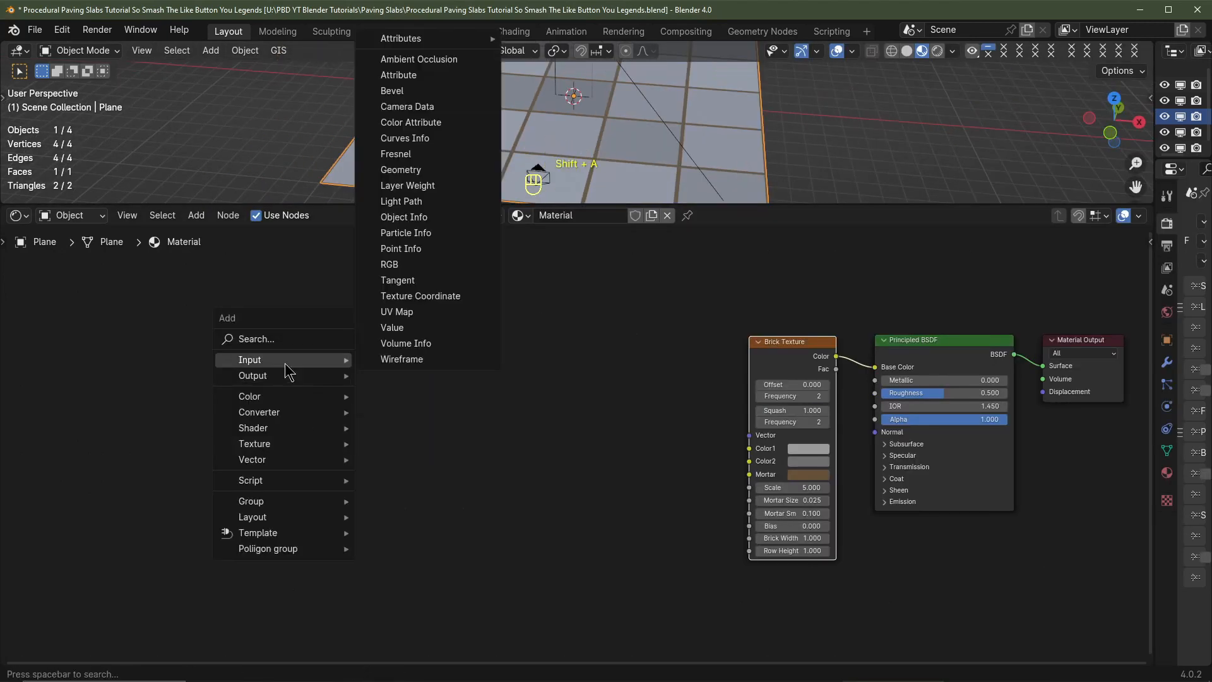
left_click(429, 297)
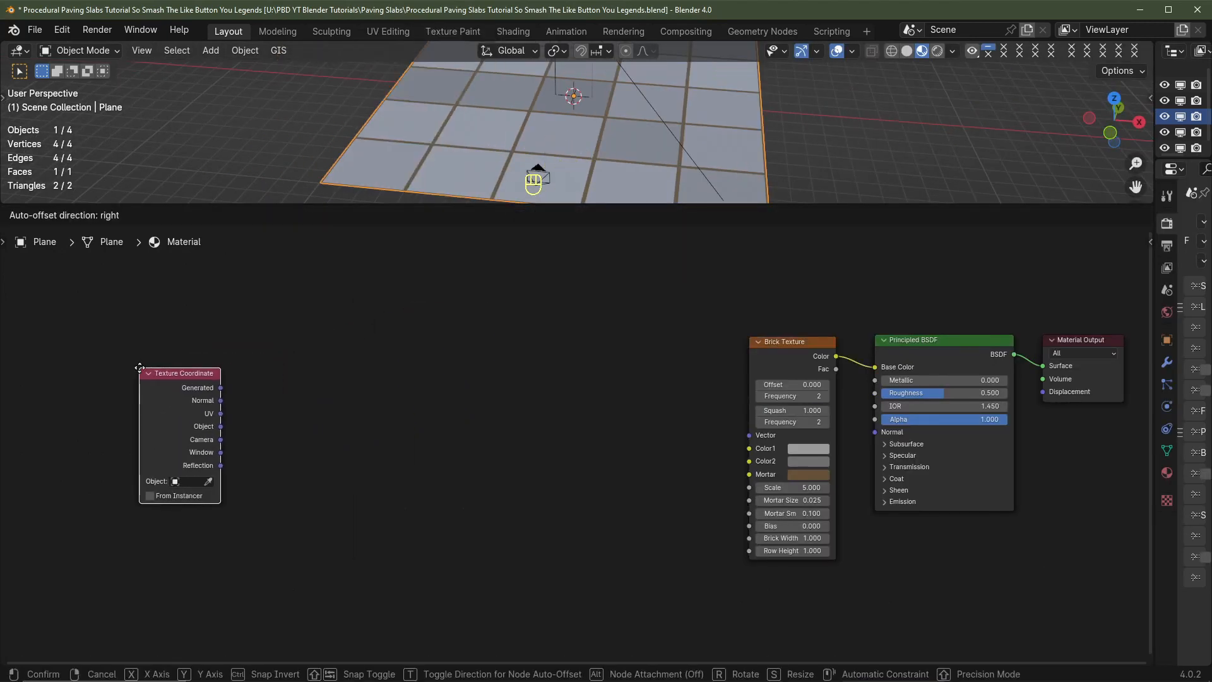
left_click(139, 368)
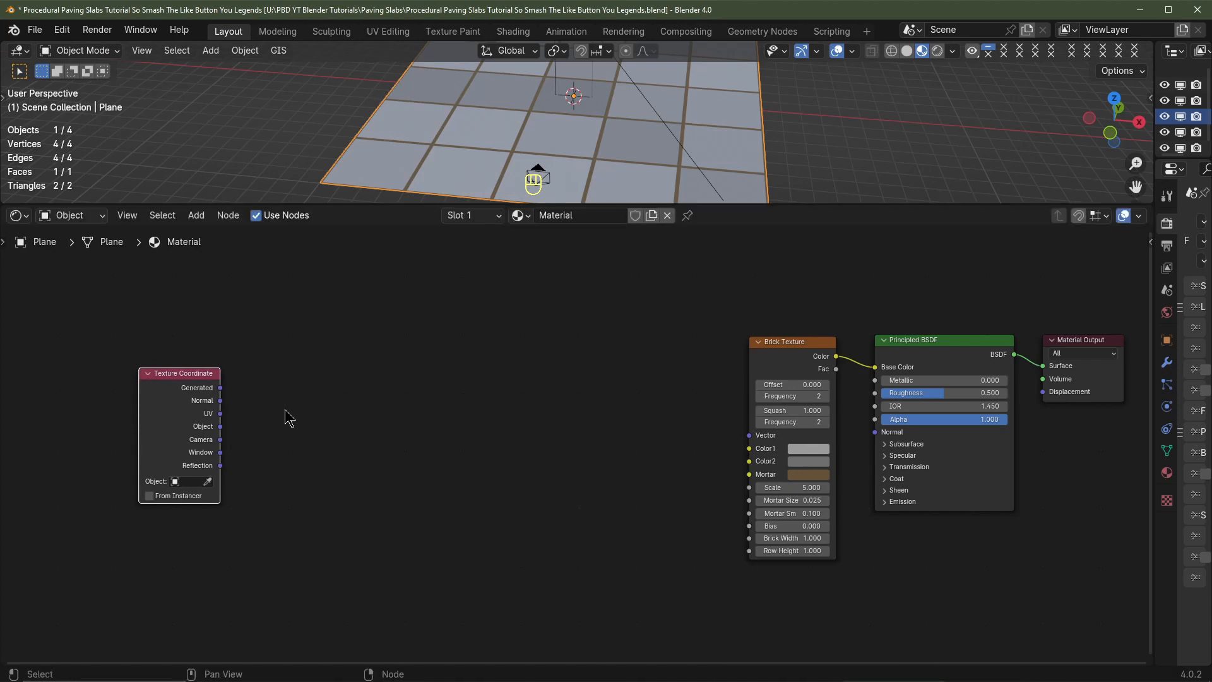
scroll(355, 456, "down", 4)
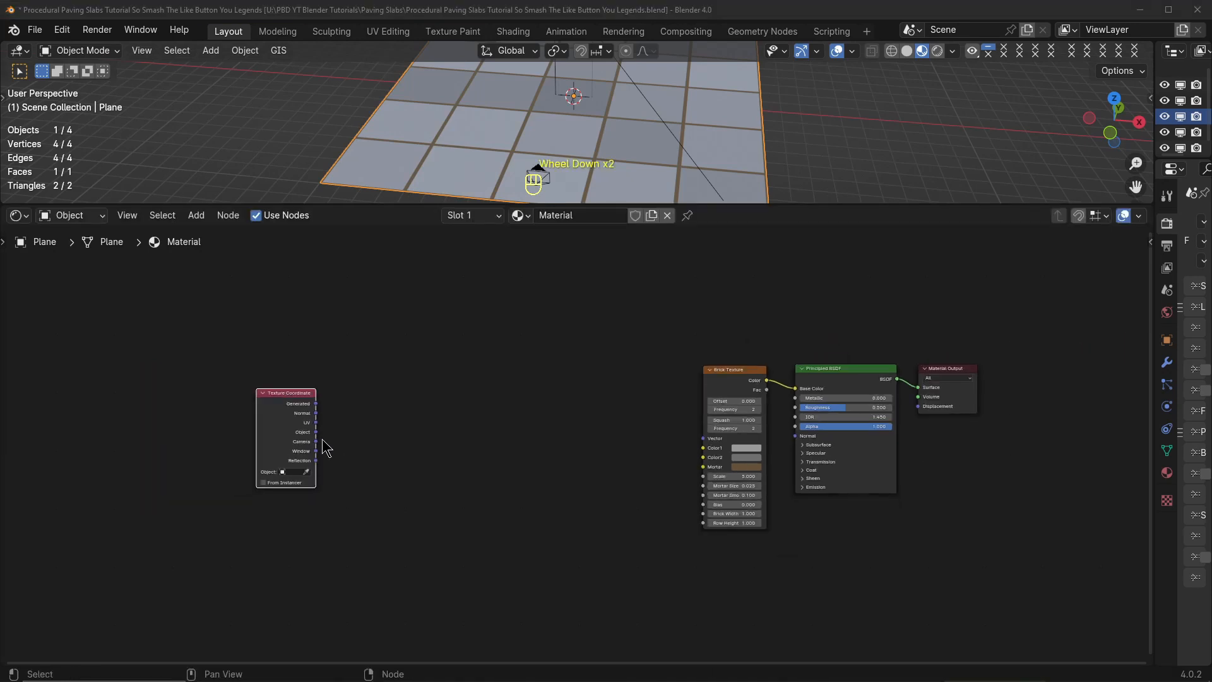
left_click_drag(290, 422, 175, 408)
Add a Math node below the Texture Coordinate node and duplicate it three times, placing the last copy slightly higher
middle_click_drag(183, 551, 193, 520)
key("shift+a")
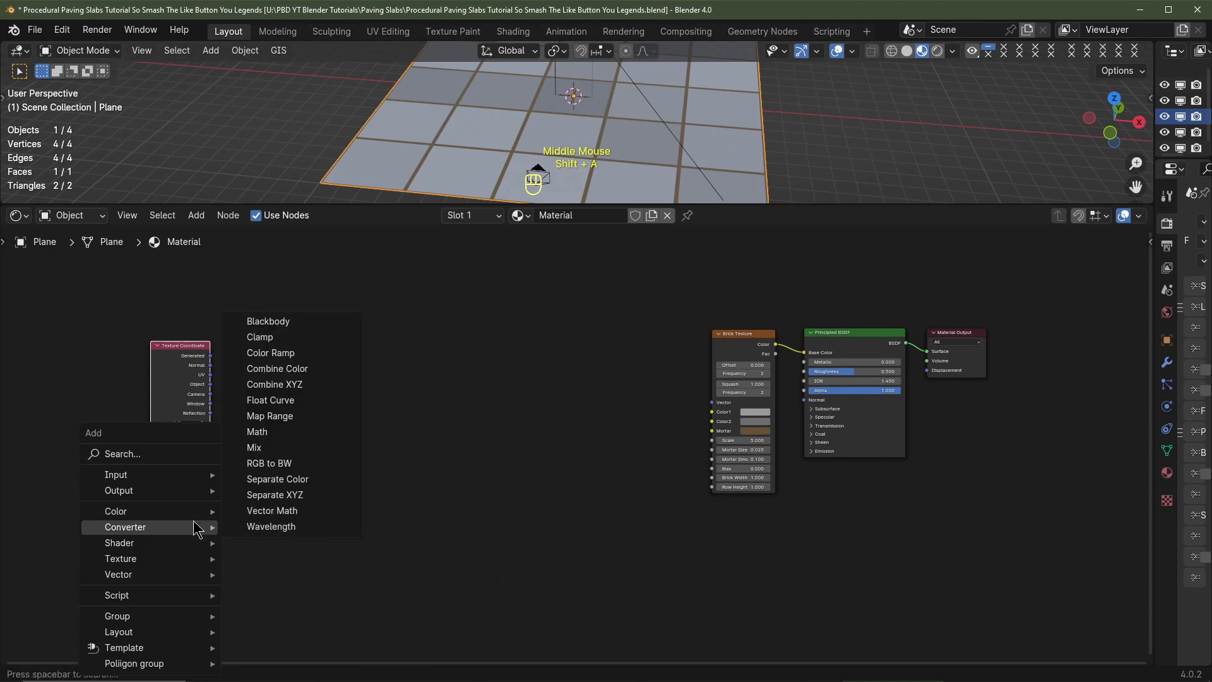
left_click(278, 429)
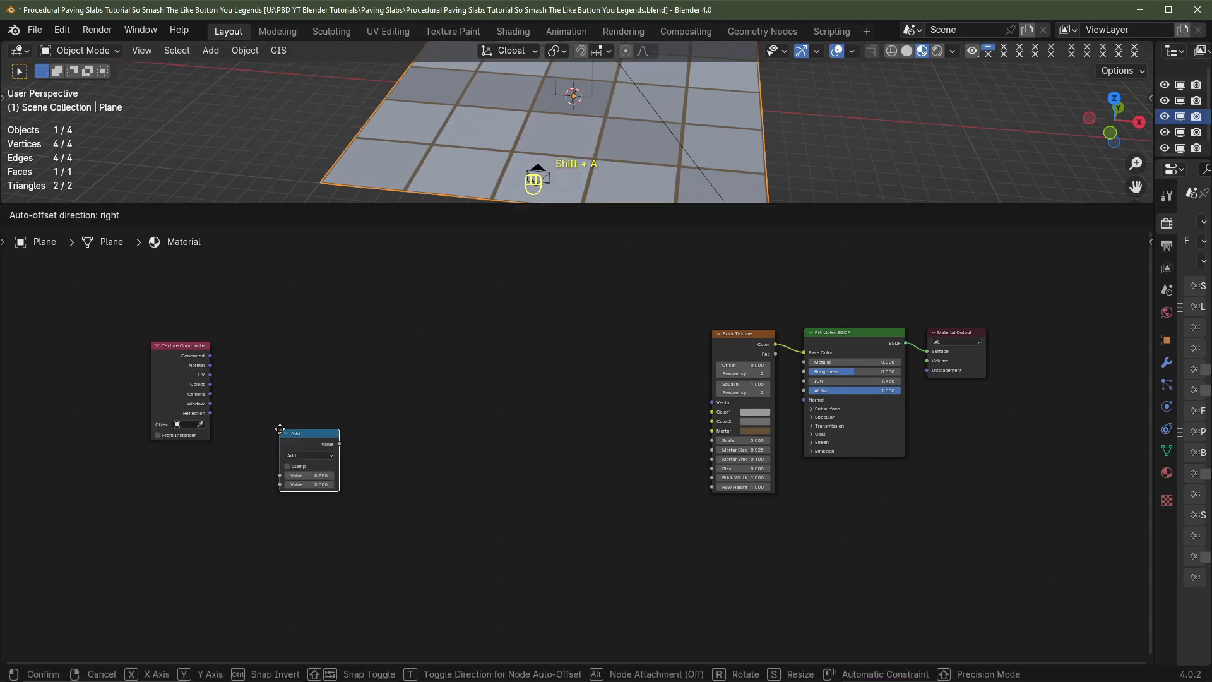
left_click(276, 515)
key("shift+d")
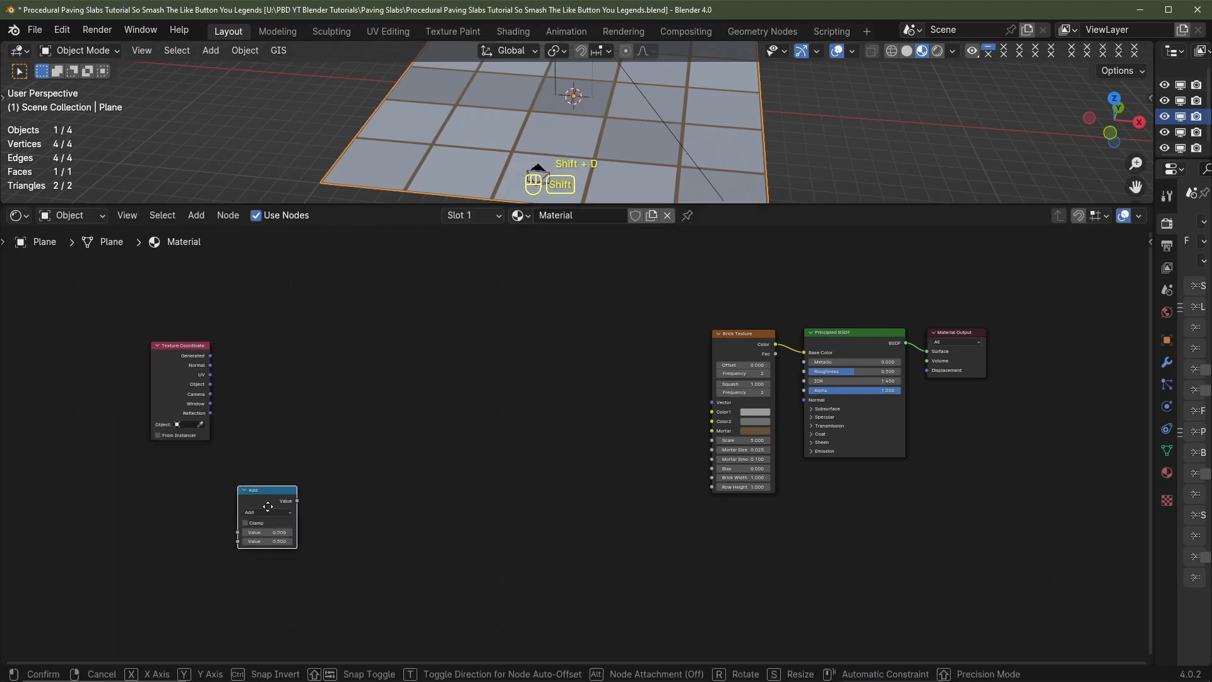
left_click(355, 506)
key("shift+d")
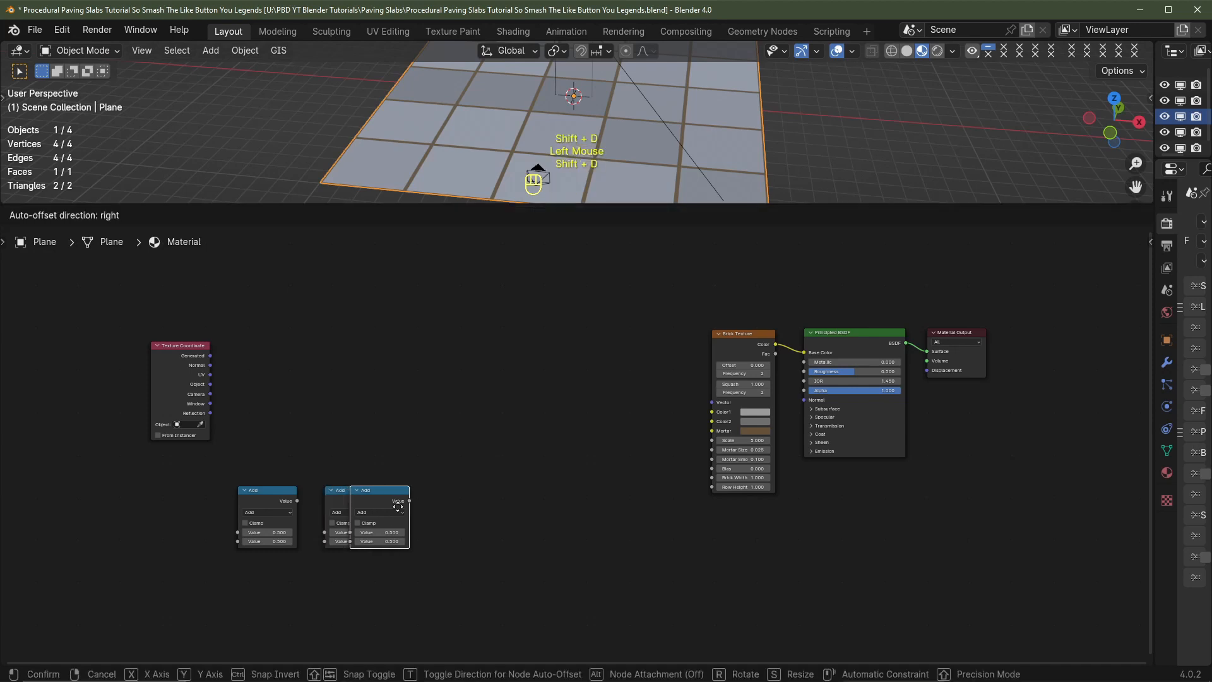
left_click(440, 517)
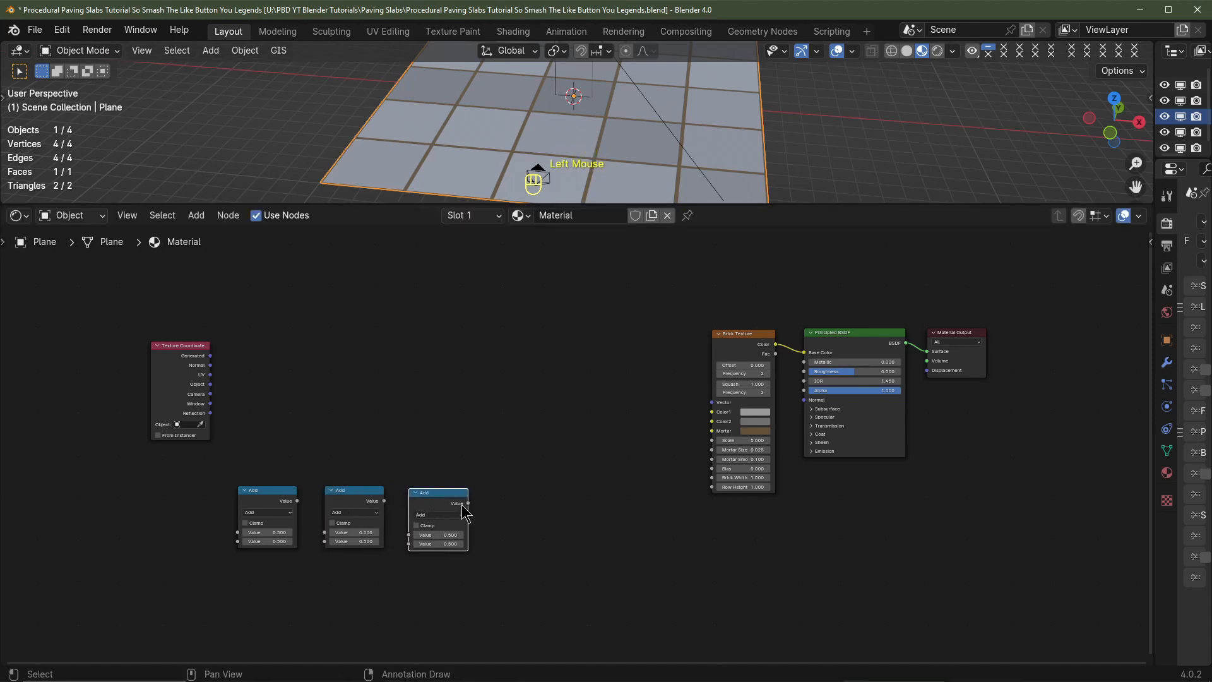
key("shift+d")
left_click(536, 449)
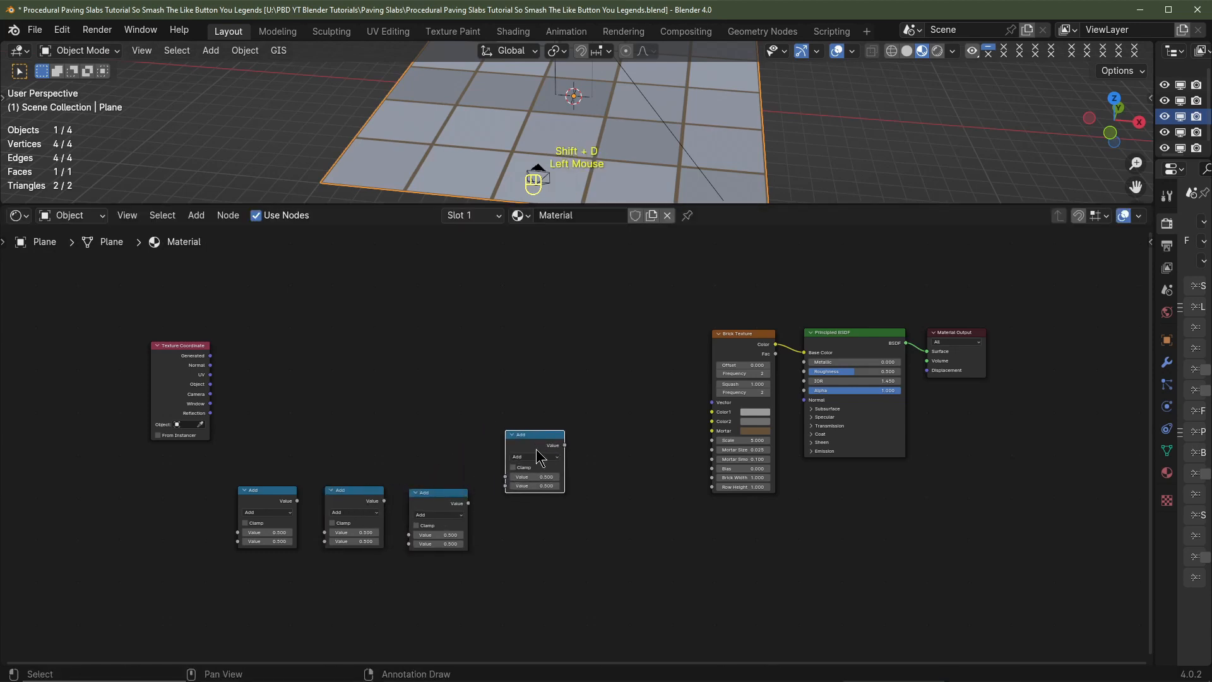
Set the four Math nodes' operations, in order, to Divide, Floor, Multiply and Divide
scroll(312, 543, "up", 3)
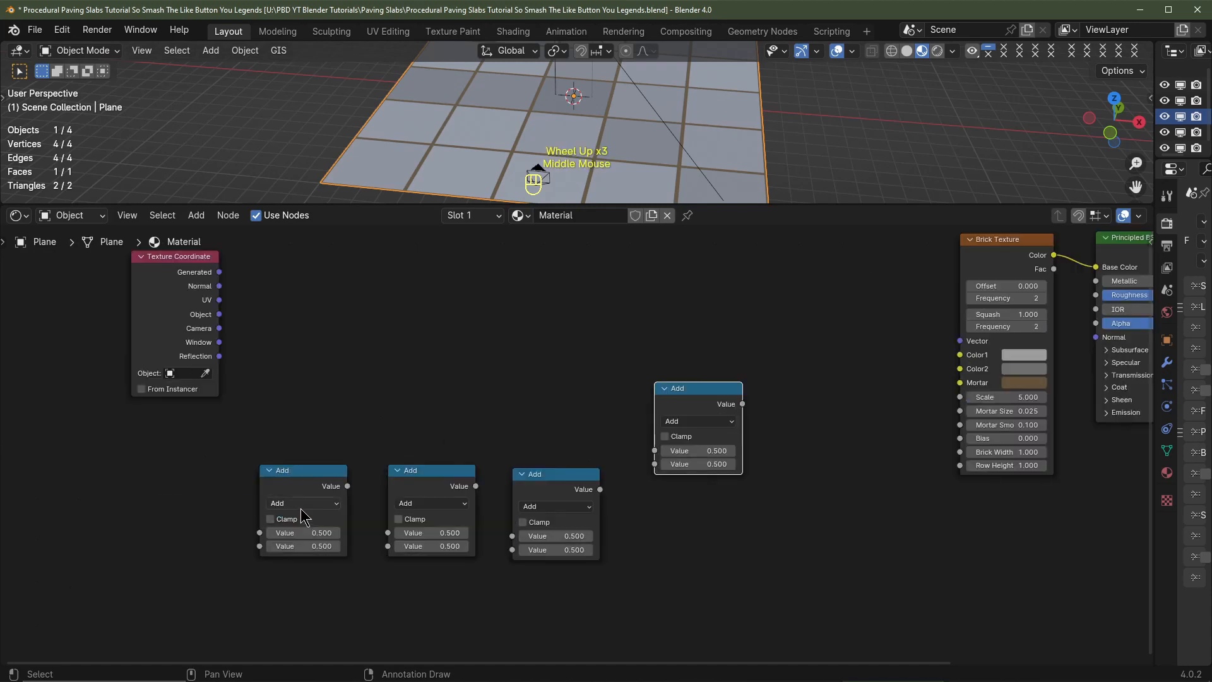
left_click(300, 505)
left_click(304, 385)
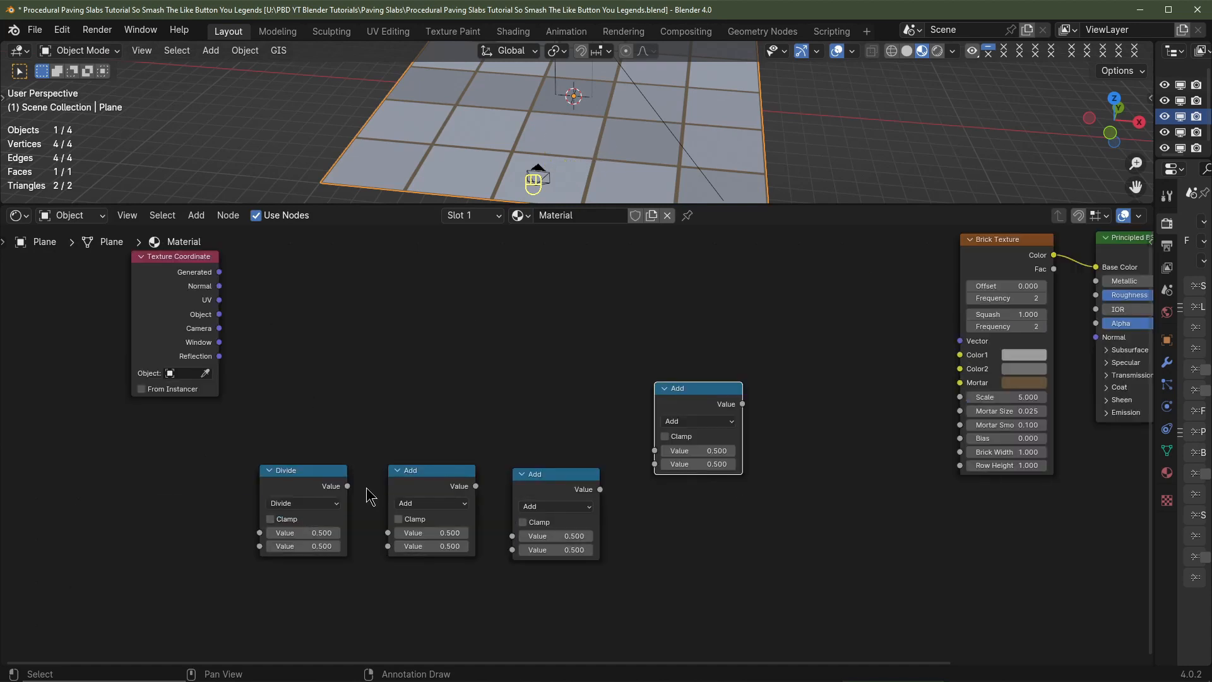
left_click(431, 503)
left_click(609, 370)
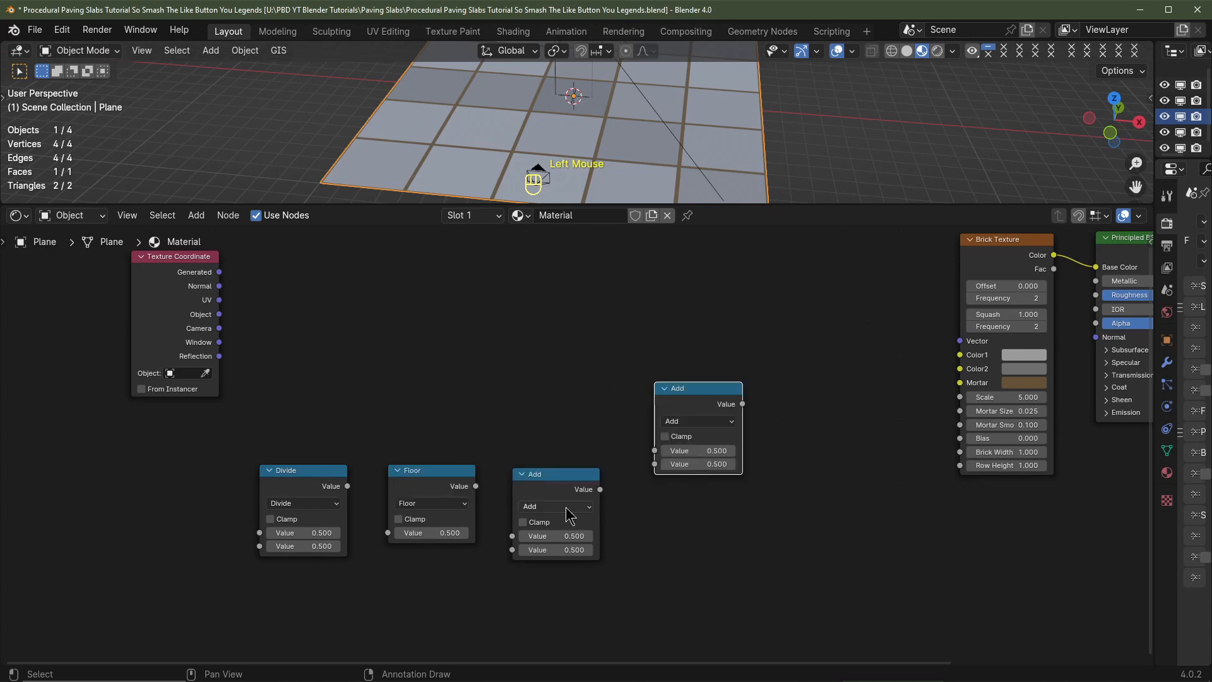
left_click(561, 505)
left_click(542, 386)
middle_click_drag(699, 423, 566, 430)
left_click(566, 428)
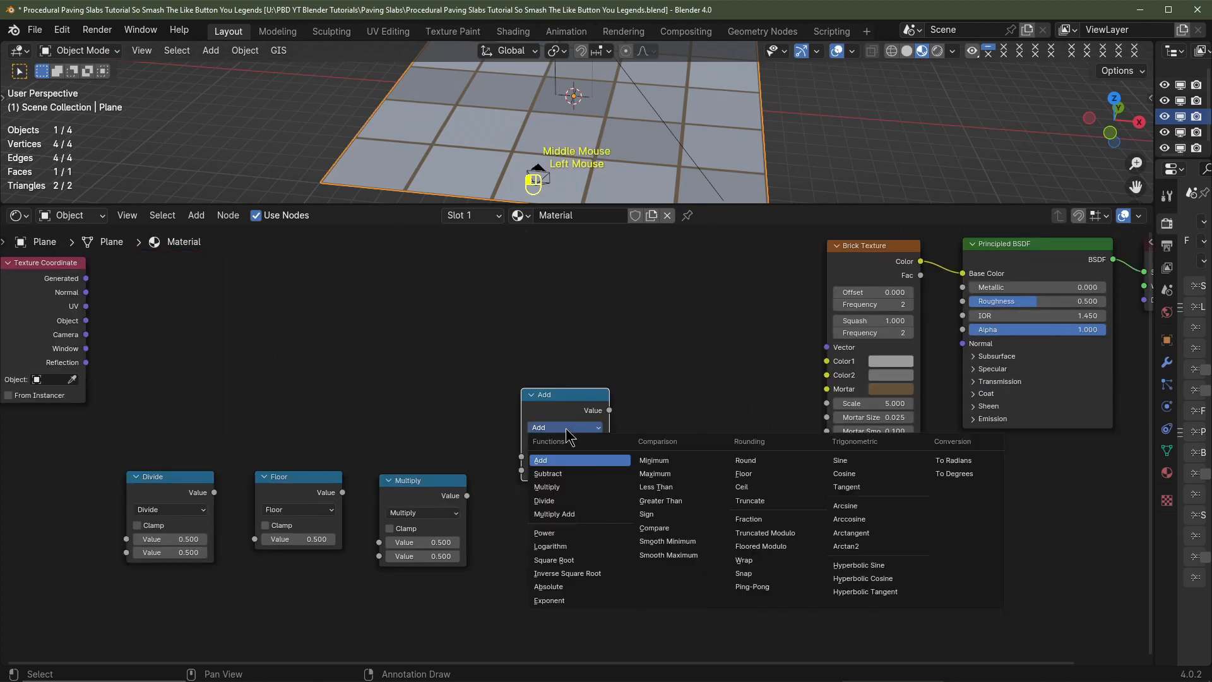
left_click(561, 501)
Add a Value node before the first Divide node and set it to 2
middle_click_drag(331, 538, 471, 514)
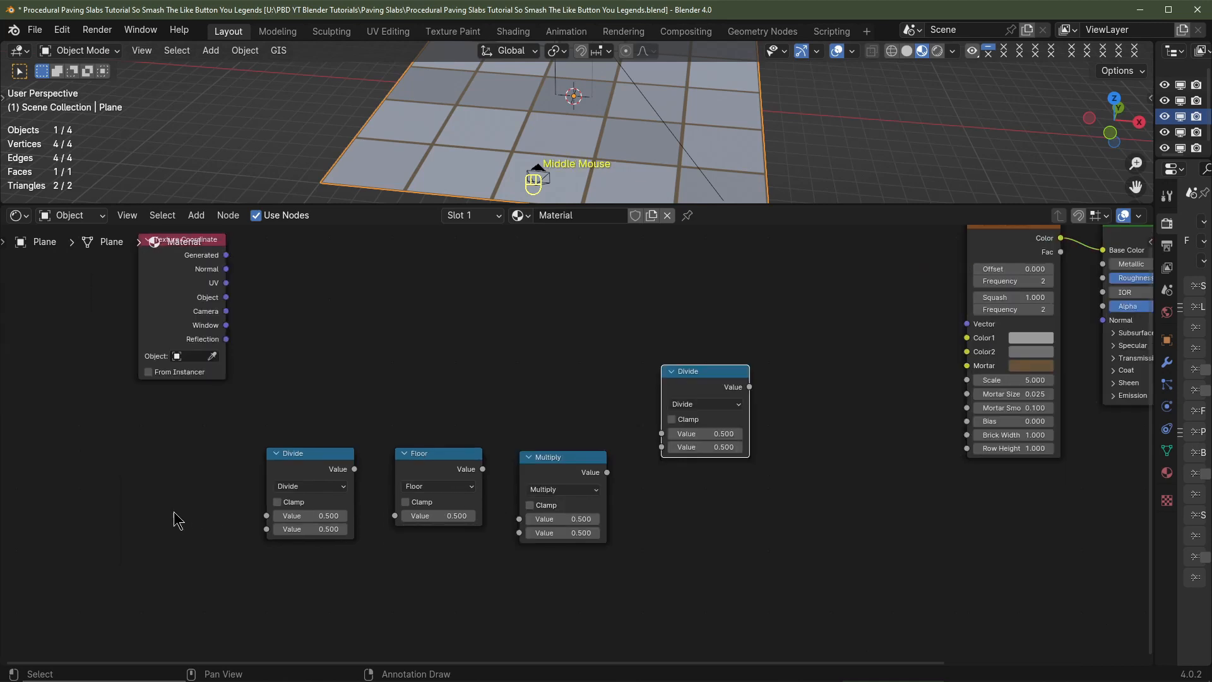
key("shift+a")
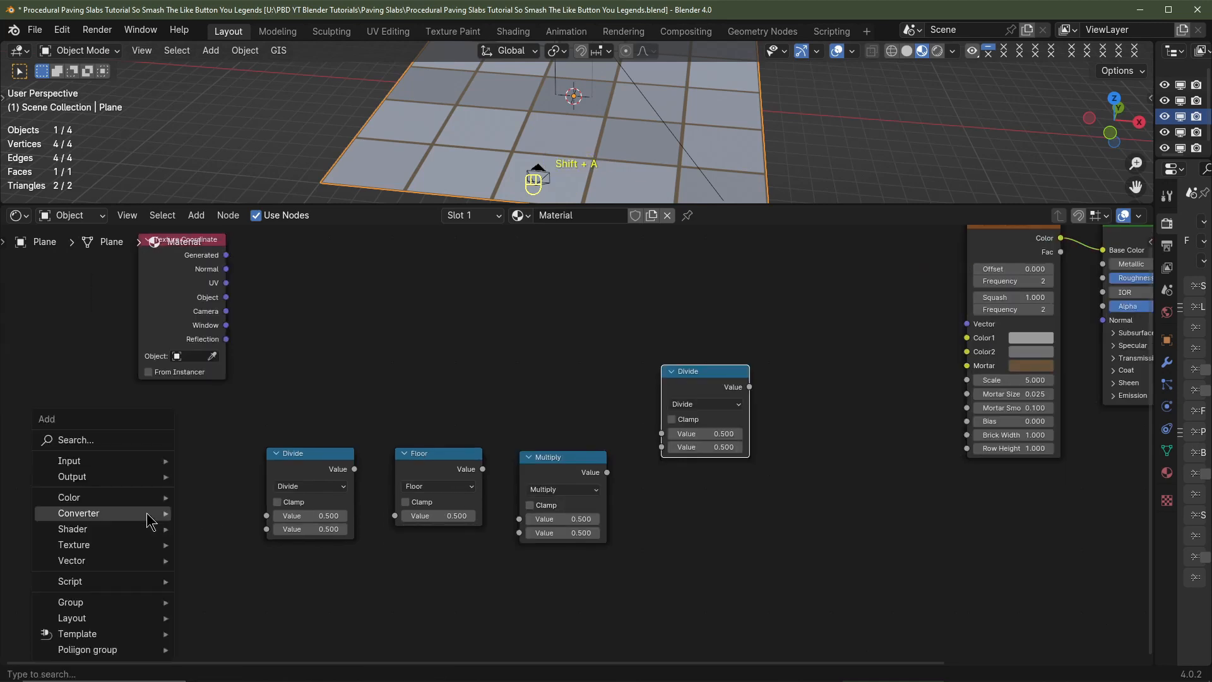
mouse_move(122, 463)
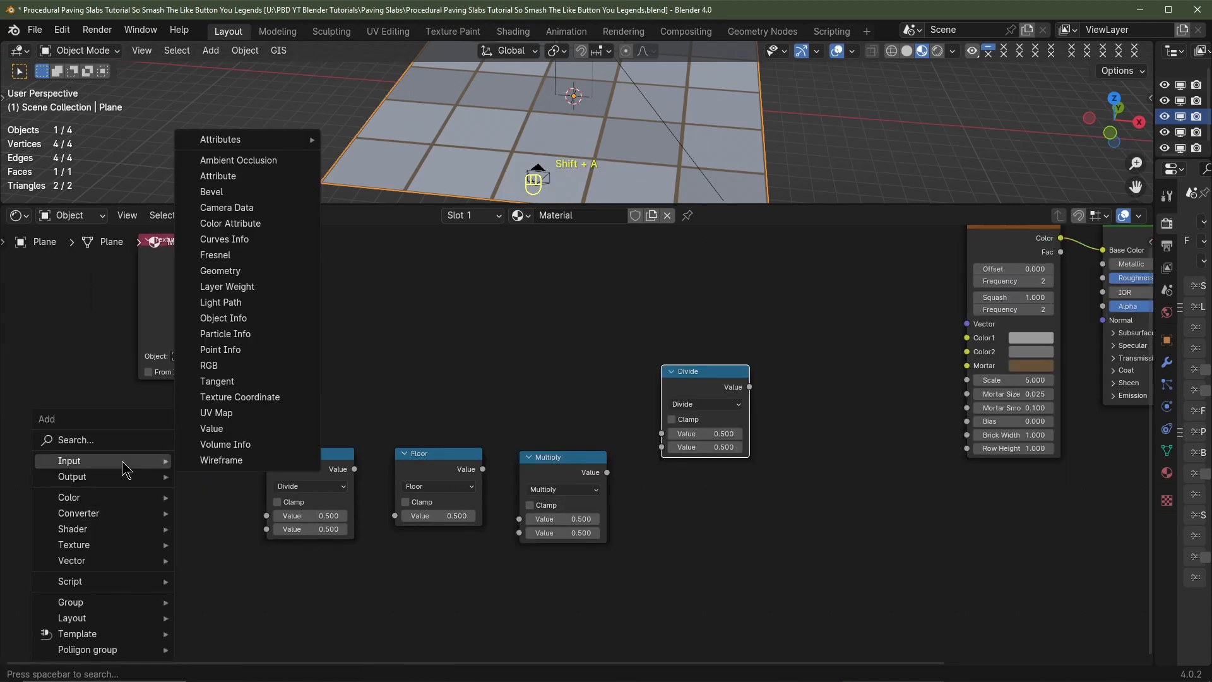
left_click(218, 428)
left_click(130, 510)
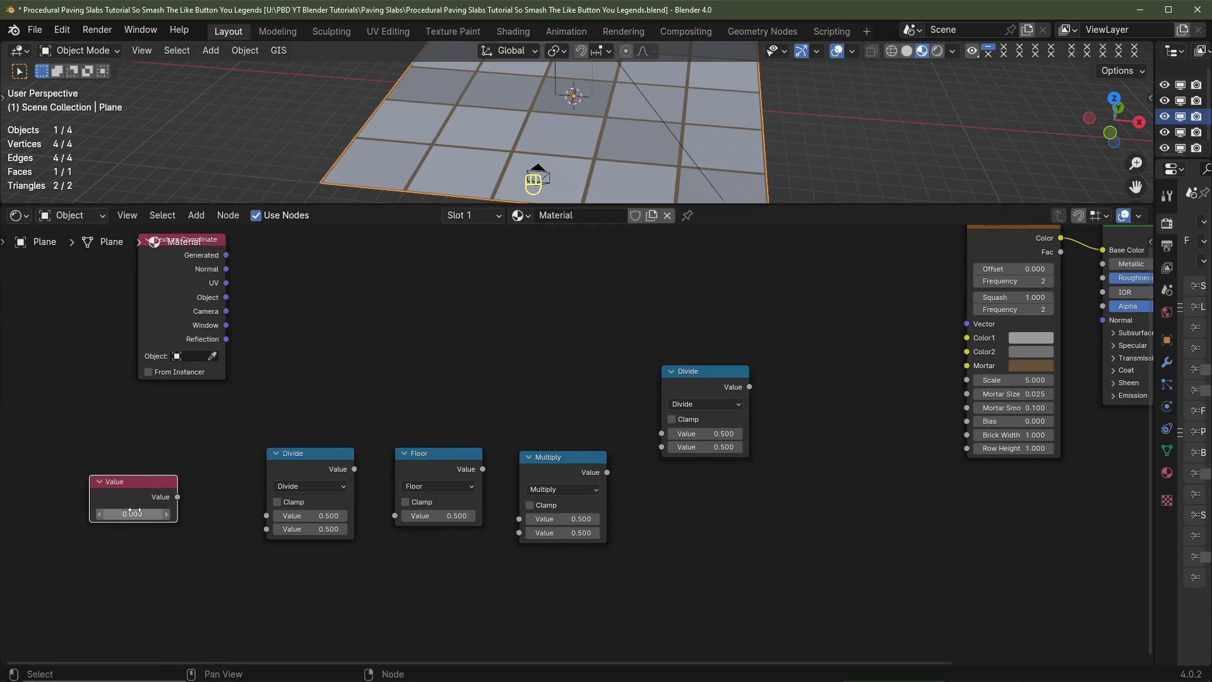
left_click(134, 511)
type("2")
key("Return")
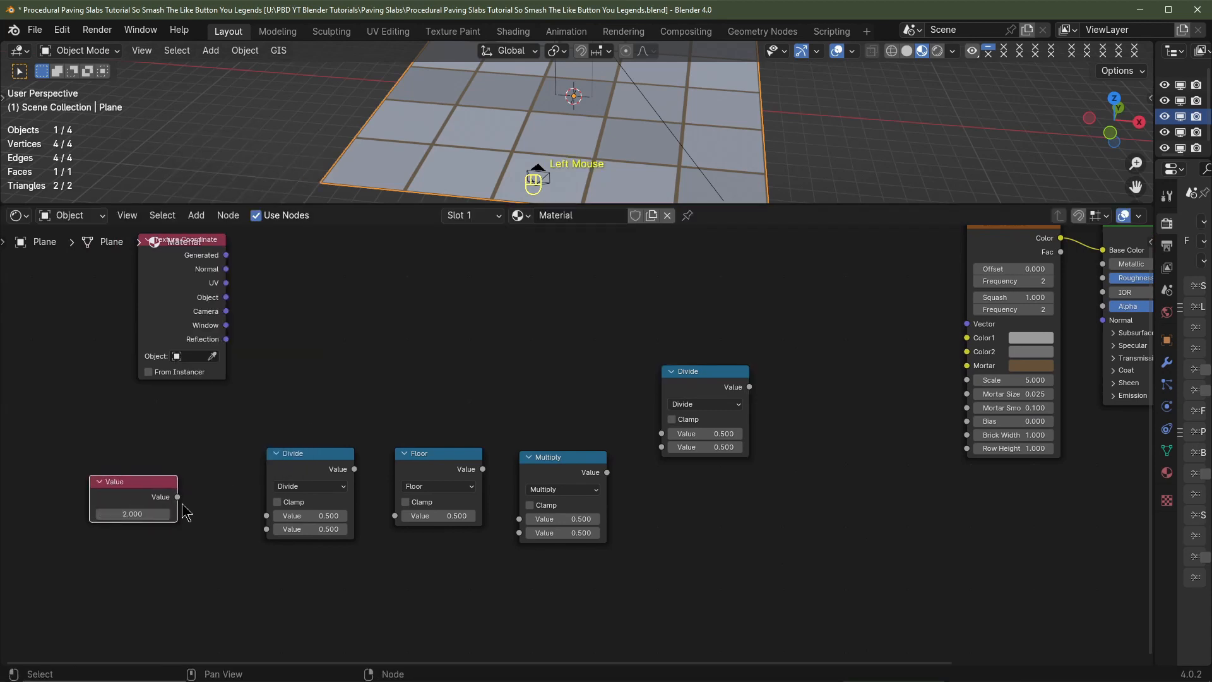
Connect the Value node to the first input of the first Divide node and set its second value to 2
left_click_drag(177, 497, 267, 517)
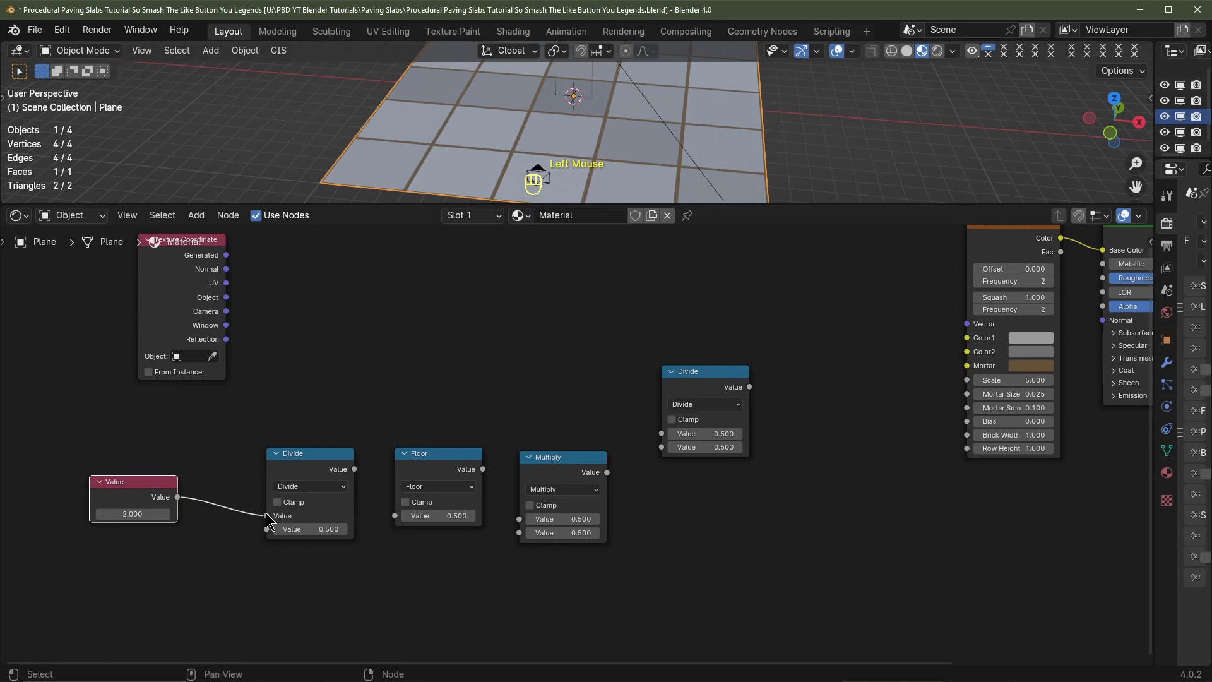
left_click_drag(143, 486, 147, 502)
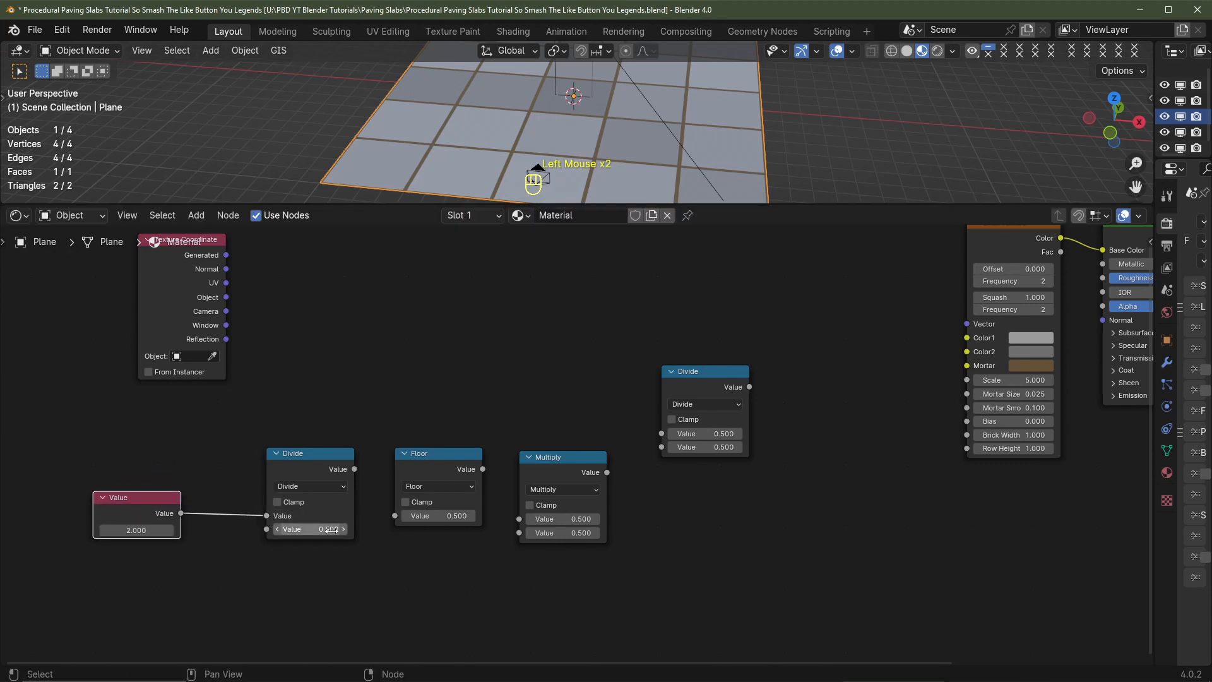
left_click(325, 529)
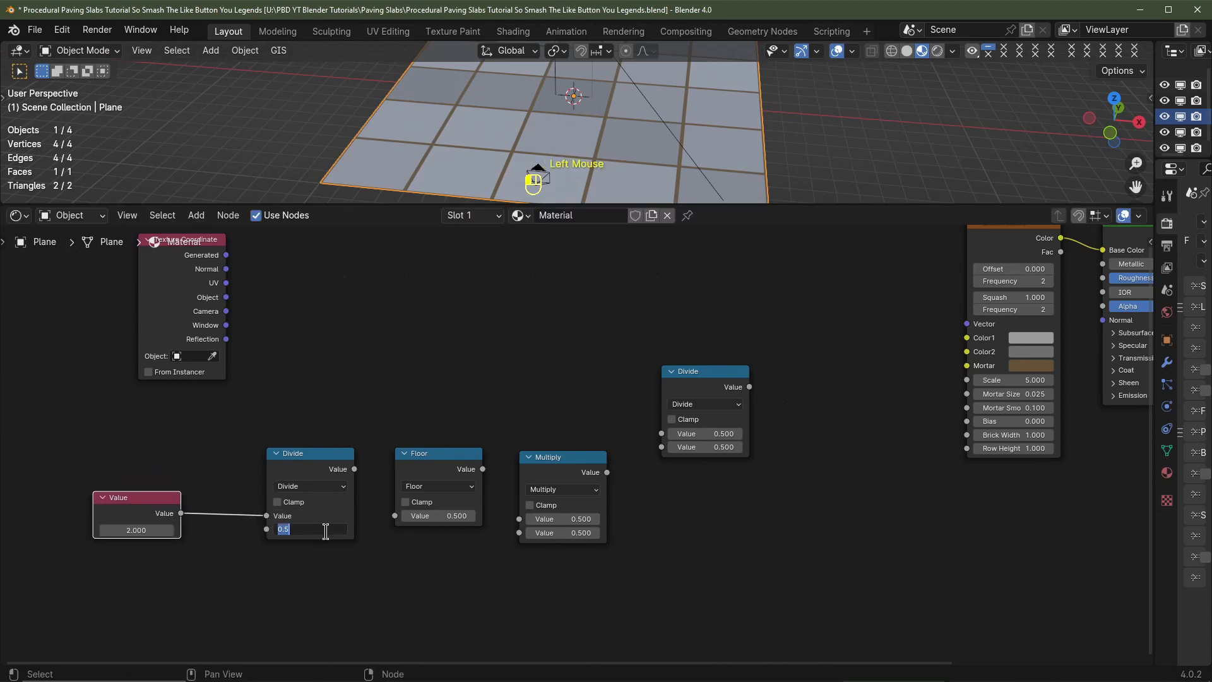
type("2")
key("Return")
Link the first Divide node to Floor and Floor to Multiply, then set the Multiply node's second value to 1
left_click_drag(354, 469, 396, 517)
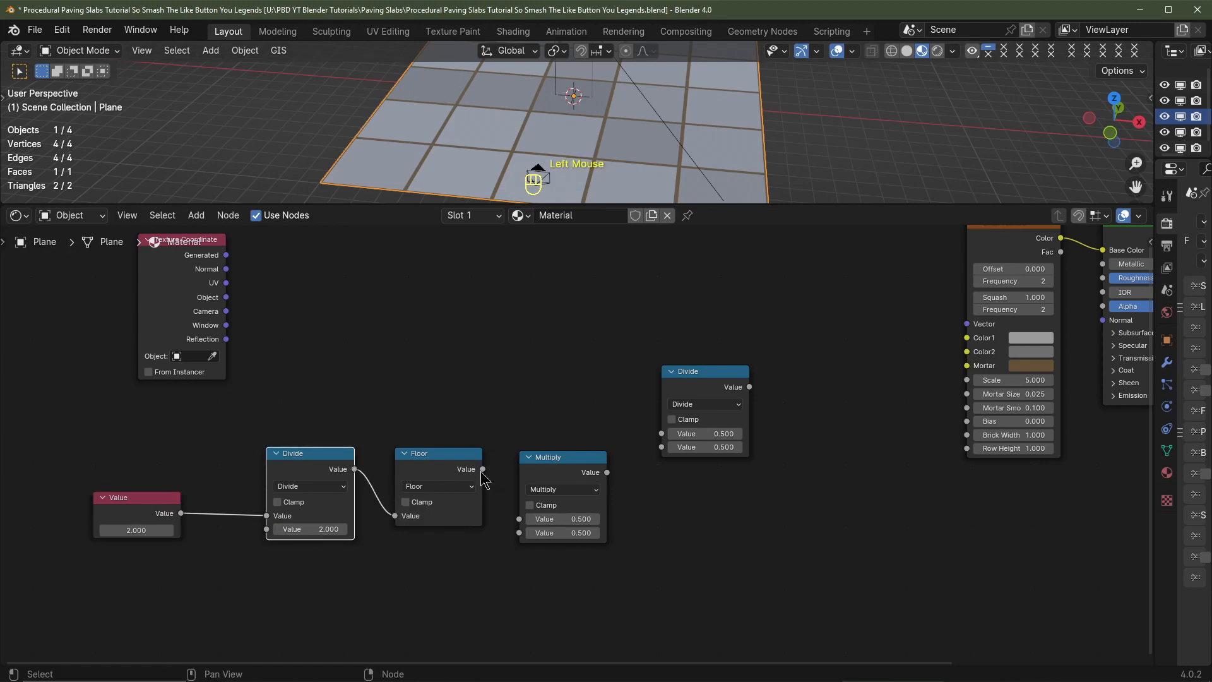
left_click_drag(483, 469, 519, 519)
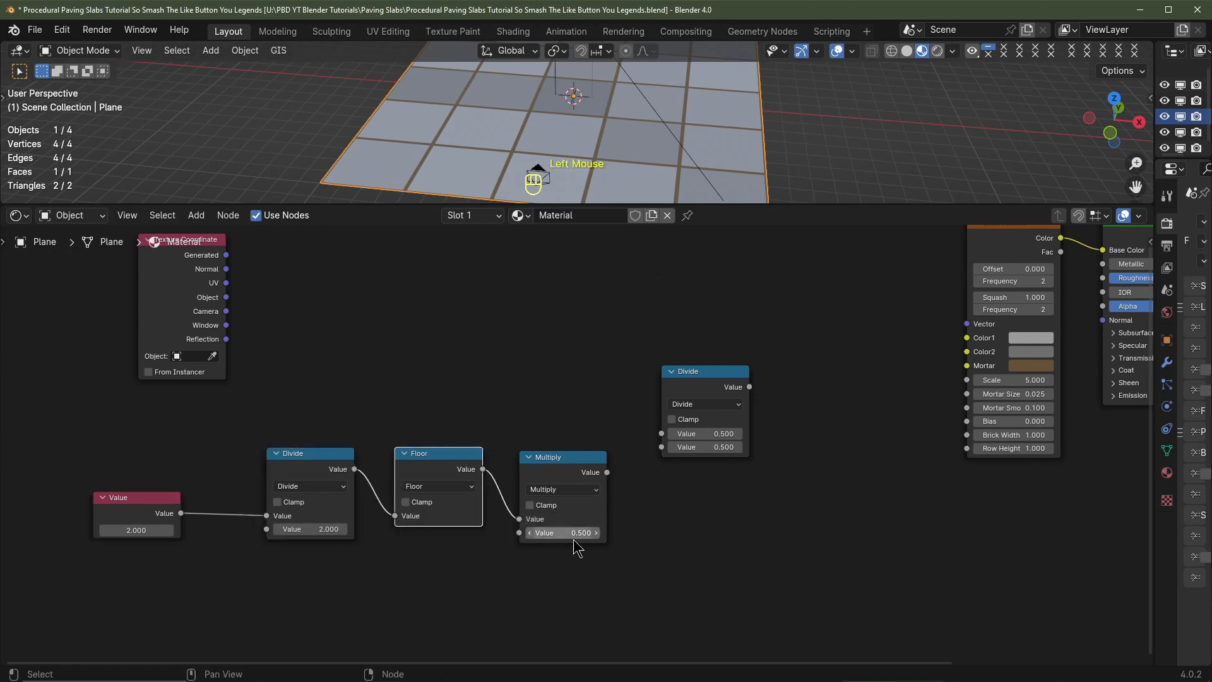
left_click(565, 532)
type("1")
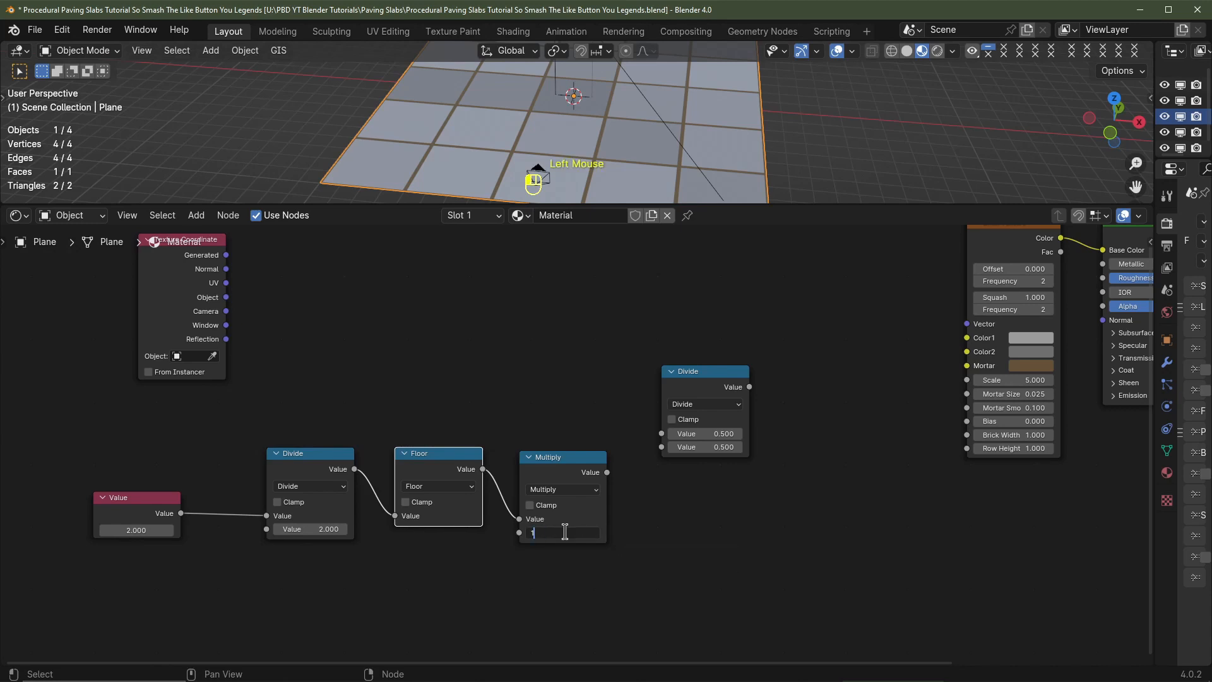
key("Return")
Connect the Multiply node's output to the second value input of the last Divide node
middle_click_drag(565, 533, 349, 557)
left_click_drag(392, 497, 446, 472)
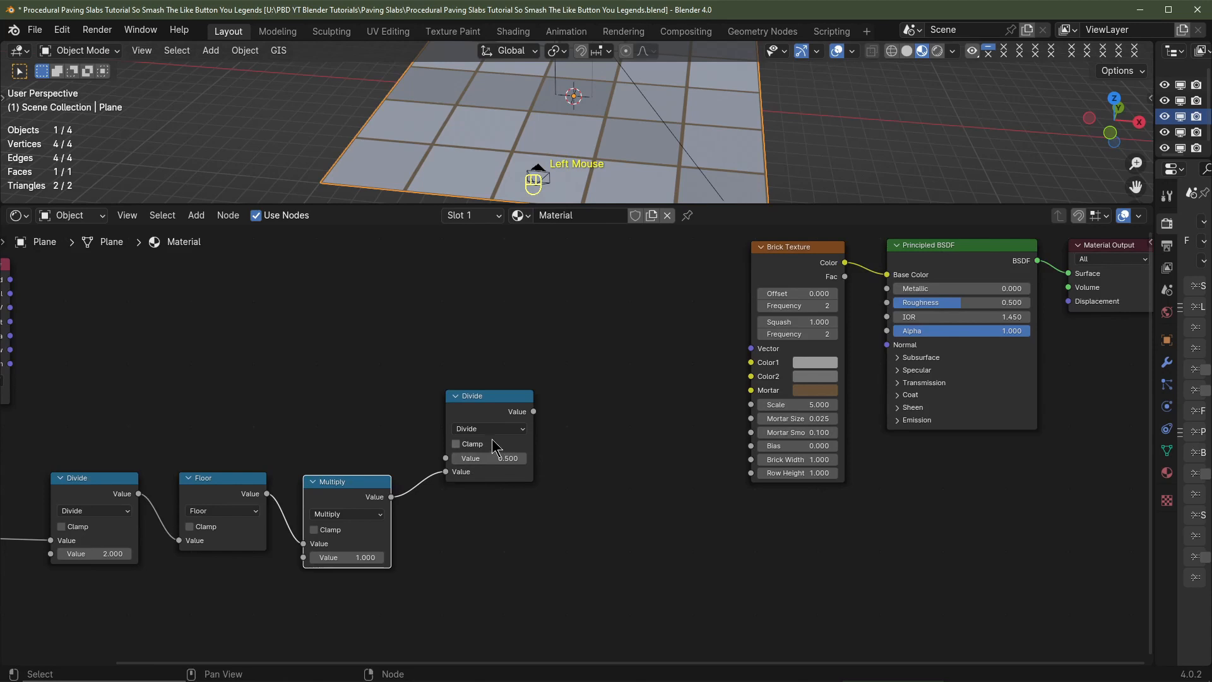
left_click(483, 458)
middle_click_drag(418, 489, 514, 516)
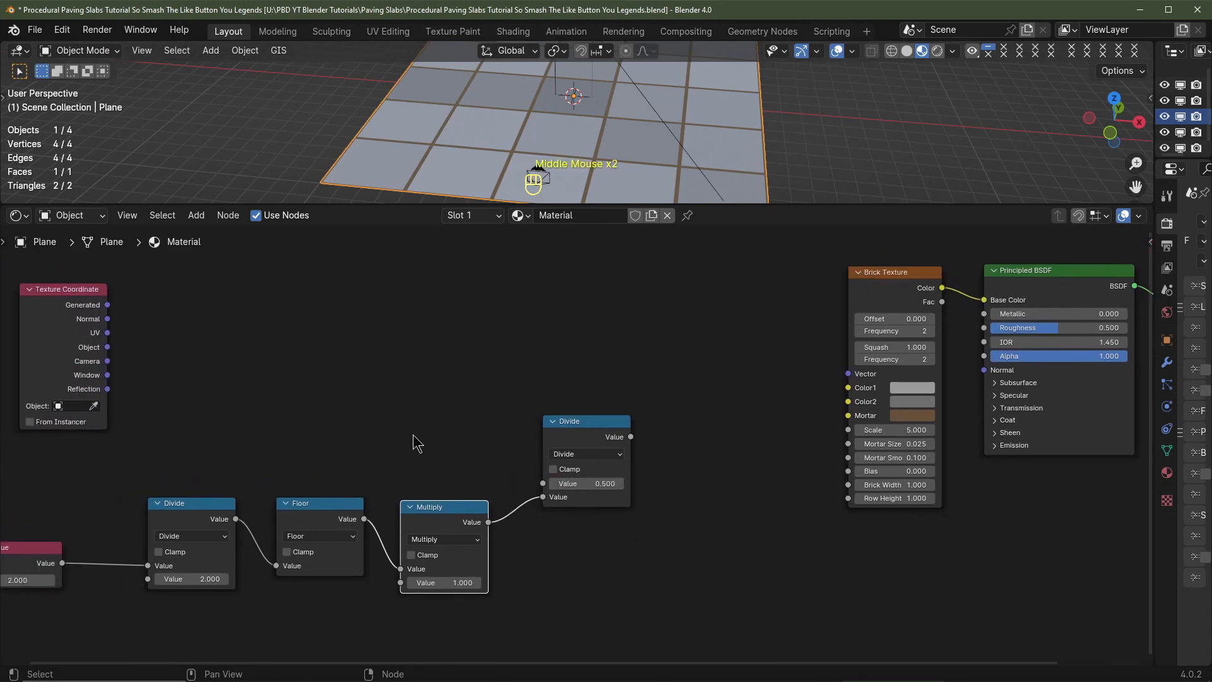
Add a Vector Math Add node after the last Divide, feeding Object coordinates into its first vector and the Divide output into its second
key("shift+a")
mouse_move(405, 487)
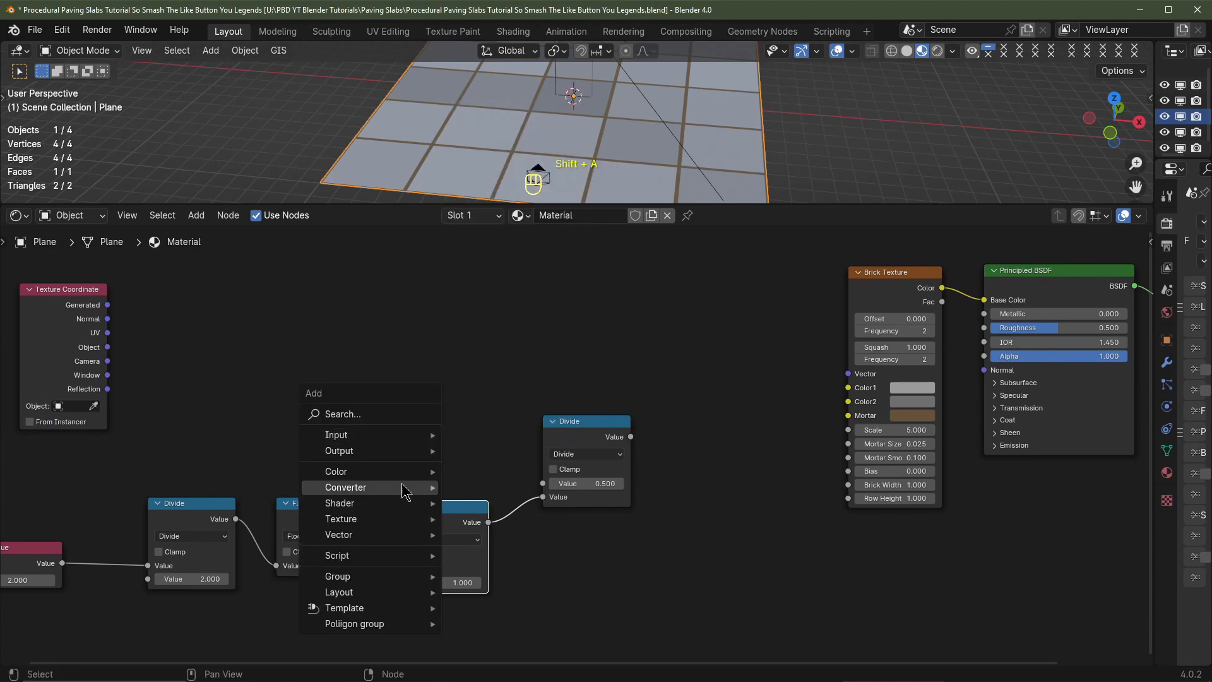
left_click(493, 471)
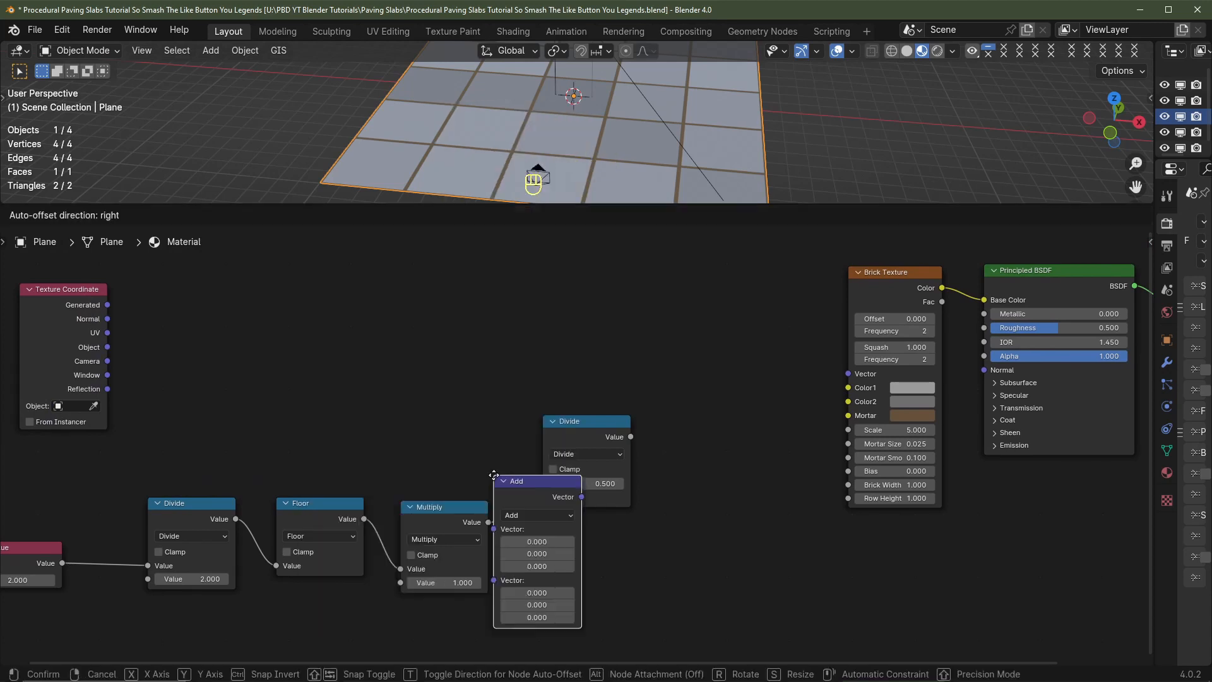
left_click(656, 377)
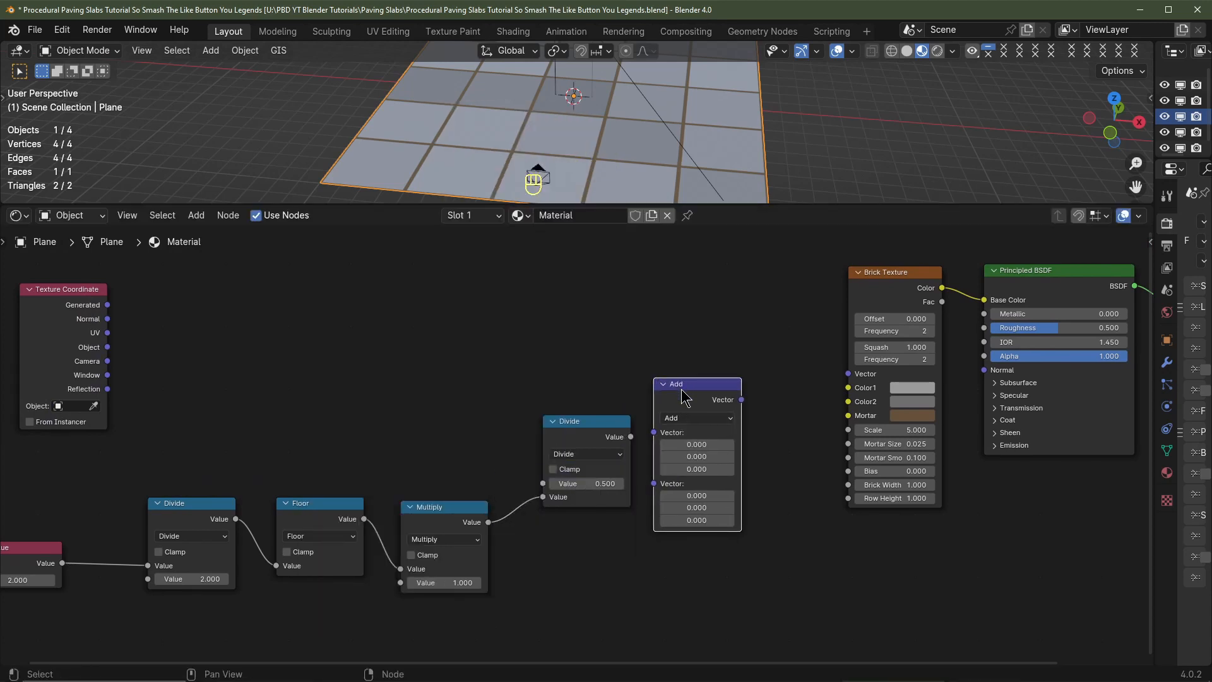
left_click_drag(685, 387, 702, 314)
left_click_drag(630, 436, 673, 415)
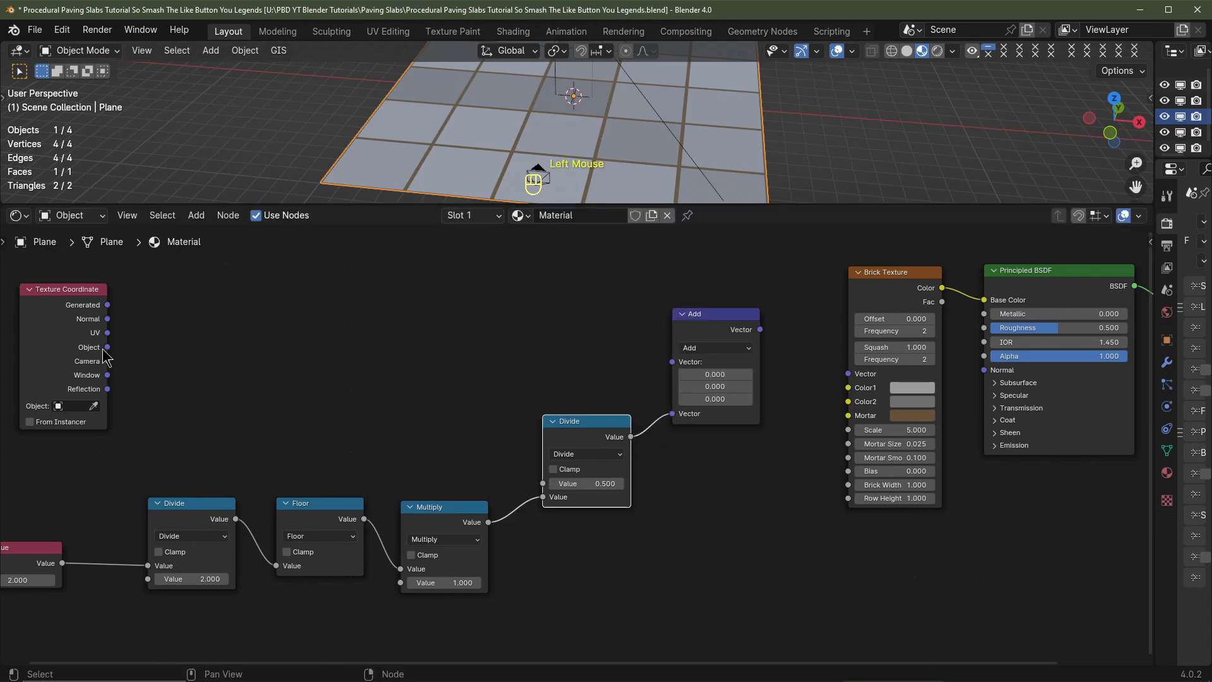
left_click_drag(107, 347, 707, 336)
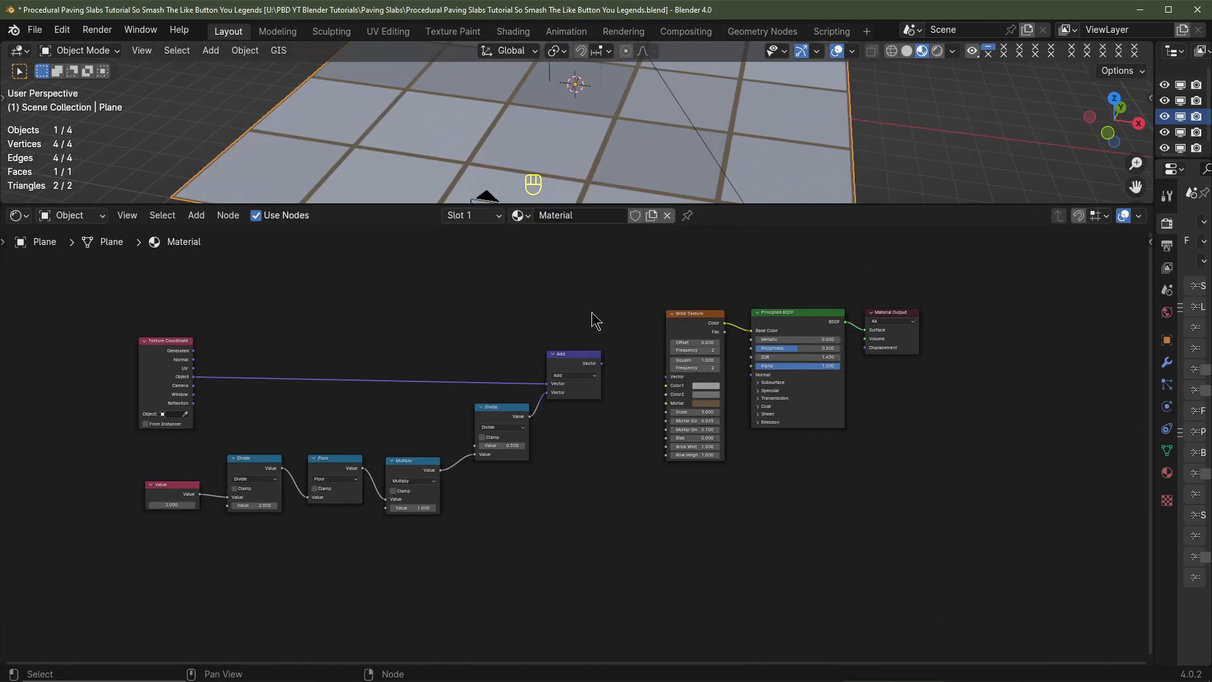
Move the whole group of coordinate, Value and math nodes farther away from the Brick Texture to free up space
left_click_drag(593, 320, 132, 527)
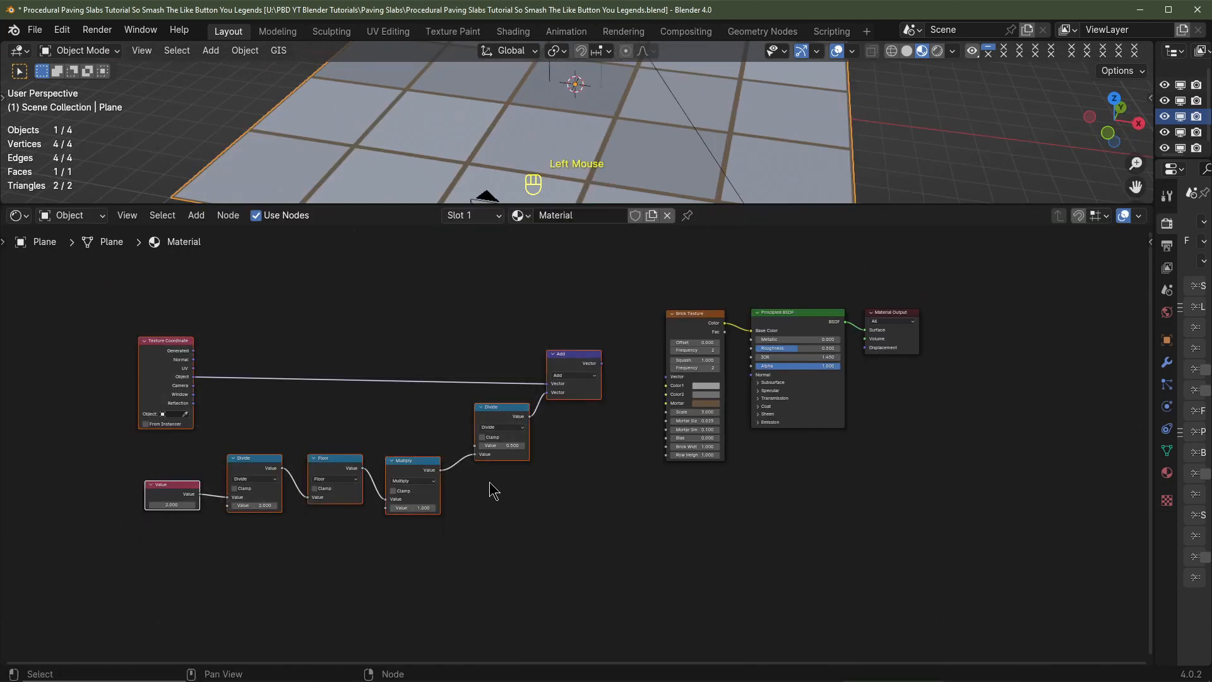
key("g")
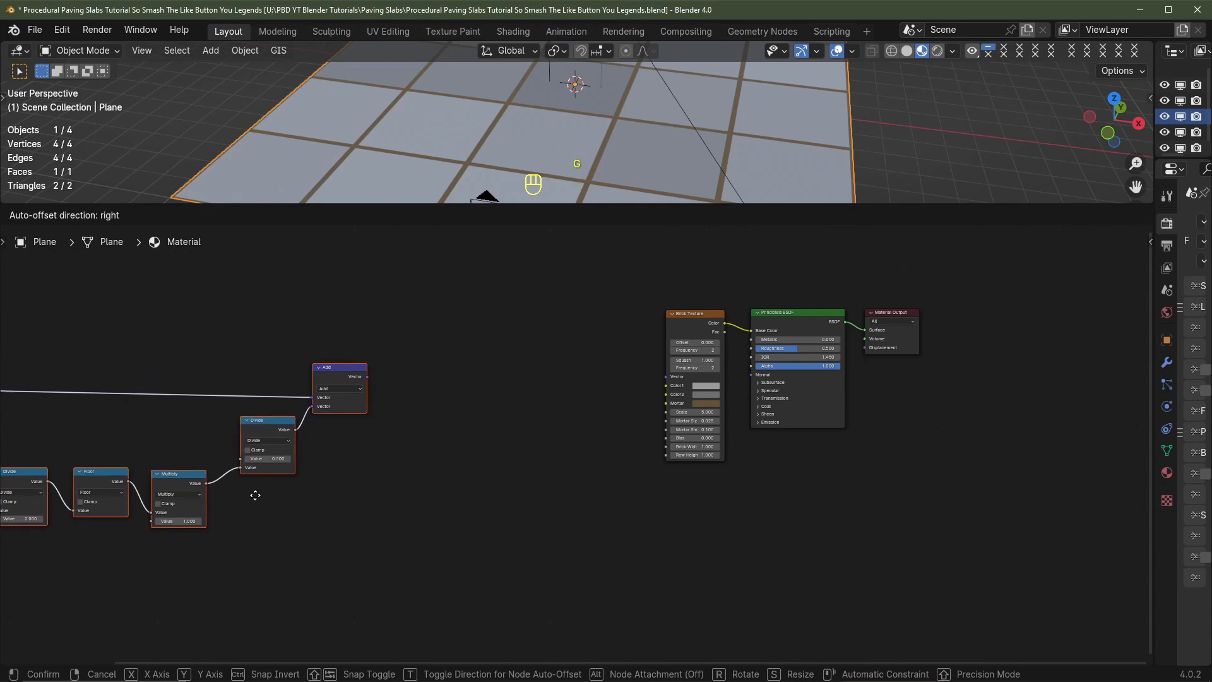
left_click(227, 503)
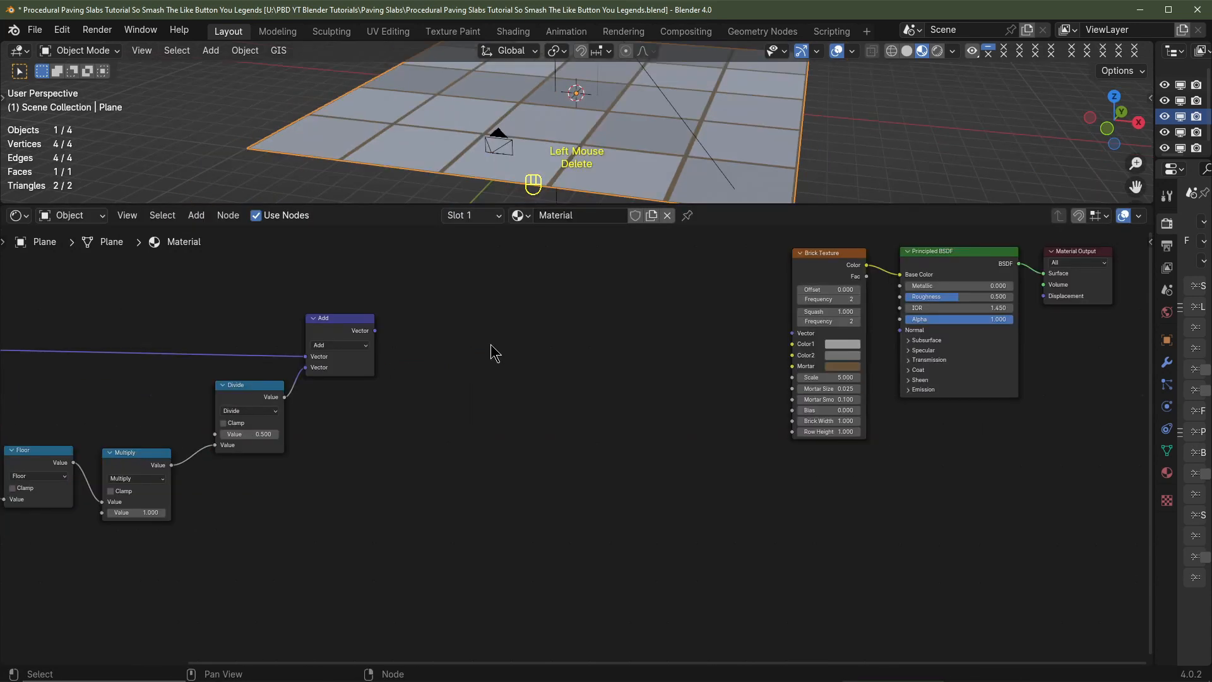
Add a Voronoi Texture node after the vector Add node and connect the Add output to its Vector input
key("shift+a")
mouse_move(470, 362)
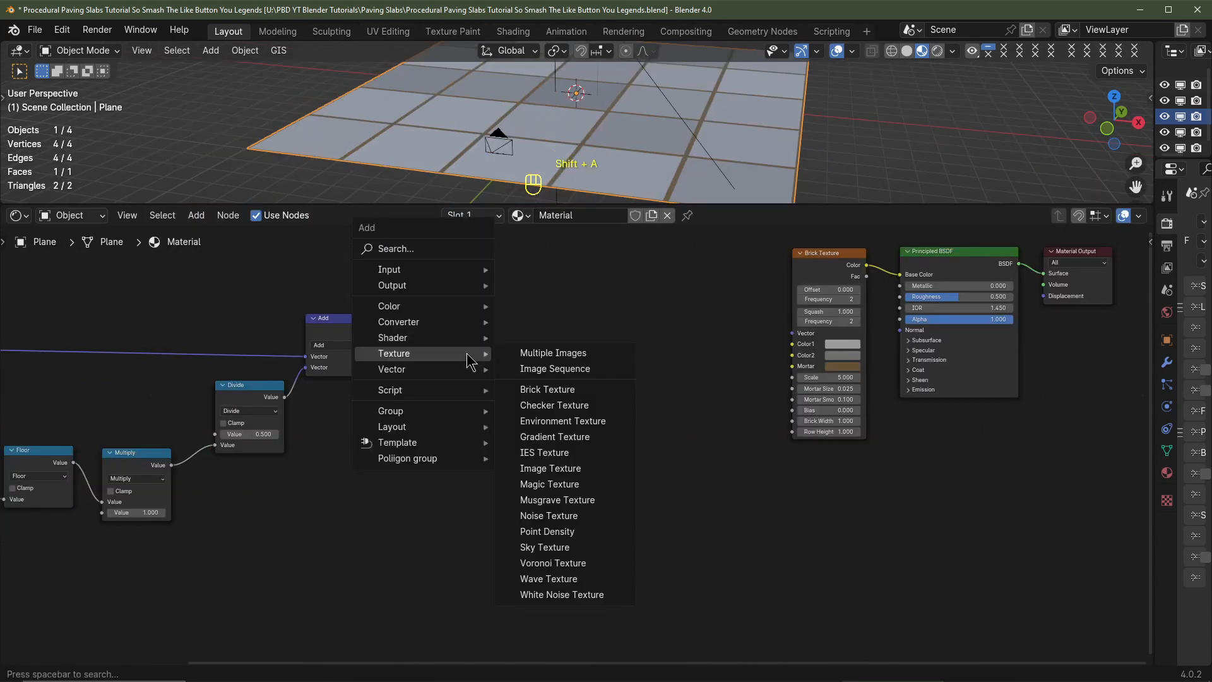
left_click(552, 563)
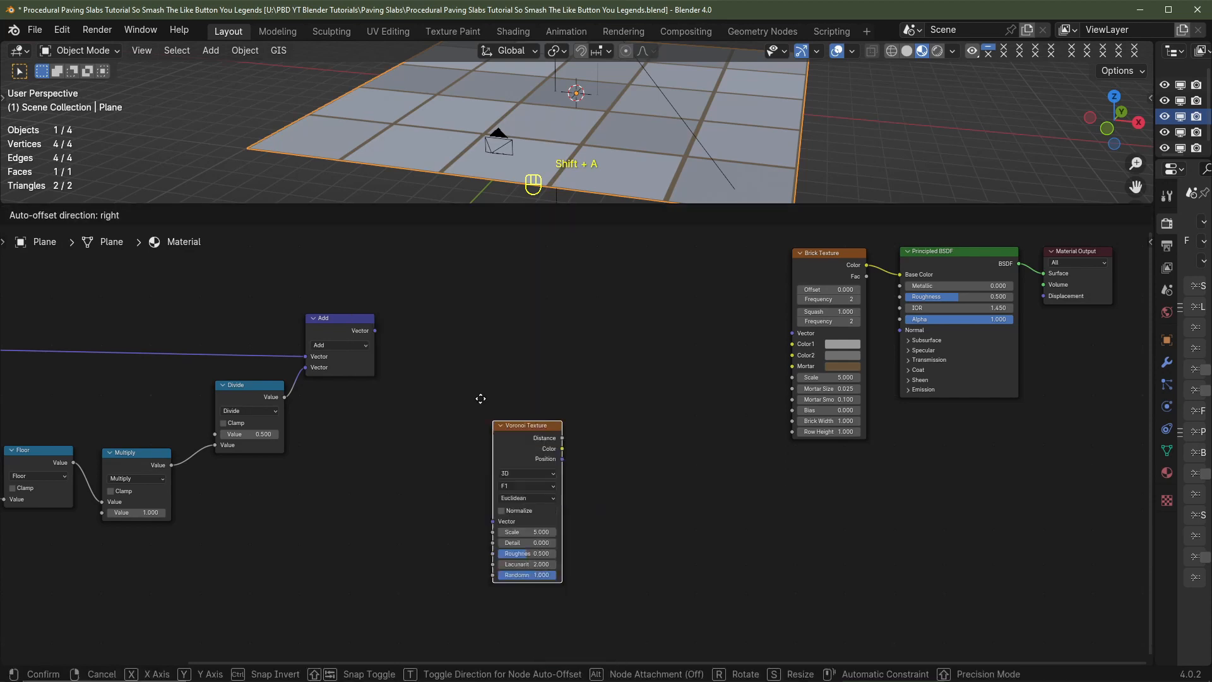
left_click(491, 322)
left_click_drag(491, 322, 497, 321)
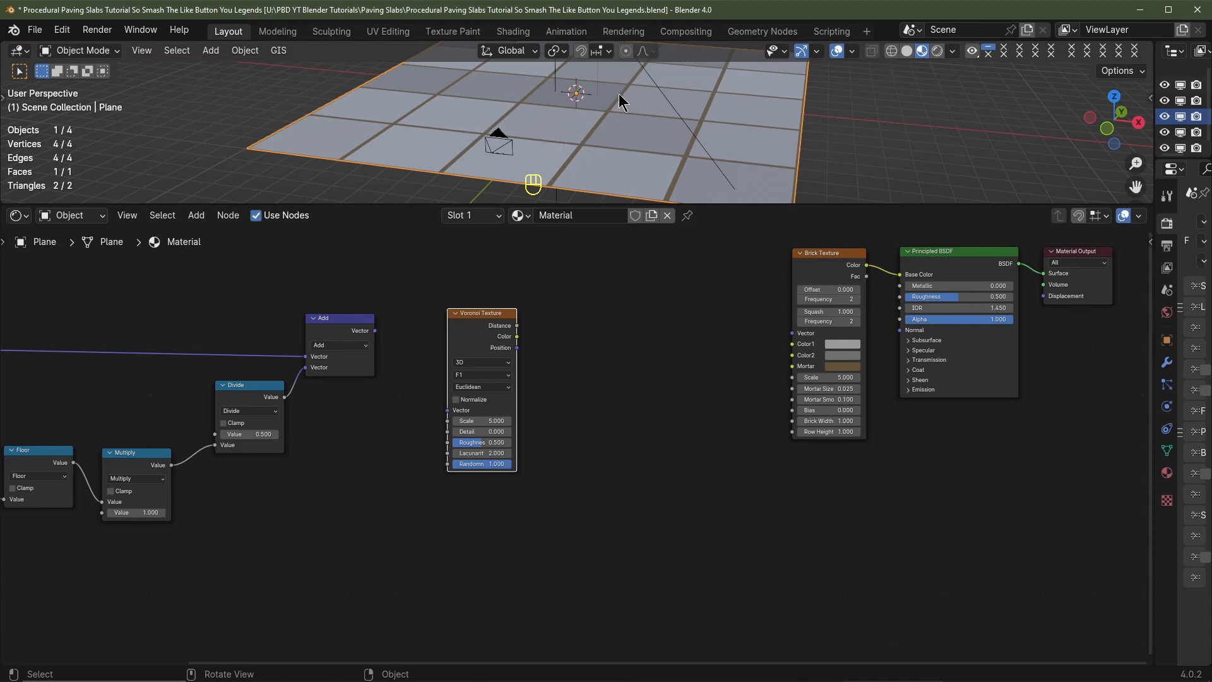
left_click(581, 125)
left_click(577, 139)
left_click(577, 139)
left_click(362, 331)
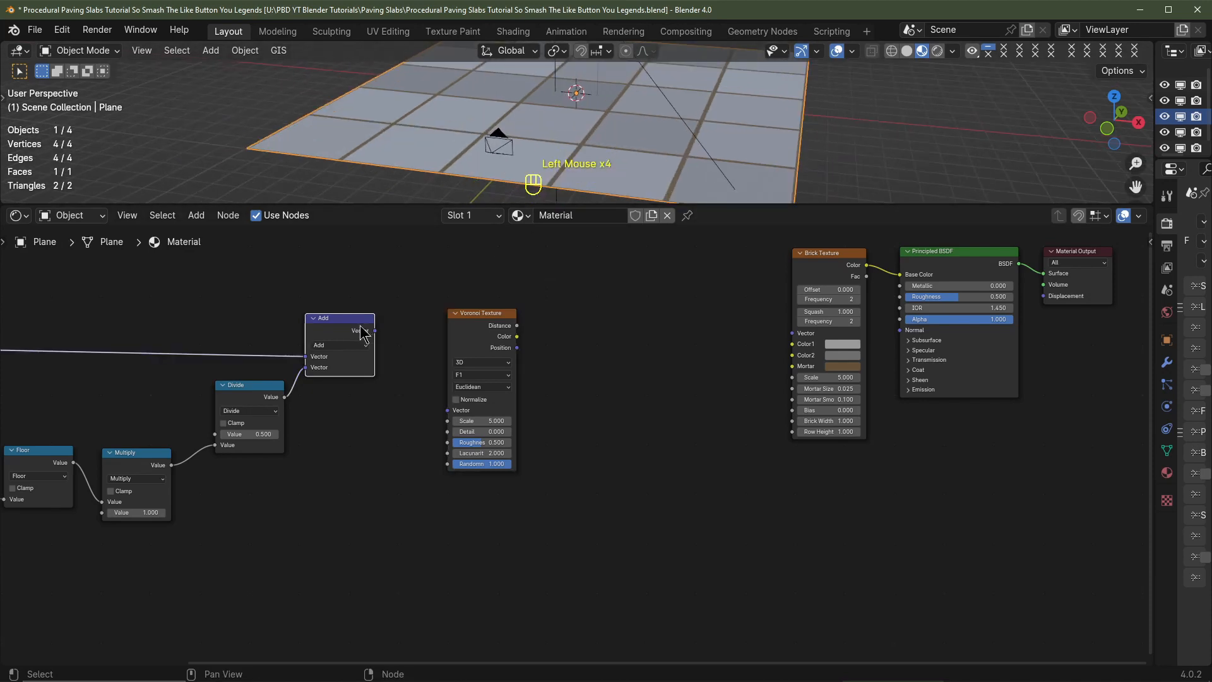
left_click_drag(376, 331, 448, 411)
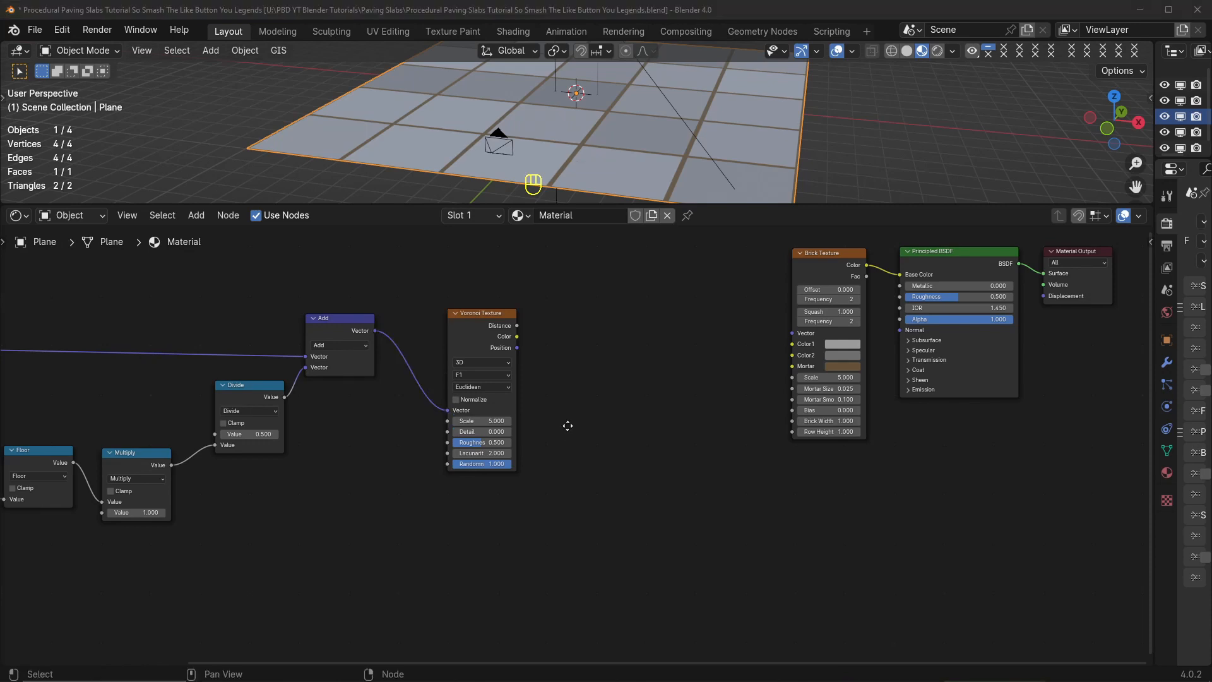
Add a Map Range node between the Voronoi Texture and the Brick Texture
middle_click_drag(568, 424, 515, 458)
key("shift+a")
mouse_move(517, 464)
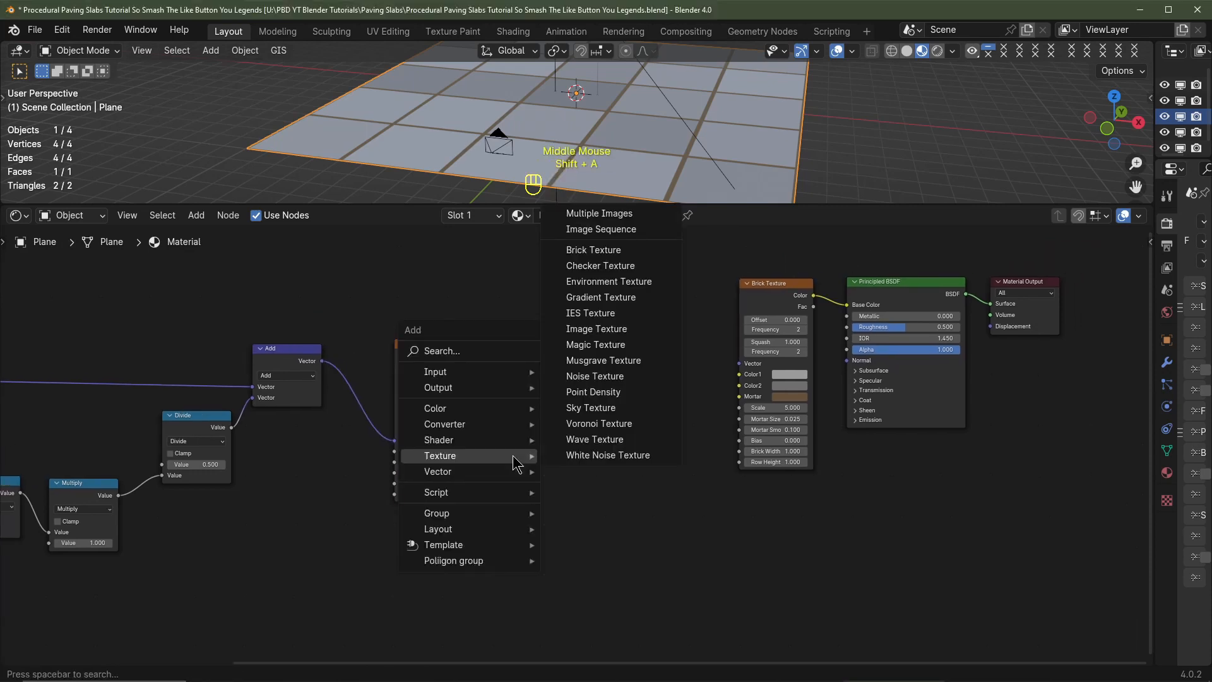
mouse_move(455, 423)
left_click(581, 530)
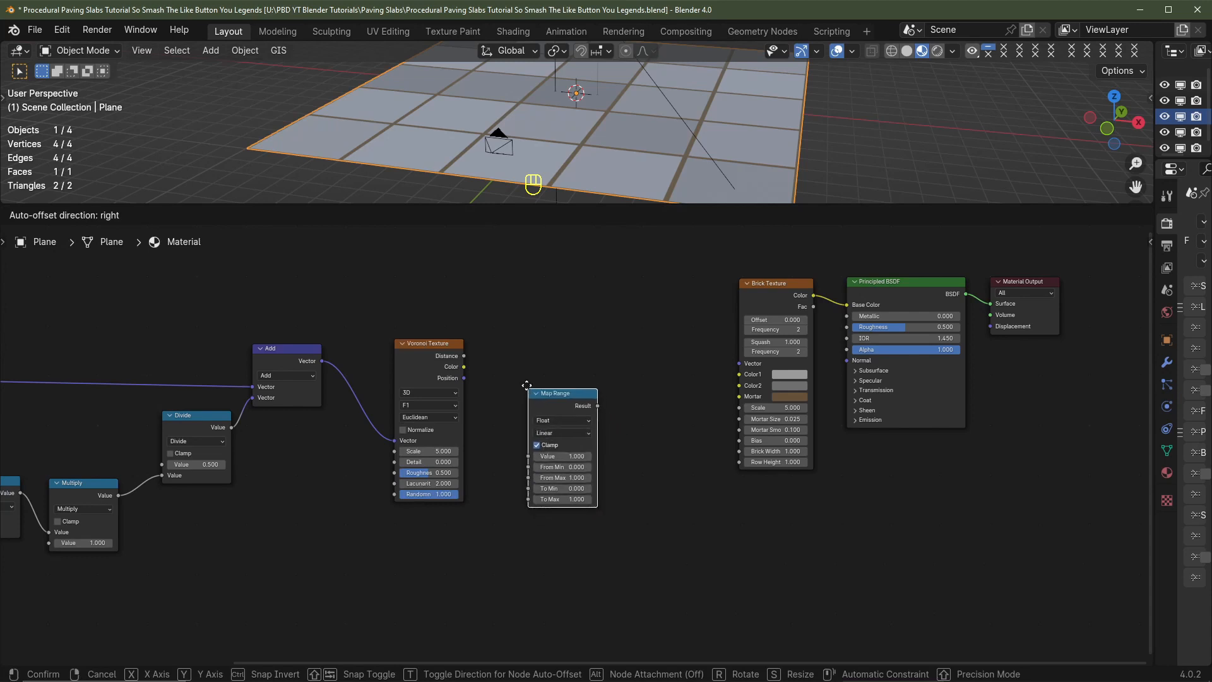
left_click(526, 385)
scroll(435, 411, "up", 2)
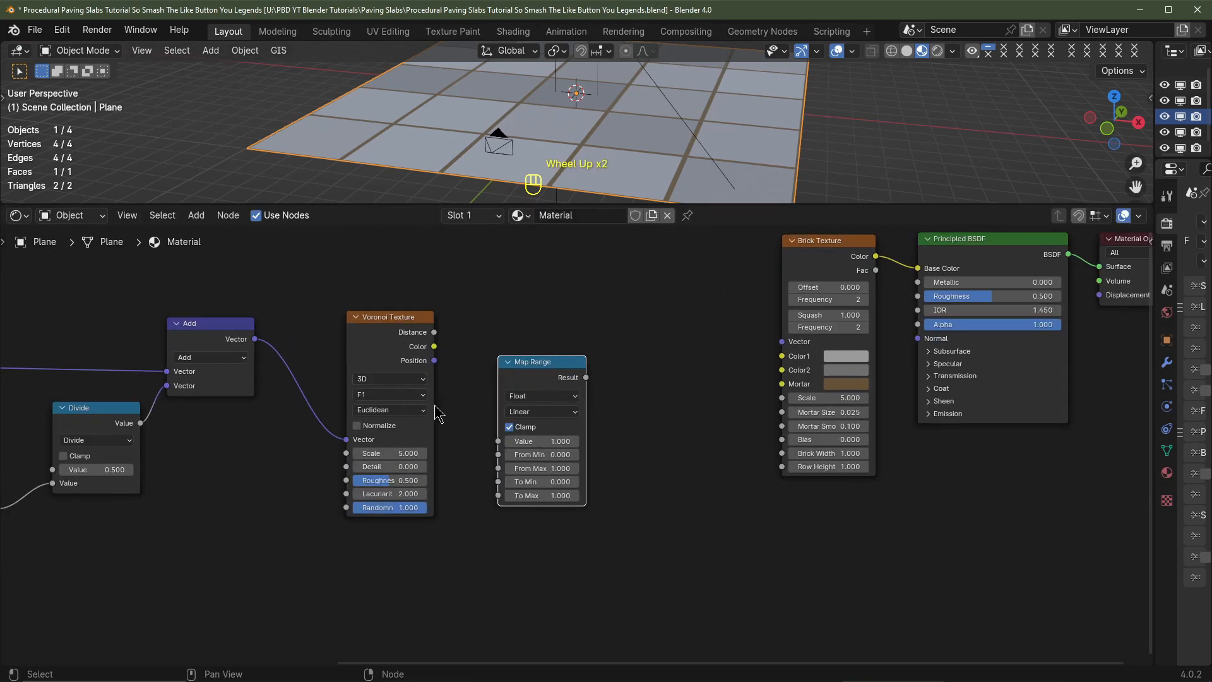
Set the Voronoi Texture's feature output to Distance to Edge and connect its Distance to the Map Range Value input
left_click(390, 394)
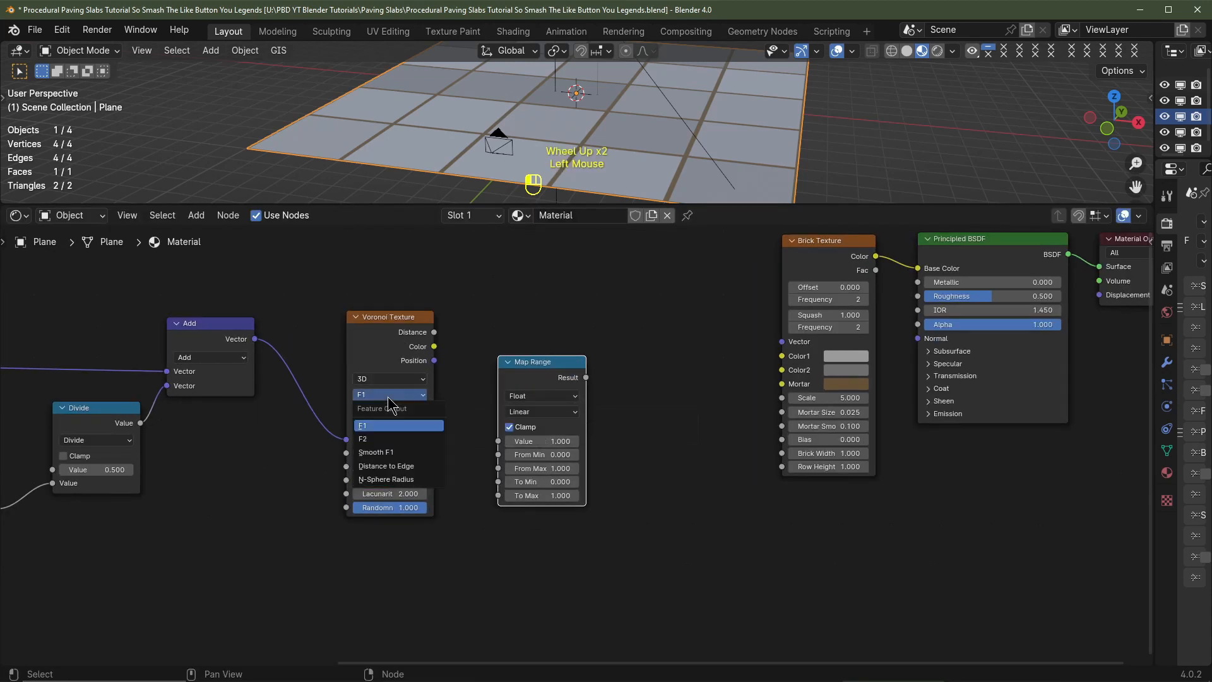
left_click(392, 467)
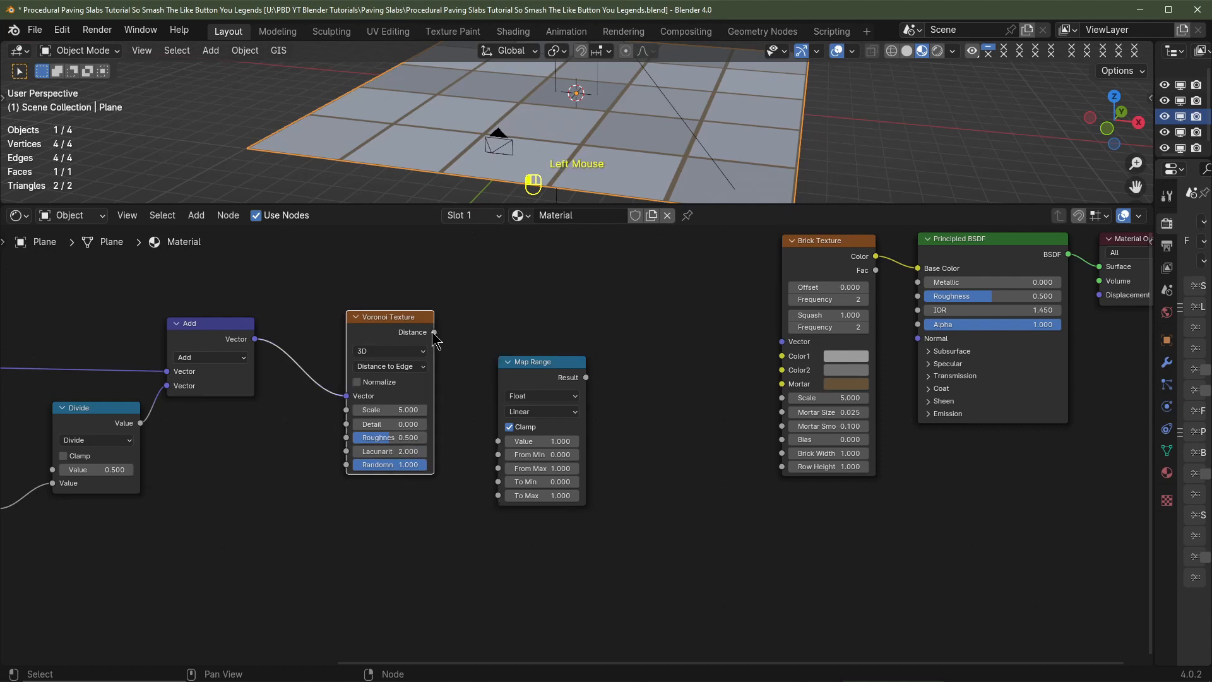
left_click_drag(434, 334, 499, 442)
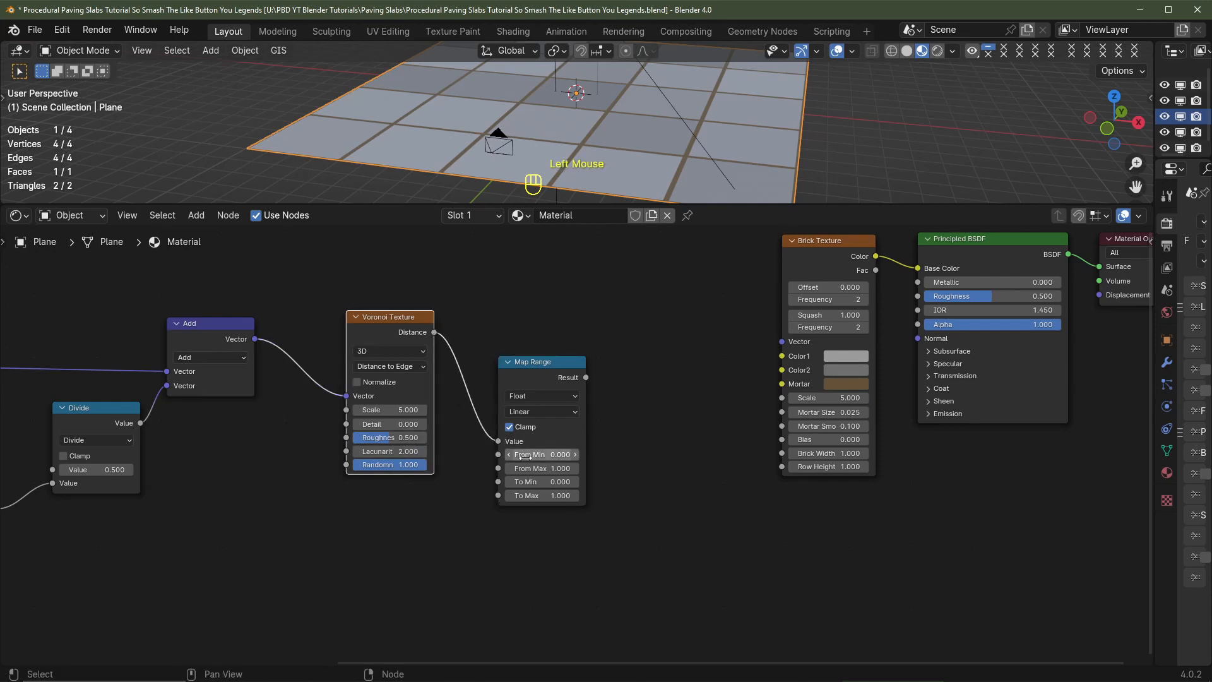
Add a Bump node below the Brick Texture, linking the Map Range Result to its Height and its Normal to the Principled BSDF's Normal
key("shift+a")
mouse_move(618, 495)
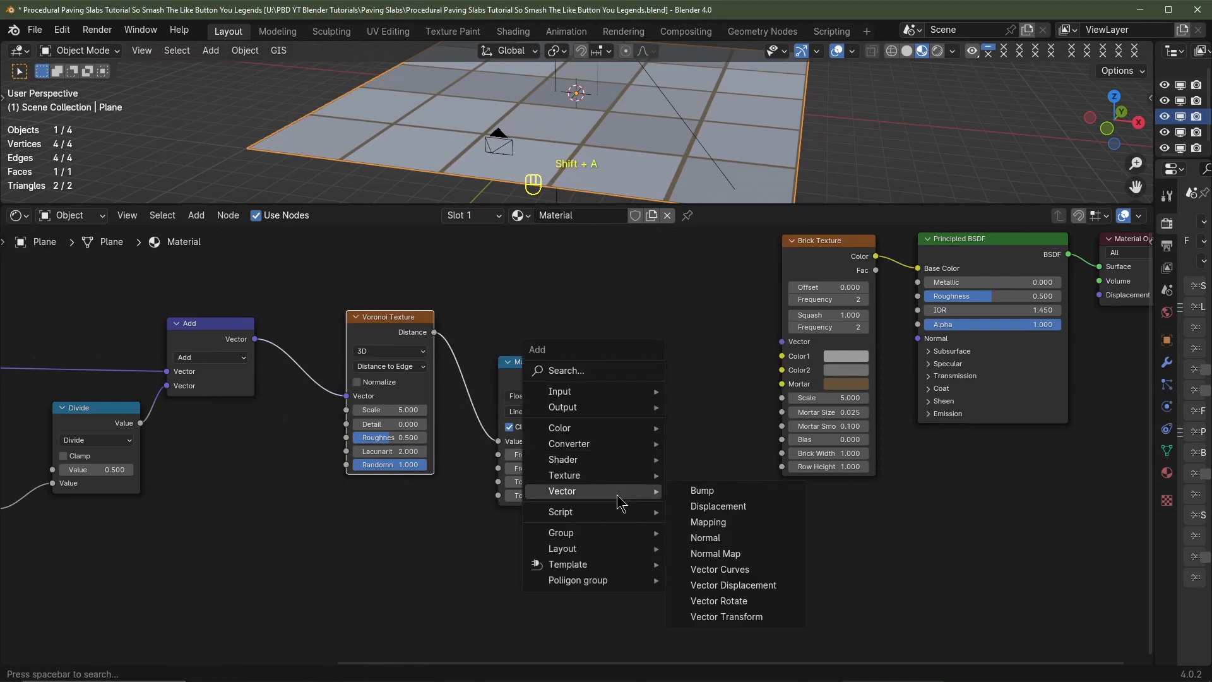
left_click(784, 491)
left_click(785, 494)
left_click_drag(586, 378, 781, 571)
left_click(870, 524)
left_click_drag(870, 514, 917, 339)
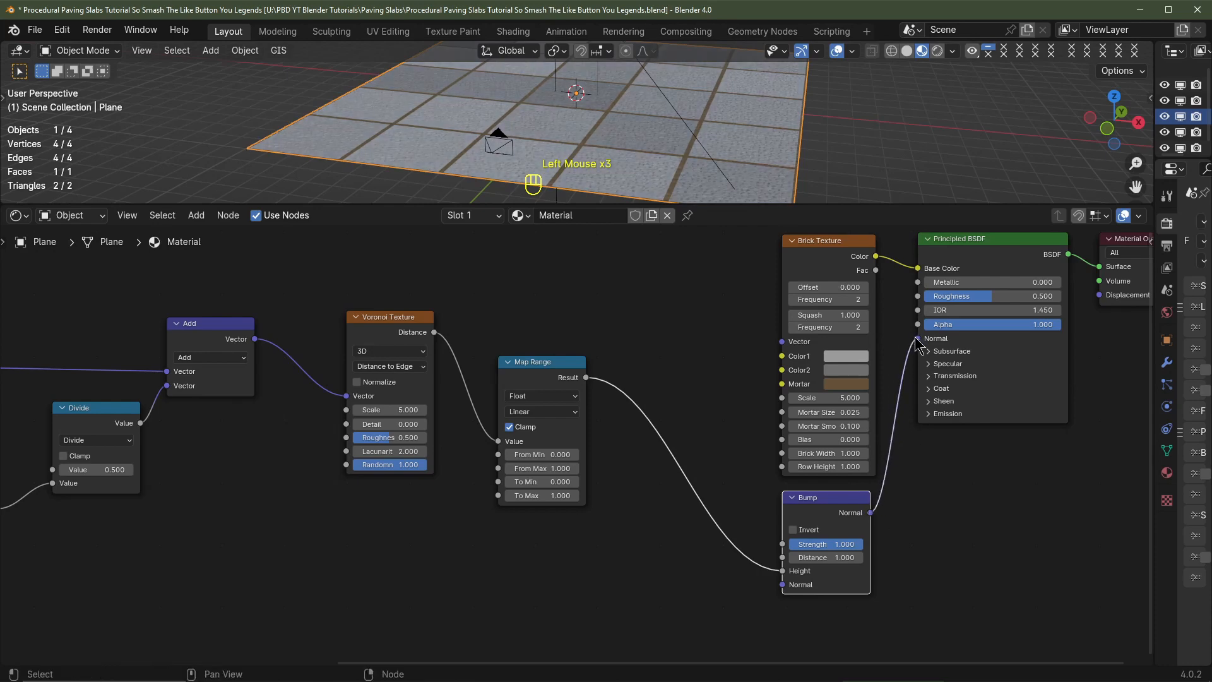
Connect the Multiply node's output to the Scale inputs of both the Voronoi Texture and the Brick Texture
scroll(642, 143, "up", 4)
middle_click_drag(638, 151, 654, 82)
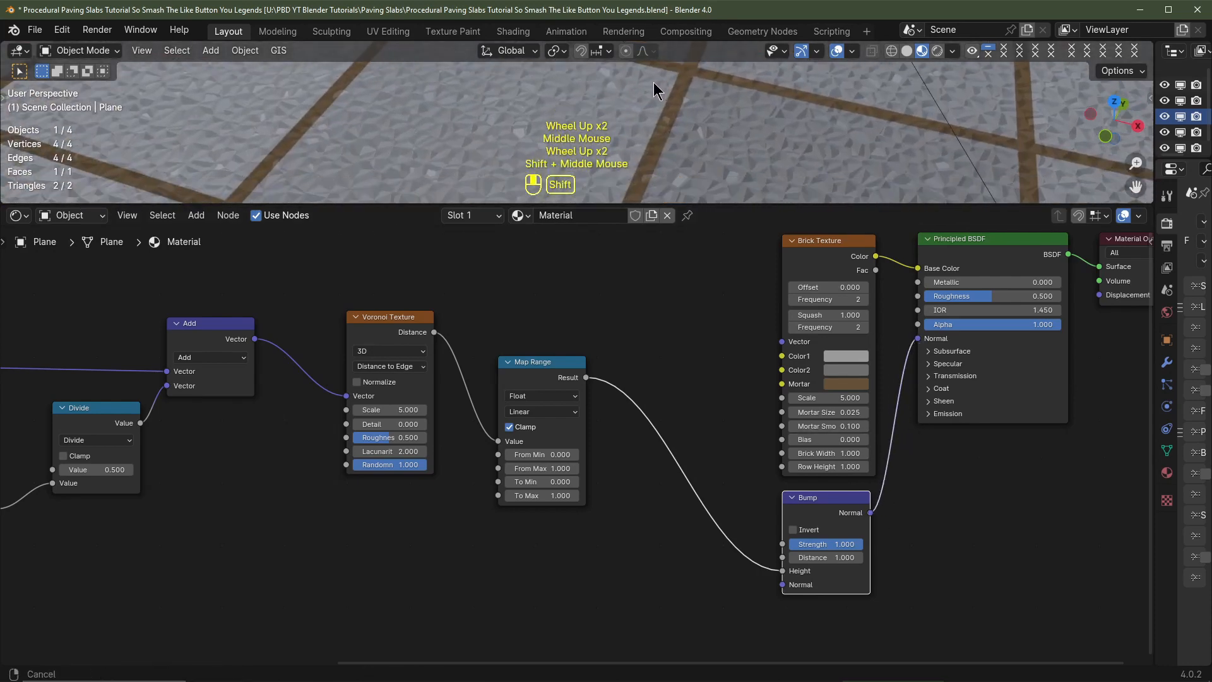
scroll(653, 82, "down", 2)
middle_click_drag(544, 166, 550, 169)
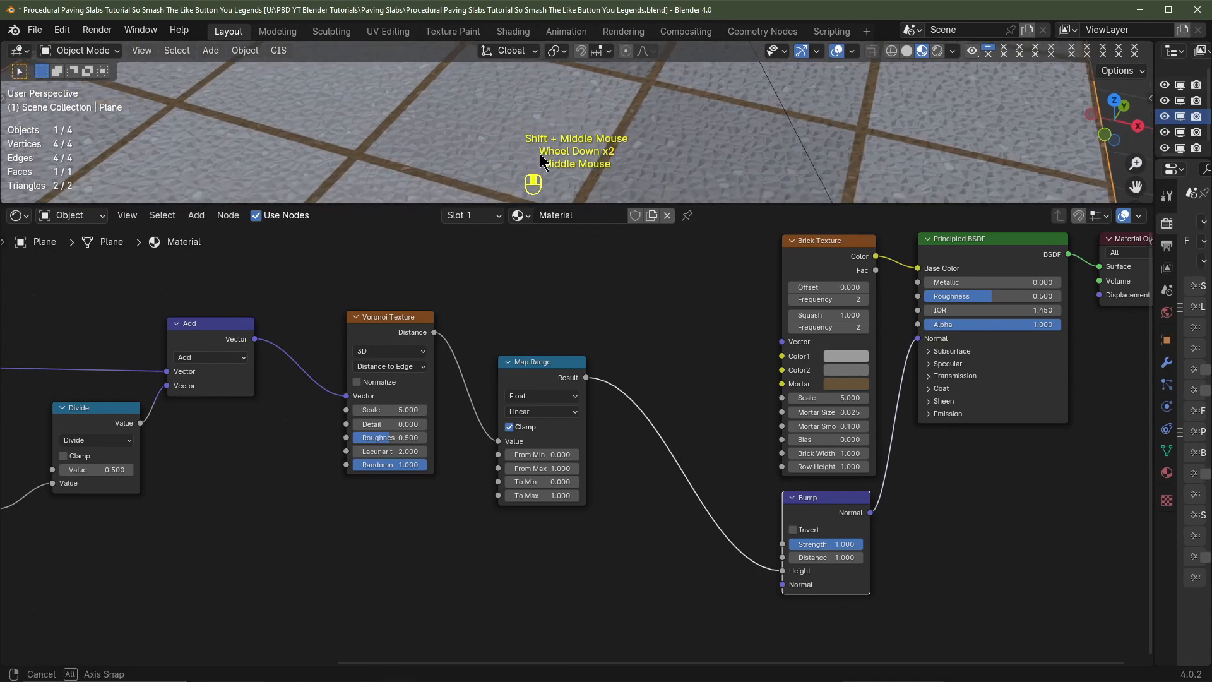
scroll(448, 509, "down", 2)
middle_click_drag(448, 509, 531, 480)
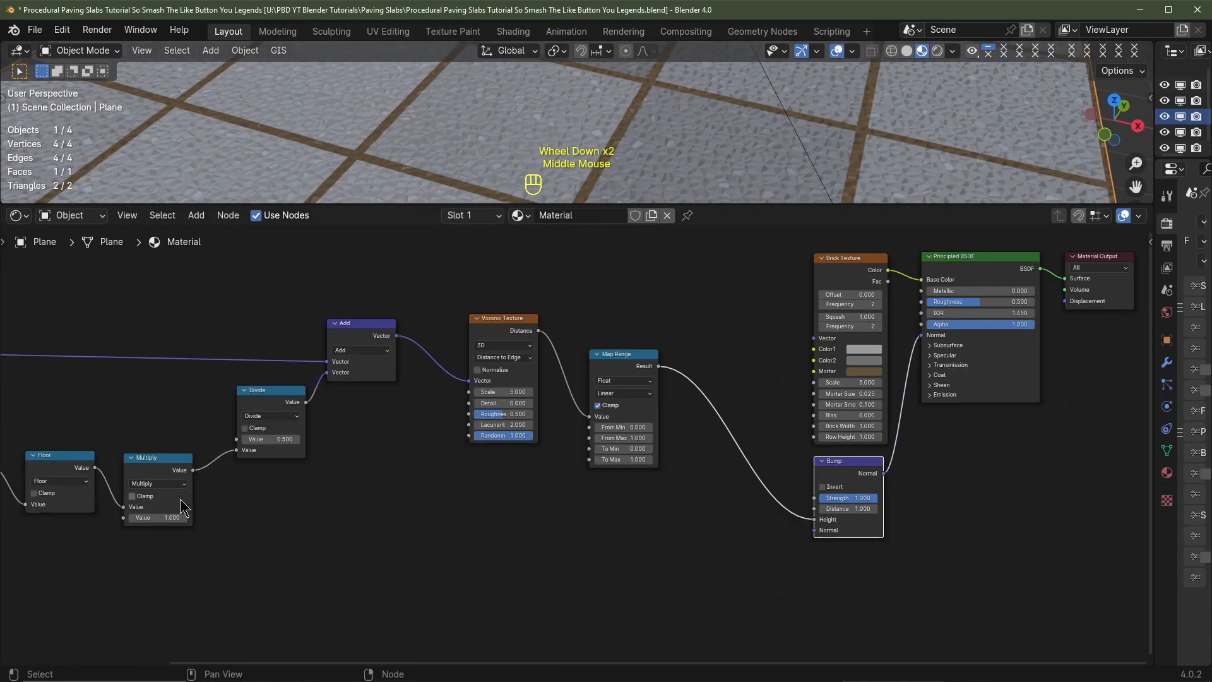
left_click(193, 472)
left_click_drag(194, 471, 479, 393)
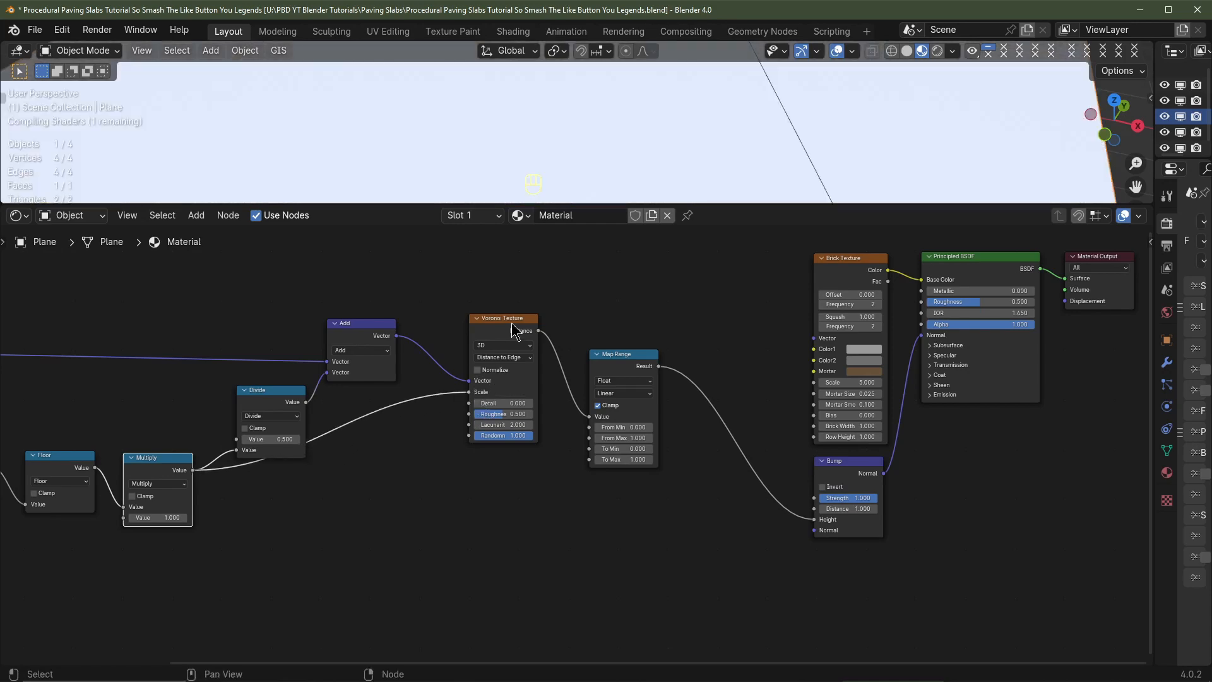
scroll(568, 404, "up", 1)
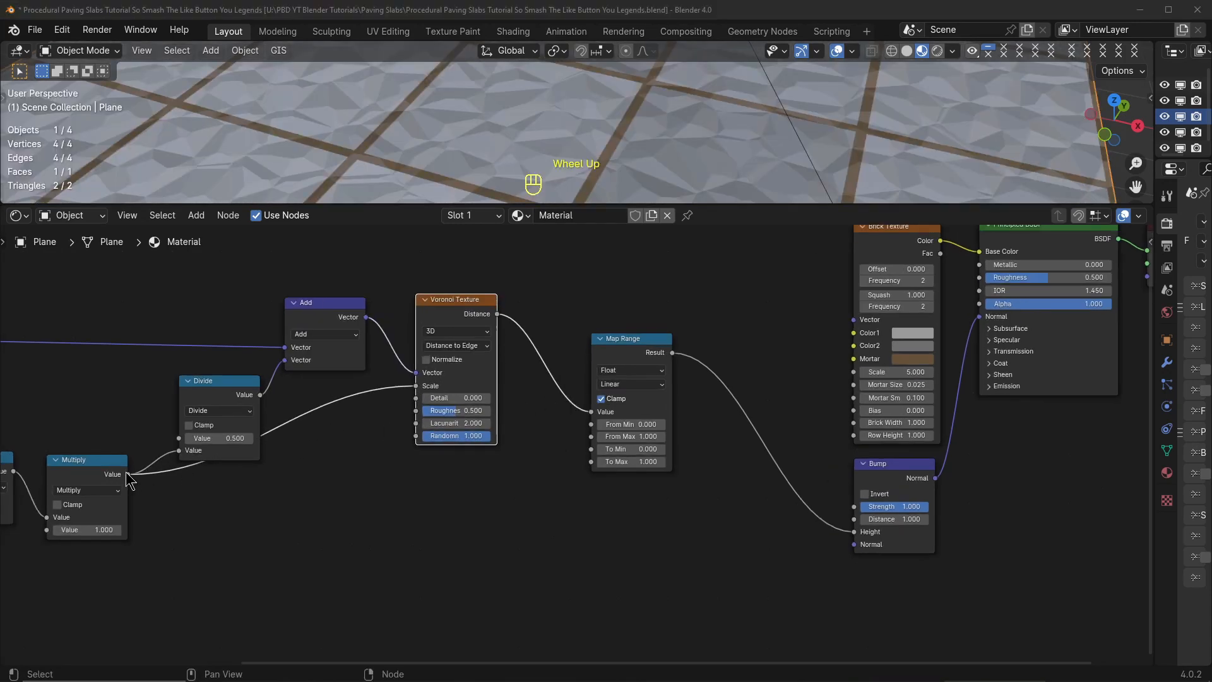
left_click_drag(127, 473, 854, 374)
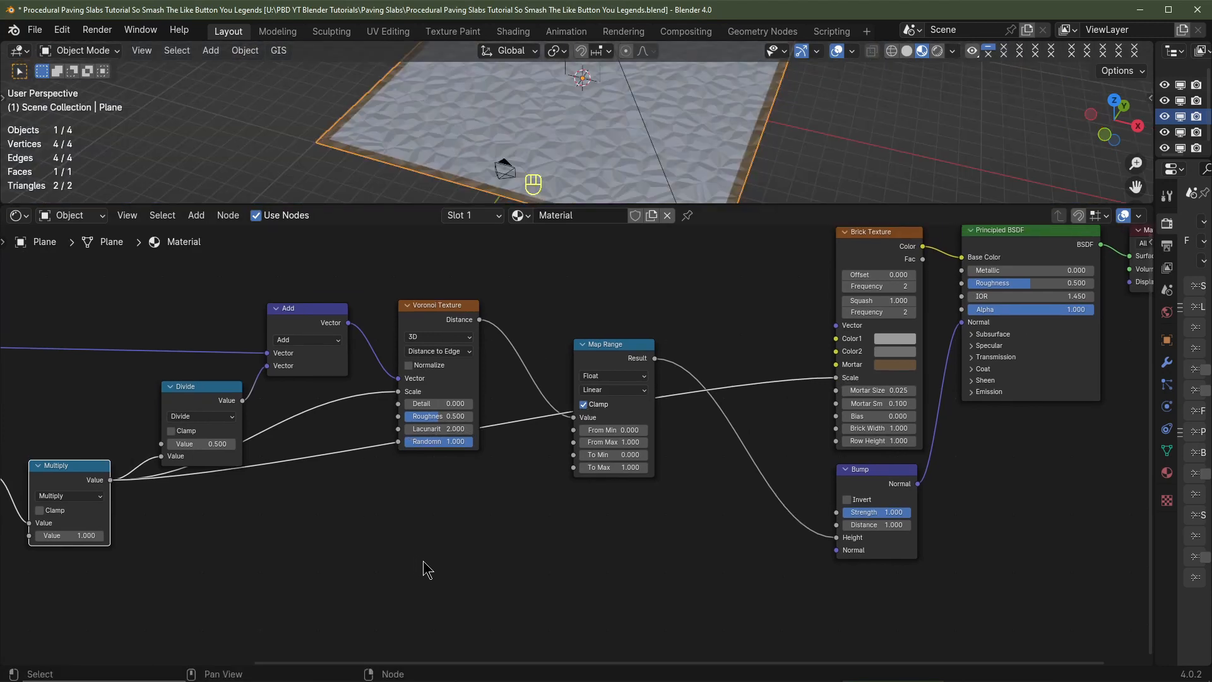
Add a Value node below the node chain and place a duplicate of the Divide node beside it
middle_click_drag(423, 568, 305, 553)
key("shift+a")
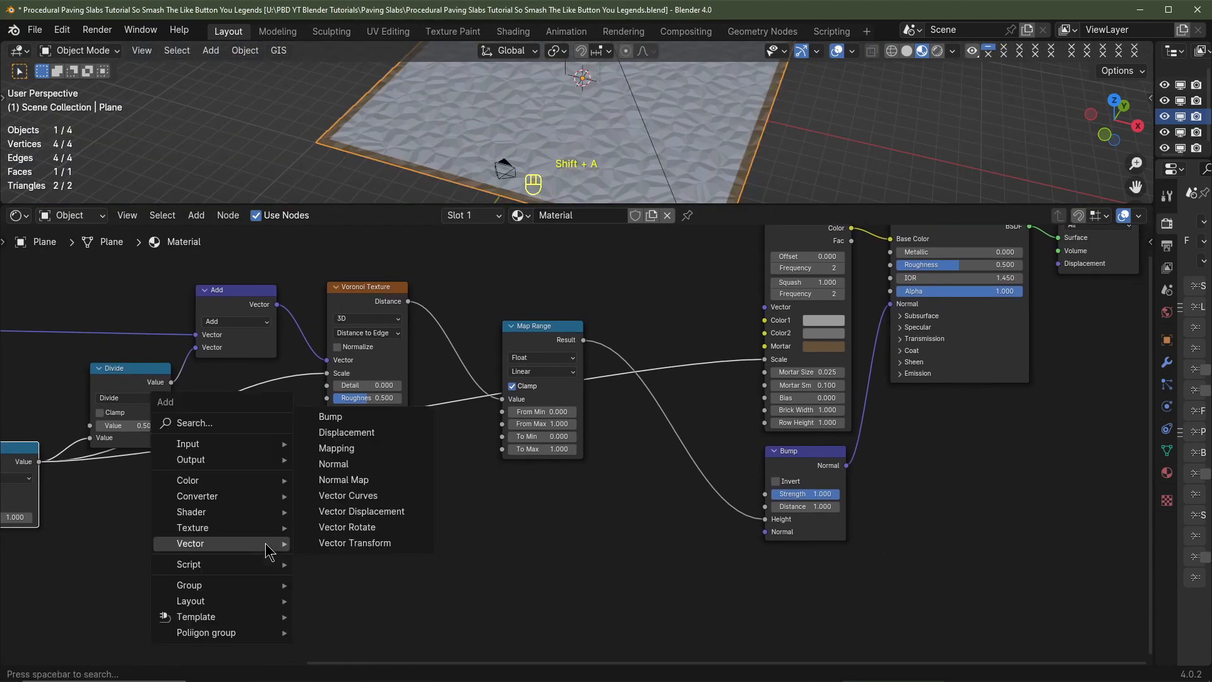
mouse_move(240, 444)
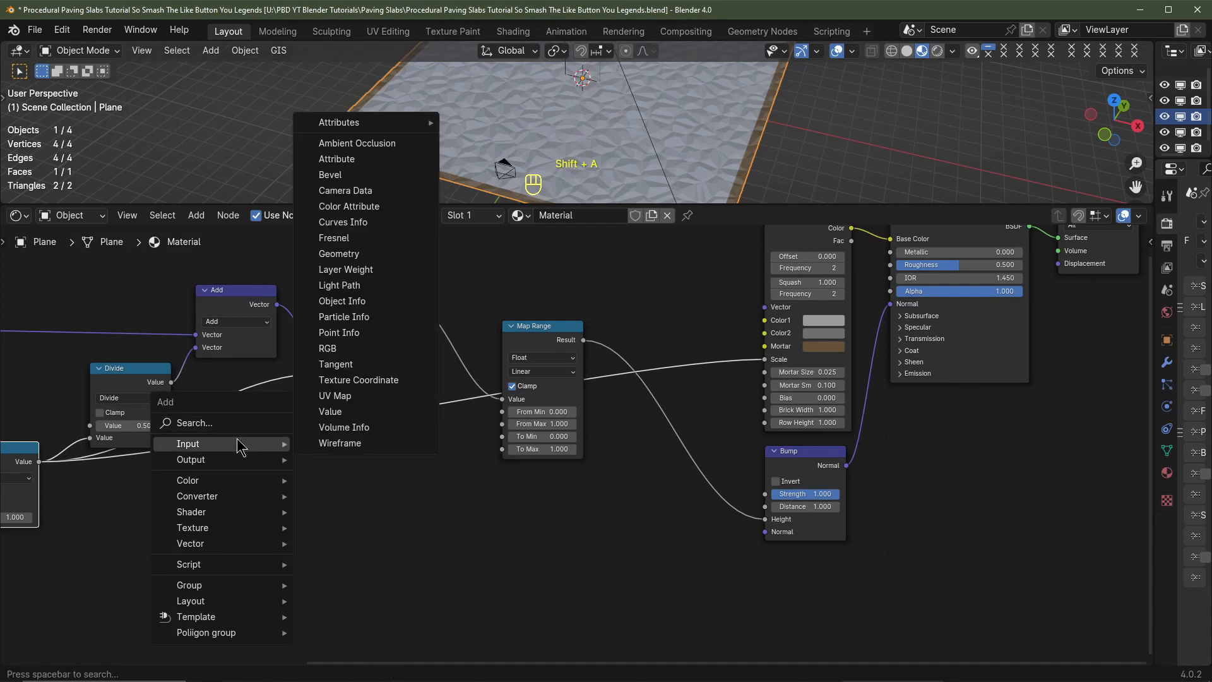
left_click(348, 414)
left_click(227, 554)
left_click(142, 381)
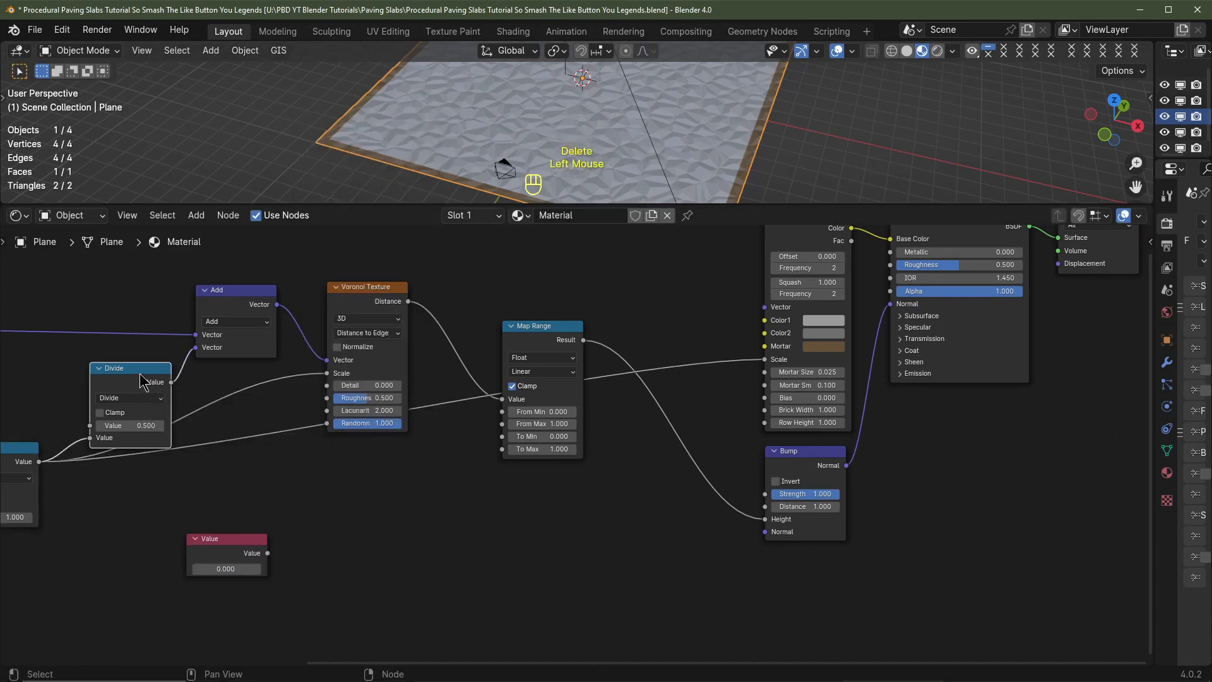
key("shift+d")
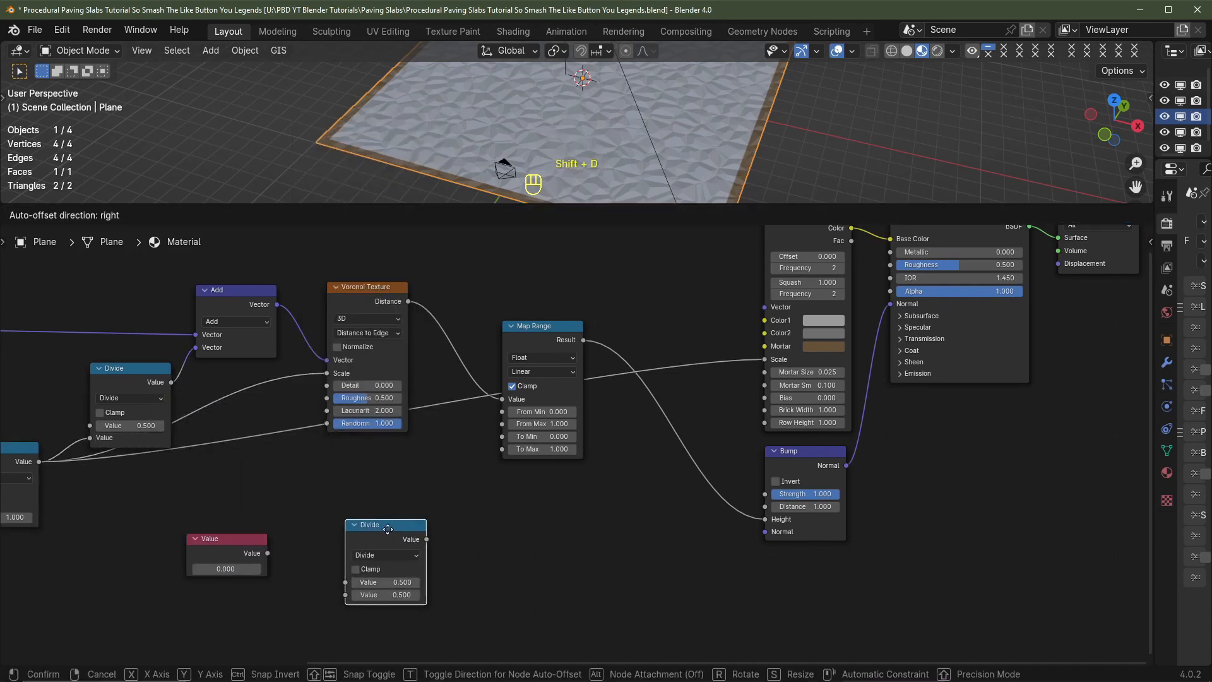
left_click(361, 522)
Set the new Value node to 1, link it to the duplicated Divide node's first input, and set the divisor to 100
scroll(361, 522, "up", 2)
left_click(145, 605)
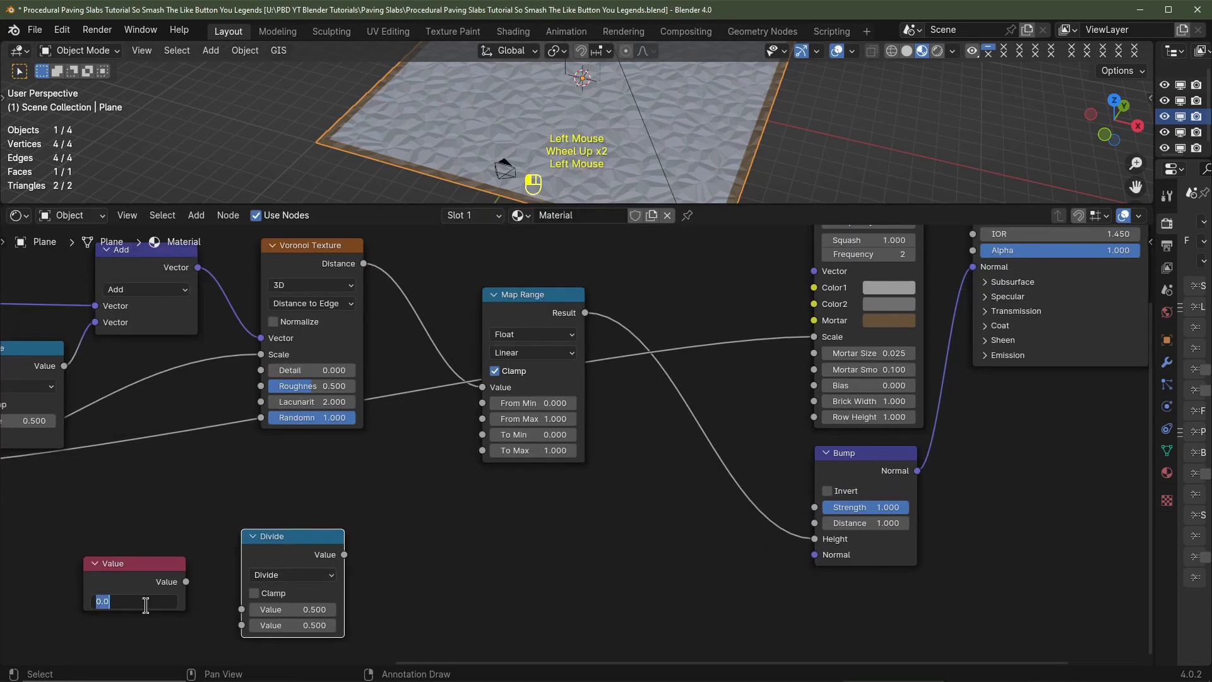
key("Return")
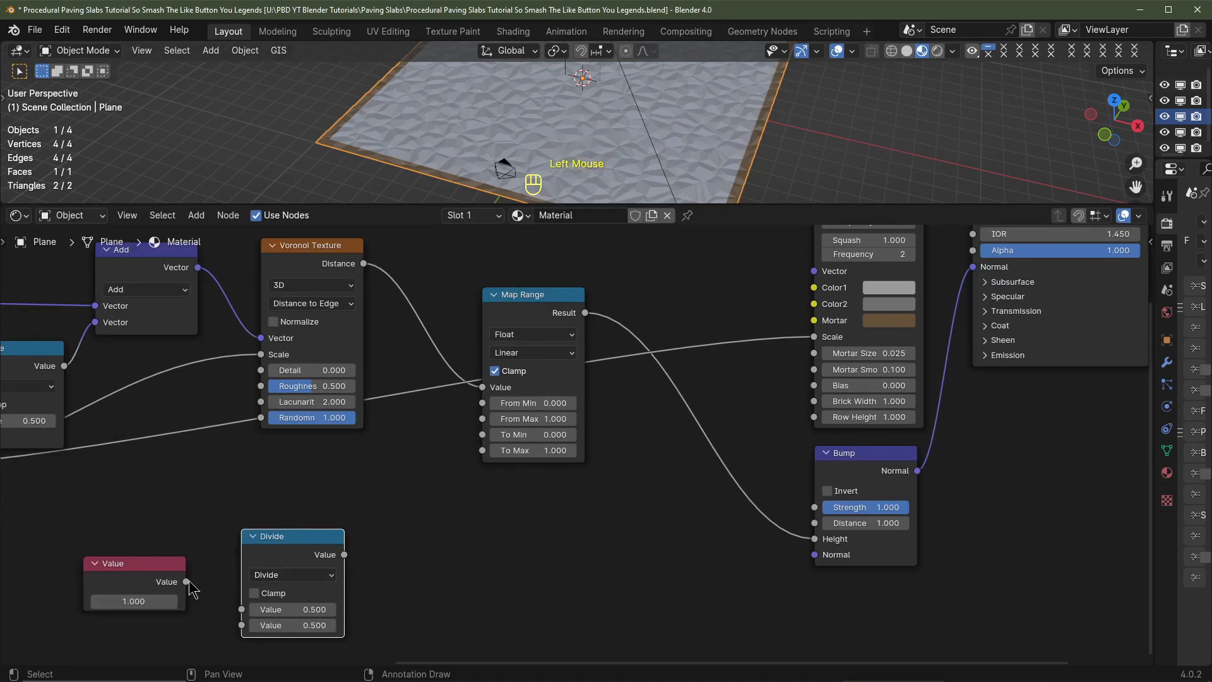
left_click_drag(187, 581, 259, 624)
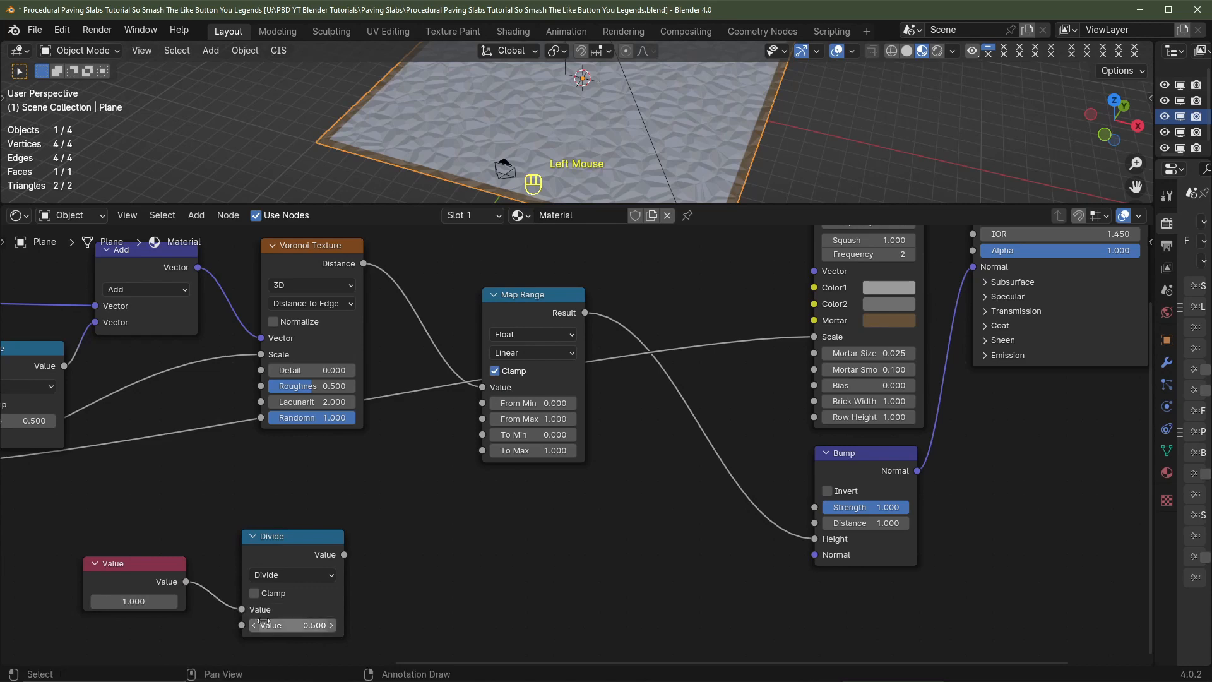
left_click(297, 625)
type("1")
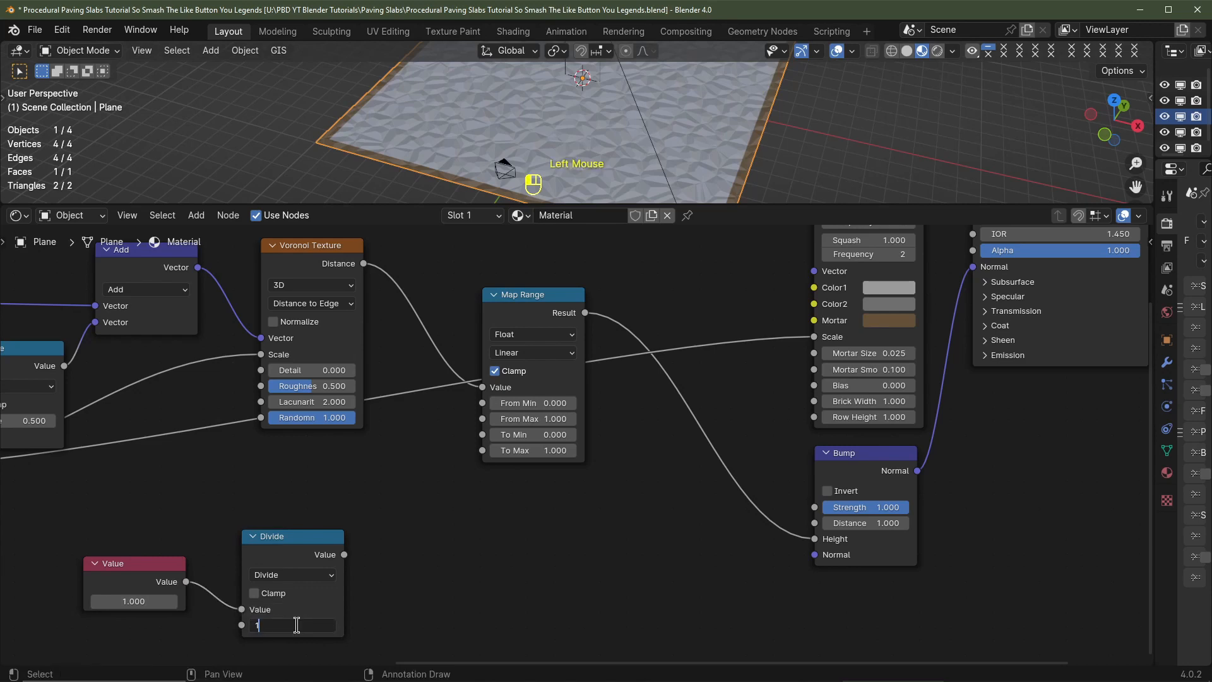
type("00")
key("Return")
Connect the lower Divide node's output to the Voronoi Texture's Randomness and the Map Range's From Max
middle_click_drag(280, 597, 505, 562)
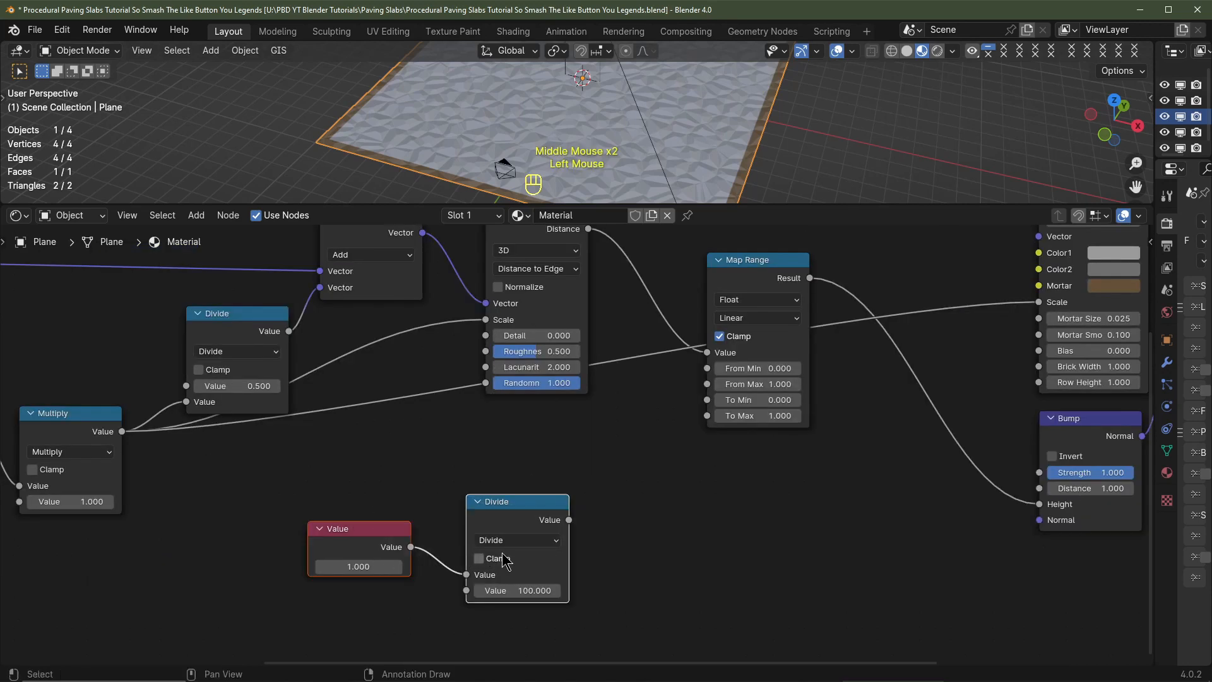
left_click_drag(502, 553, 216, 586)
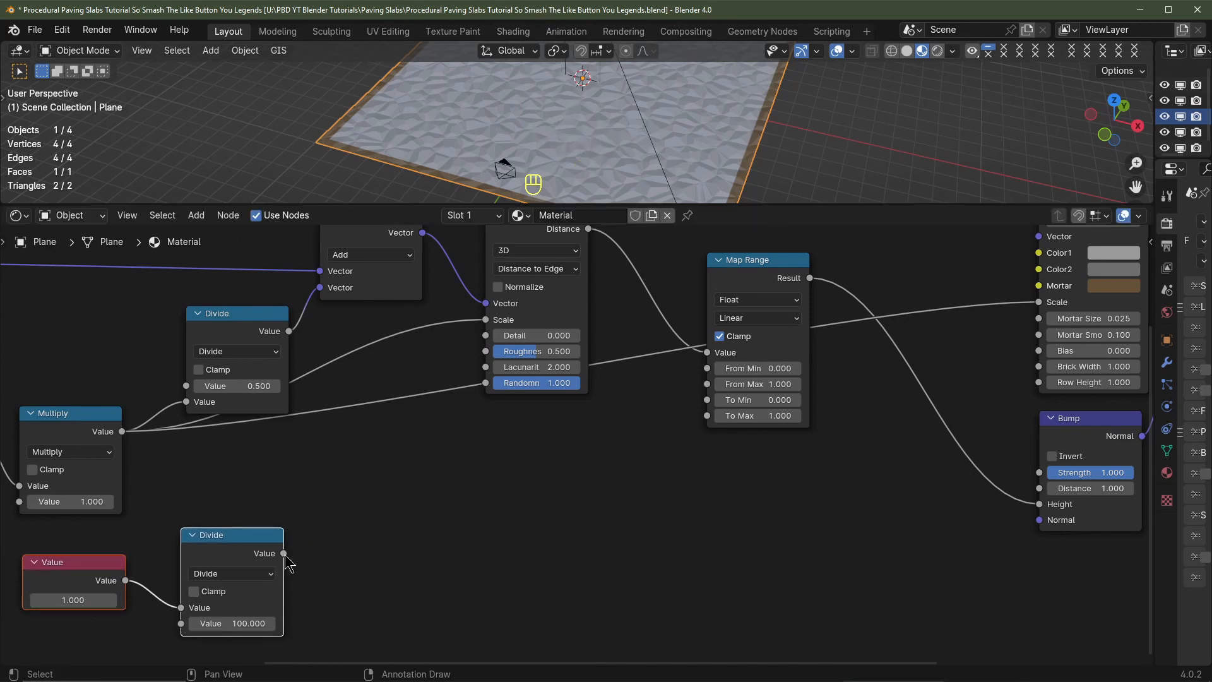
left_click_drag(284, 553, 486, 385)
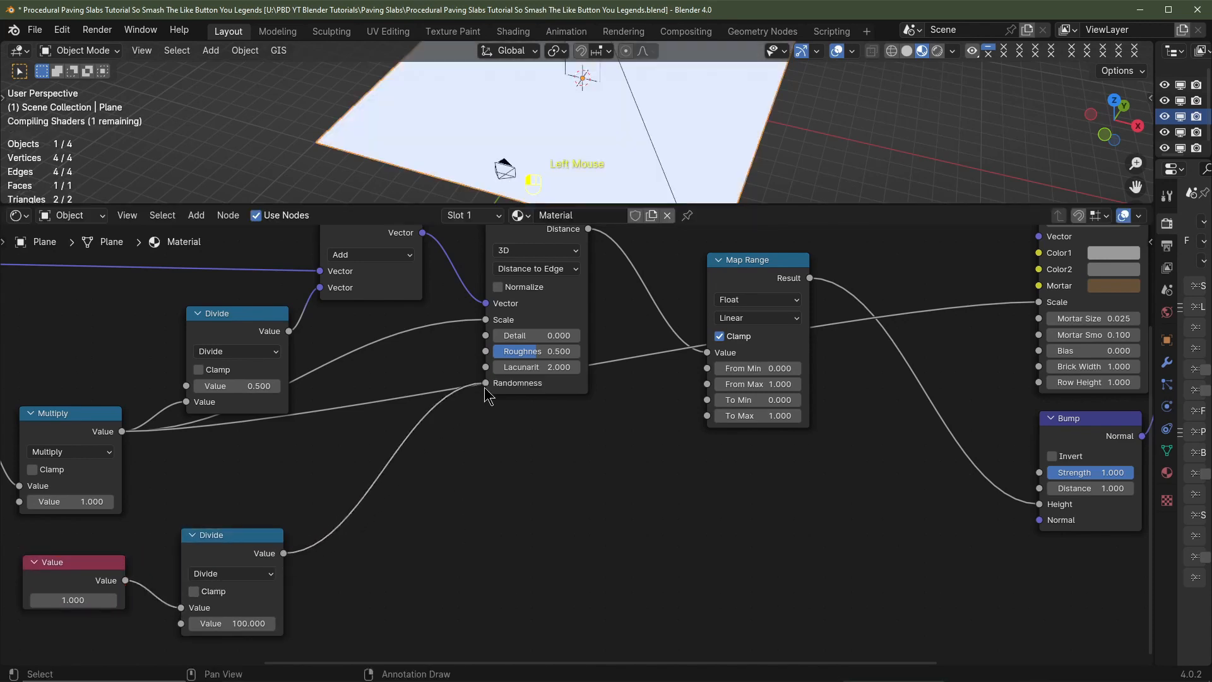
scroll(573, 454, "down", 3)
middle_click_drag(574, 455, 427, 526)
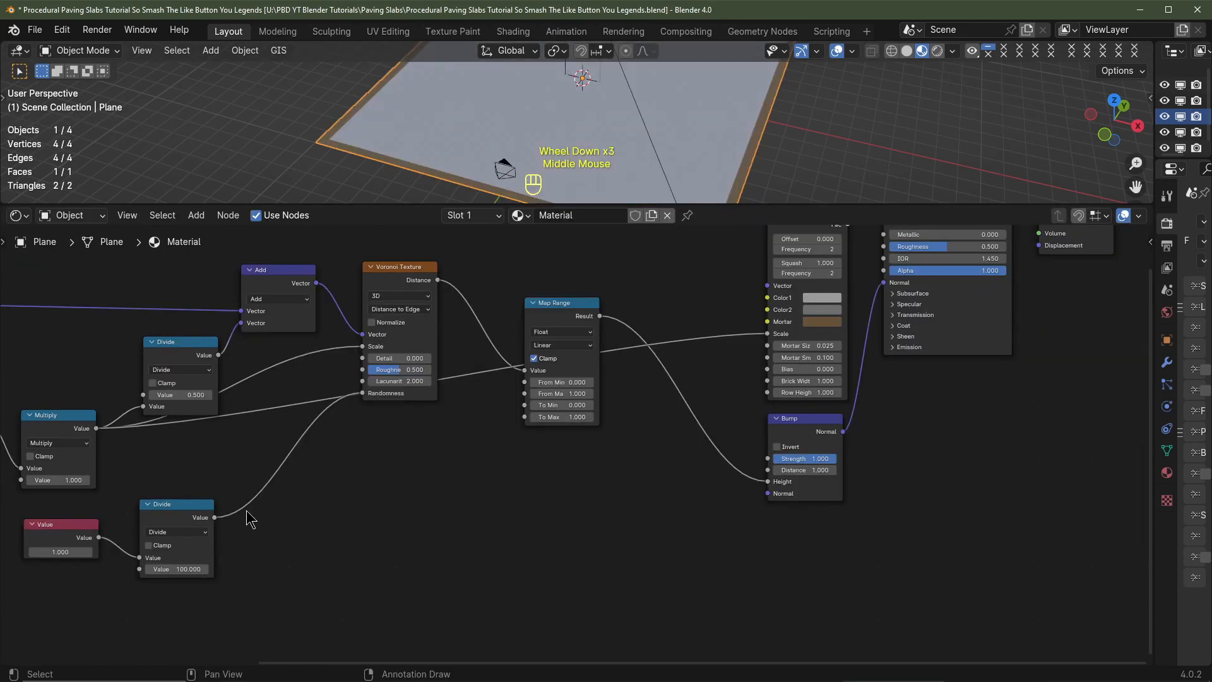
left_click_drag(215, 517, 524, 393)
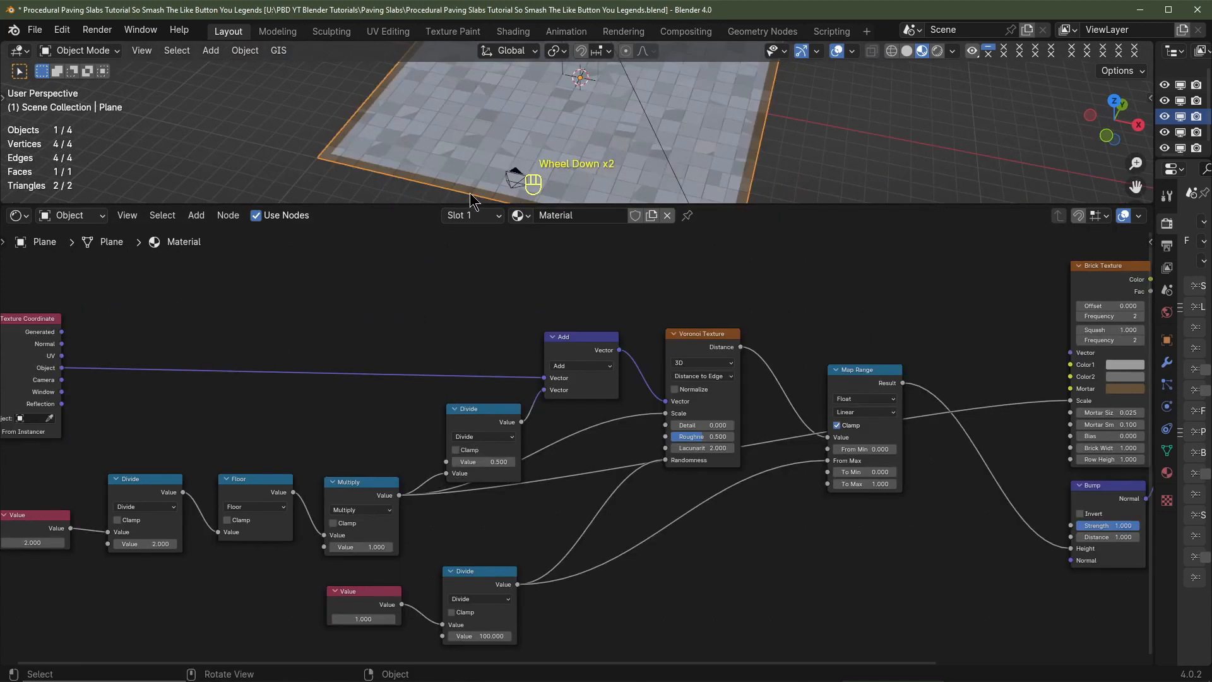
Link the Texture Coordinate's Object output to the Brick Texture's Vector input and enlarge the 3D viewport
scroll(590, 136, "up", 3)
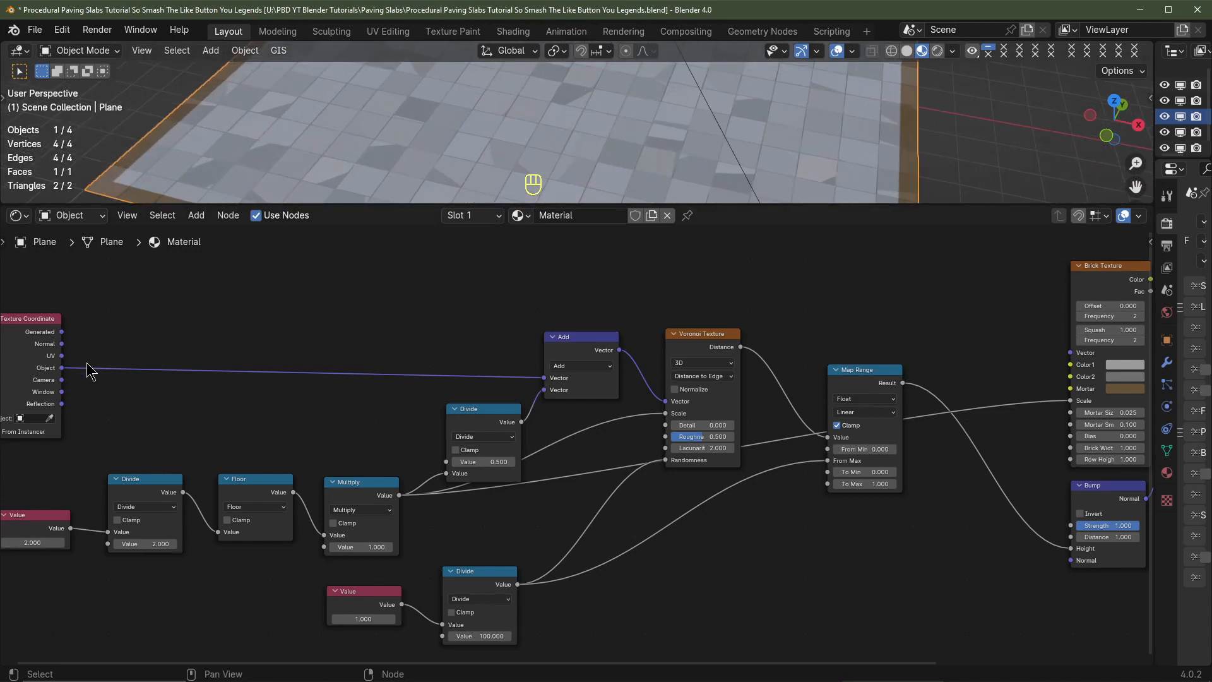
left_click_drag(63, 370, 1066, 355)
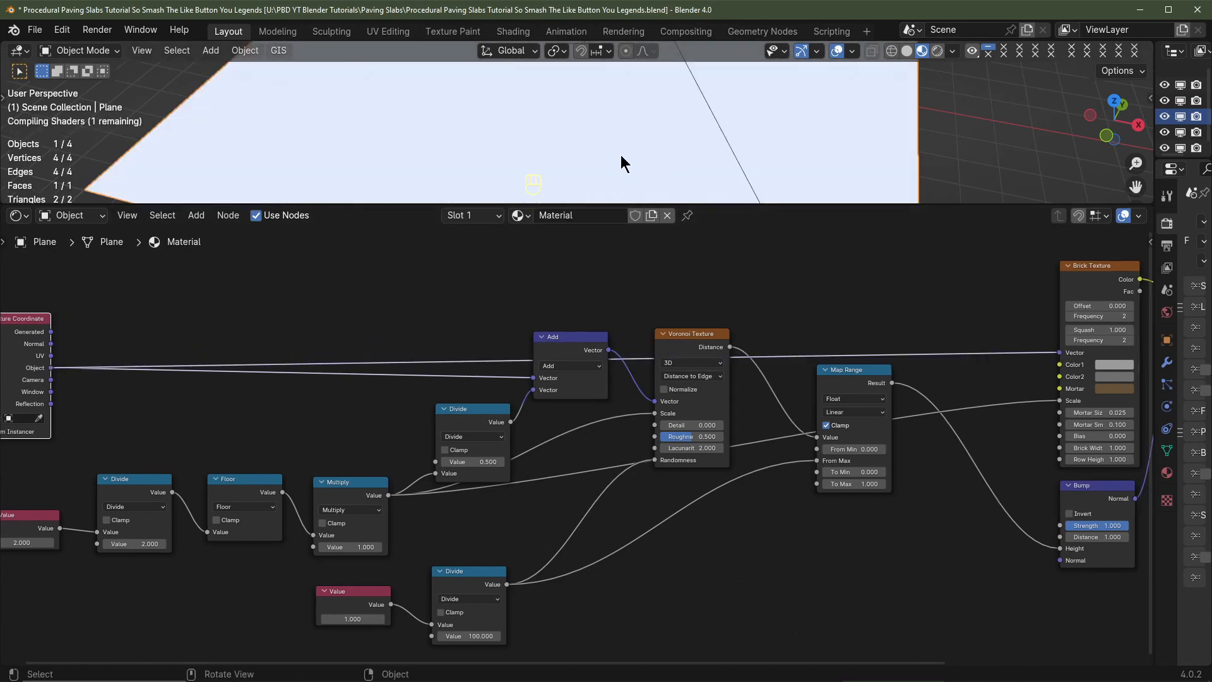
left_click_drag(571, 205, 569, 300)
middle_click_drag(570, 295, 697, 202)
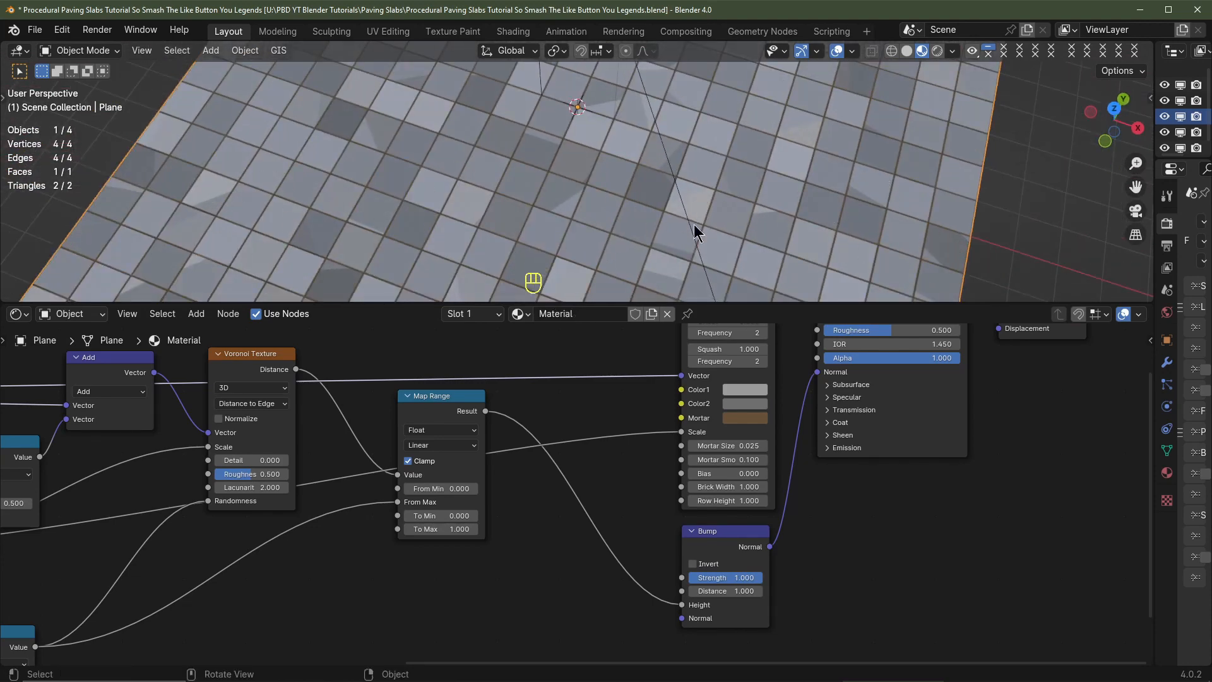
Darken the Brick Texture's Color1 grey and copy that colour onto Color2
left_click(750, 389)
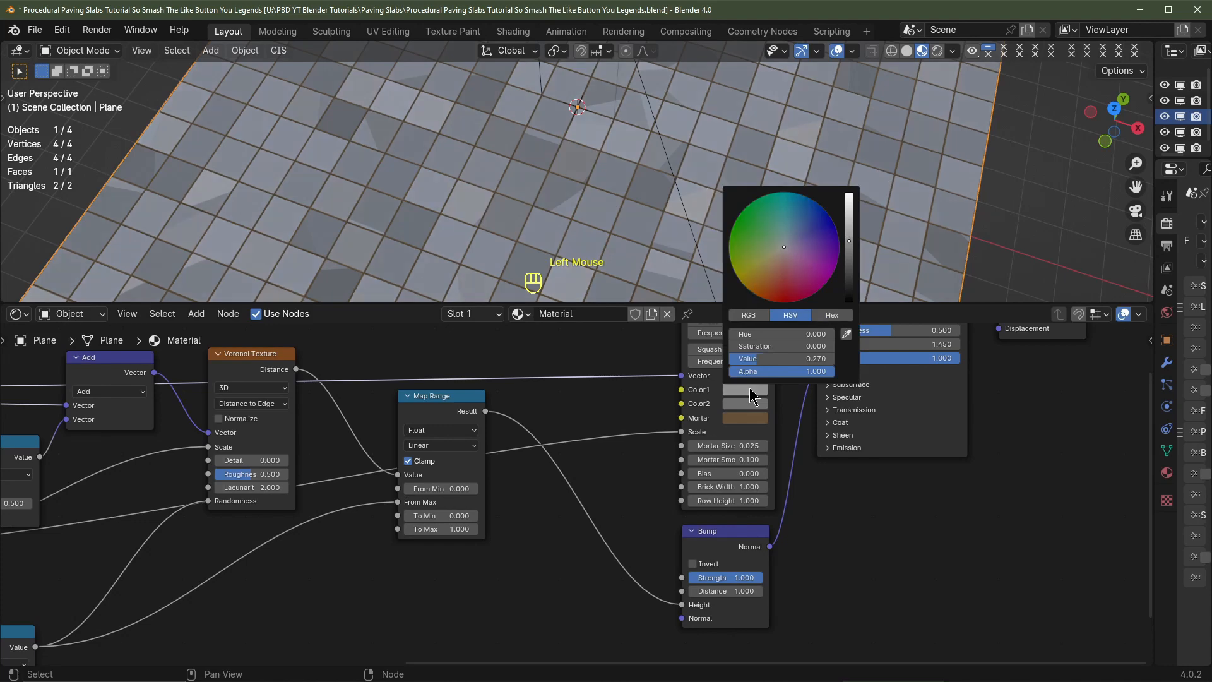
scroll(749, 387, "down", 4)
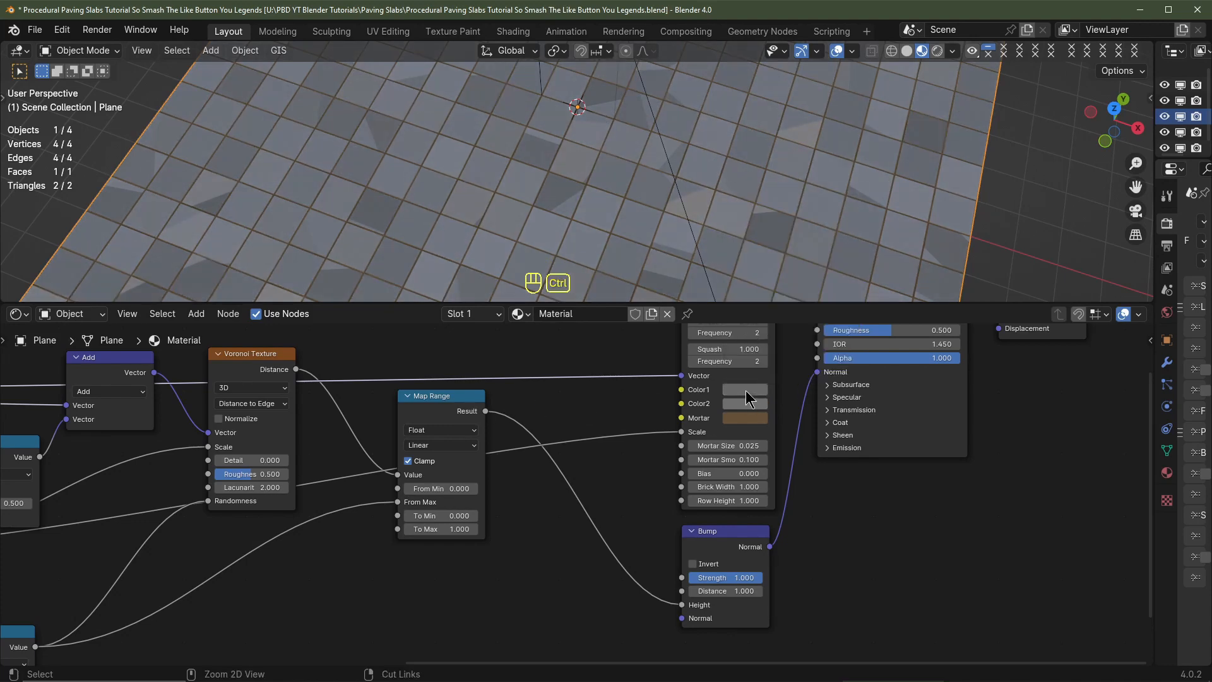
key("ctrl+c")
key("ctrl+v")
Set the Map Range node's To Max to 0.25
middle_click_drag(492, 189, 505, 184)
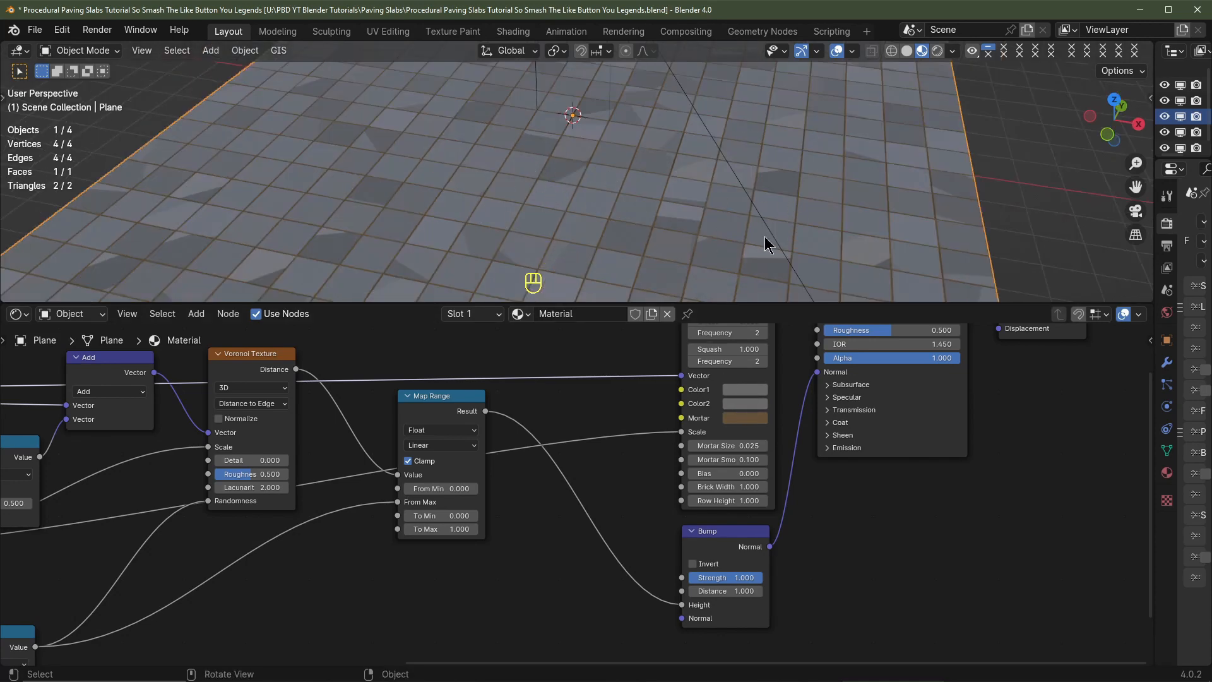
scroll(510, 499, "down", 4)
scroll(504, 539, "up", 3)
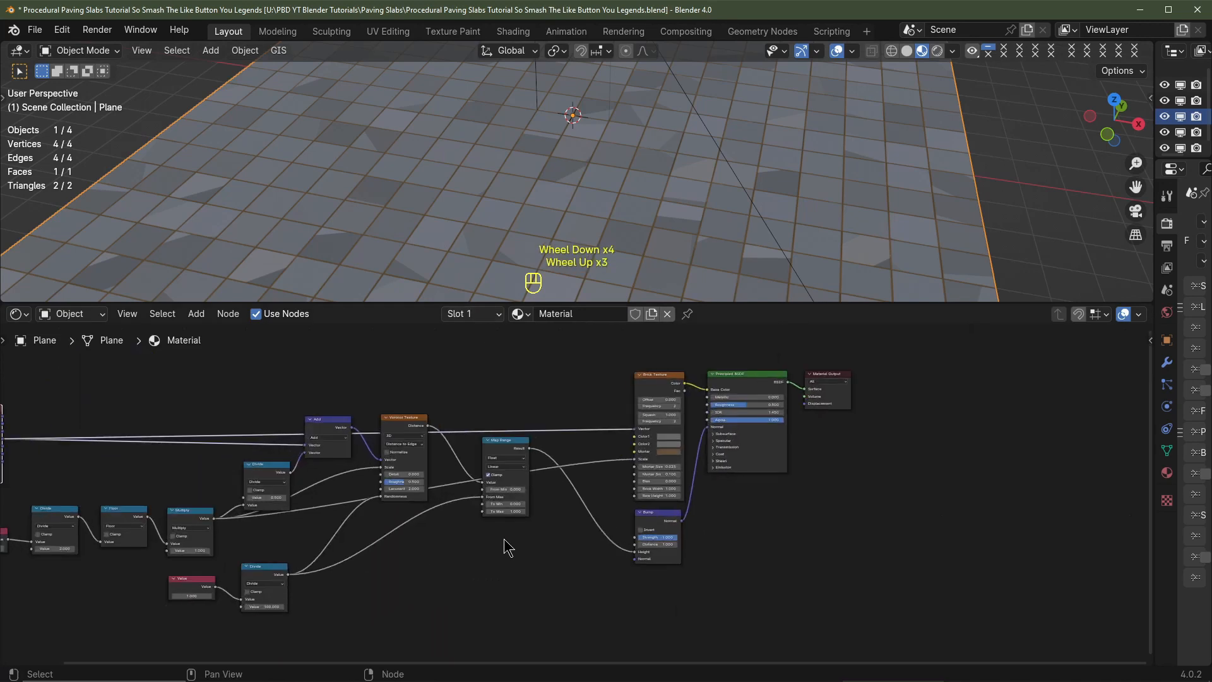
scroll(470, 549, "up", 2)
scroll(469, 543, "up", 2)
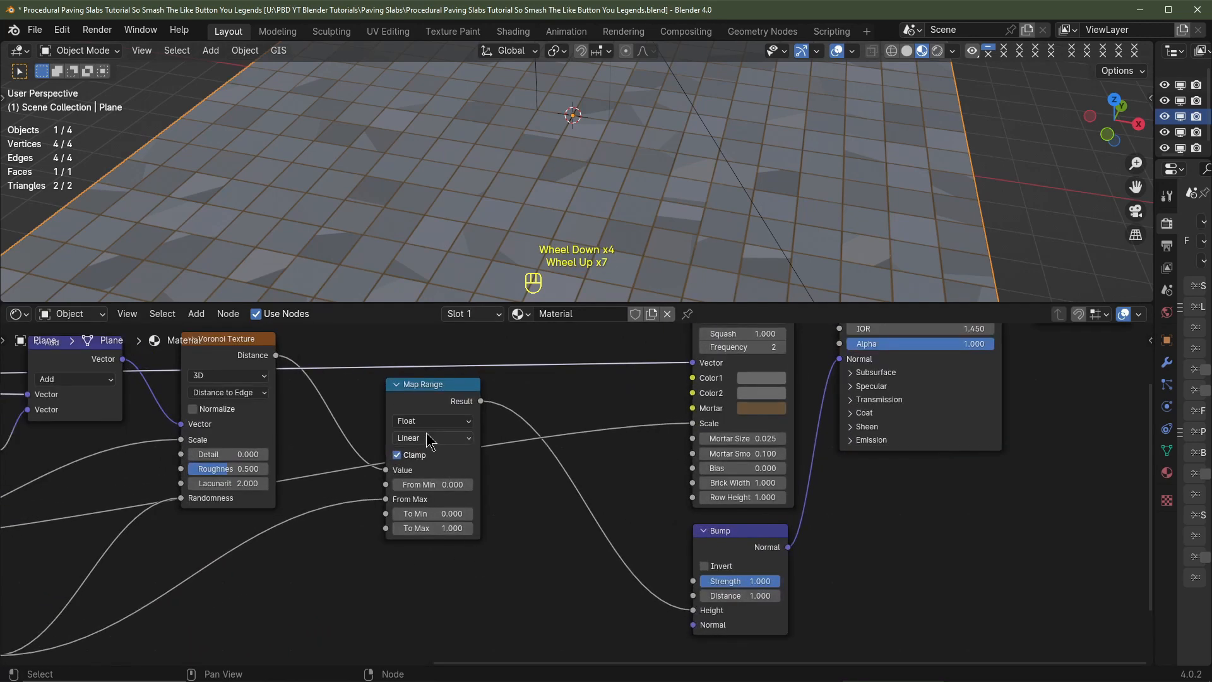
left_click(433, 528)
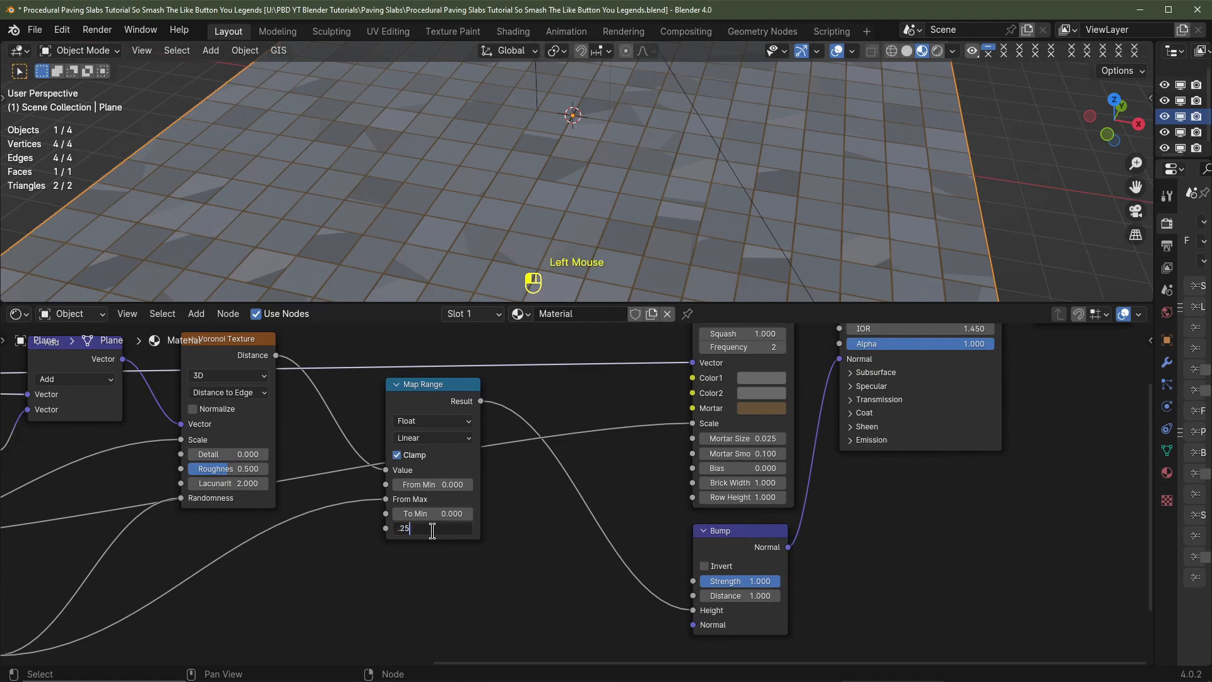
key("Return")
Set the Principled BSDF's Roughness to 0.25
scroll(571, 217, "up", 2)
scroll(571, 216, "down", 4)
left_click(724, 400)
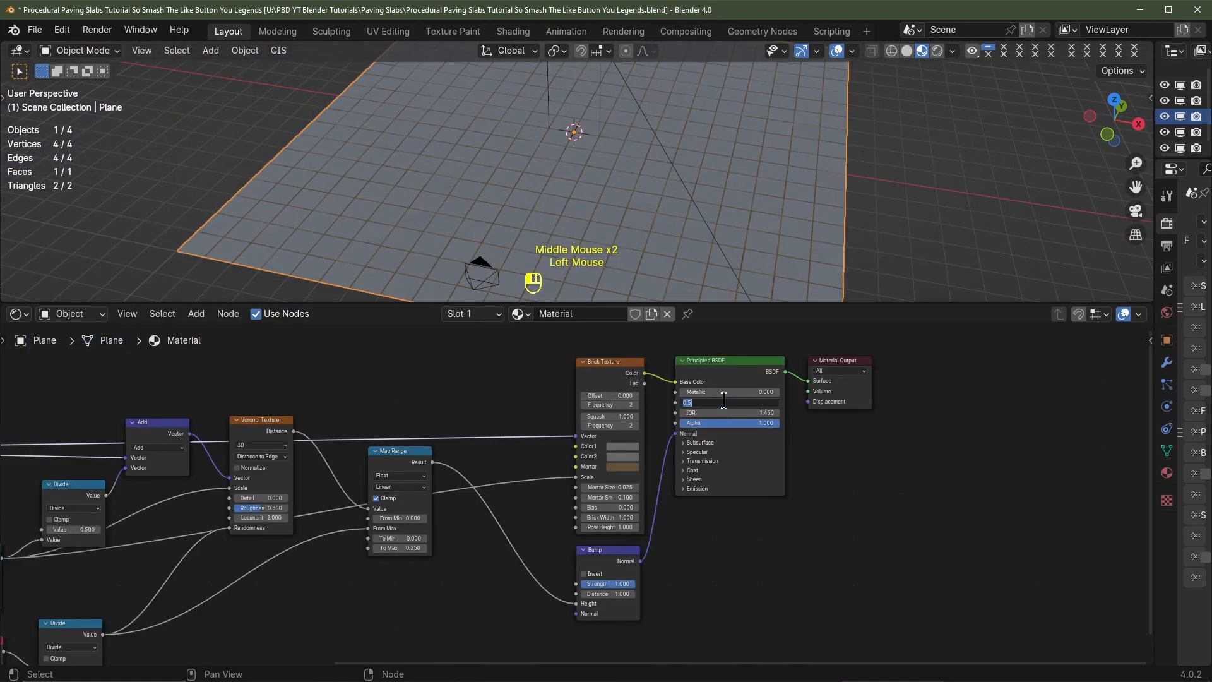
type(".2")
key("Return")
middle_click_drag(708, 211, 617, 169)
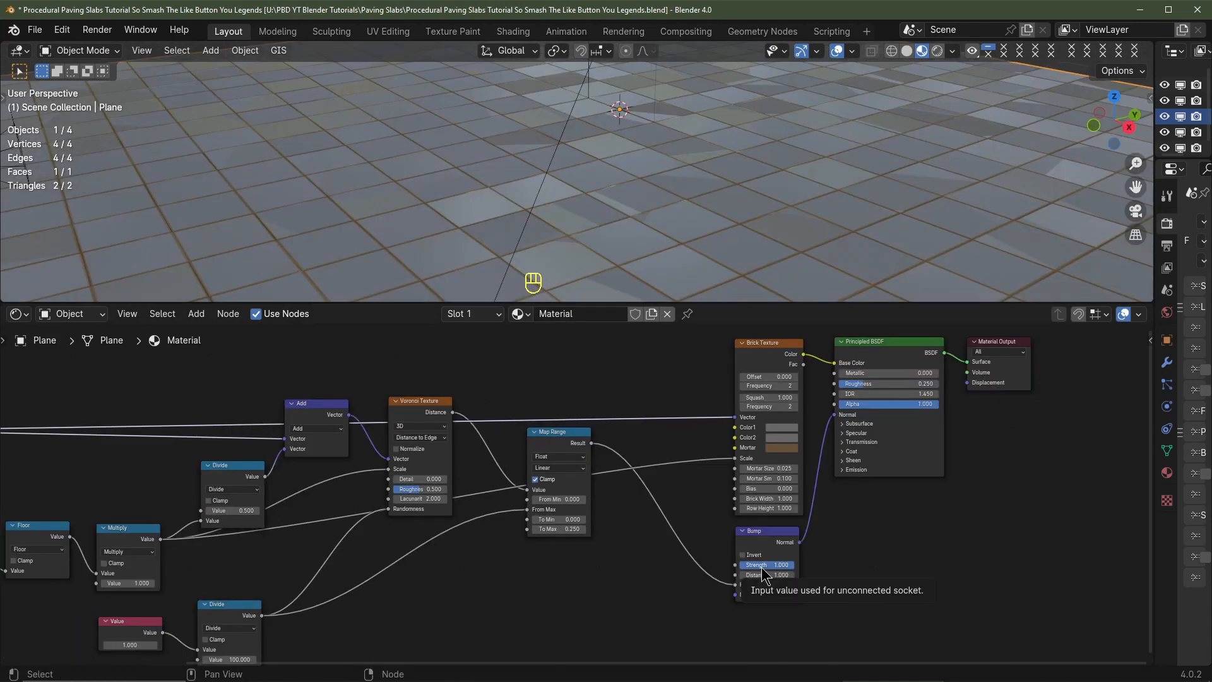
Set the Bump node's Strength to 0.5 and its Distance to 0.25
left_click(763, 566)
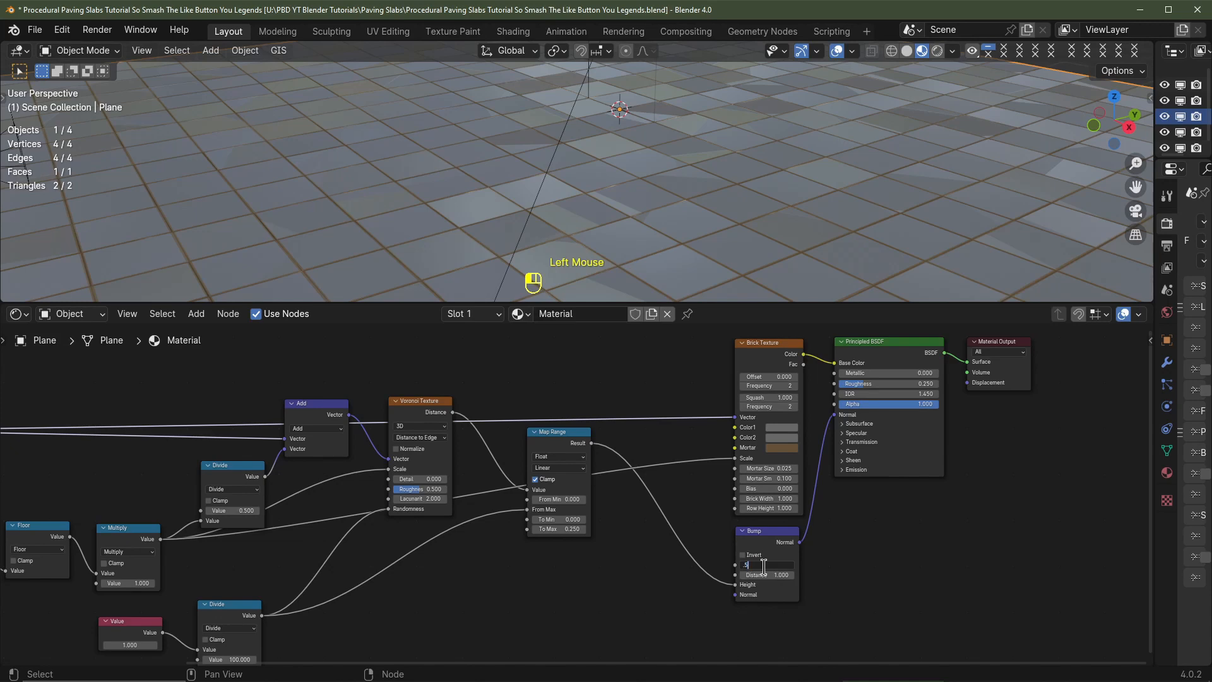
type(".5")
key("Tab")
key("Return")
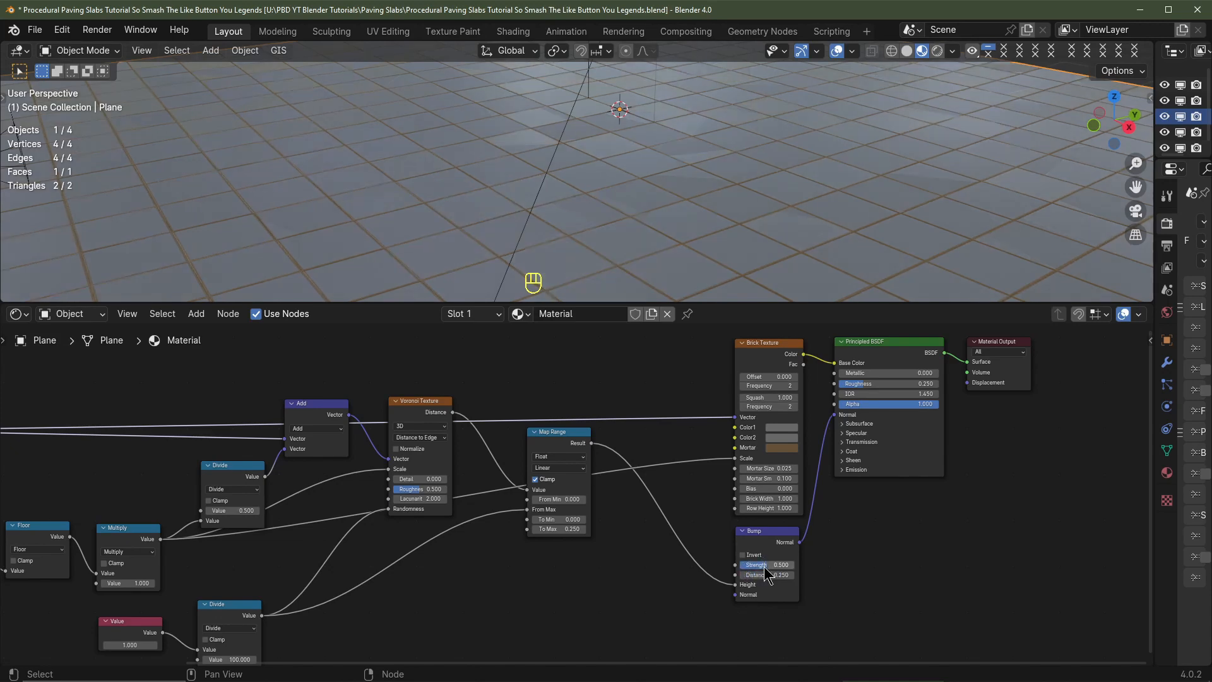
middle_click_drag(650, 246, 669, 238)
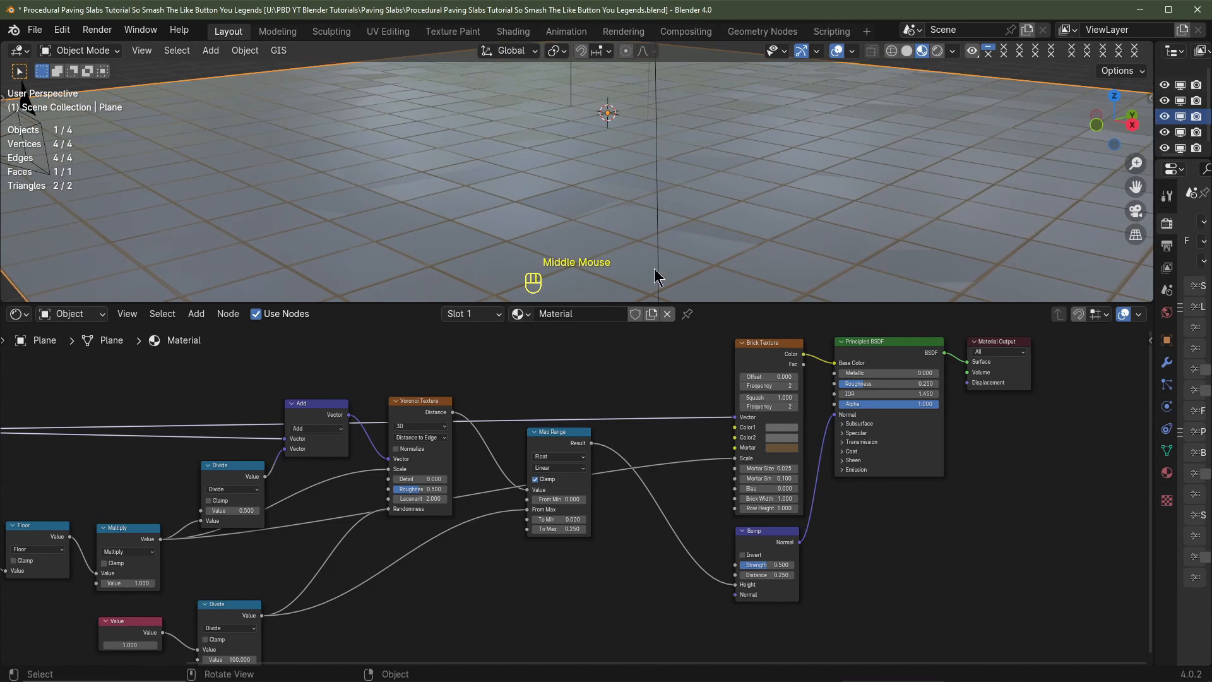
Try higher amounts in the Value node feeding the lower Divide node, and return it to 1
middle_click_drag(499, 532, 630, 487)
middle_click_drag(303, 591, 392, 572)
left_click_drag(350, 581, 436, 583)
mouse_move(471, 214)
middle_mouse_down()
mouse_move(476, 226)
mouse_move(515, 219)
middle_mouse_up()
left_click_drag(353, 584, 339, 584)
left_click(351, 580)
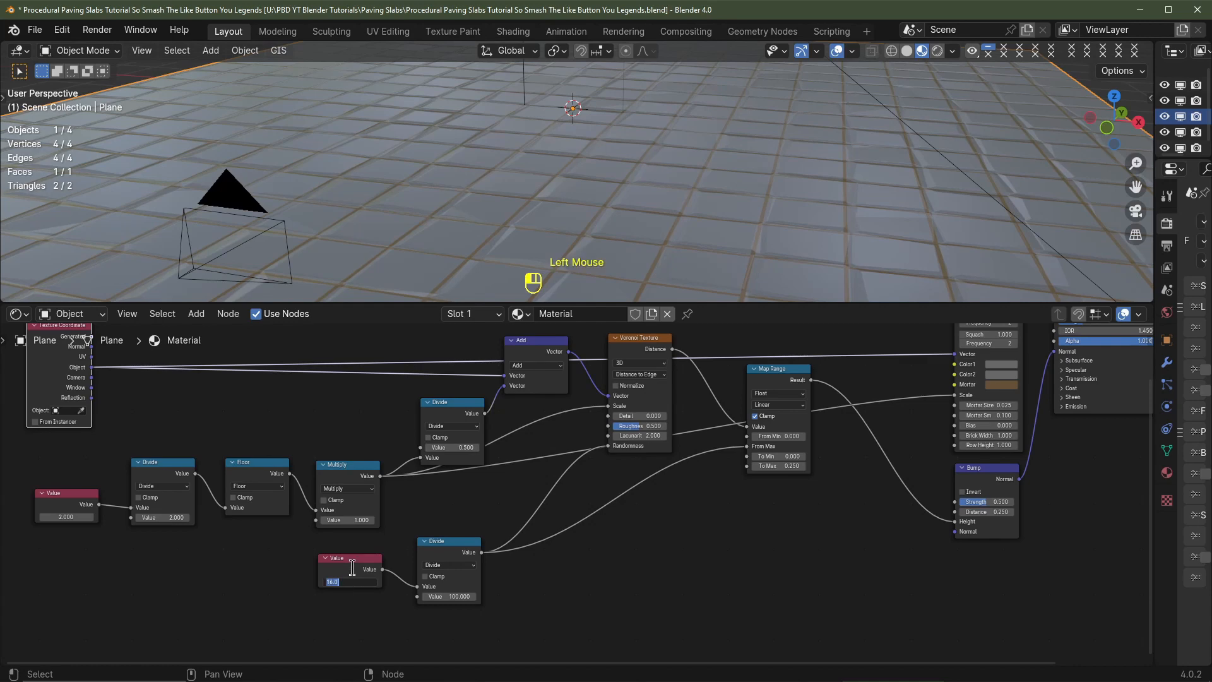
type("1")
key("Return")
middle_click_drag(619, 190, 649, 171)
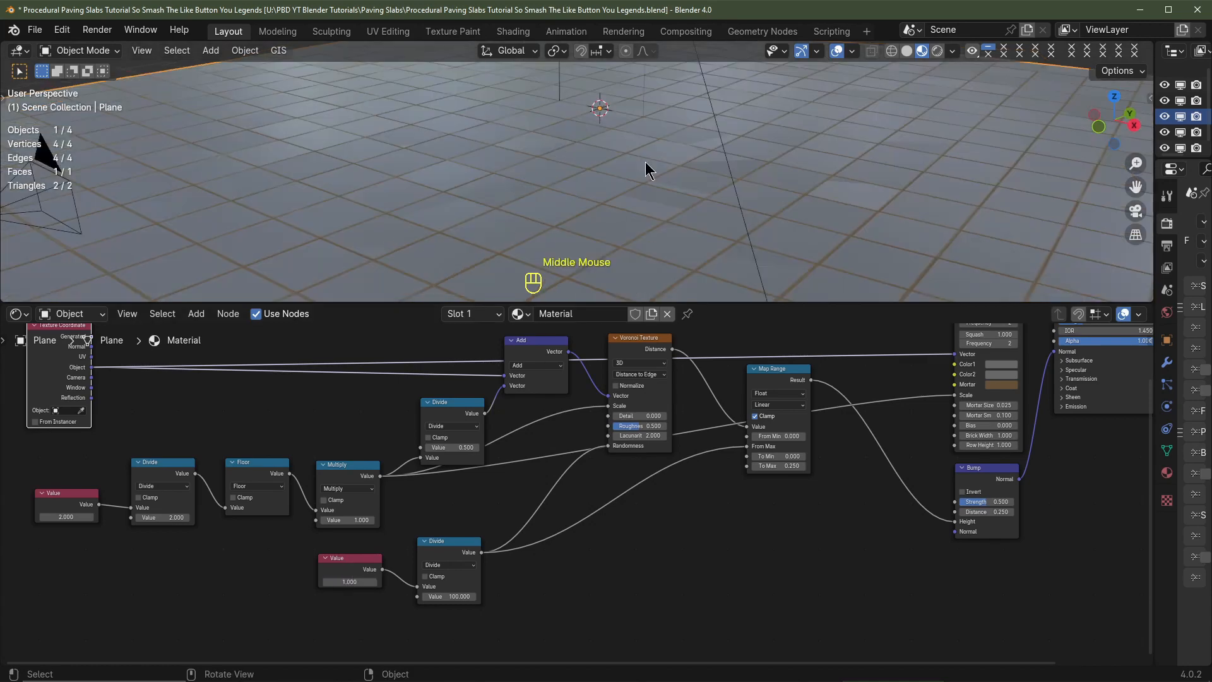
middle_click_drag(545, 213, 612, 200)
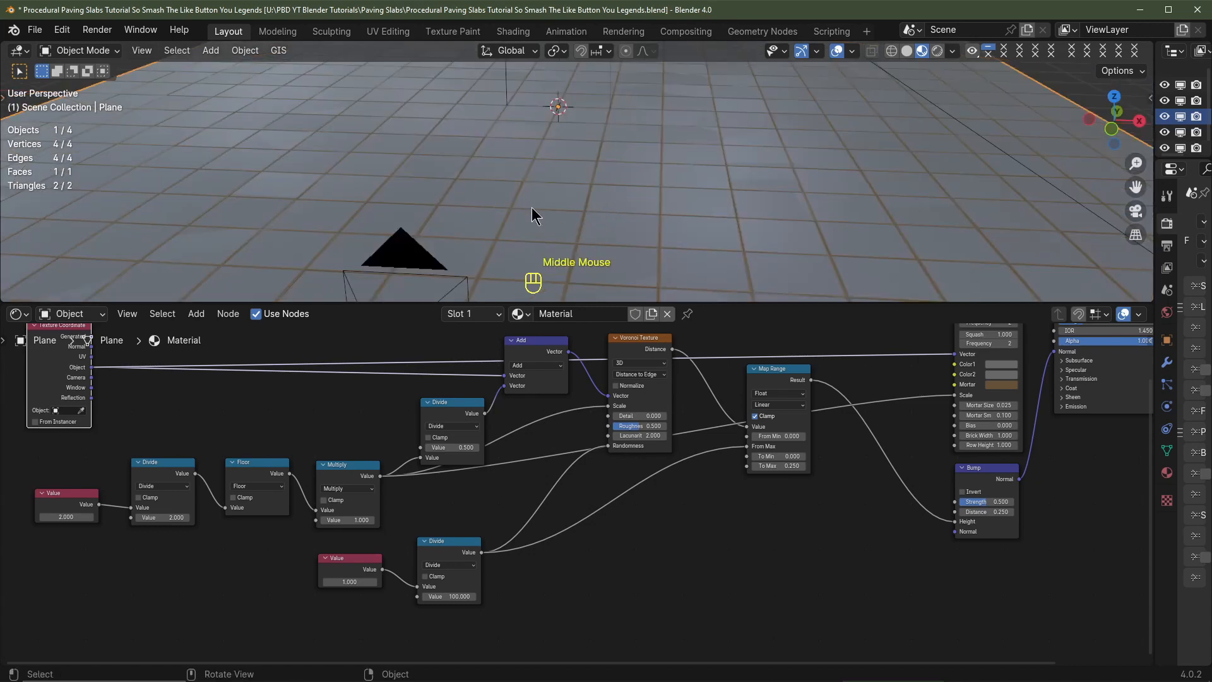
middle_click_drag(532, 208, 555, 215)
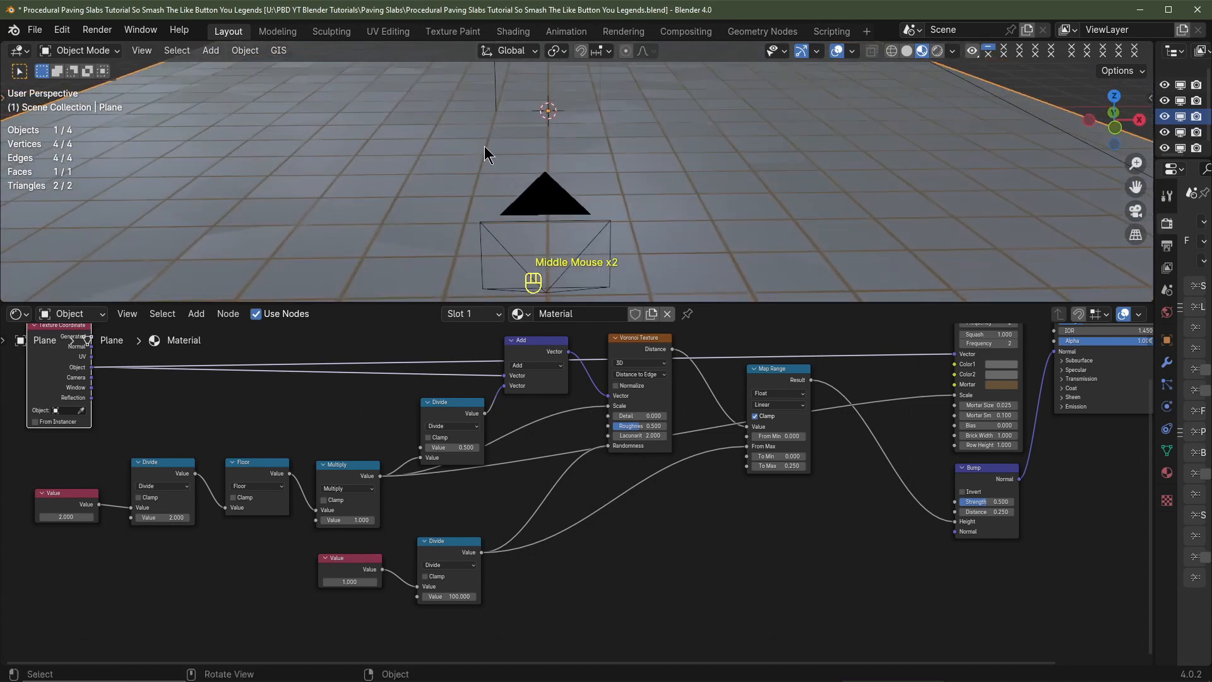
middle_click_drag(502, 139, 644, 188)
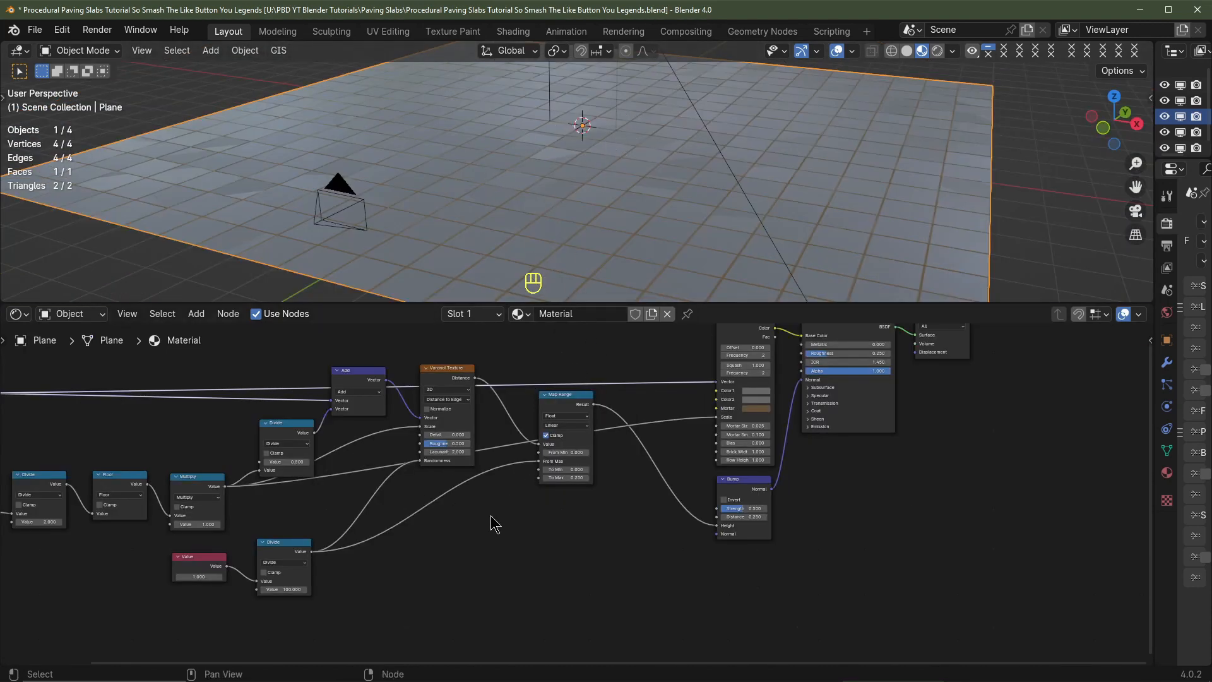
Move the Brick Texture, Bump, Principled BSDF and Material Output nodes closer to the Map Range node
middle_click_drag(493, 522, 631, 521)
scroll(494, 576, "down", 2)
left_click_drag(821, 423, 736, 413)
left_click_drag(805, 490, 702, 485)
left_click_drag(875, 367, 785, 362)
left_click_drag(959, 369, 881, 359)
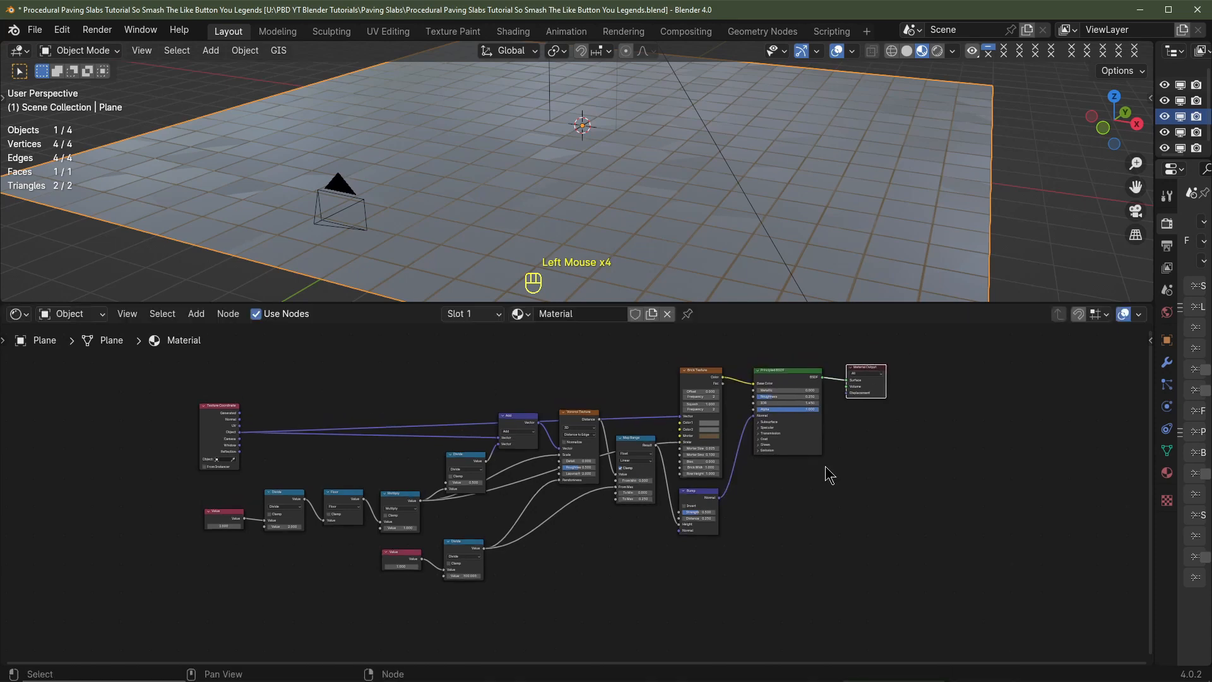
Route the Texture Coordinate's Object link to the Brick Texture's Vector input above the other nodes using reroute points
scroll(711, 401, "up", 2)
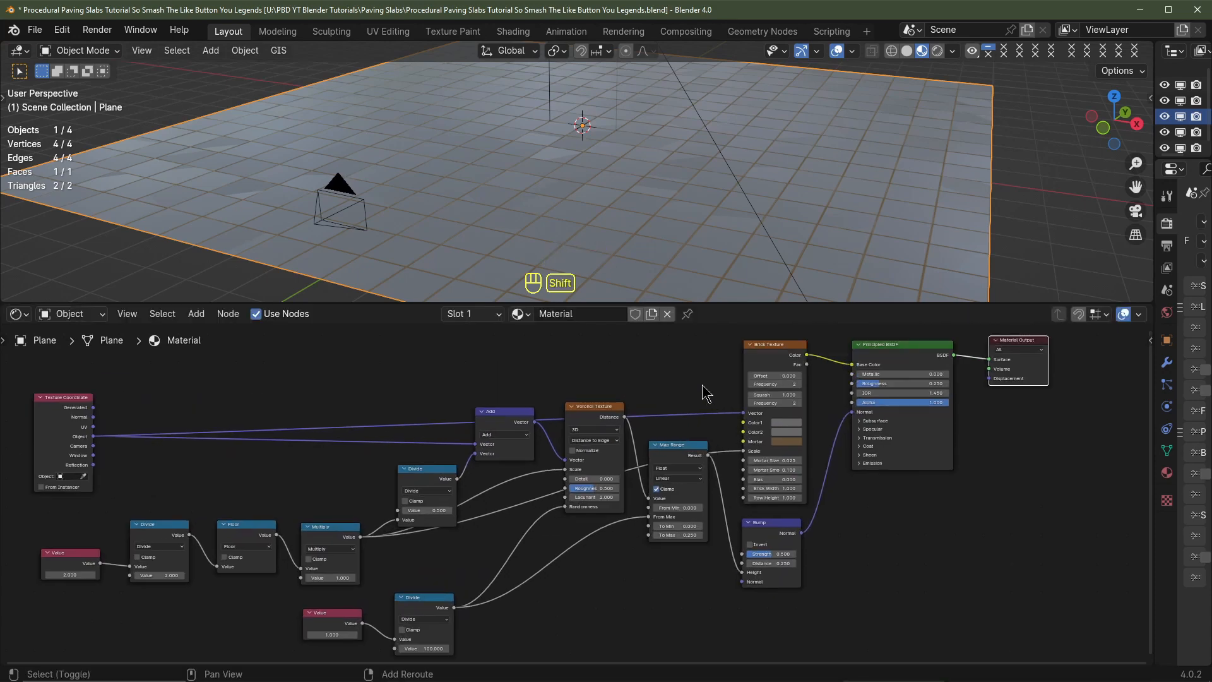
right_click_drag(702, 391, 704, 417, "shift")
left_click_drag(695, 388, 715, 430)
key("g")
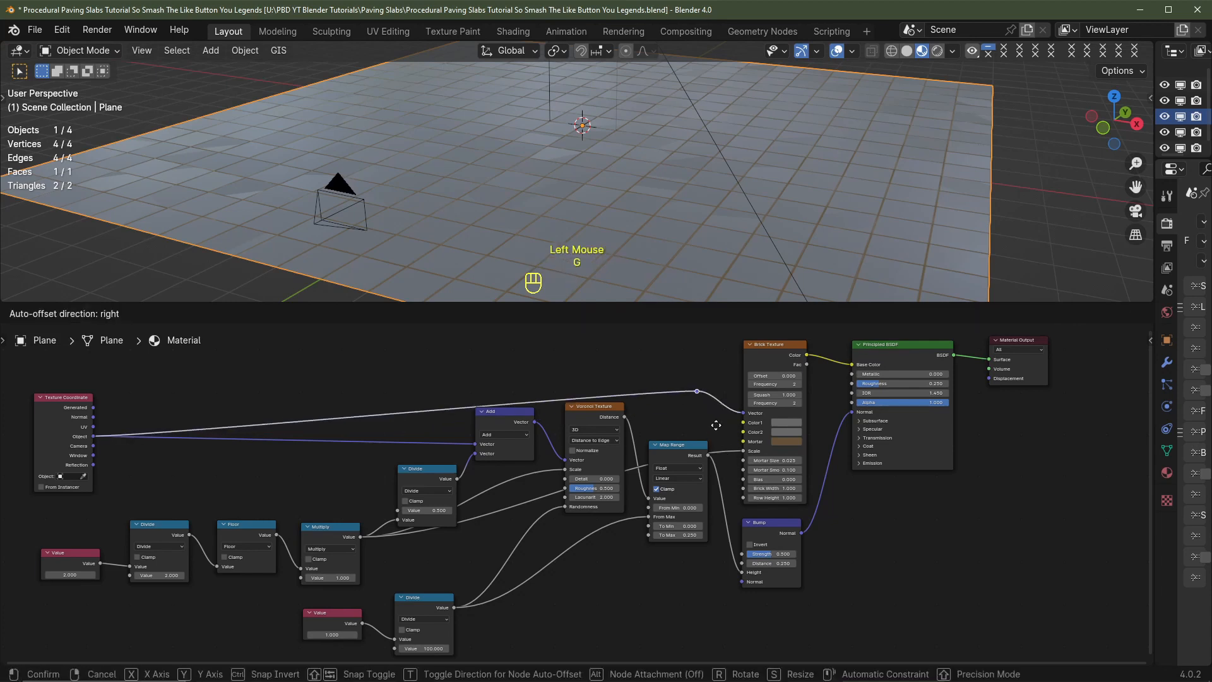
left_click(718, 428)
right_click_drag(677, 370, 674, 410, "shift")
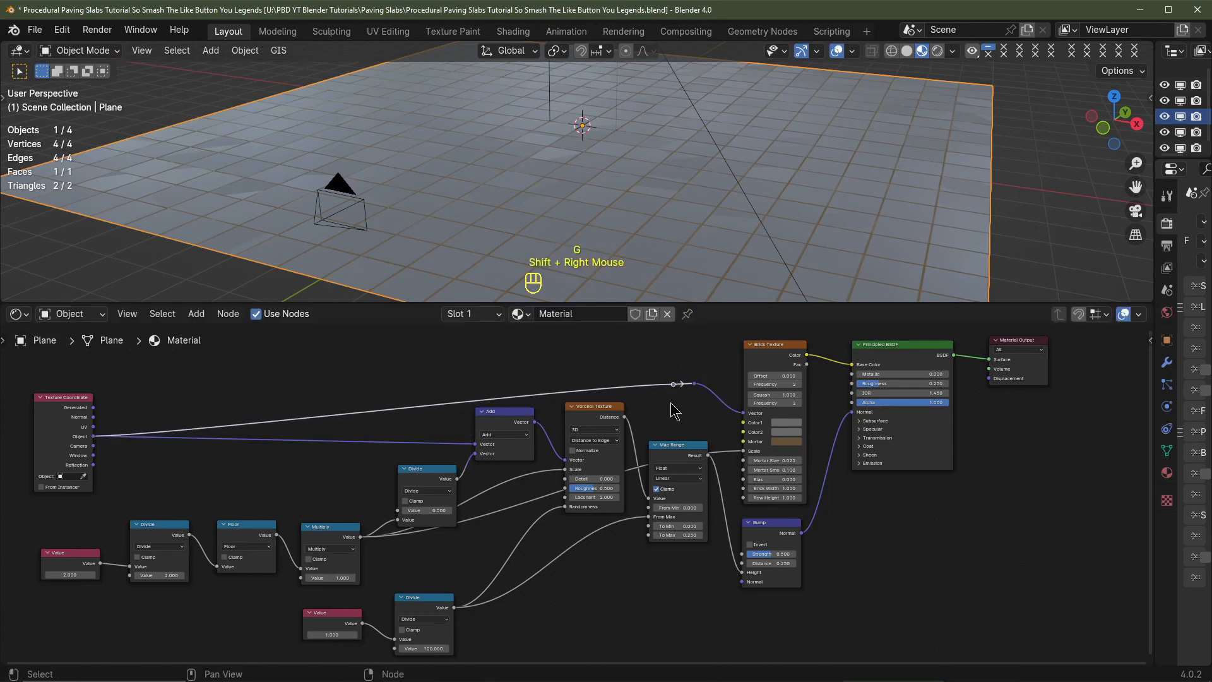
key("g")
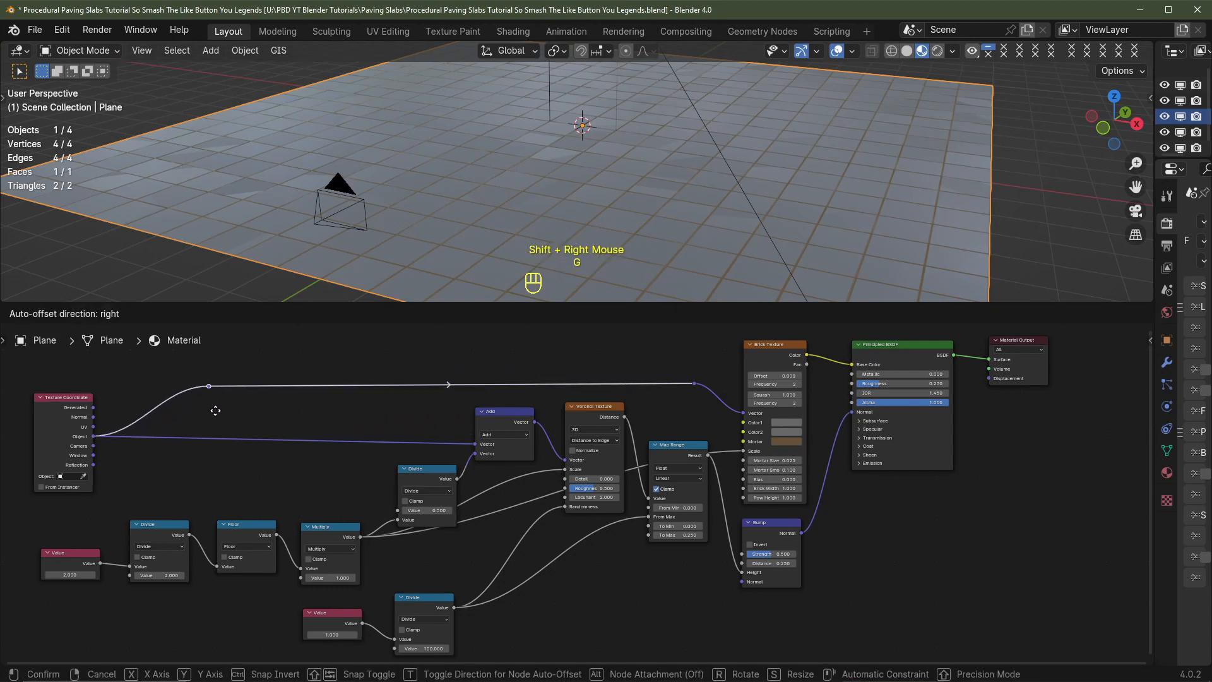
left_click(164, 412)
left_click_drag(84, 431, 75, 437)
Add and position a reroute point on the link entering the Brick Texture's Scale input
middle_click_drag(725, 557, 623, 525)
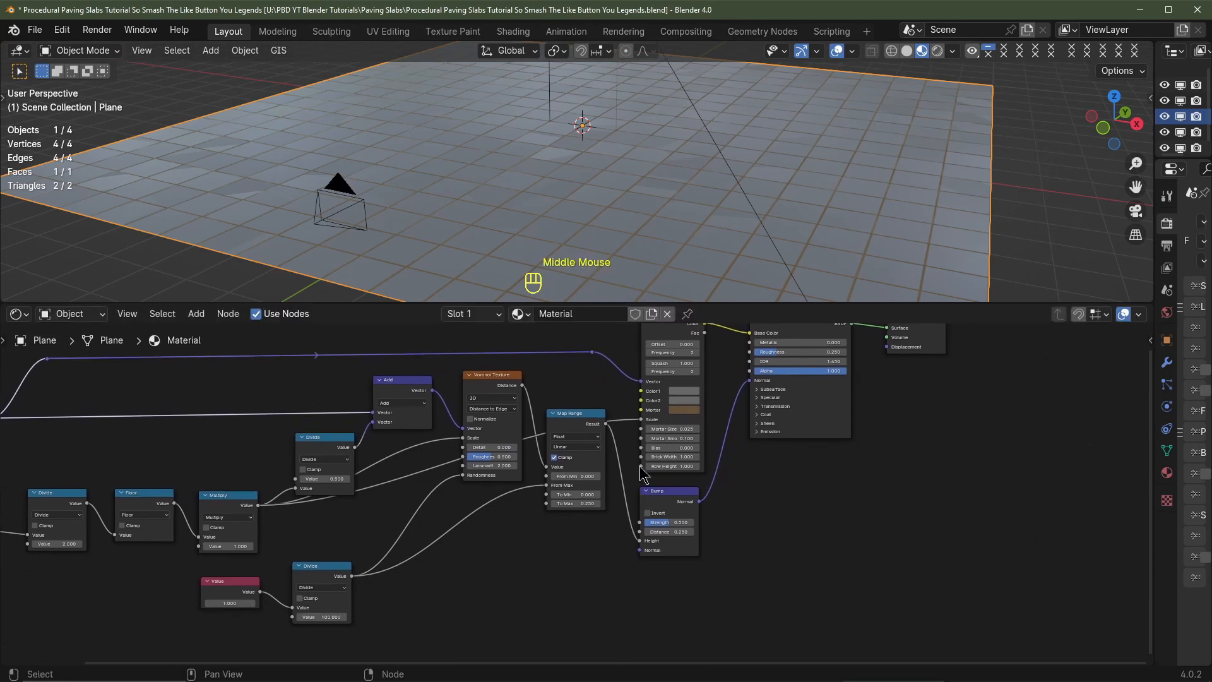
right_click_drag(620, 402, 630, 441, "shift")
key("g")
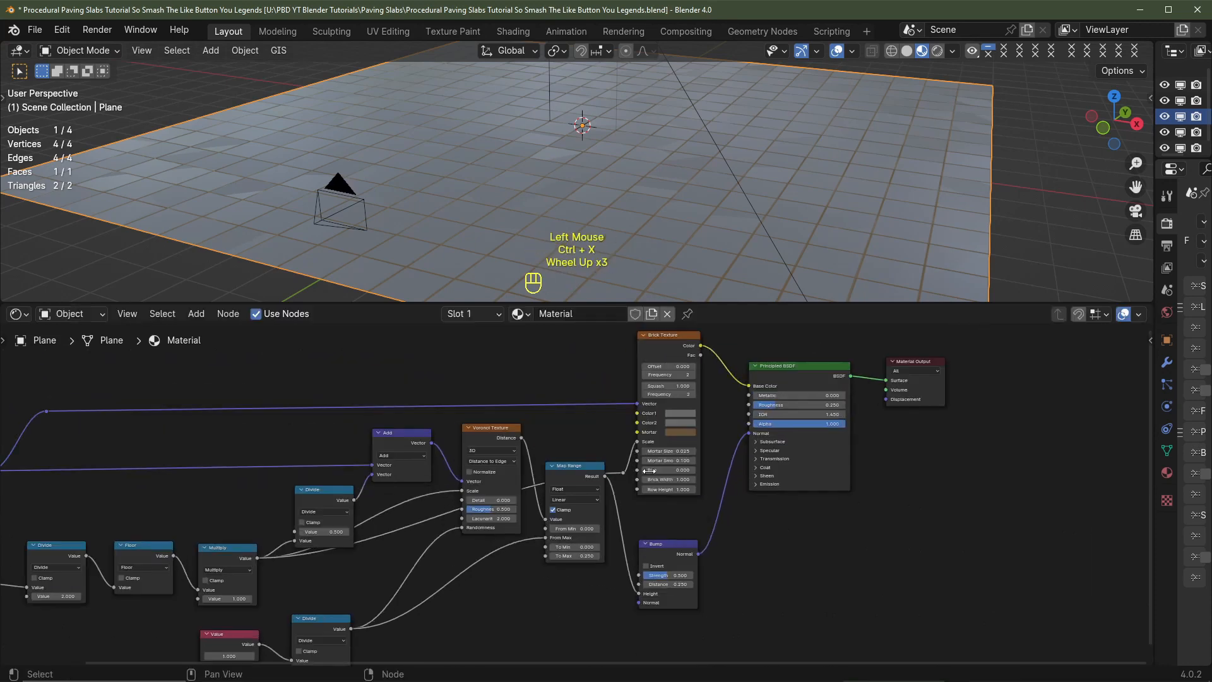
Tidy the Multiply node's links to the Voronoi and Brick Texture Scale inputs with reroutes, and align the lower Value node with its Divide node
scroll(649, 470, "down", 1)
middle_click_drag(650, 471, 744, 395)
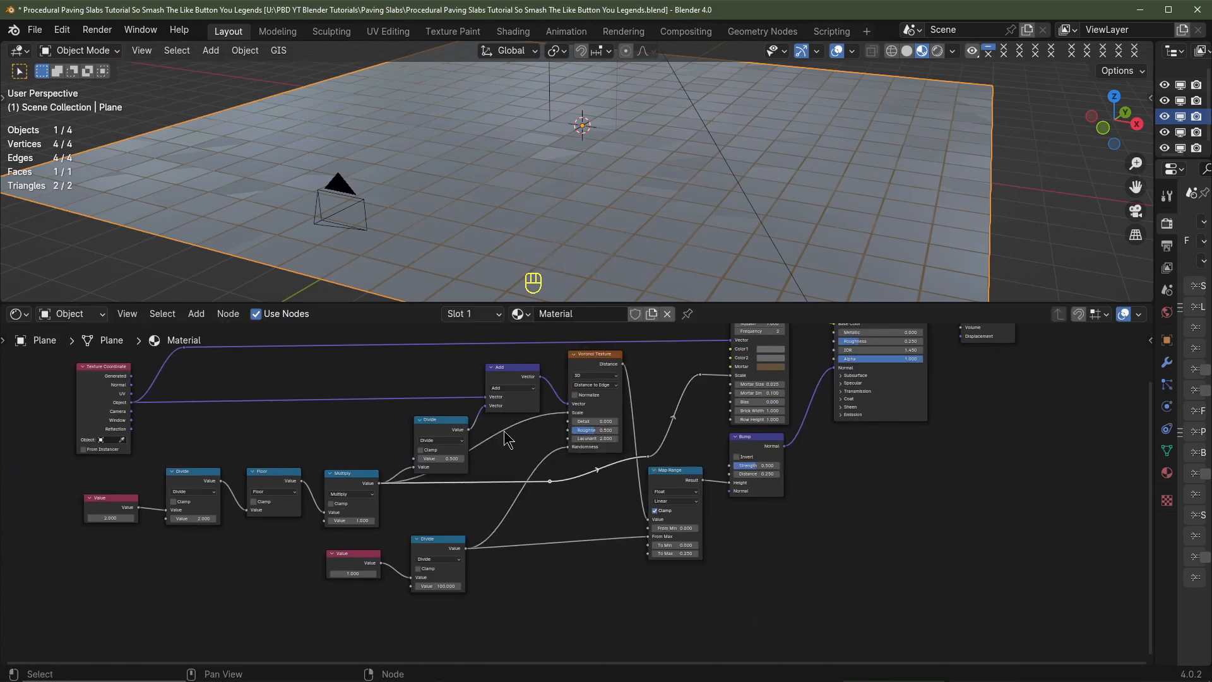
left_click_drag(538, 421, 545, 492)
right_click_drag(473, 464, 509, 509, "shift")
left_click_drag(545, 493, 576, 509)
key("ctrl+x")
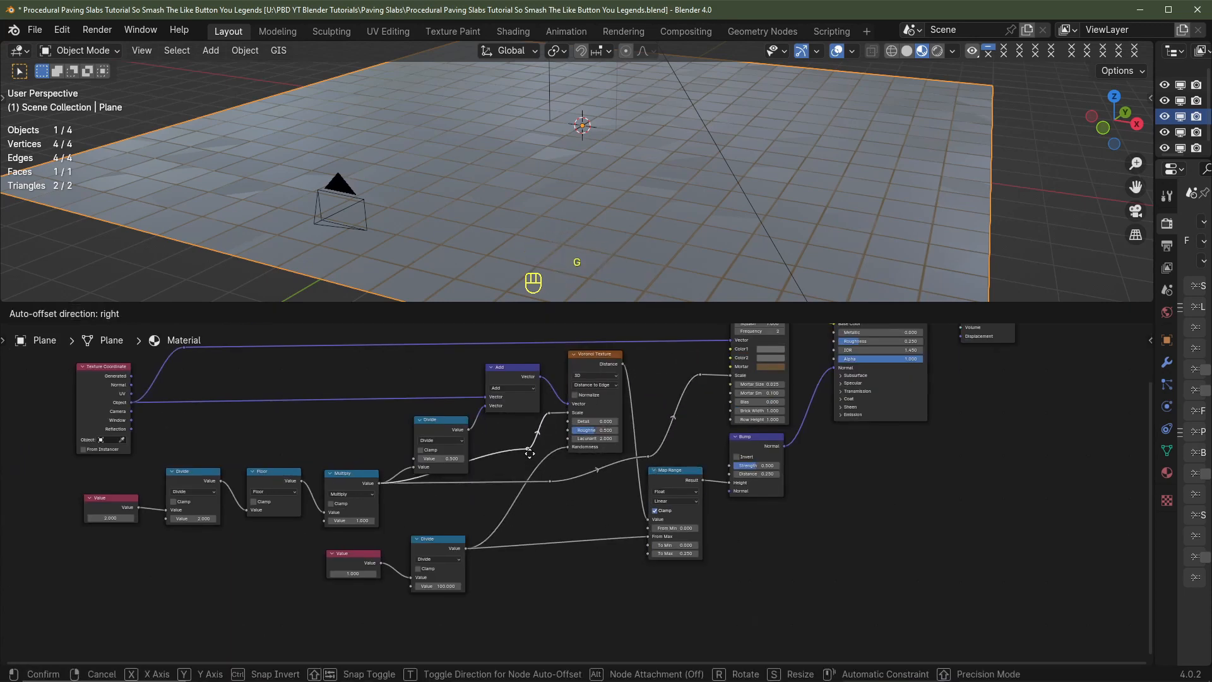
key("ctrl+x")
left_click_drag(412, 576, 452, 565)
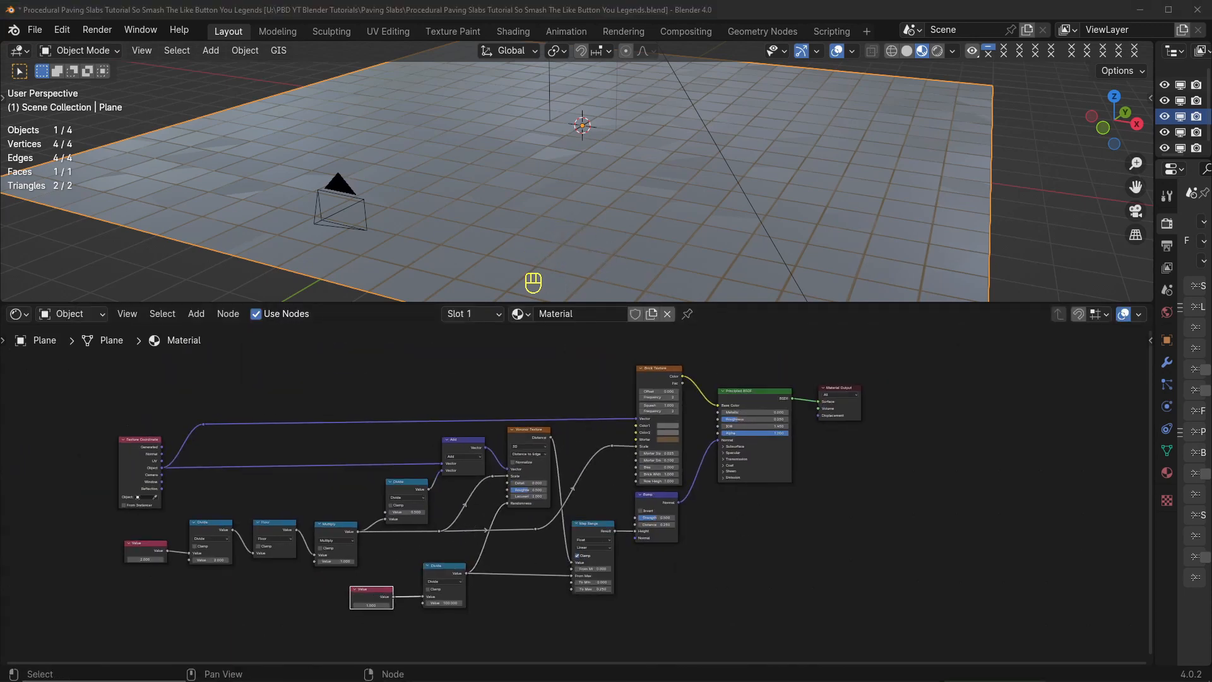
Enlarge the node editor by reducing the 3D viewport's height, and check the Brick Texture's Color2 colour
scroll(818, 459, "up", 1)
middle_click_drag(818, 460, 793, 305)
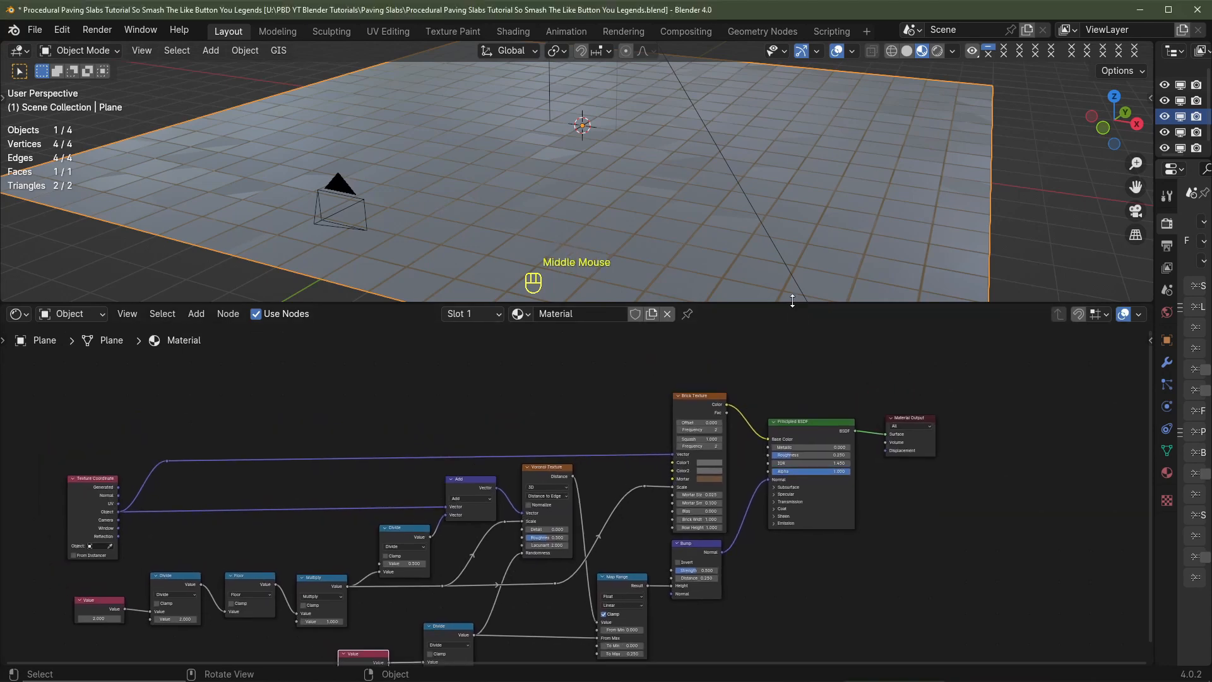
left_click_drag(792, 305, 799, 107)
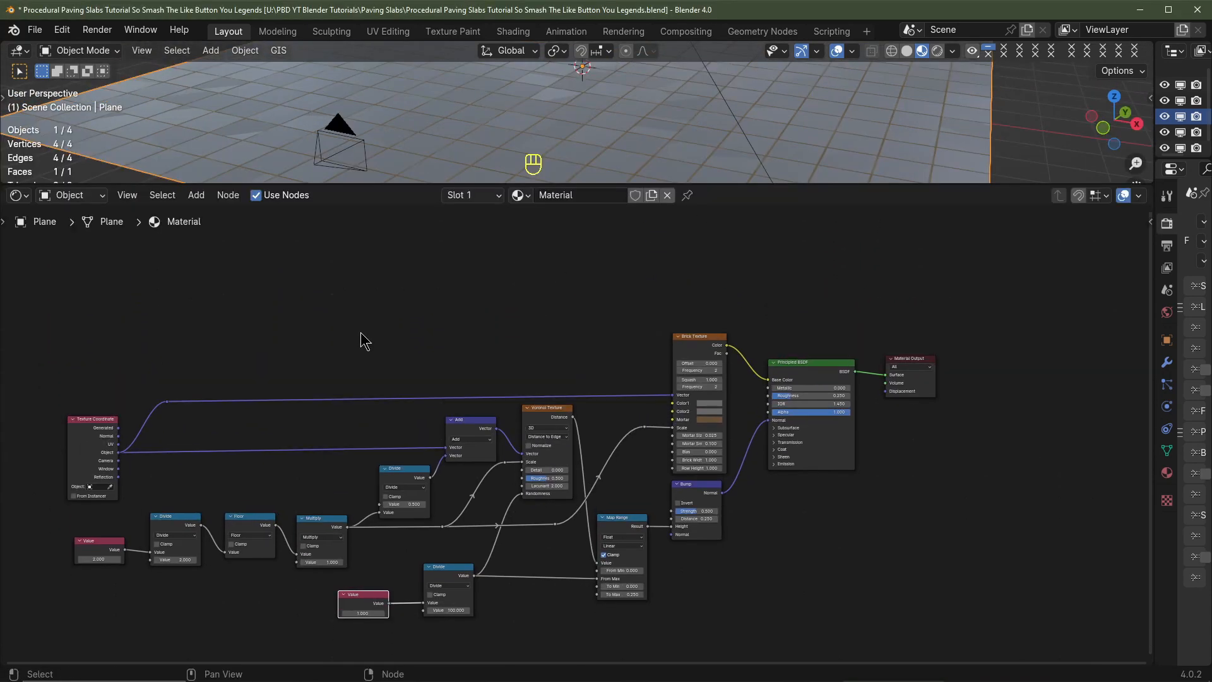
left_click_drag(361, 332, 382, 344)
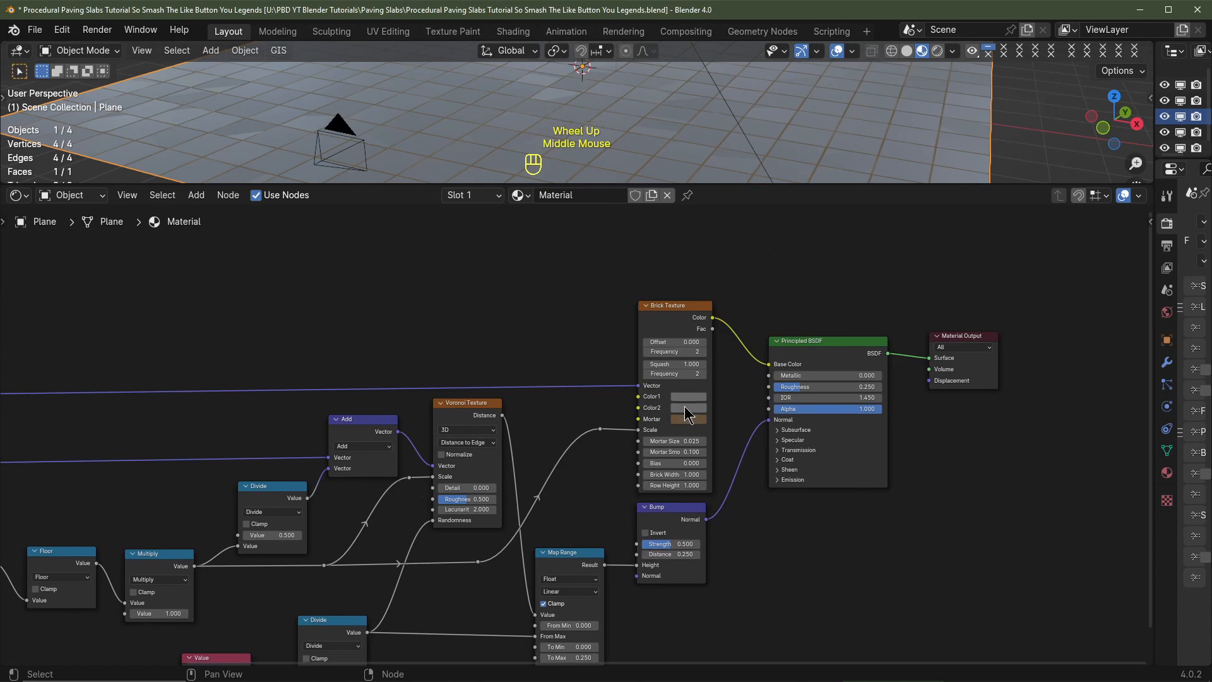
left_click(684, 407)
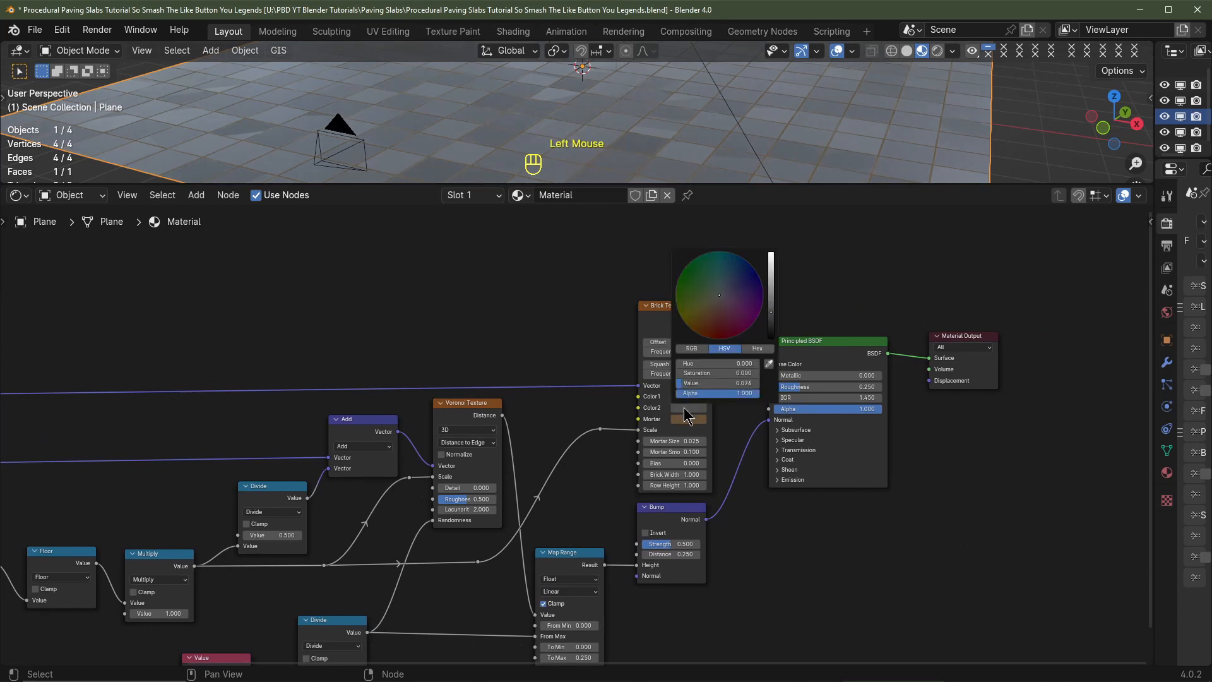
middle_click_drag(474, 330, 481, 328)
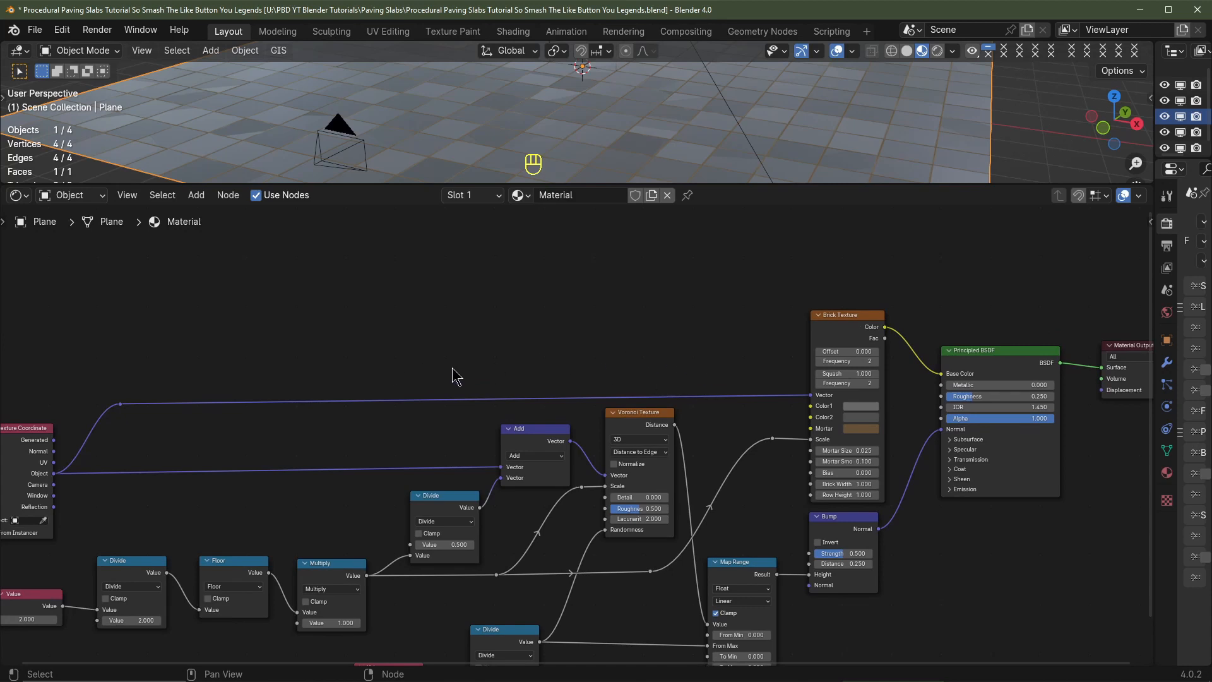
Add a Noise Texture node and feed its Vector from the Texture Coordinate's Object output through a reroute point
left_click(305, 345)
key("shift+a")
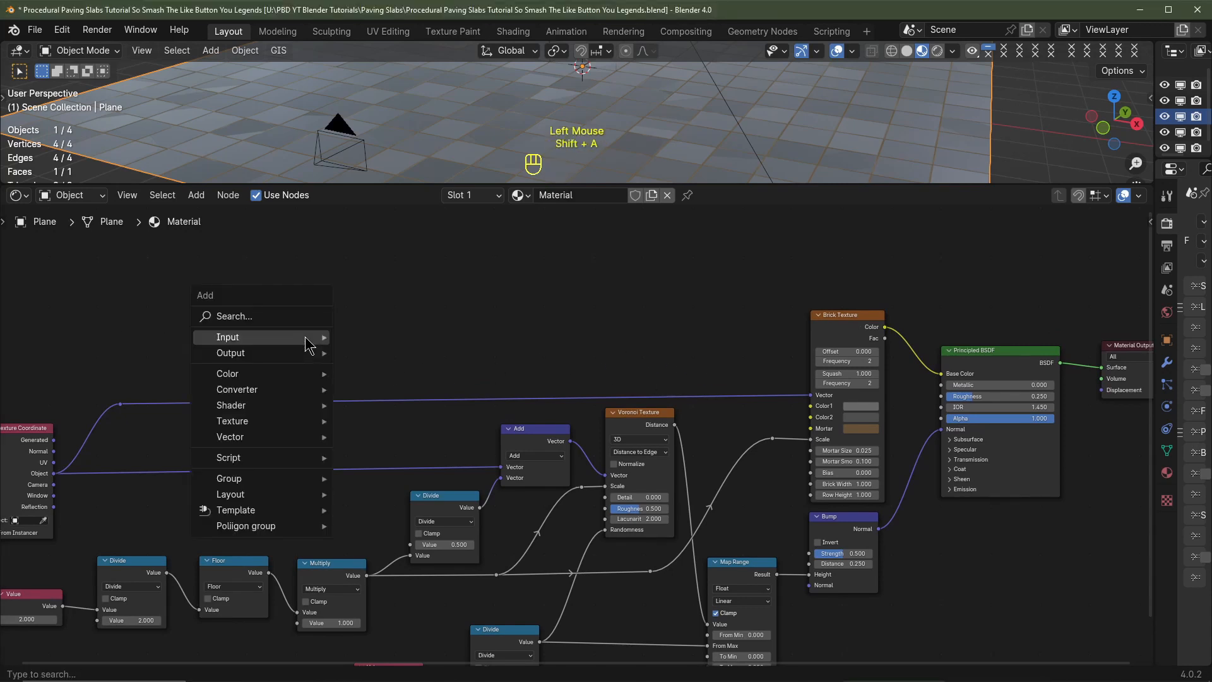
mouse_move(265, 420)
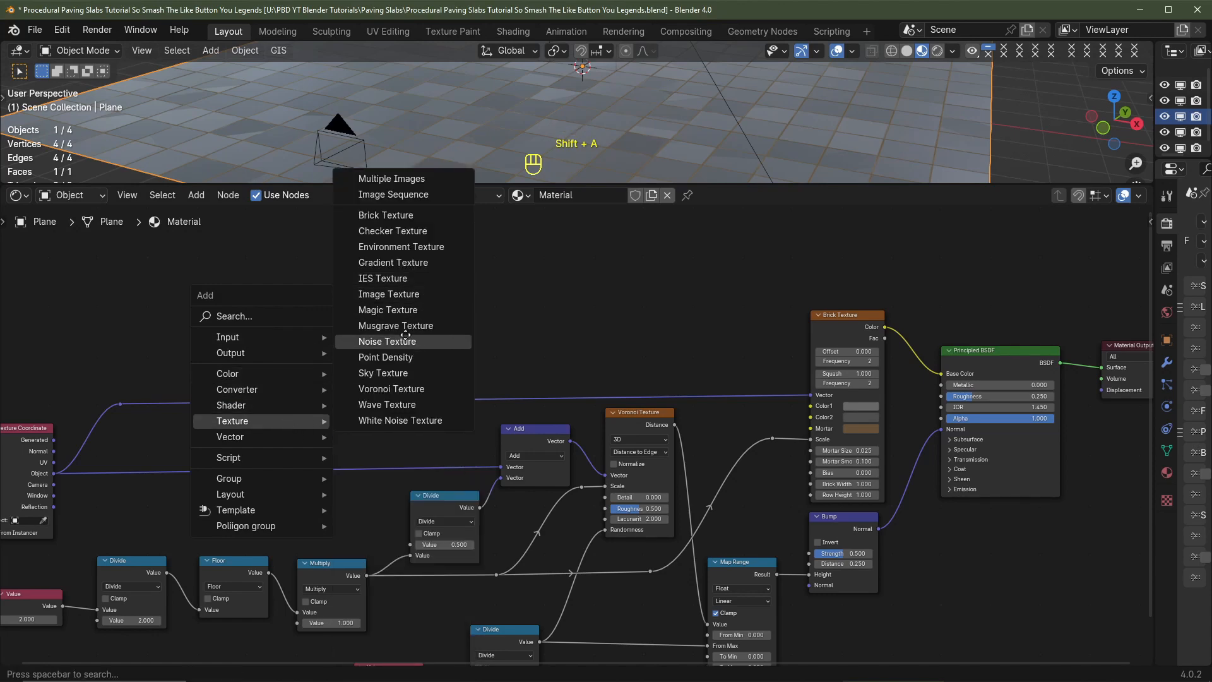
left_click(387, 341)
left_click(212, 240)
left_click_drag(54, 492, 180, 294)
right_click_drag(118, 357, 175, 409, "shift")
key("g")
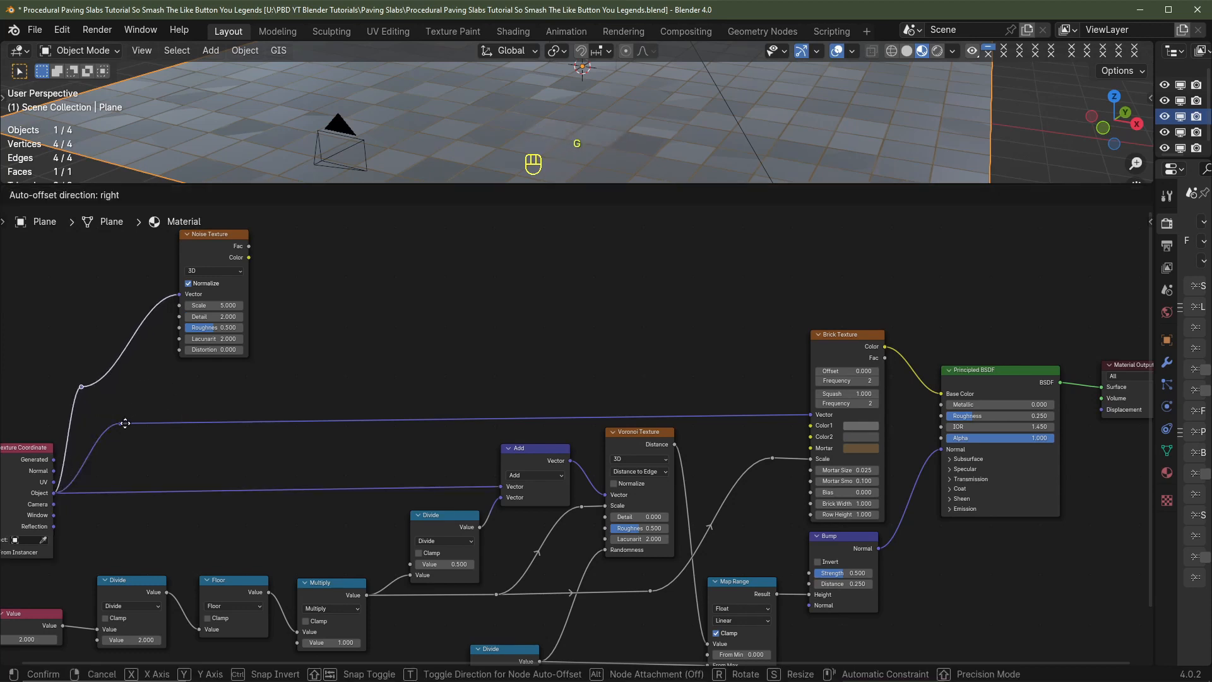
left_click(147, 419)
left_click_drag(227, 243, 211, 279)
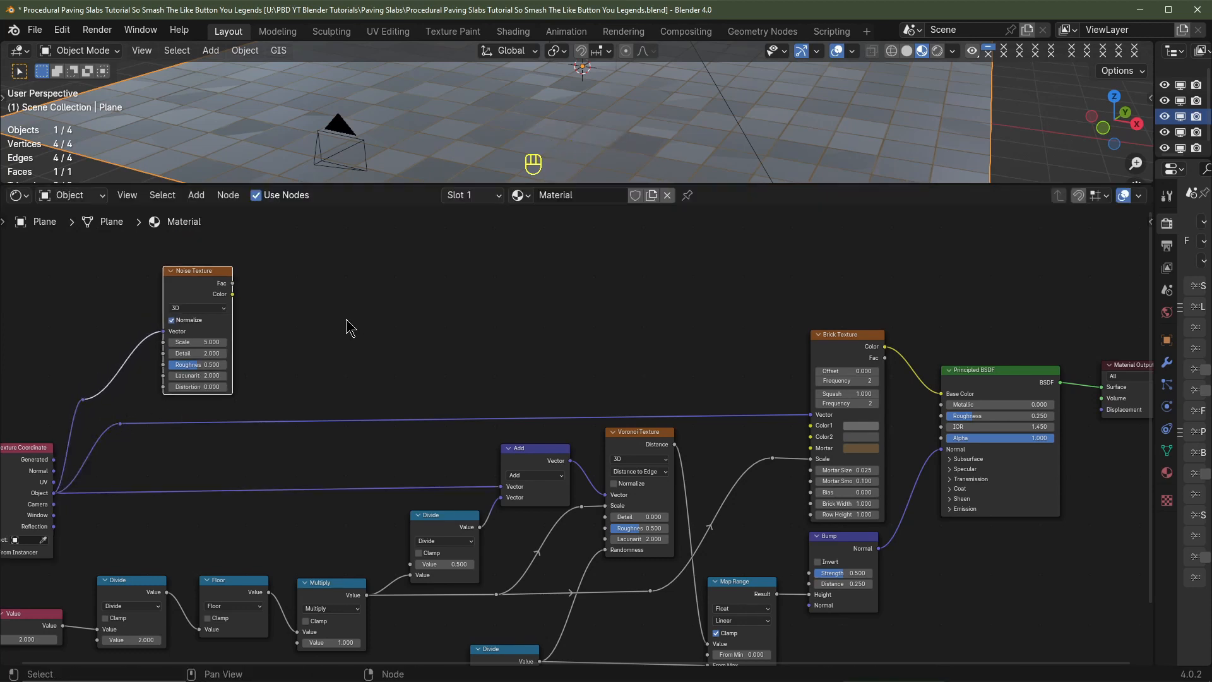
Add a Color Ramp node and a Mix Color node in a row beside the Noise Texture
key("shift+a")
mouse_move(265, 286)
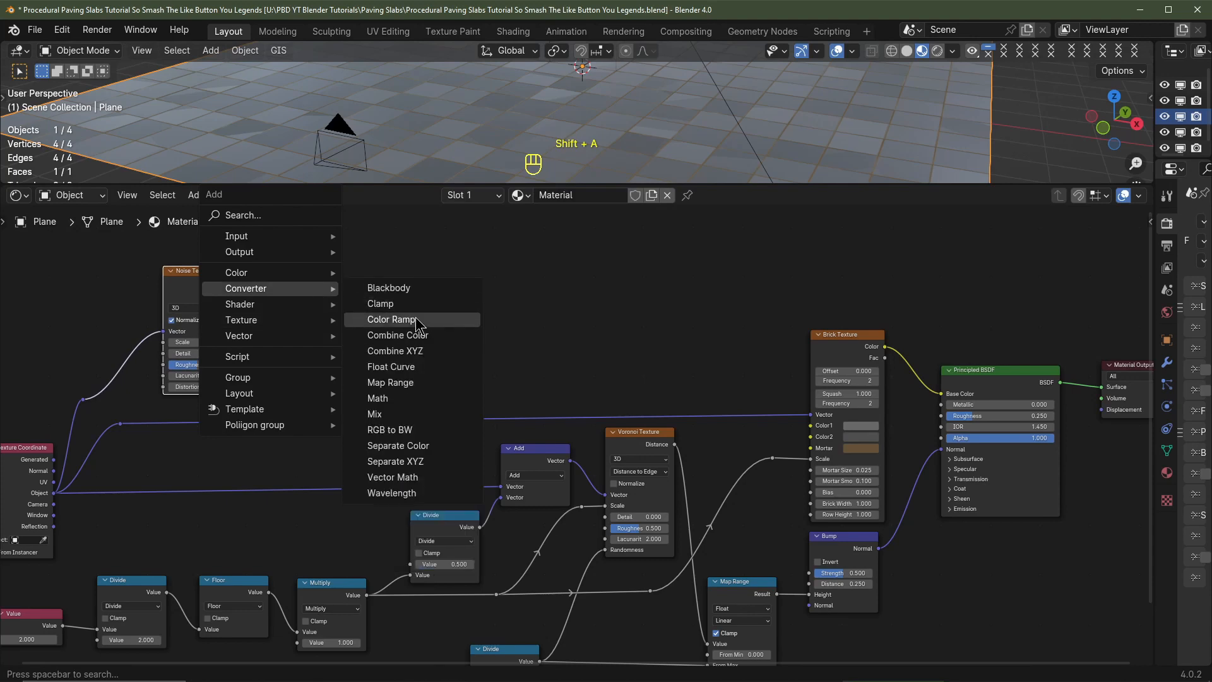
left_click(392, 316)
left_click(285, 267)
key("shift+a")
mouse_move(479, 284)
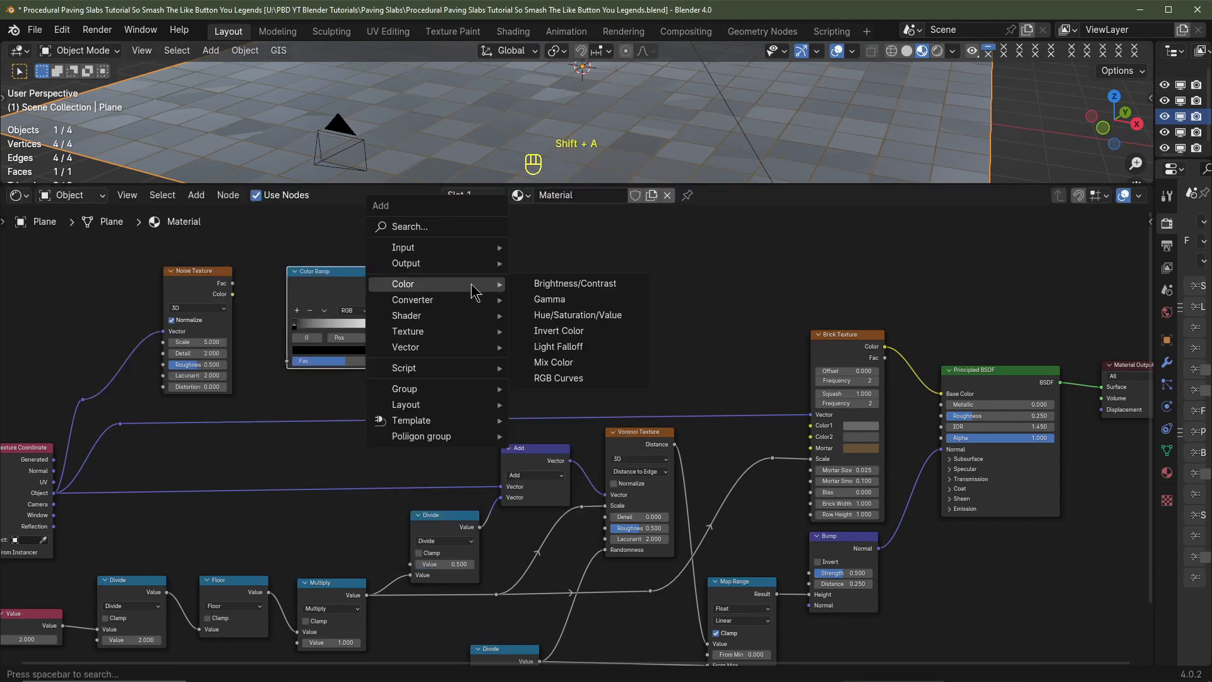
left_click(553, 363)
left_click(493, 322)
Set the Mix node's B colour to a dark grey, and copy it to A as a lighter grey
left_click(492, 362)
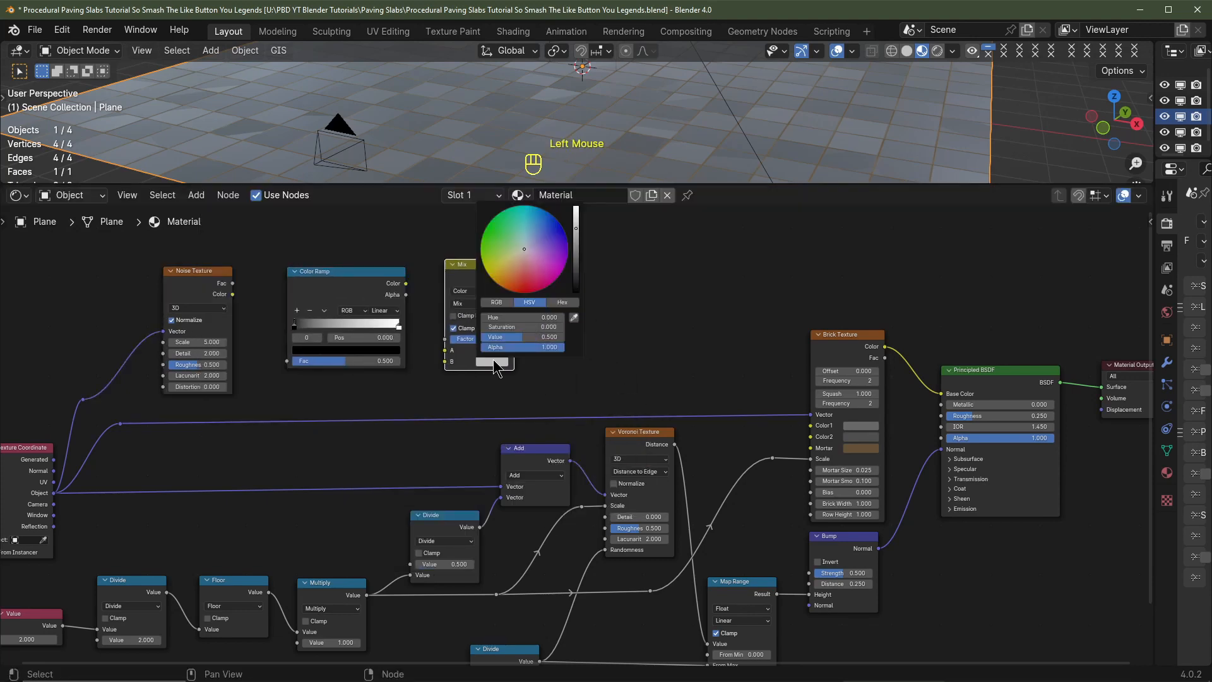
scroll(495, 366, "up", 1)
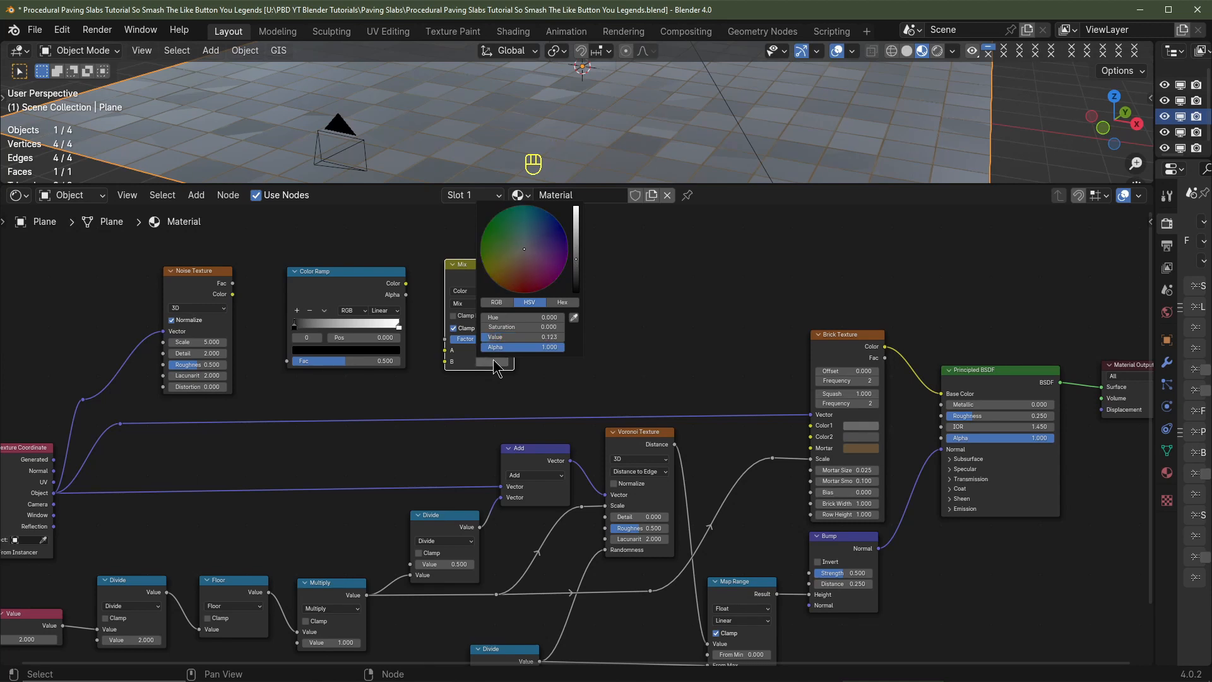
scroll(494, 363, "up", 1)
key("ctrl+c")
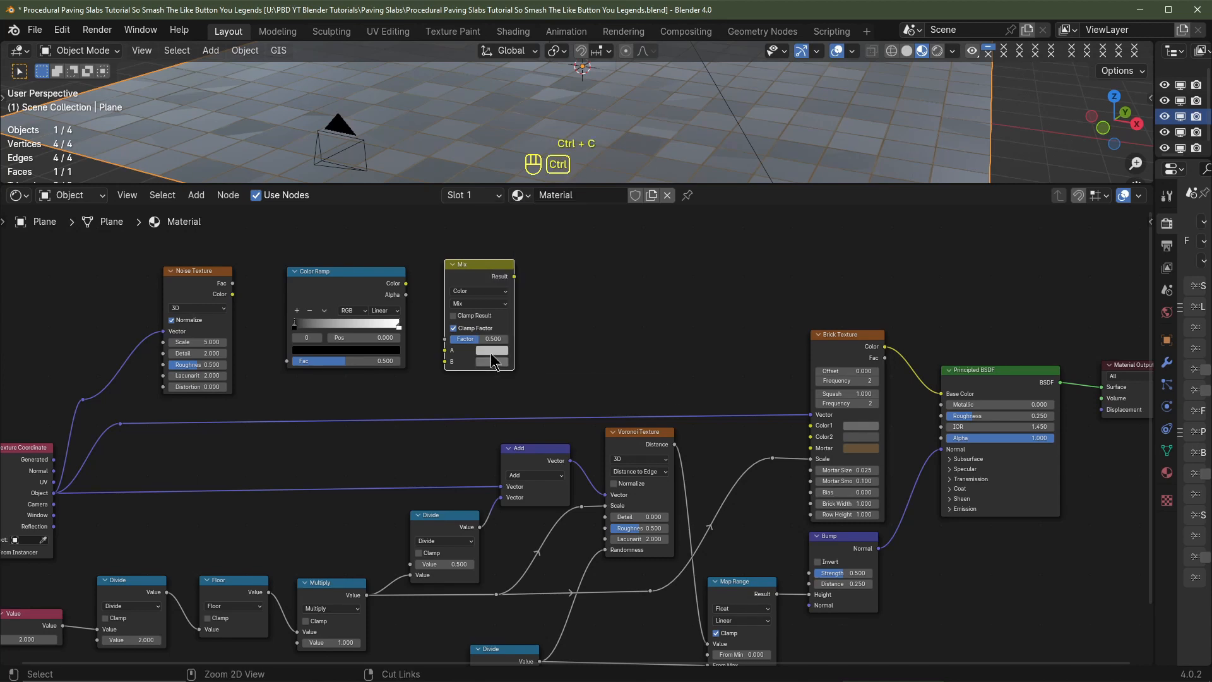
key("ctrl+v")
left_click(492, 350)
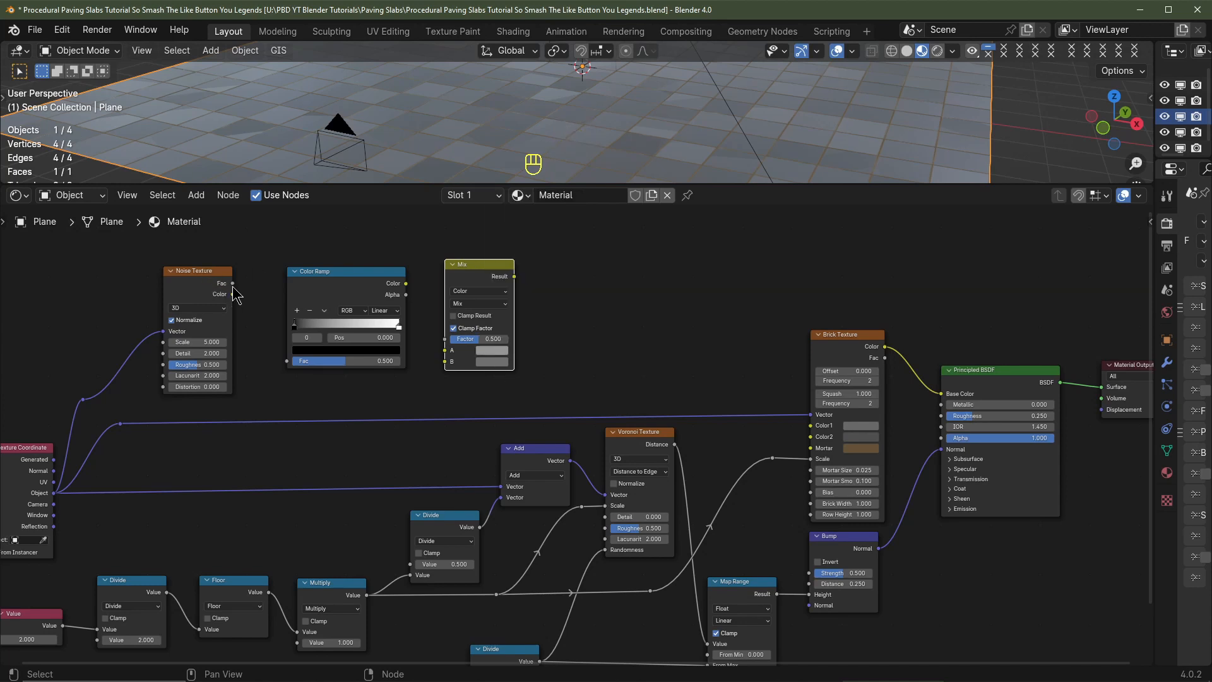
Connect the Noise Texture's Fac through the Color Ramp to the Mix Factor, and the Mix Result to the Brick Texture's Color1 and Color2
left_click_drag(234, 288, 289, 361)
left_click_drag(406, 284, 446, 339)
left_click_drag(515, 276, 811, 425)
left_click_drag(514, 276, 818, 441)
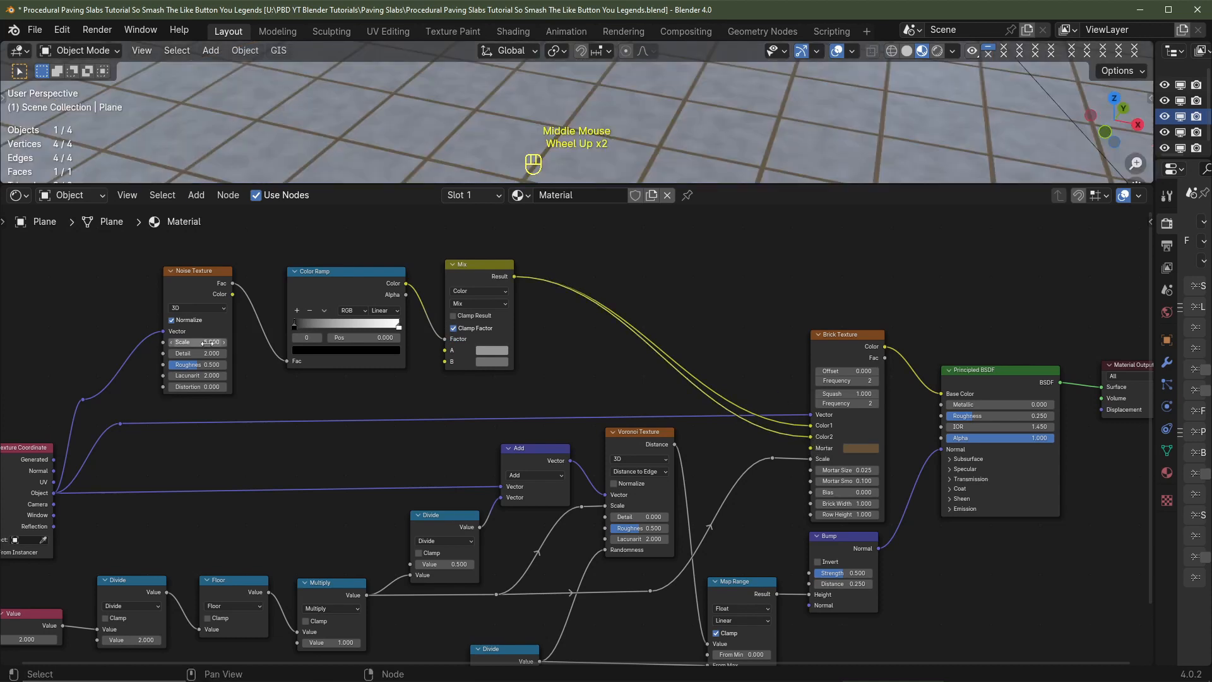
Set the Color Ramp's black stop to position 0.25 and its white stop to 0.75
mouse_move(219, 342)
left_mouse_down()
mouse_move(193, 342)
mouse_move(219, 341)
left_mouse_up()
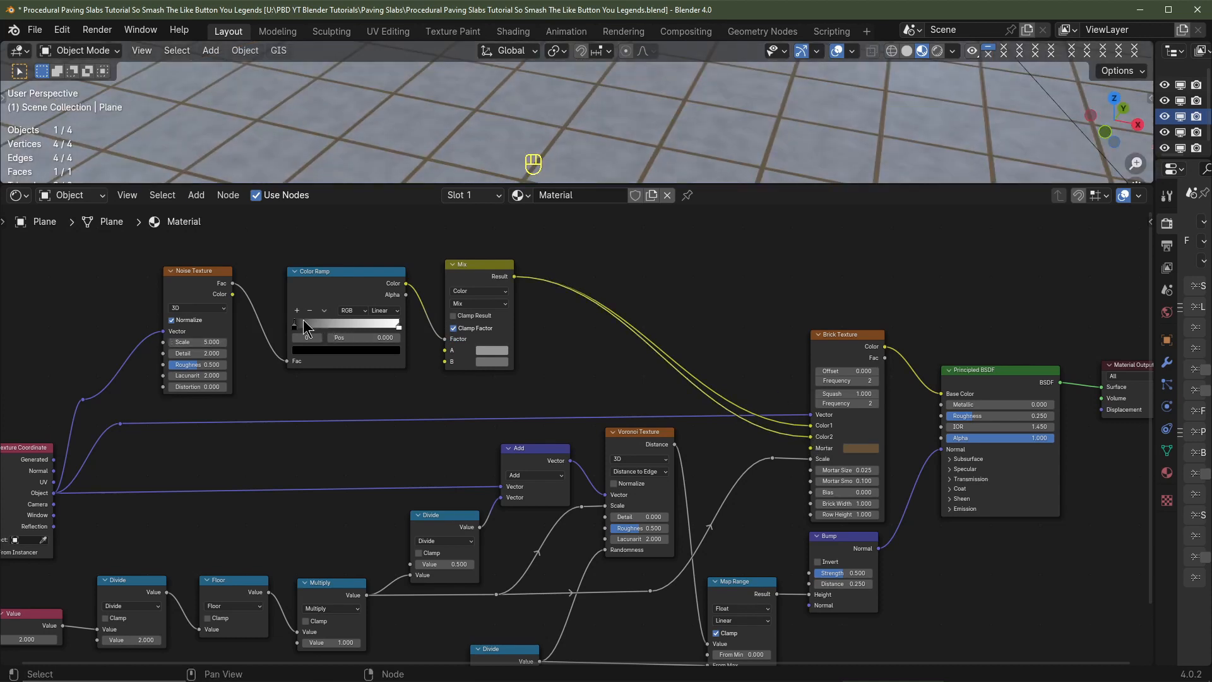
double_click(365, 339)
key("Return")
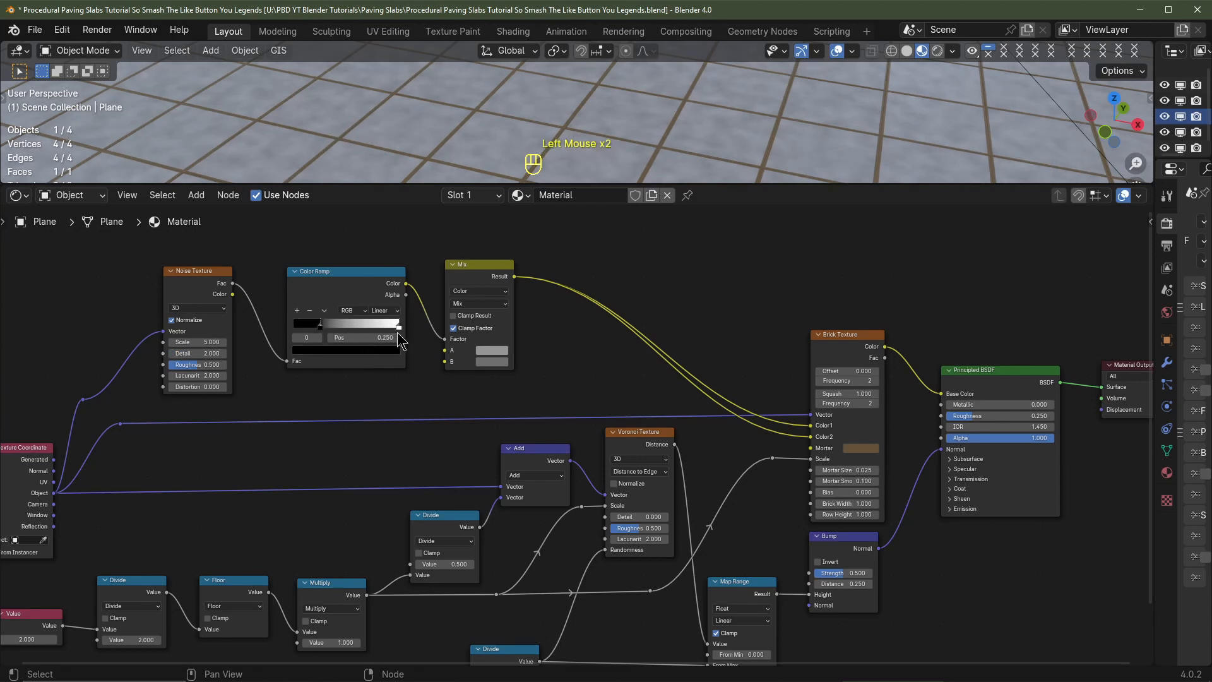
left_click(399, 326)
double_click(381, 337)
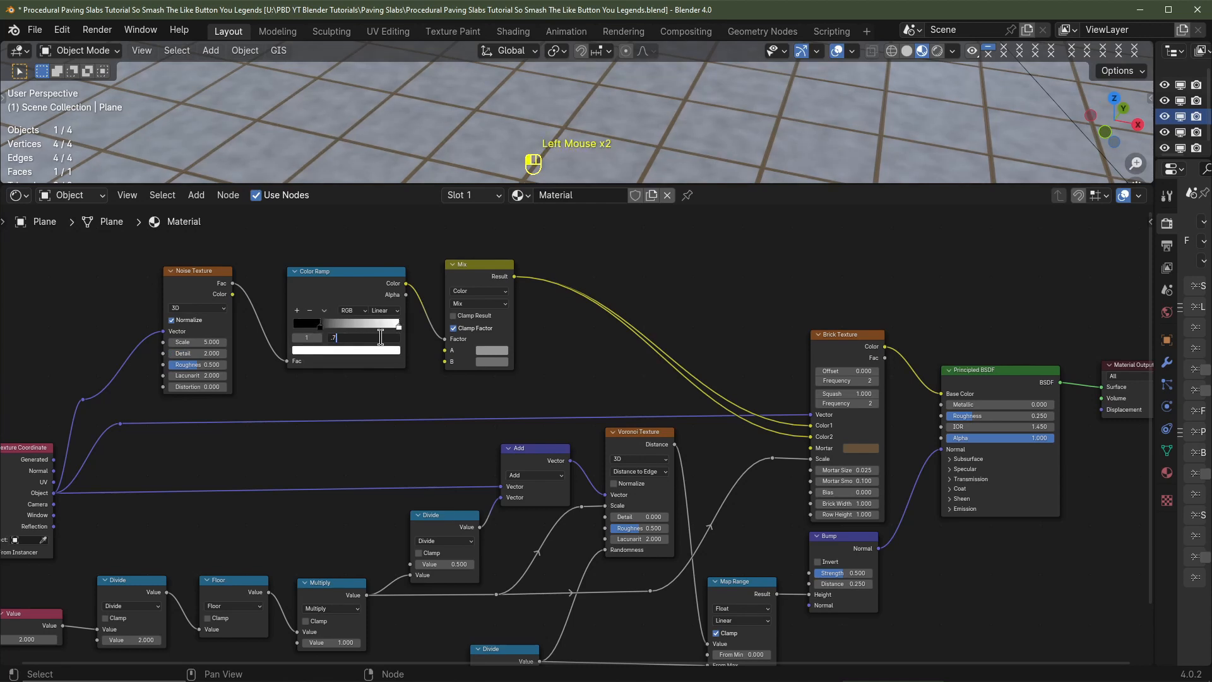
type(".75")
key("Return")
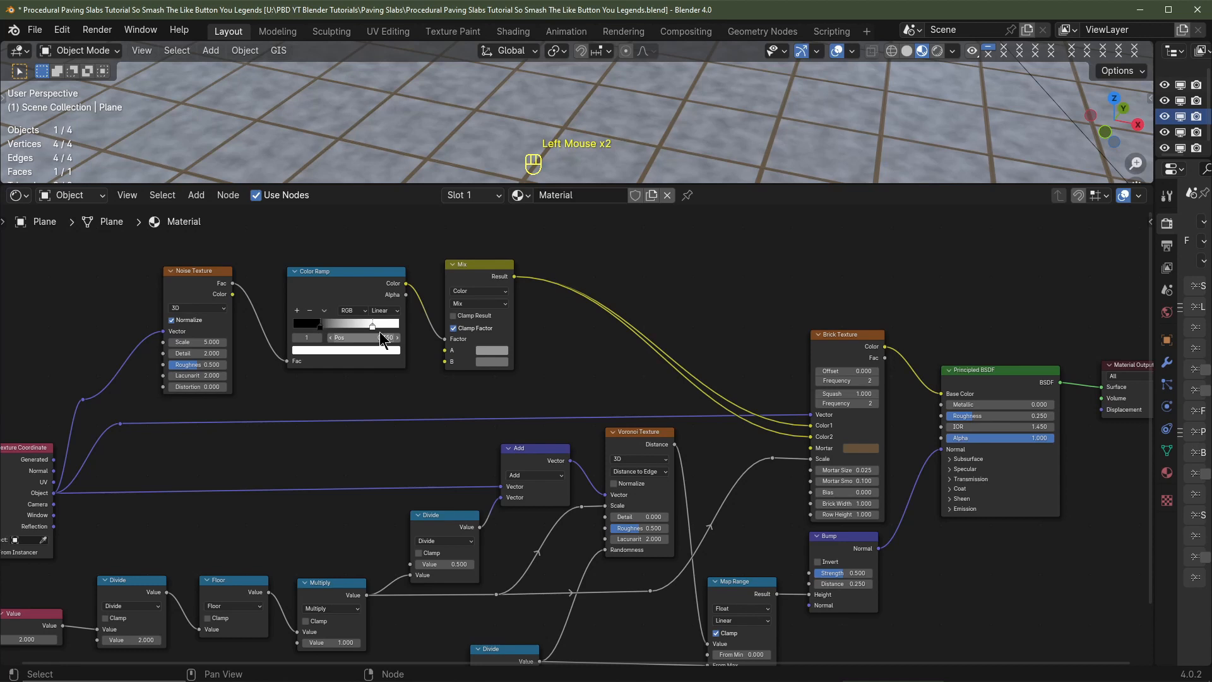
Set the Noise Texture's Scale to 100 and inspect the slab surface up close
double_click(211, 342)
type("100")
key("Return")
key("KP_0")
scroll(430, 154, "up", 4)
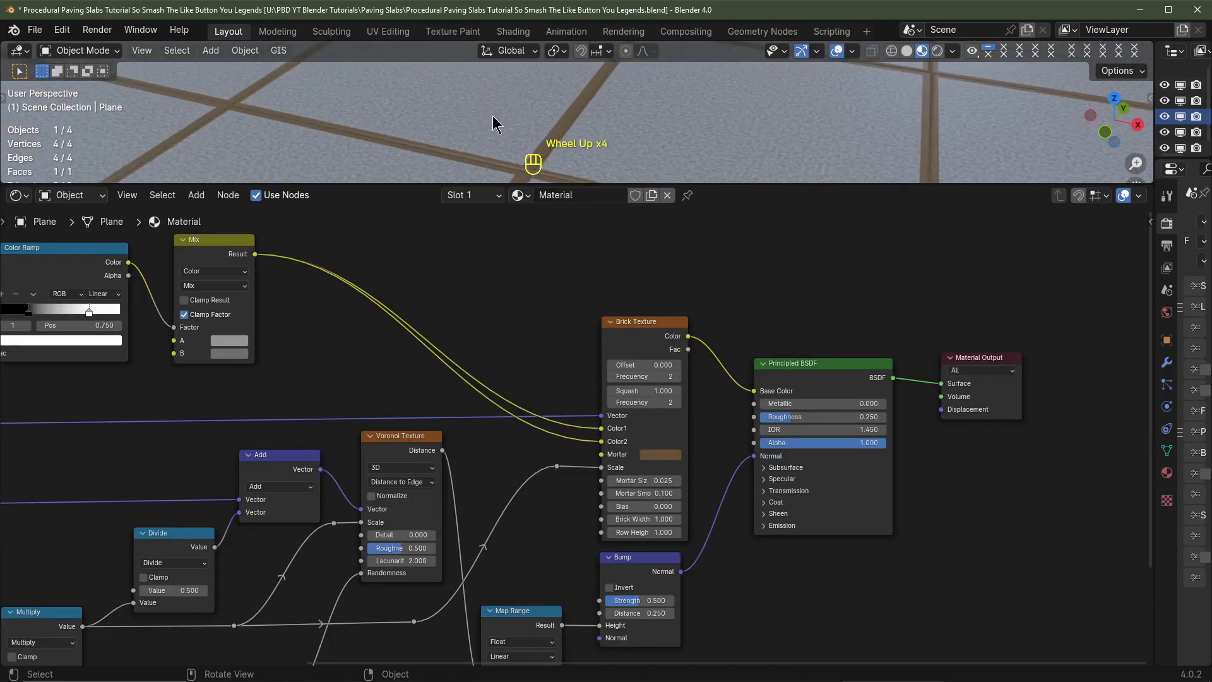
scroll(497, 101, "down", 6)
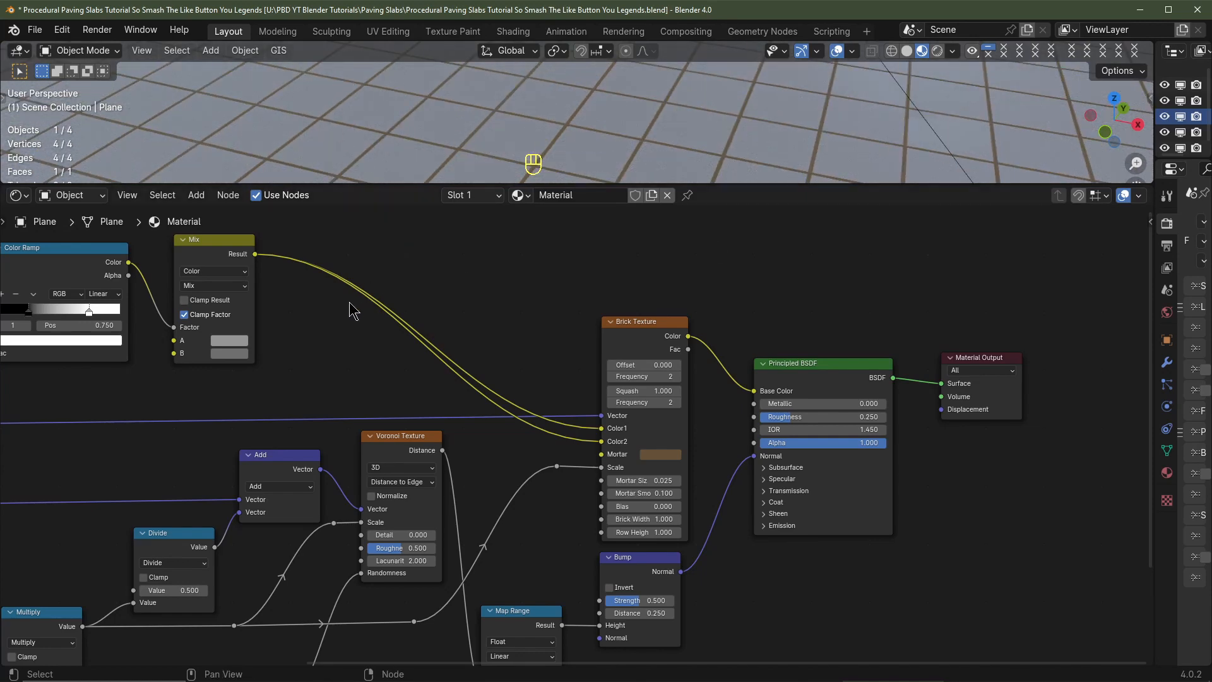
Insert an RGB Curves node between the Mix Result and the Brick Texture's Color2, and lower the curve's midpoint to about 0.54, 0.45
key("shift+a")
mouse_move(354, 303)
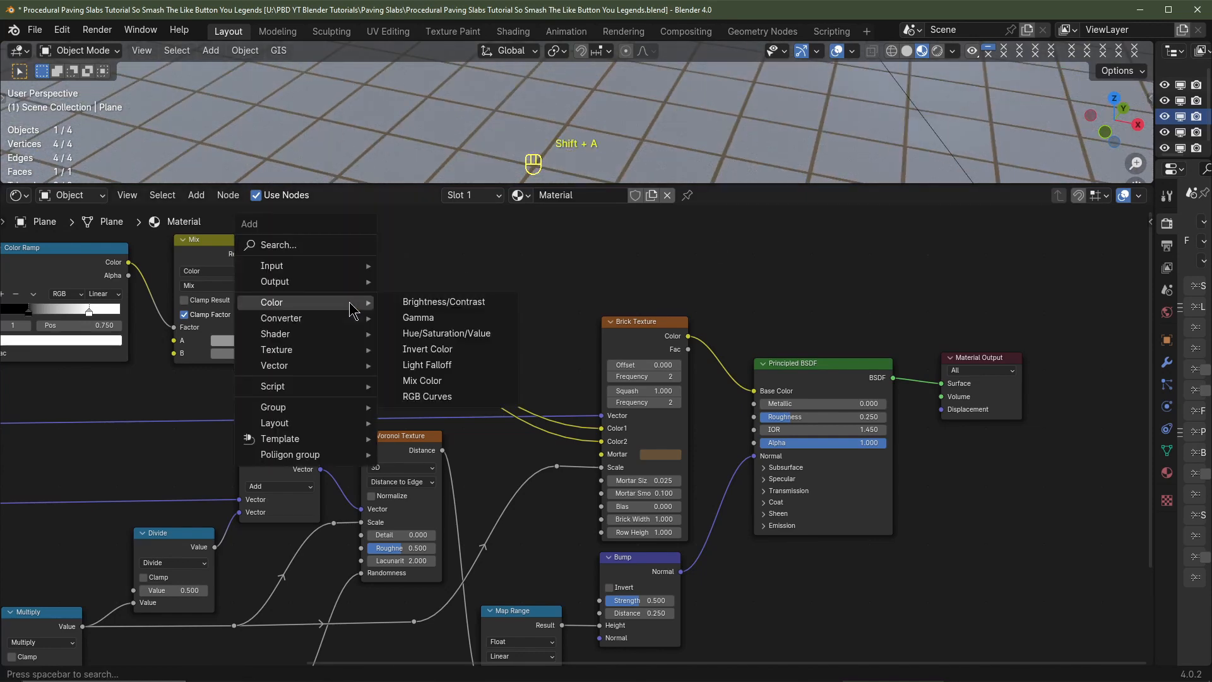
left_click(456, 397)
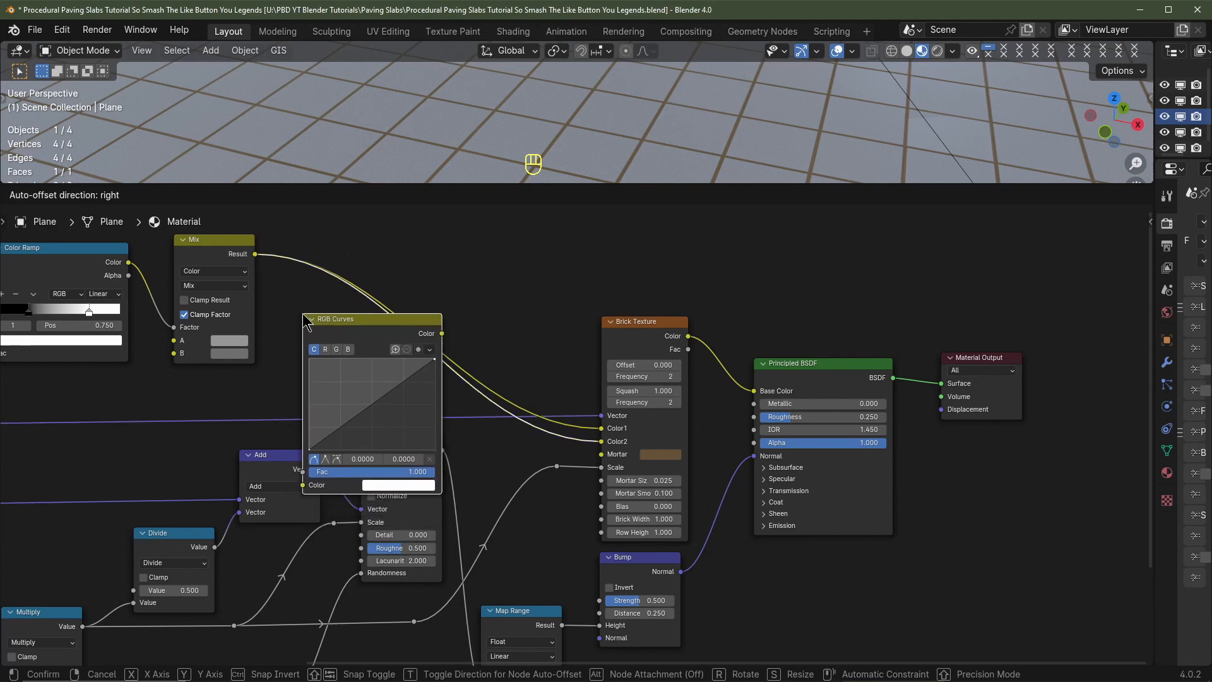
left_click(303, 314)
left_click_drag(365, 324, 372, 264)
left_click_drag(382, 344, 383, 349)
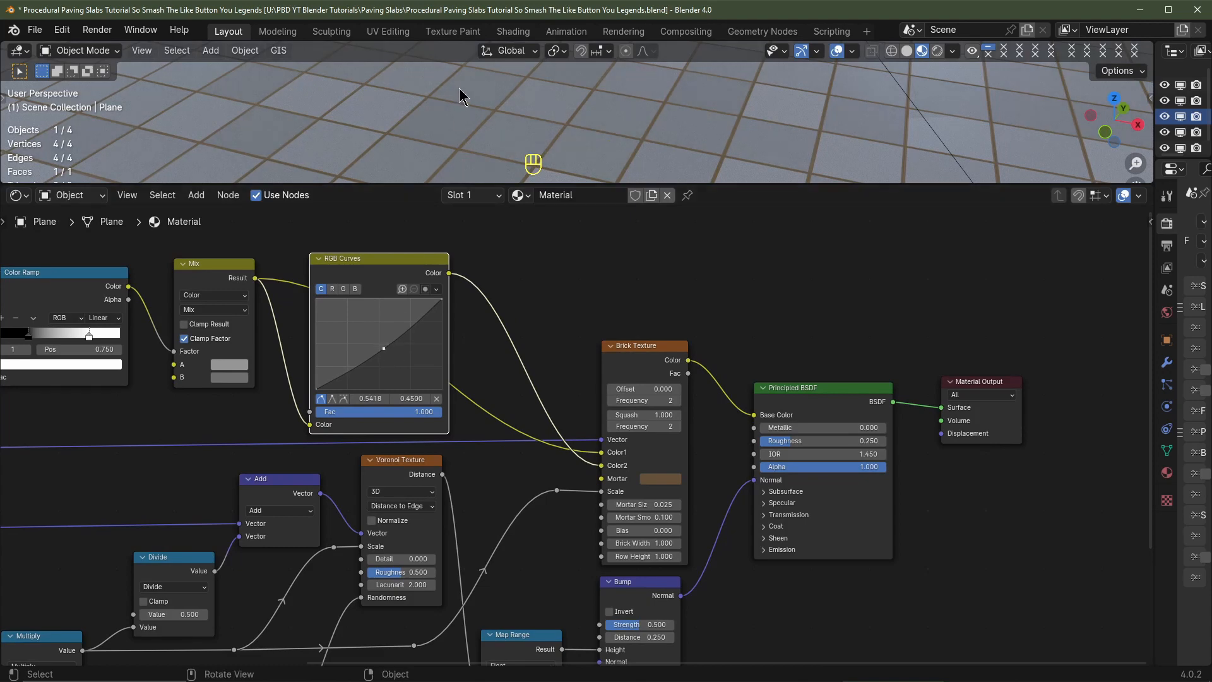
scroll(493, 126, "down", 4)
scroll(573, 120, "up", 3)
scroll(573, 120, "up", 2)
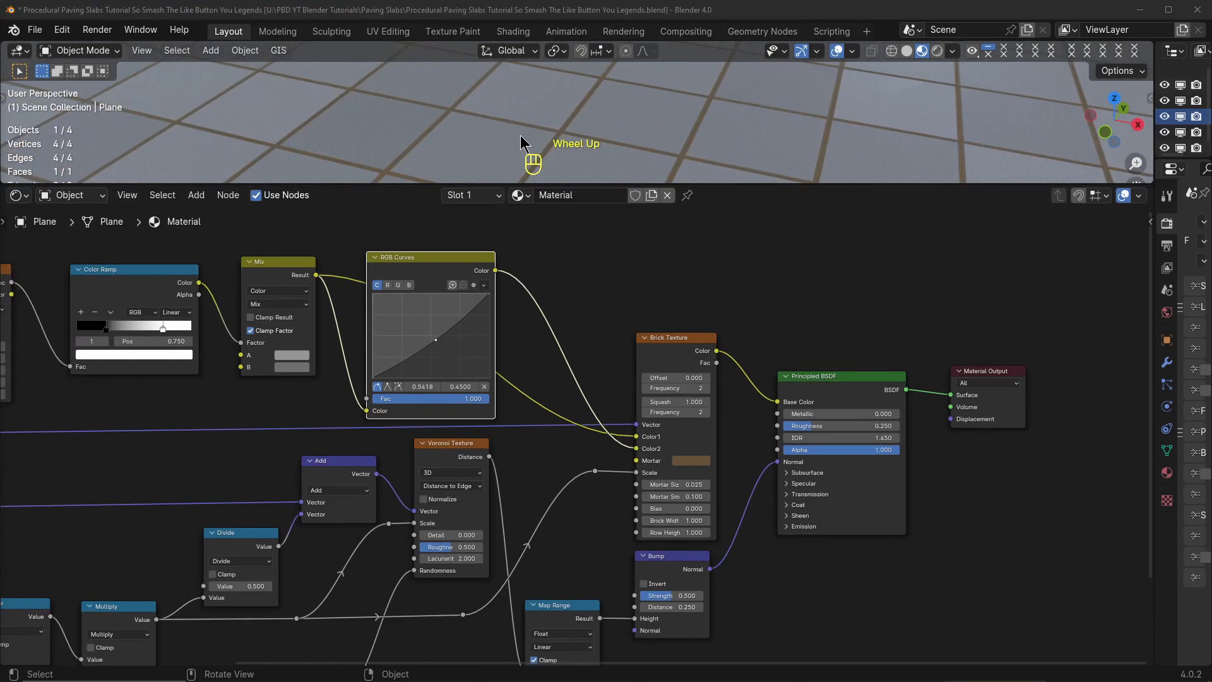
Duplicate the Bump node in line before the Principled BSDF's Normal input, and connect the Noise Texture's Fac to the copy's Height
left_click(680, 565)
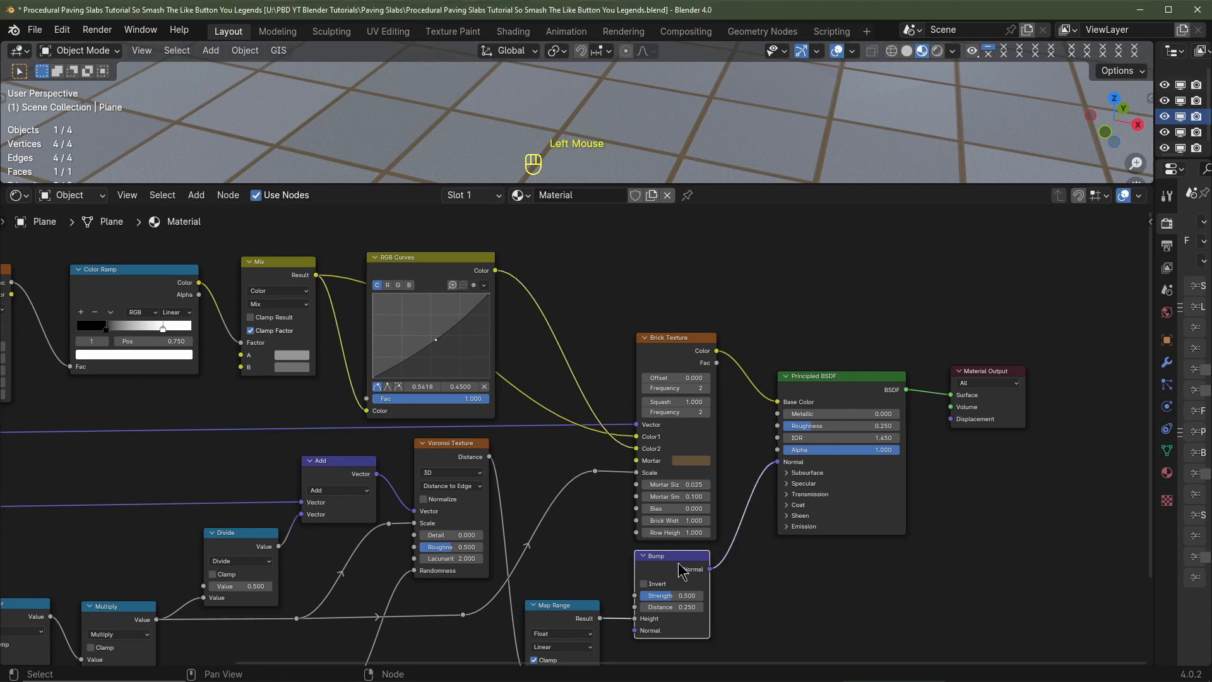
key("shift+d")
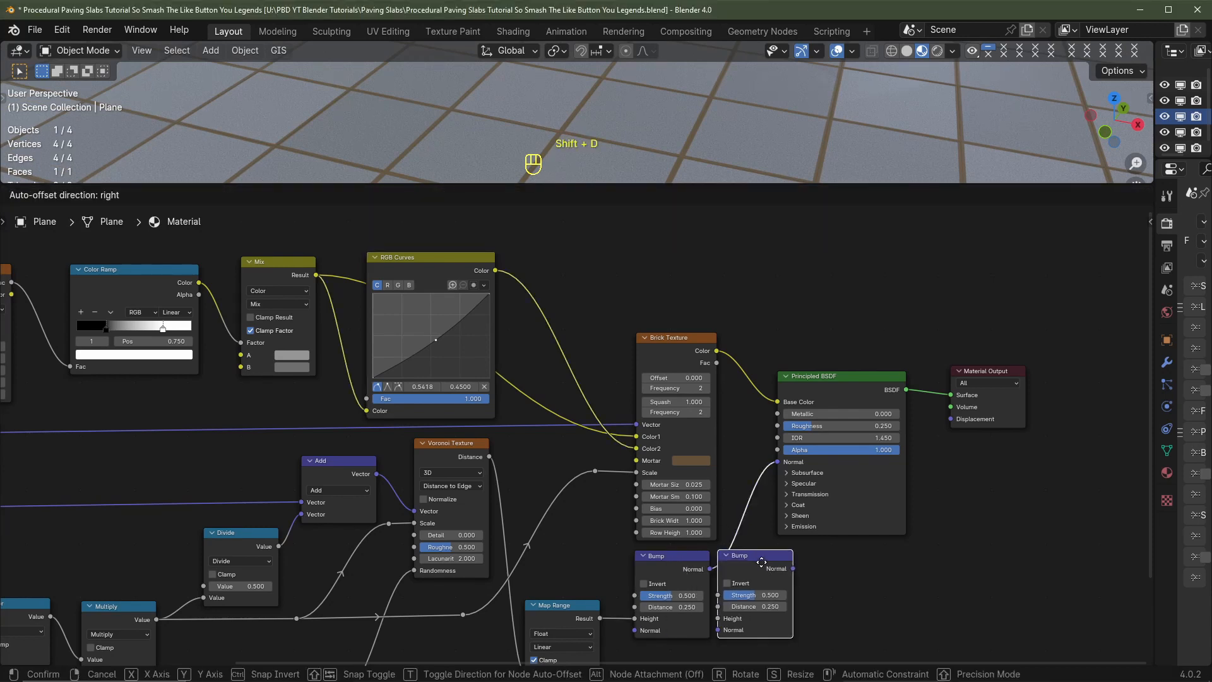
left_click(764, 566)
scroll(426, 442, "down", 2)
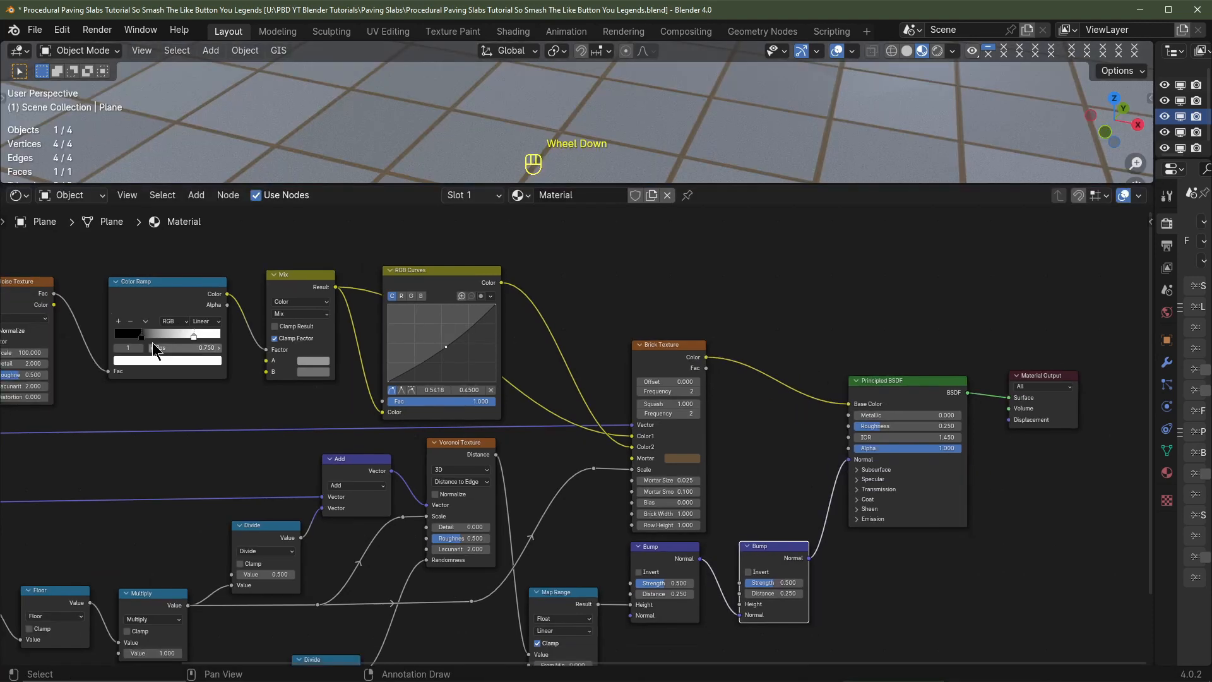
left_click(88, 303)
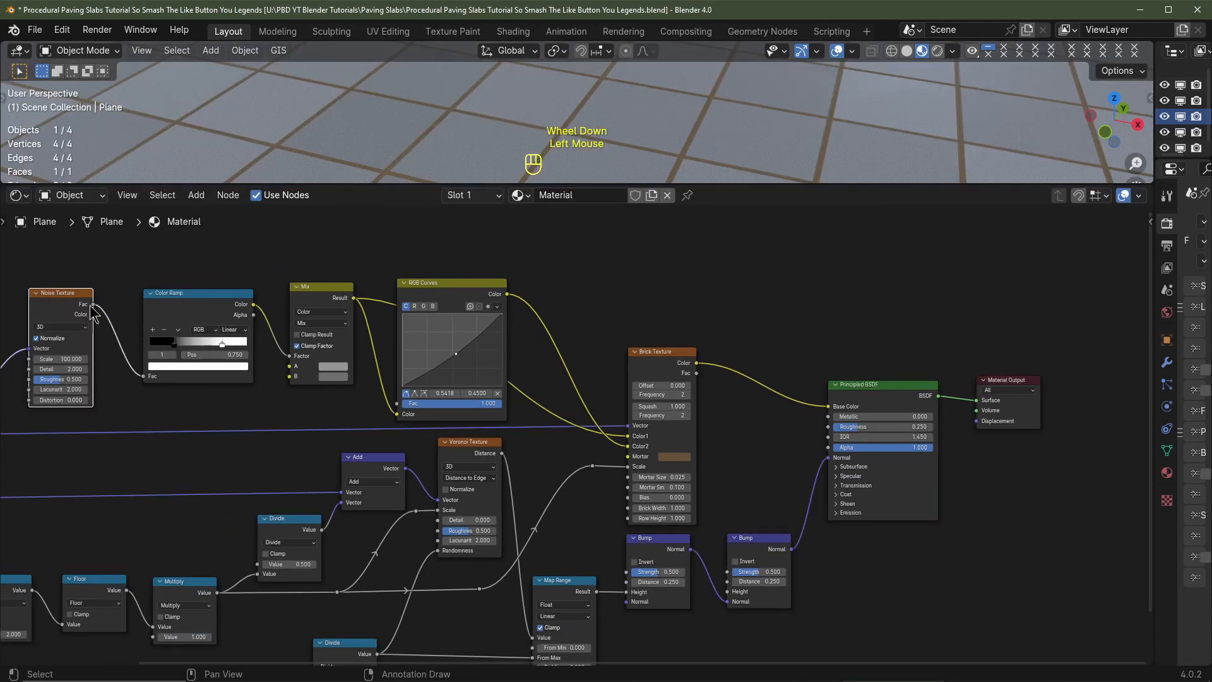
left_click_drag(92, 305, 731, 593)
Try a Strength and Distance of 0.25 on the second Bump node, and undo the last change
scroll(694, 172, "up", 4)
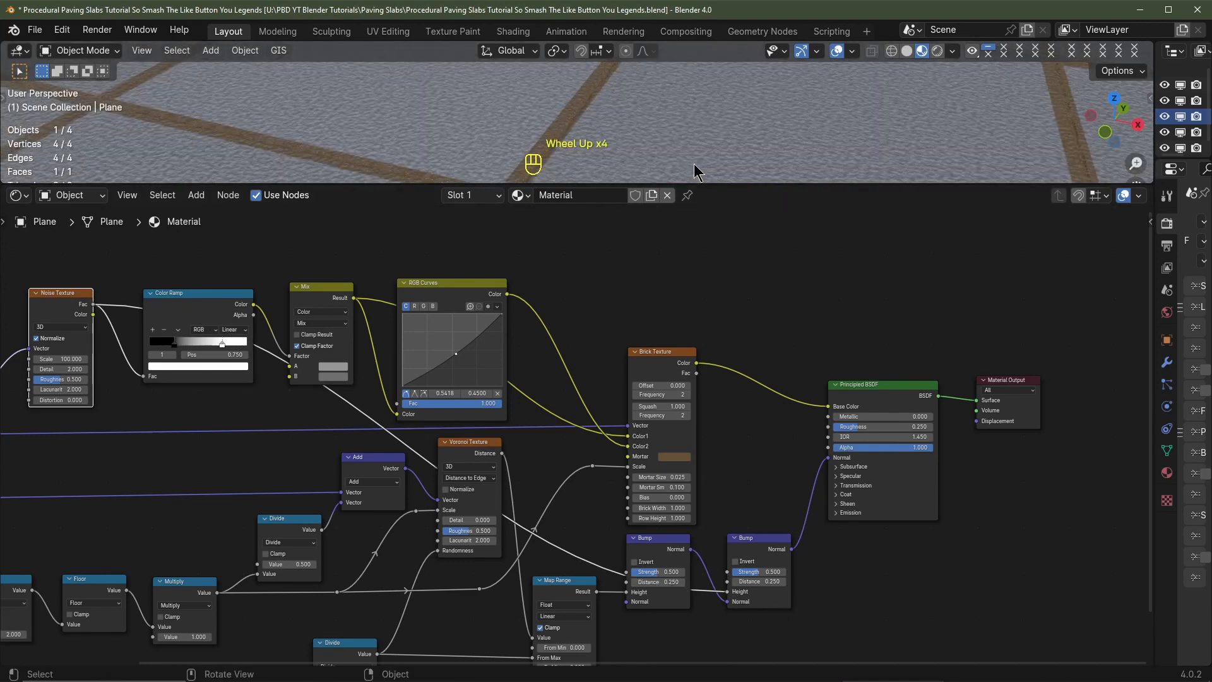
scroll(842, 574, "up", 2)
middle_click_drag(890, 608, 787, 515)
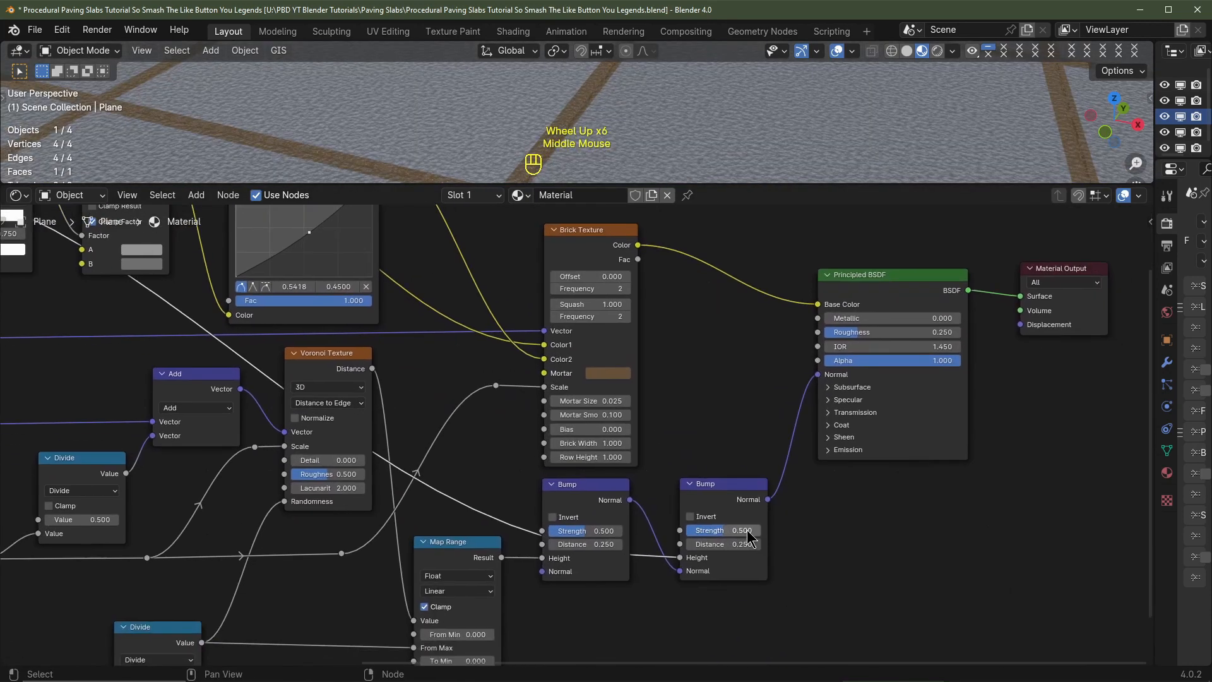
left_click(742, 531)
type(".25")
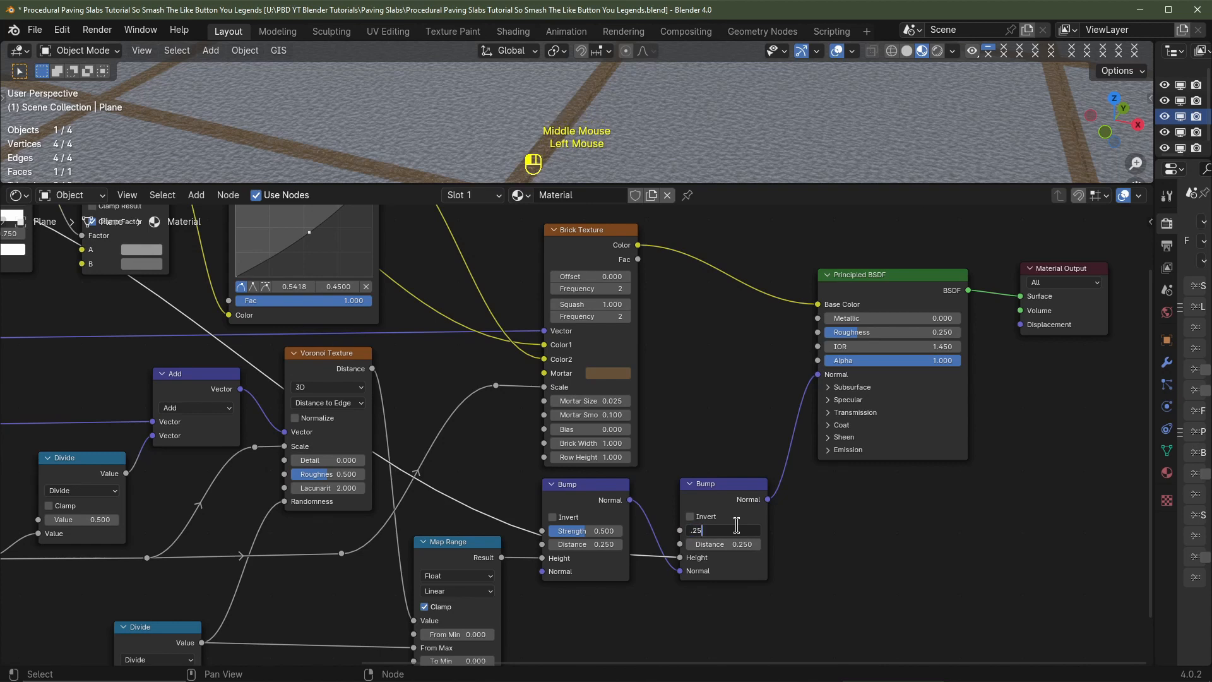
key("Tab")
type(".25")
key("Return")
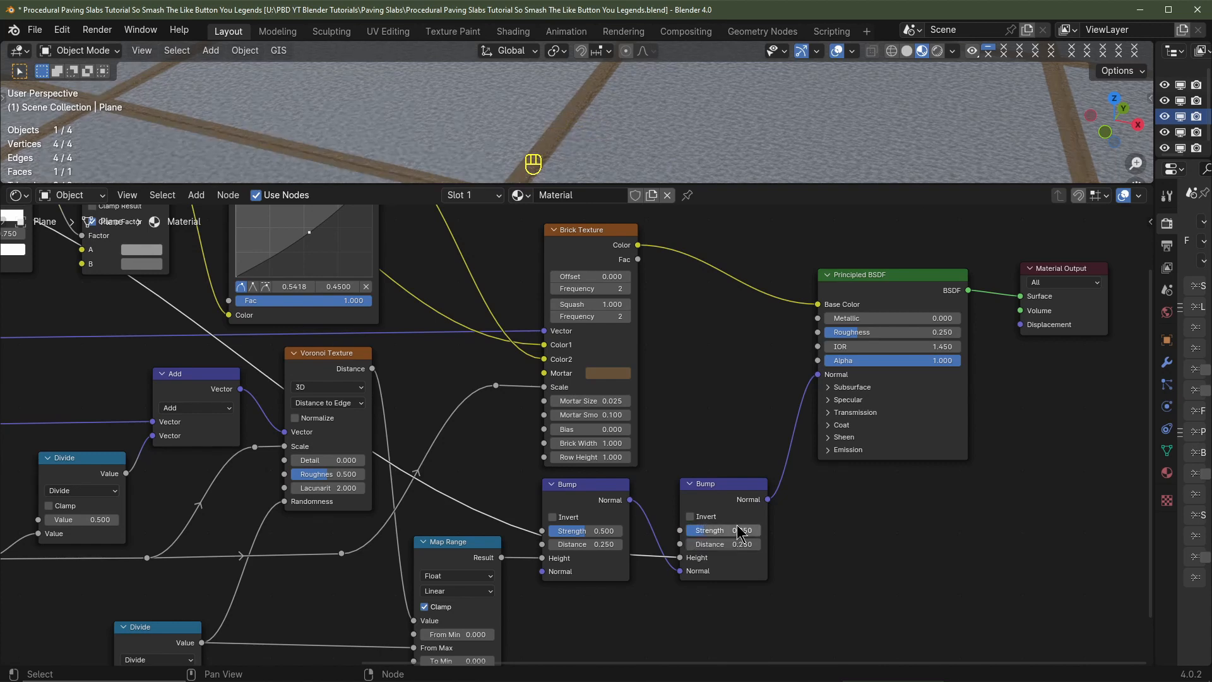
key("ctrl+z")
Set the second Bump node's Strength and Distance to 0.1
left_click(729, 529)
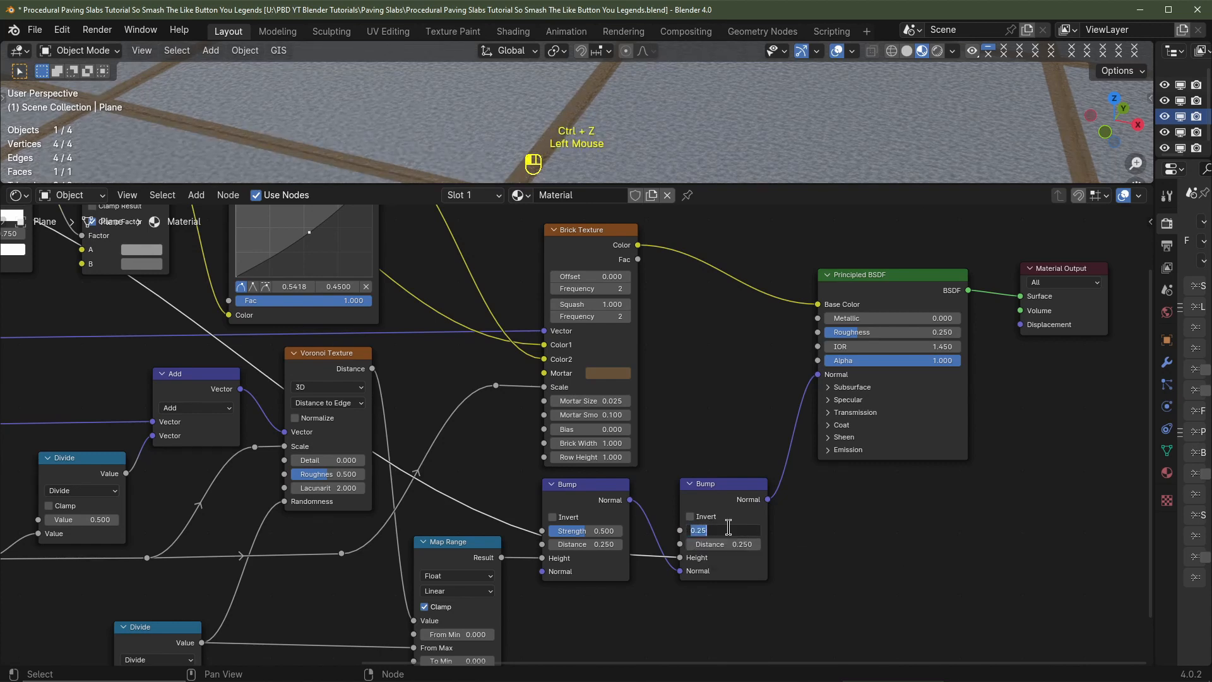
type(".1")
key("Tab")
type(".1")
key("Return")
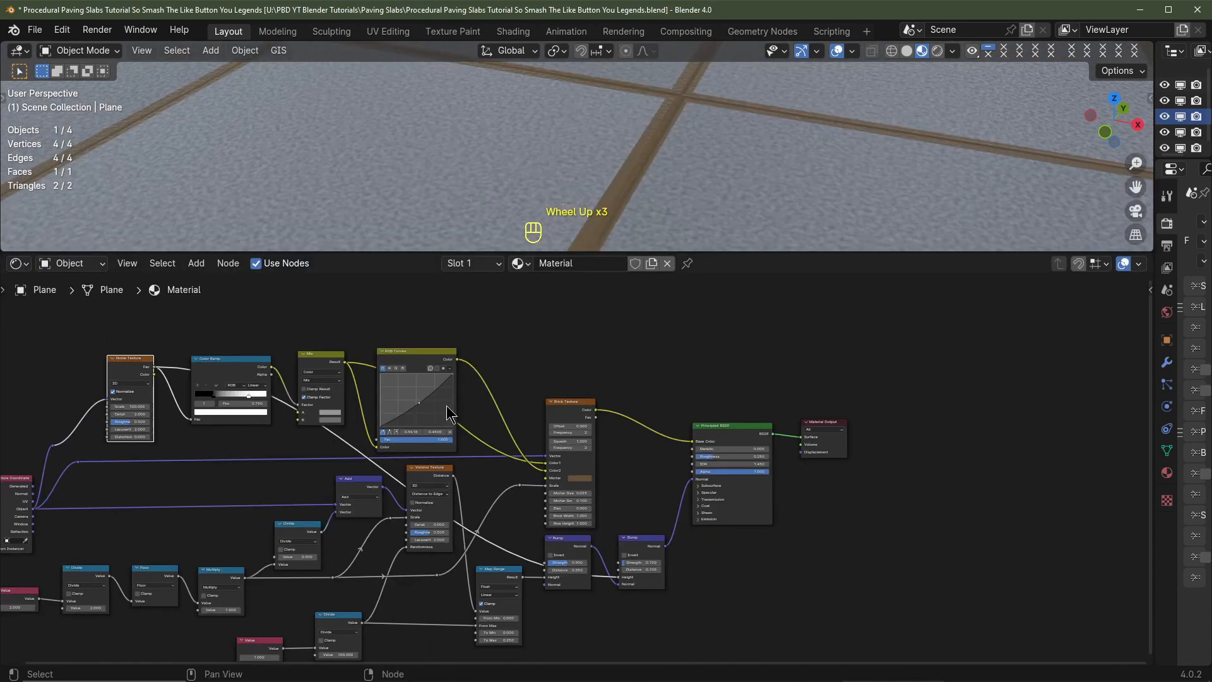
Examine the noise, ramp and Mix nodes, and check the slab surface both up close and from a distance
scroll(524, 486, "up", 2)
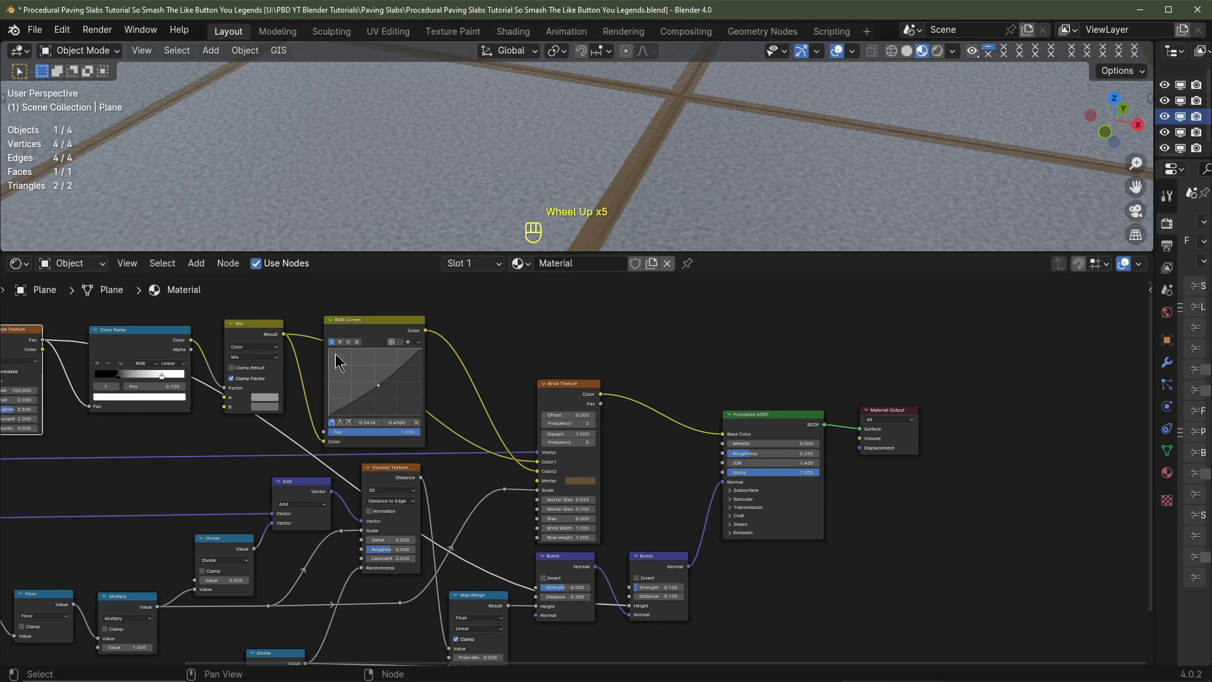
middle_click_drag(336, 363, 470, 394)
scroll(372, 423, "up", 2)
middle_click_drag(228, 421, 445, 426)
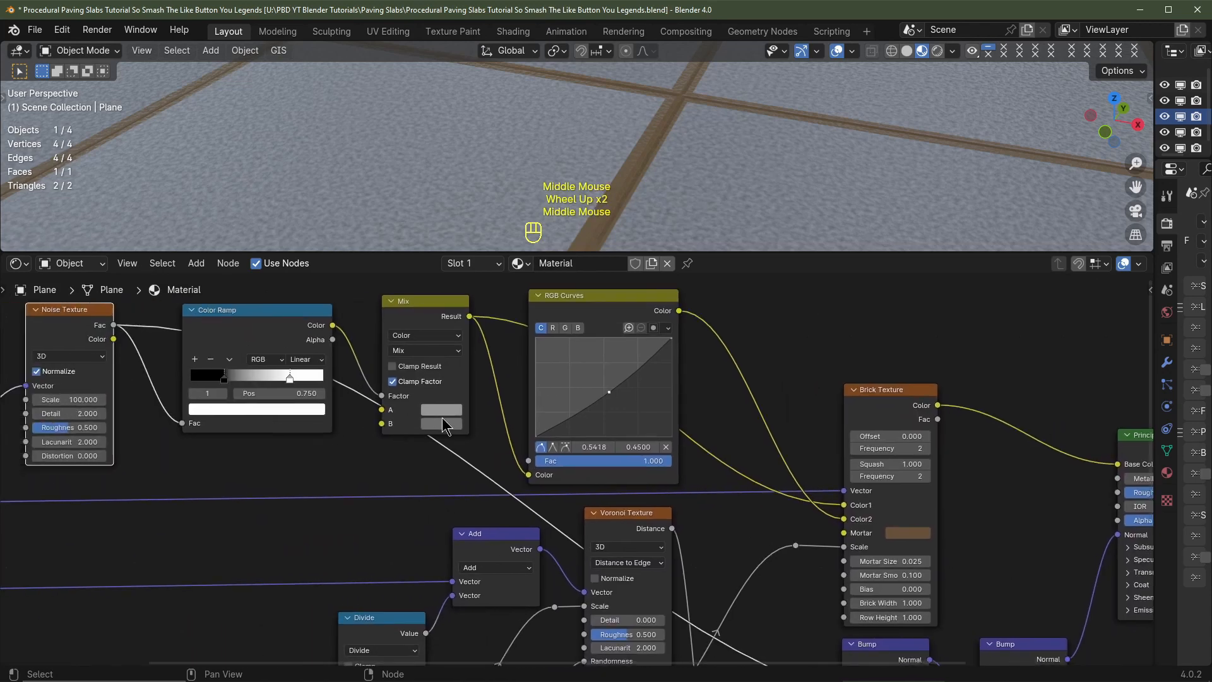
scroll(411, 184, "down", 1)
scroll(442, 157, "down", 1)
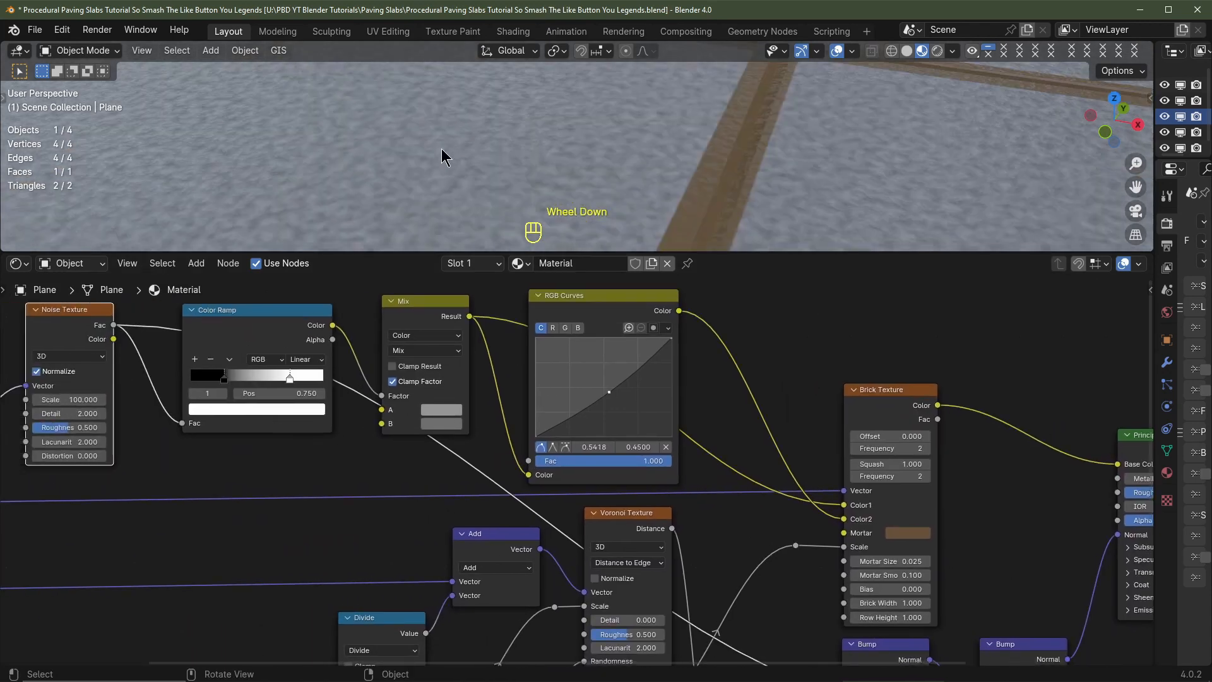
scroll(444, 153, "down", 6)
middle_click_drag(443, 153, 517, 181, "shift")
scroll(517, 181, "down", 1)
Duplicate the Noise Texture with its Vector link kept above the original, and move the shared reroute up level with the lower Vector input
middle_click_drag(700, 392, 736, 453)
middle_click_drag(362, 377, 389, 455)
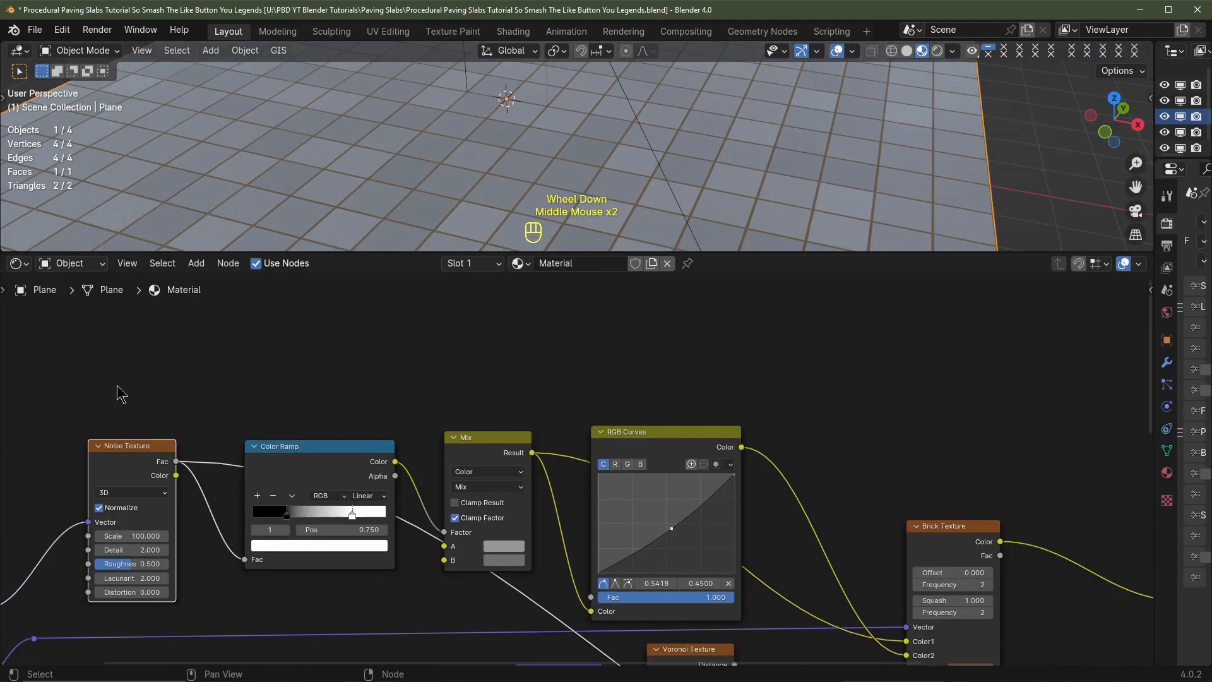
left_click(120, 452)
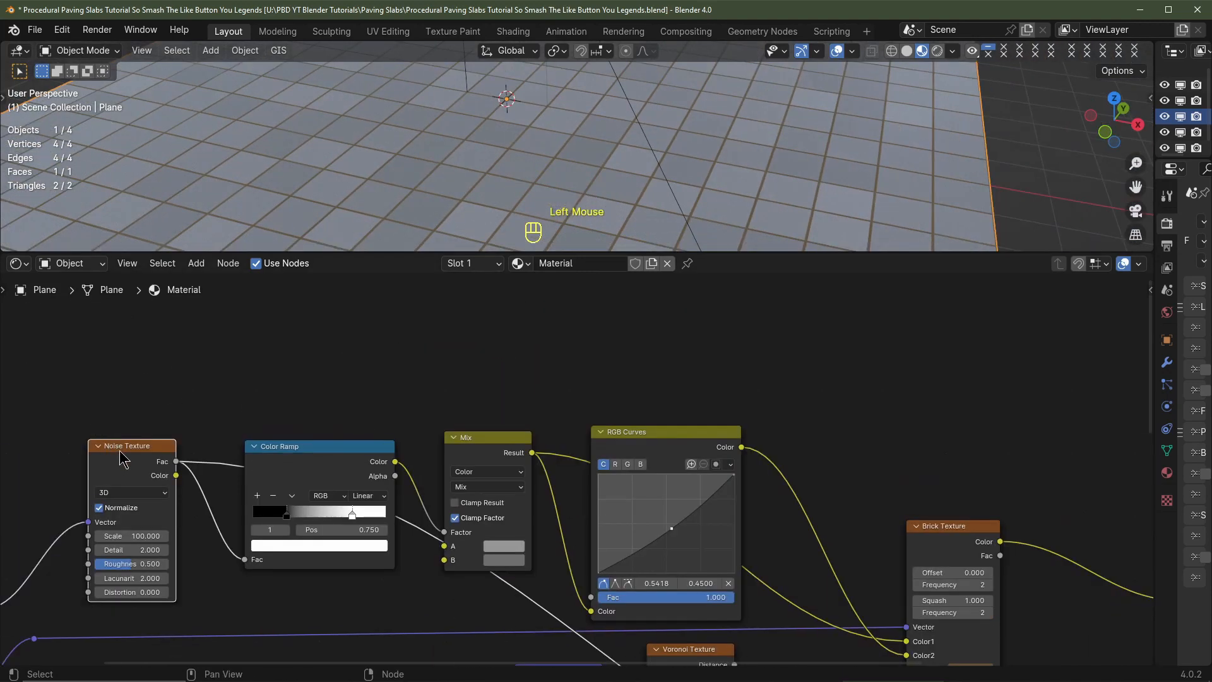
key("ctrl")
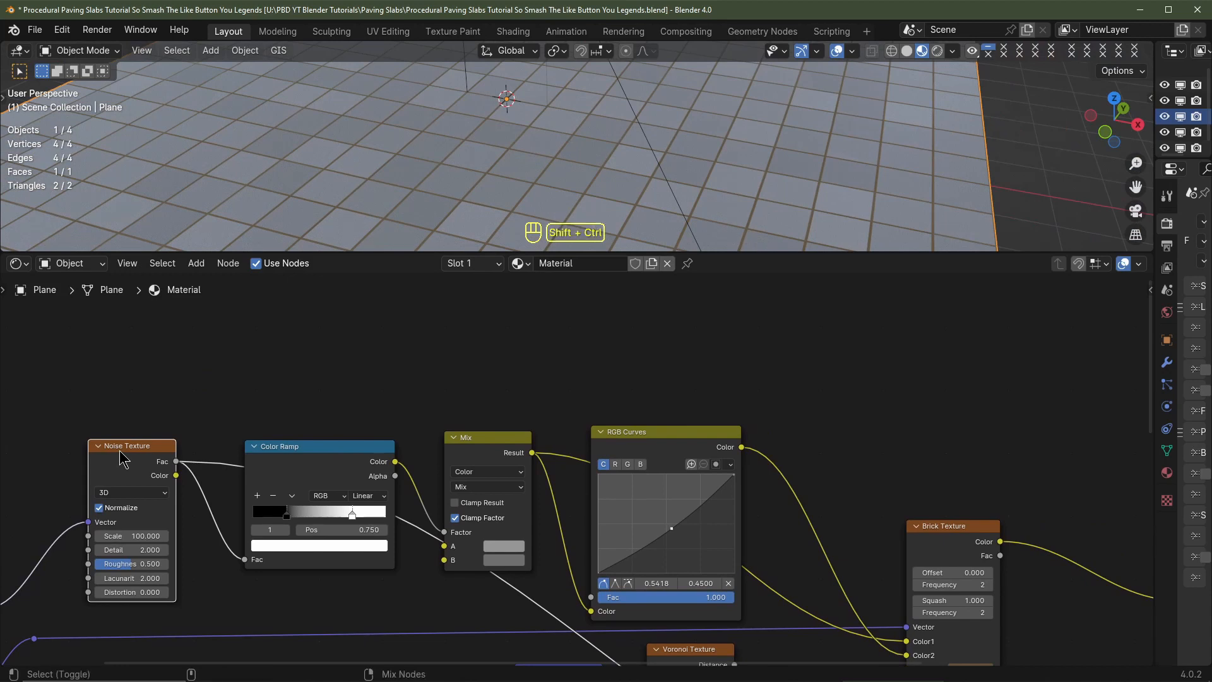
key("ctrl+shift+d")
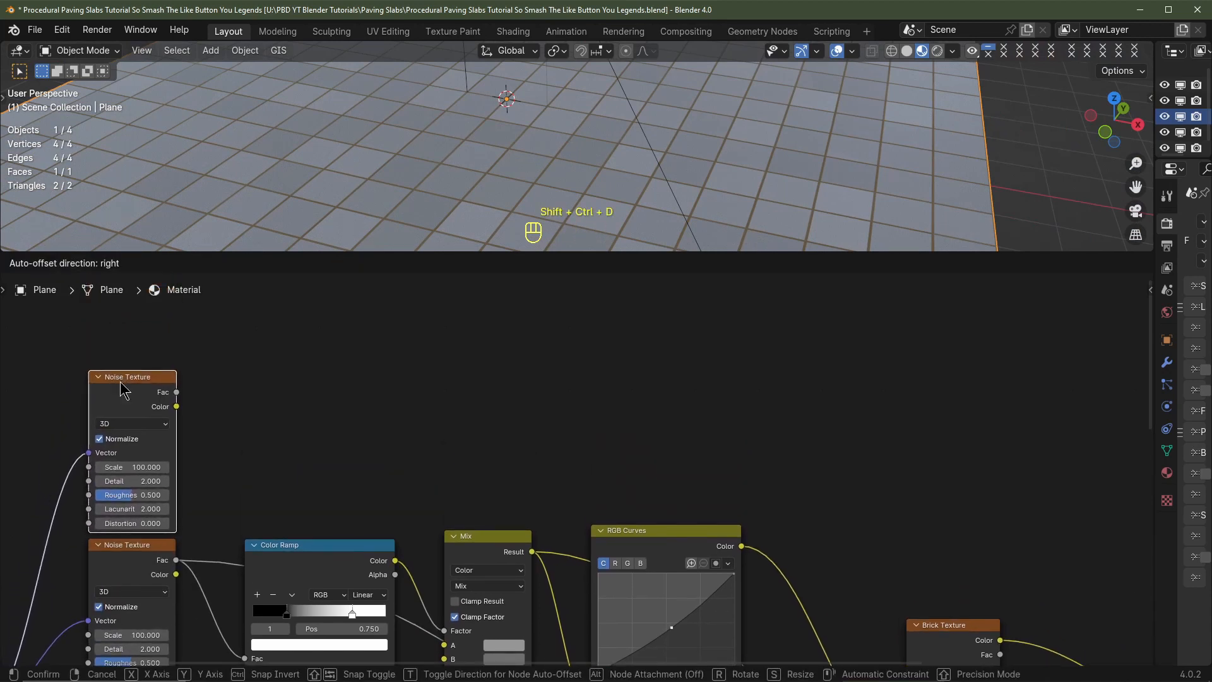
left_click(122, 385)
middle_click_drag(8, 666, 151, 499)
left_click(132, 534)
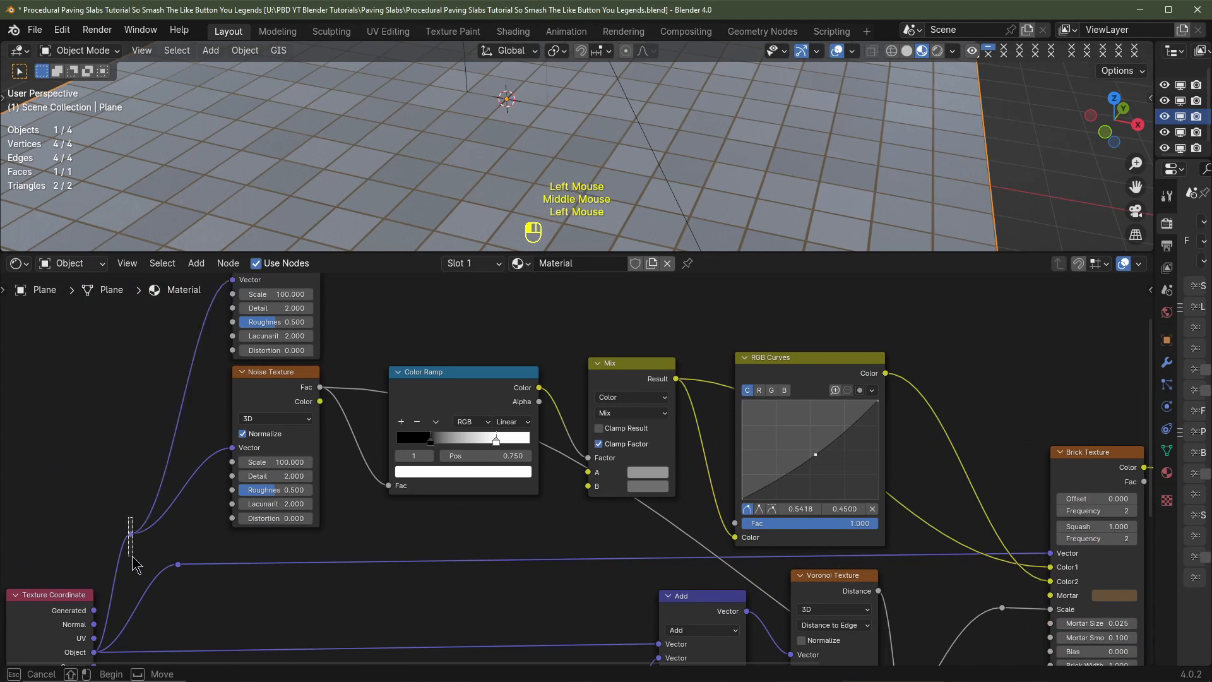
key("g")
left_click(136, 460)
Duplicate the Color Ramp and place the copy beside the upper Noise Texture
scroll(400, 403, "down", 2)
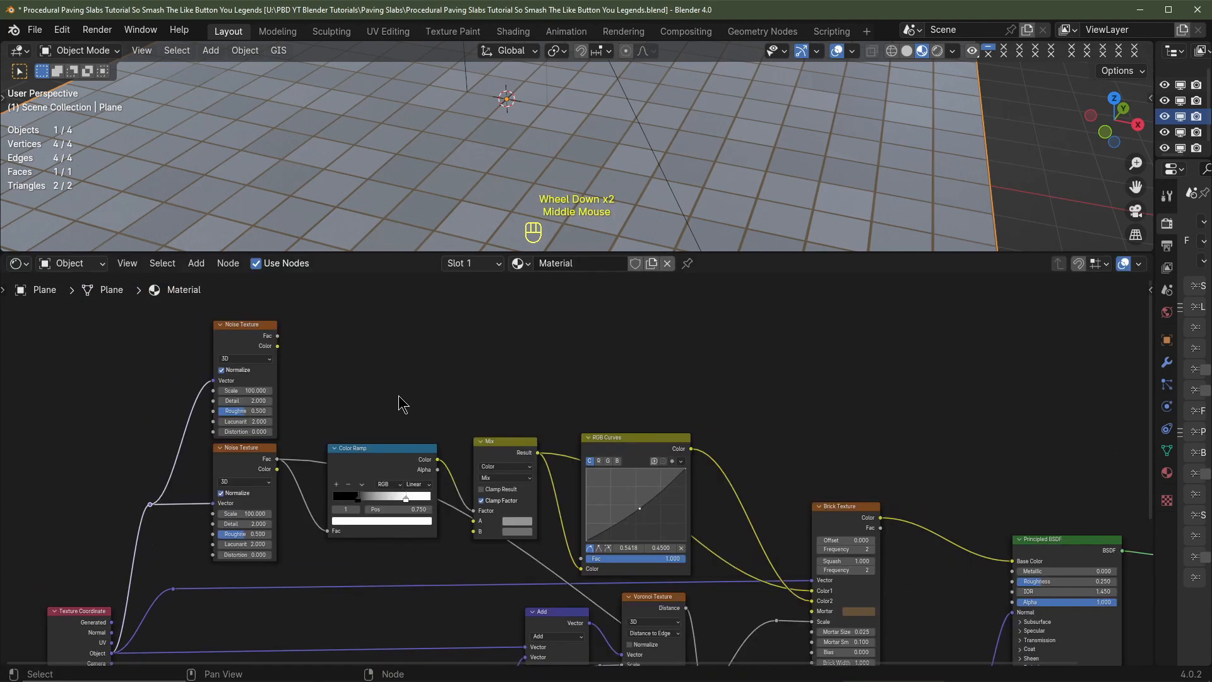
left_click(387, 458)
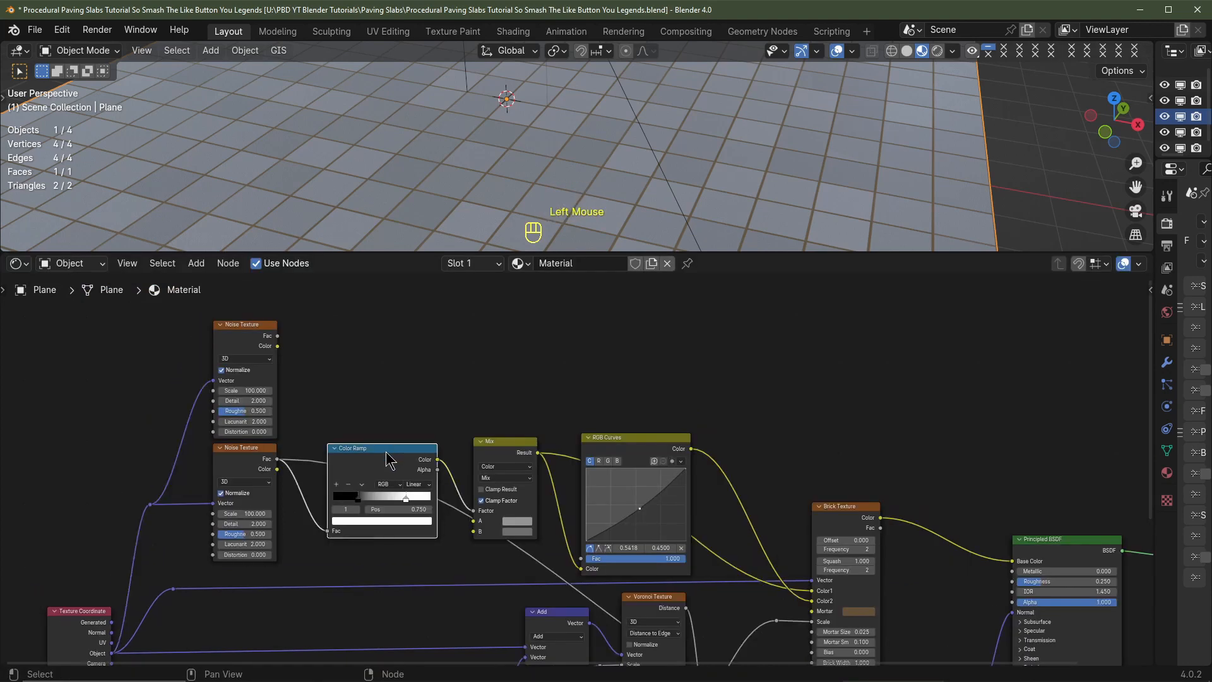
key("shift+d")
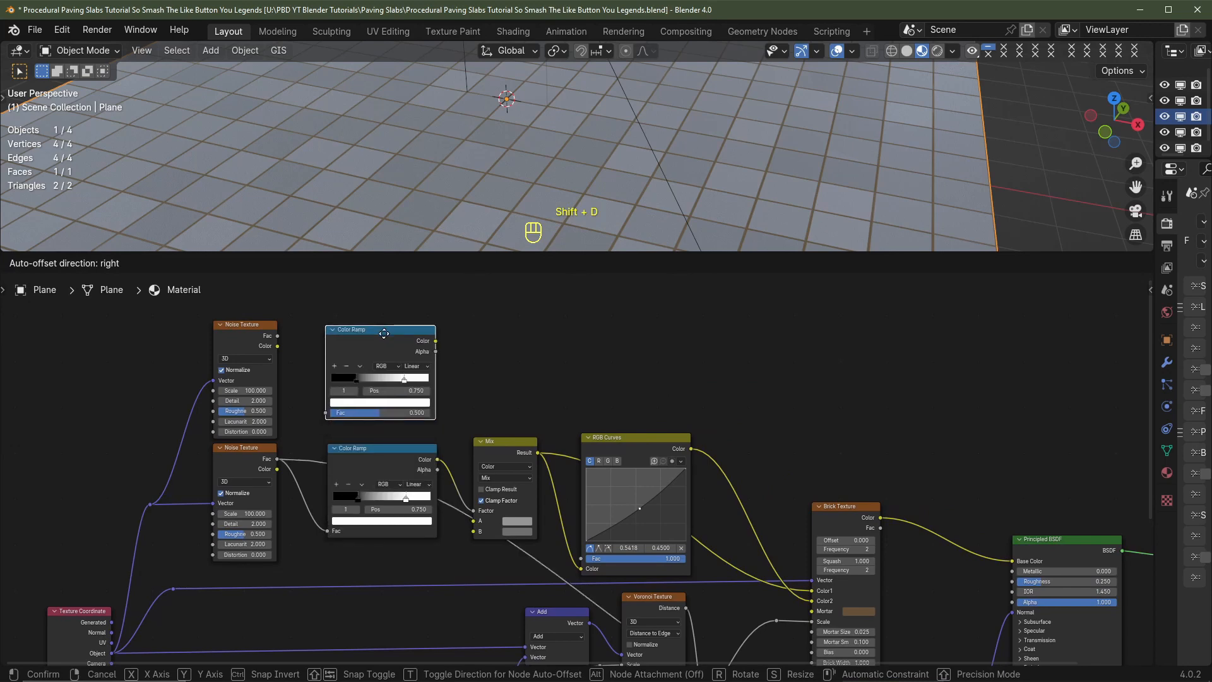
left_click(383, 333)
Insert a Mix Color node between the Brick Texture and the Principled BSDF's Base Color, with the Brick Texture's Color feeding both A and B
middle_click_drag(797, 413, 522, 384)
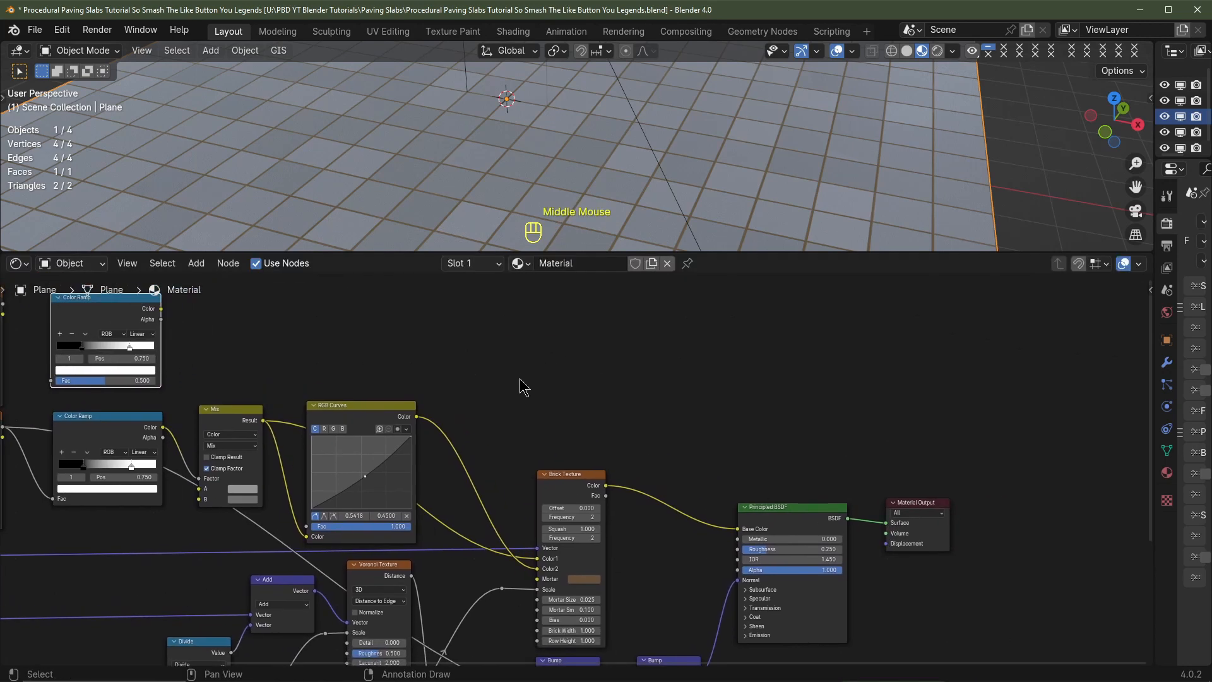
key("shift+a")
mouse_move(521, 385)
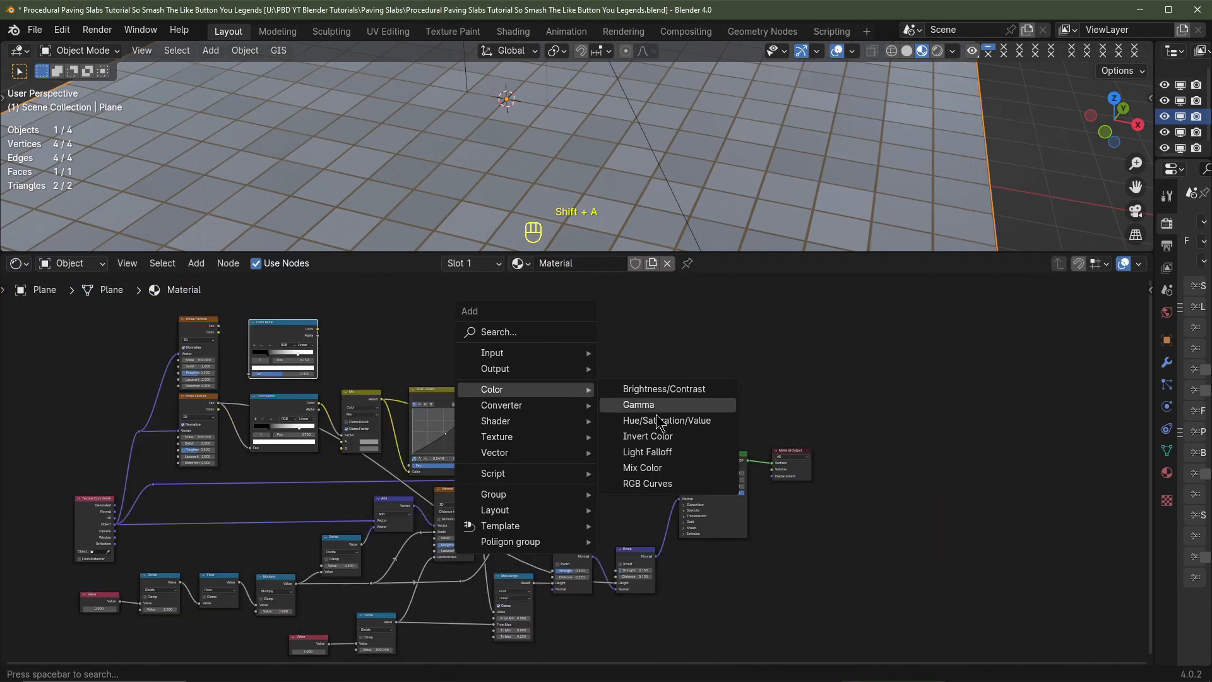
left_click(607, 458)
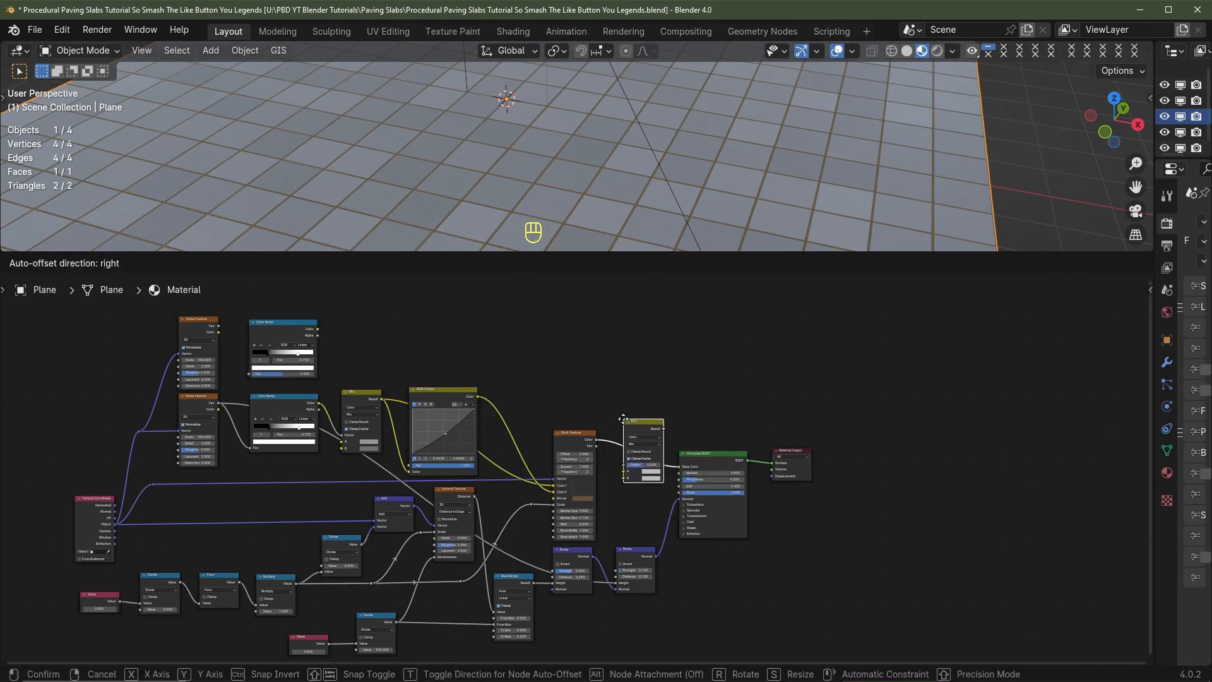
left_click(623, 418)
scroll(688, 519, "up", 2)
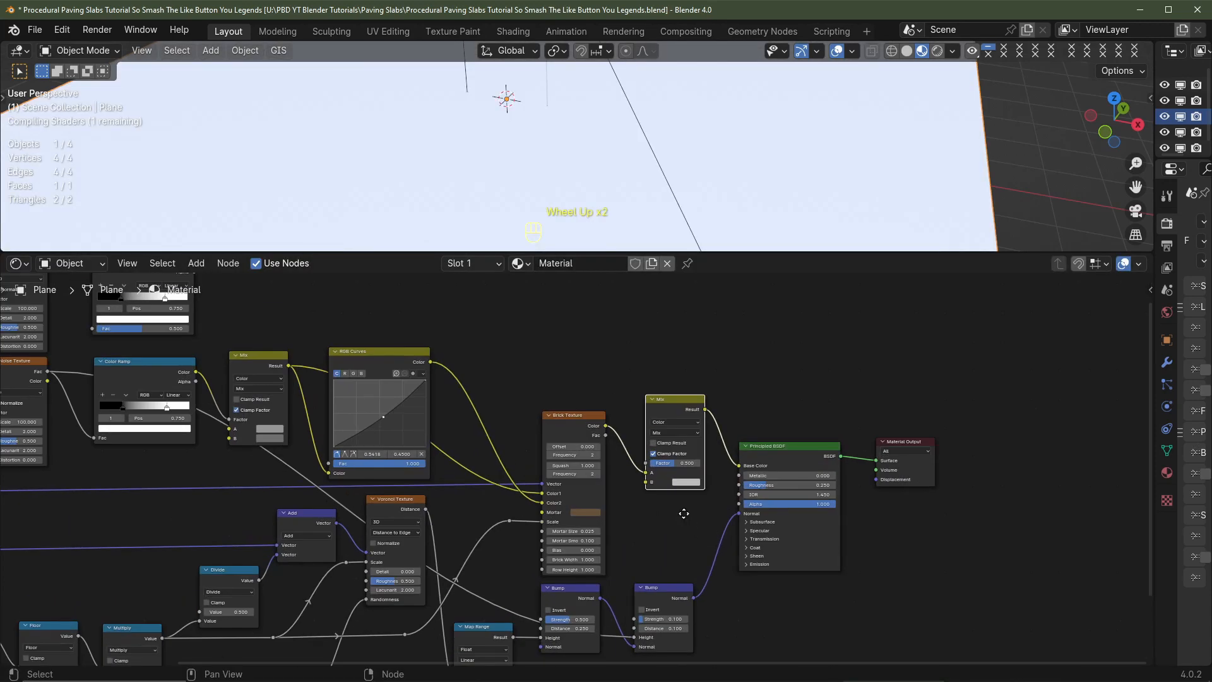
middle_click_drag(684, 513, 578, 520)
left_click_drag(559, 407, 560, 360)
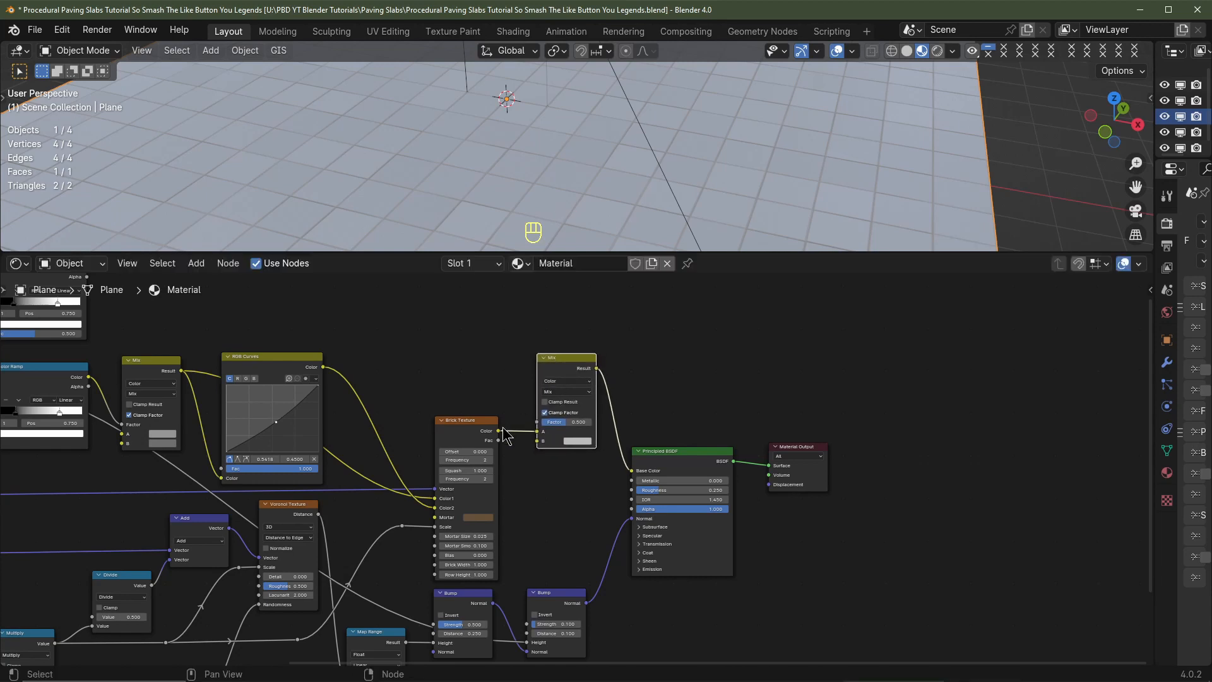
left_click_drag(500, 431, 538, 441)
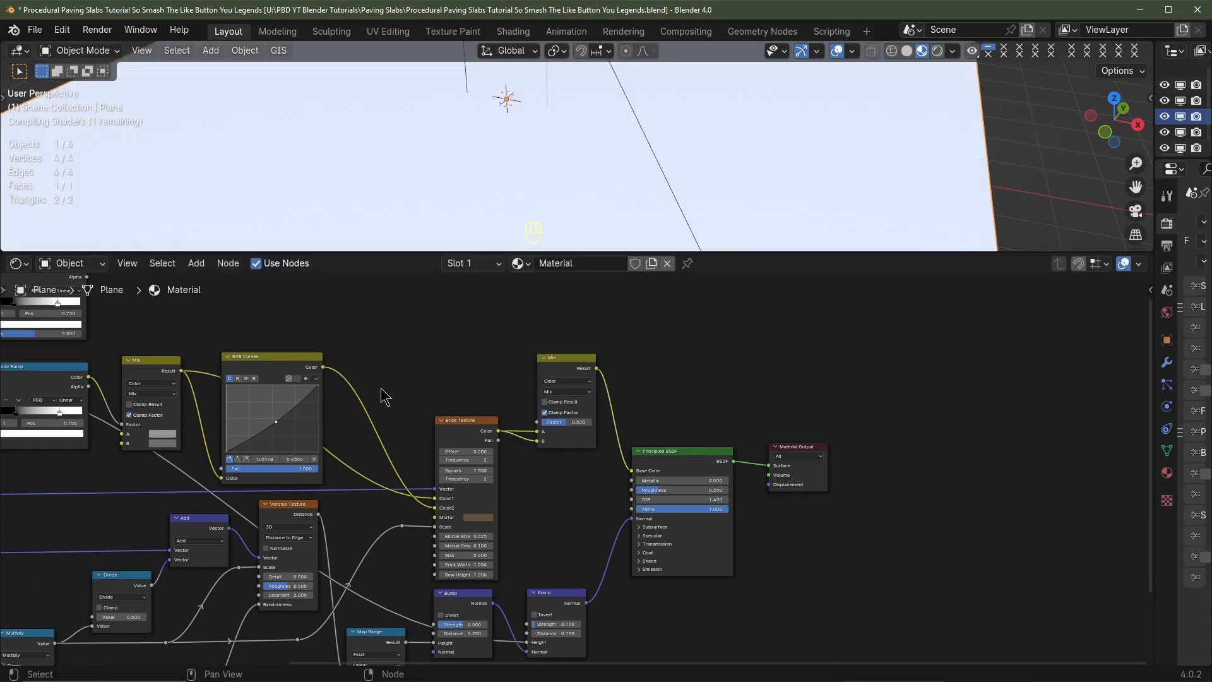
Insert an RGB Curves node between the Brick Texture's Color and the new Mix's B input, and lower its midpoint to about 0.59, 0.415
key("shift+a")
mouse_move(543, 473)
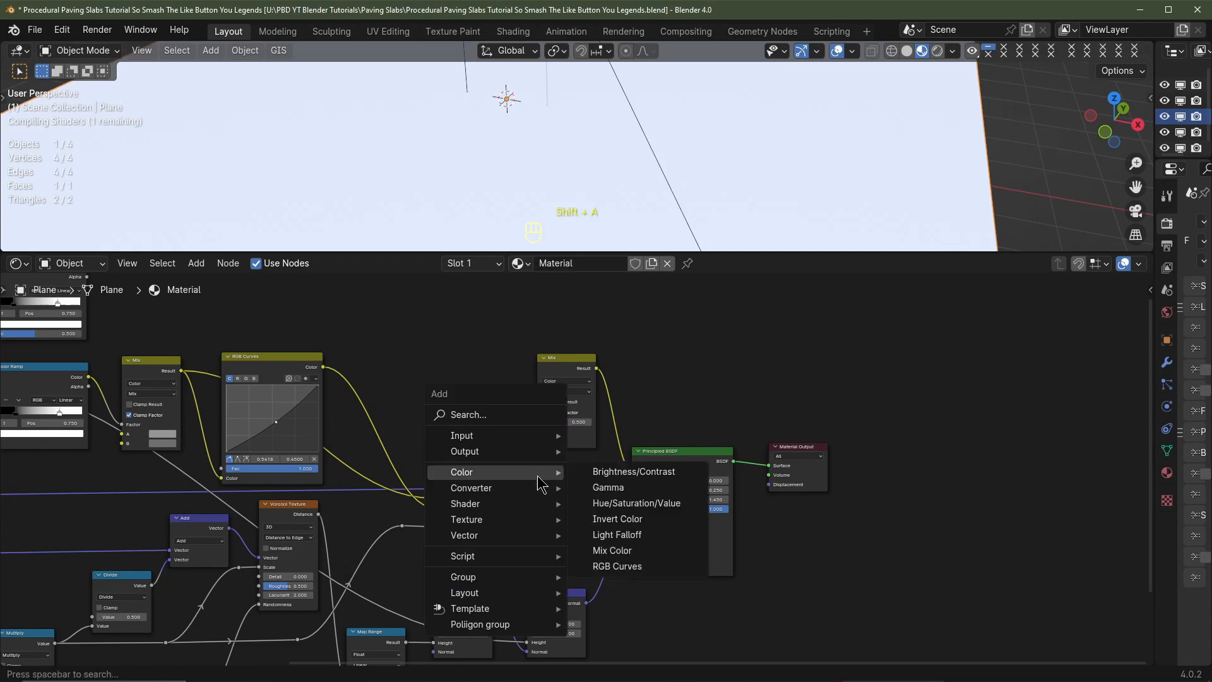
left_click(631, 564)
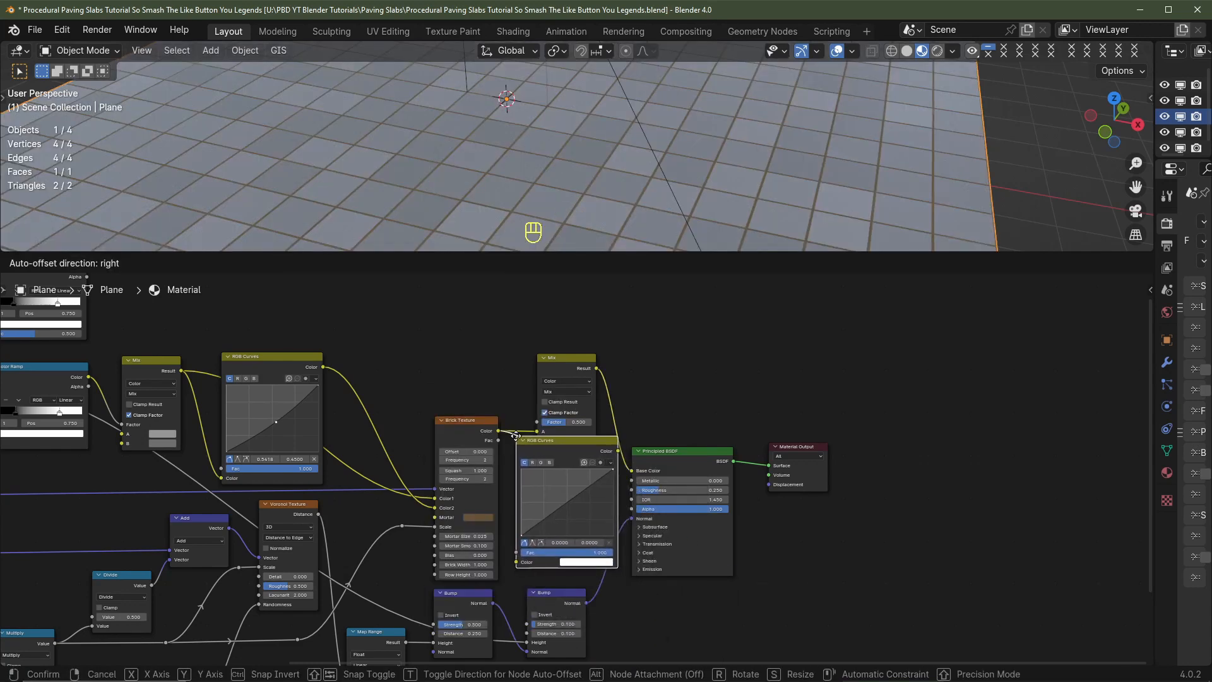
left_click(516, 435)
scroll(480, 488, "up", 2)
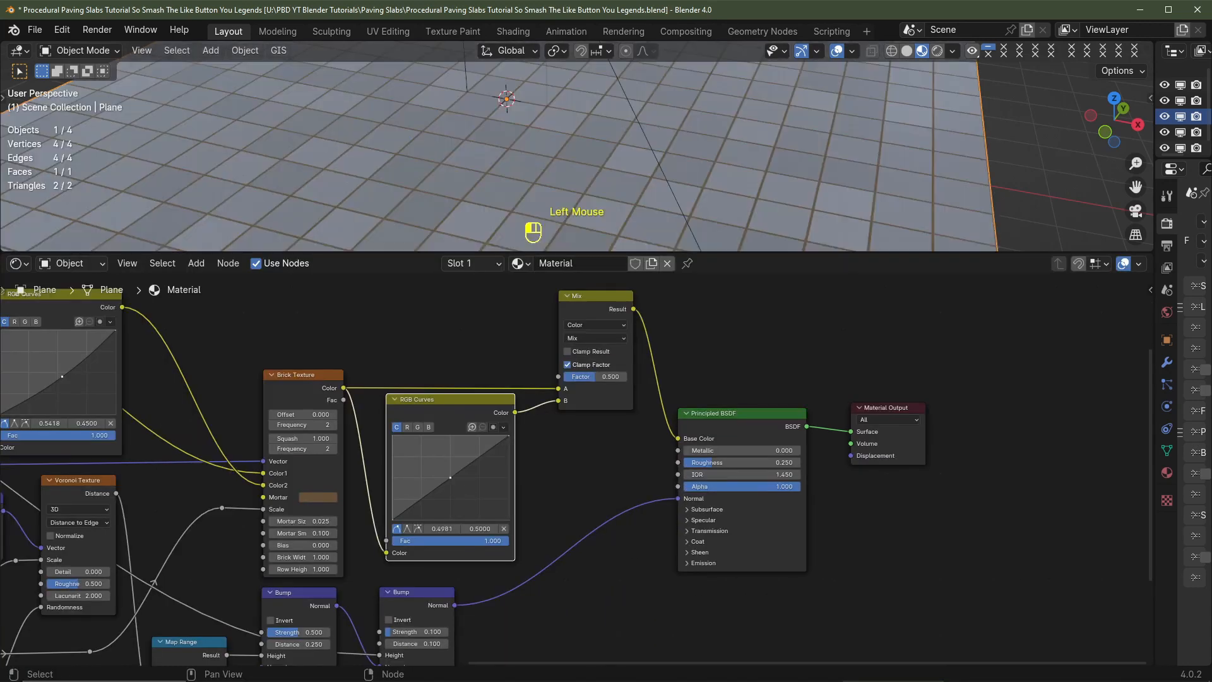
left_click_drag(453, 477, 461, 485)
Connect the upper Noise Texture's Fac through the duplicated Color Ramp to the Factor of the Mix node before the Principled BSDF
scroll(461, 485, "down", 3)
middle_click_drag(36, 307, 429, 408)
scroll(108, 352, "up", 1)
scroll(274, 362, "up", 2)
left_click_drag(209, 315, 261, 399)
middle_click_drag(569, 387, 357, 391)
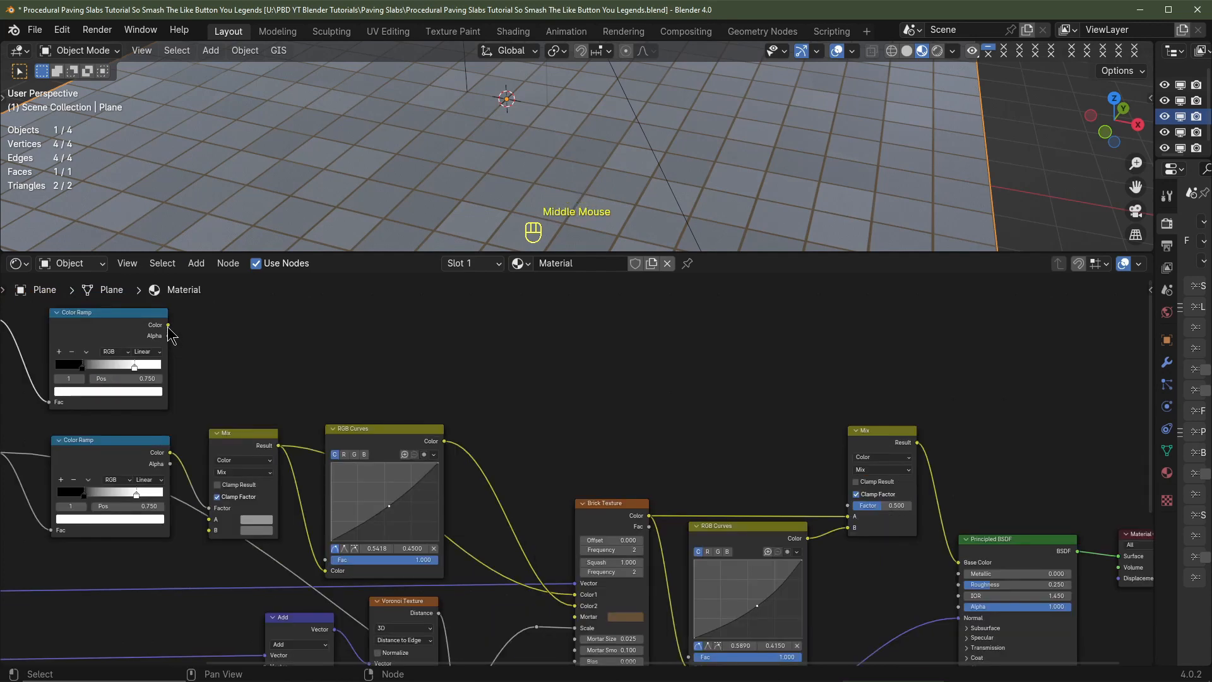
left_click_drag(168, 324, 848, 509)
Try lower Scale values on the upper Noise Texture, ending with 1.5
scroll(848, 508, "up", 2)
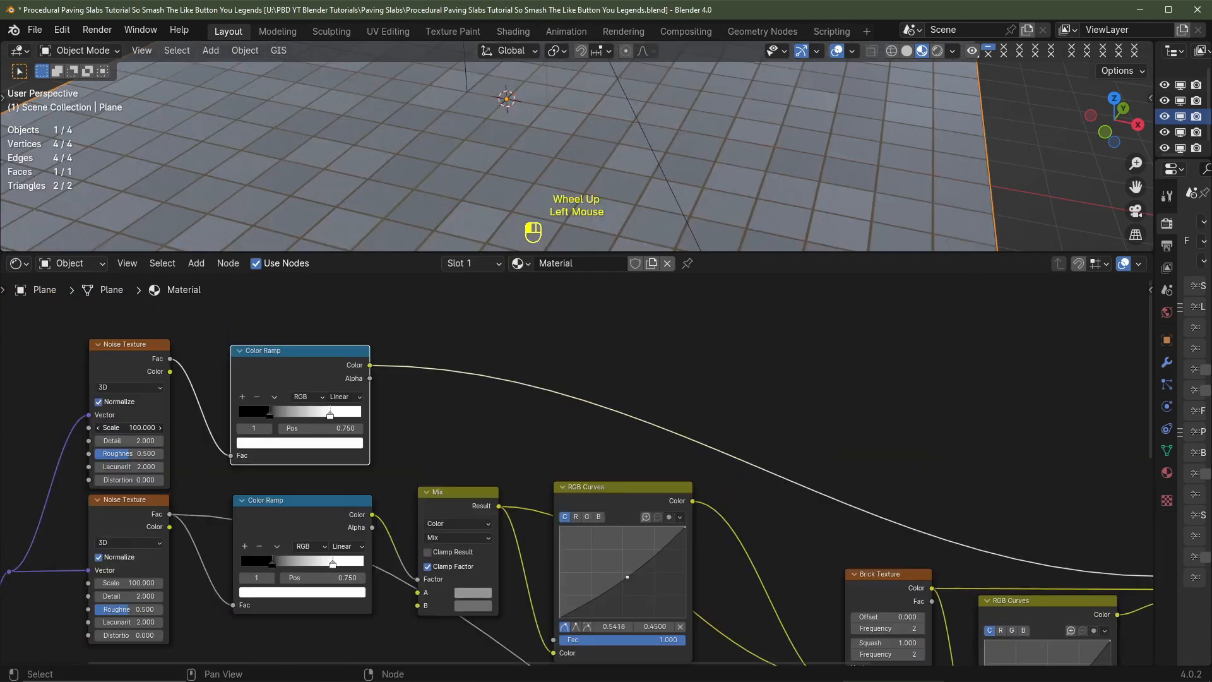
left_click_drag(138, 426, 101, 427)
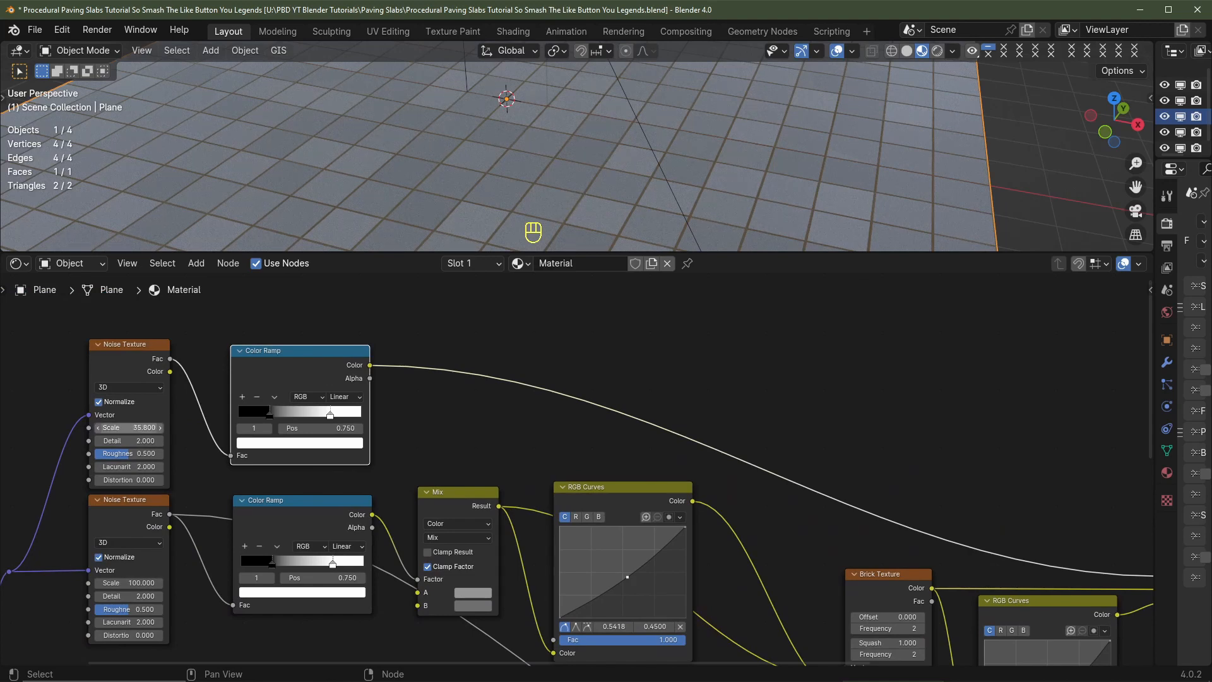
left_click(137, 426)
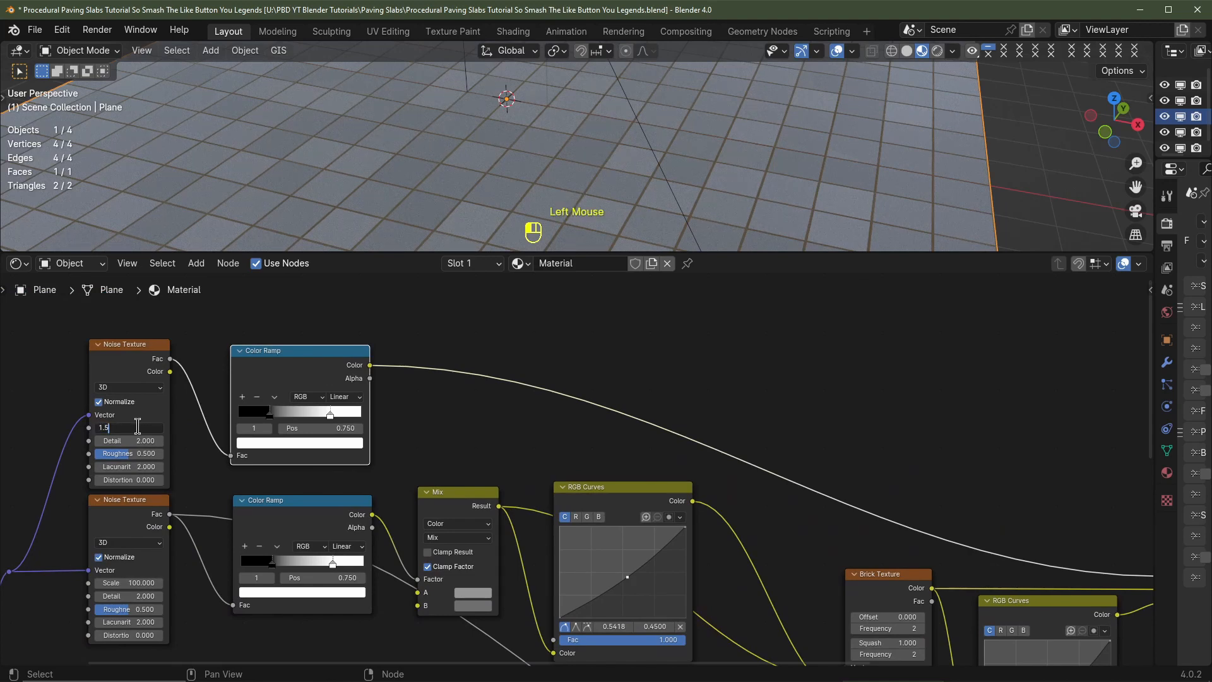
type("1.5")
key("Return")
Set the upper Noise Texture's Scale to 1, Detail to 8 and Roughness to 0.75
left_click_drag(145, 430, 111, 430)
left_click(145, 430)
type("1")
key("Return")
left_click(145, 440)
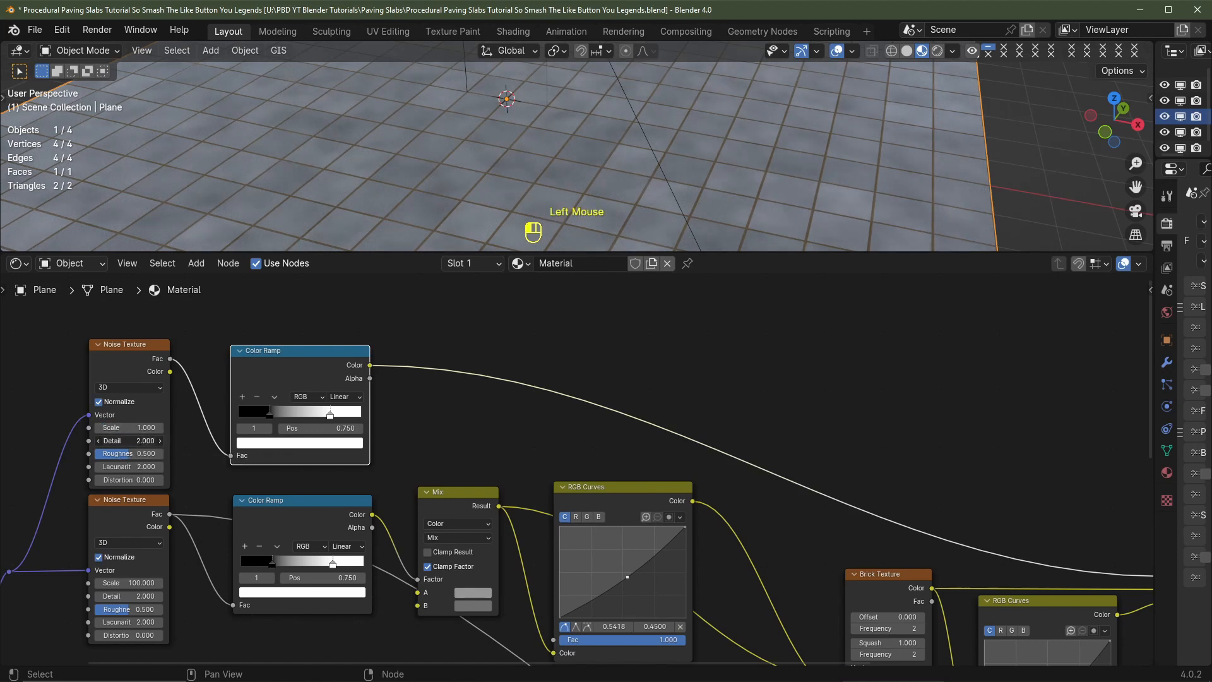
type("8")
key("Return")
double_click(143, 452)
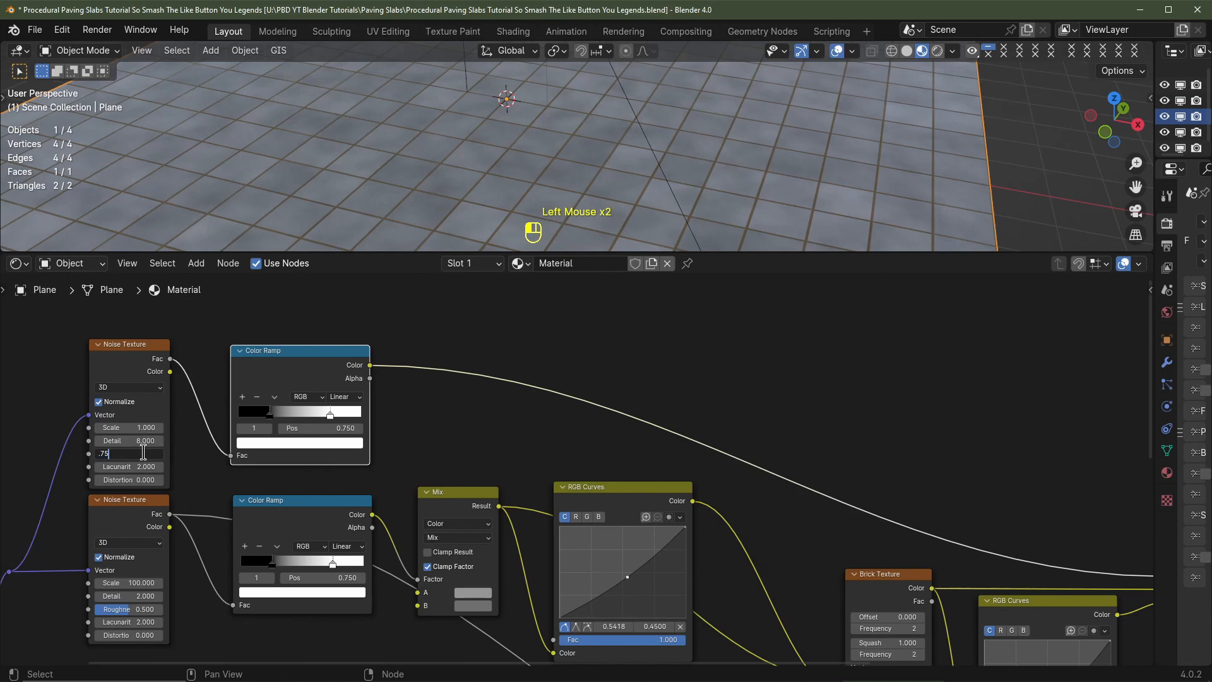
key("Return")
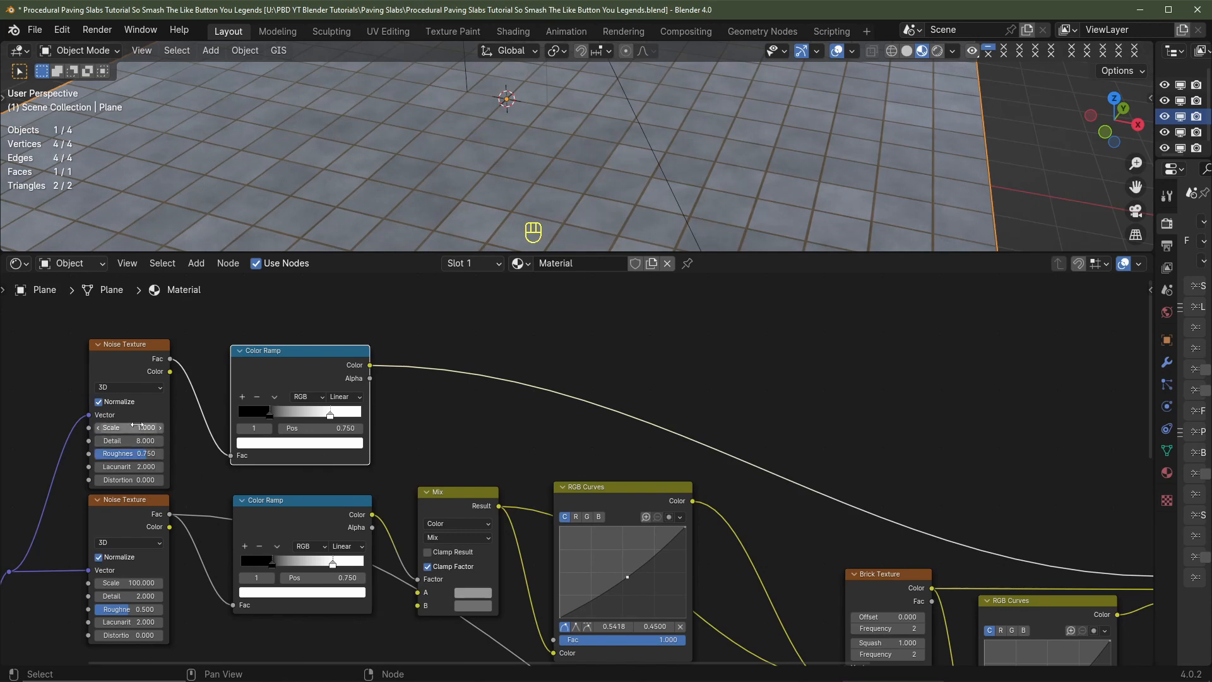
left_click_drag(129, 427, 146, 427)
Connect the upper Color Ramp's Color to the Principled BSDF's Roughness and check the slabs in the viewport
scroll(488, 595, "down", 5)
middle_click_drag(488, 594, 166, 526)
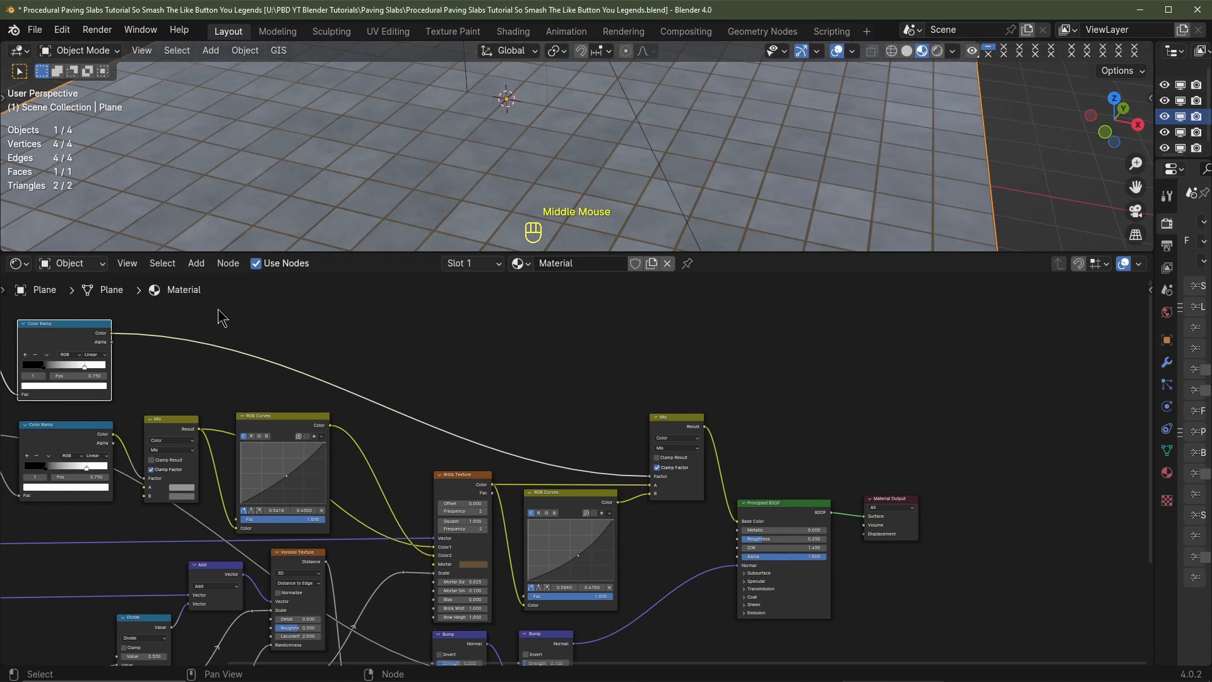
left_click_drag(111, 334, 747, 551)
scroll(781, 564, "up", 2)
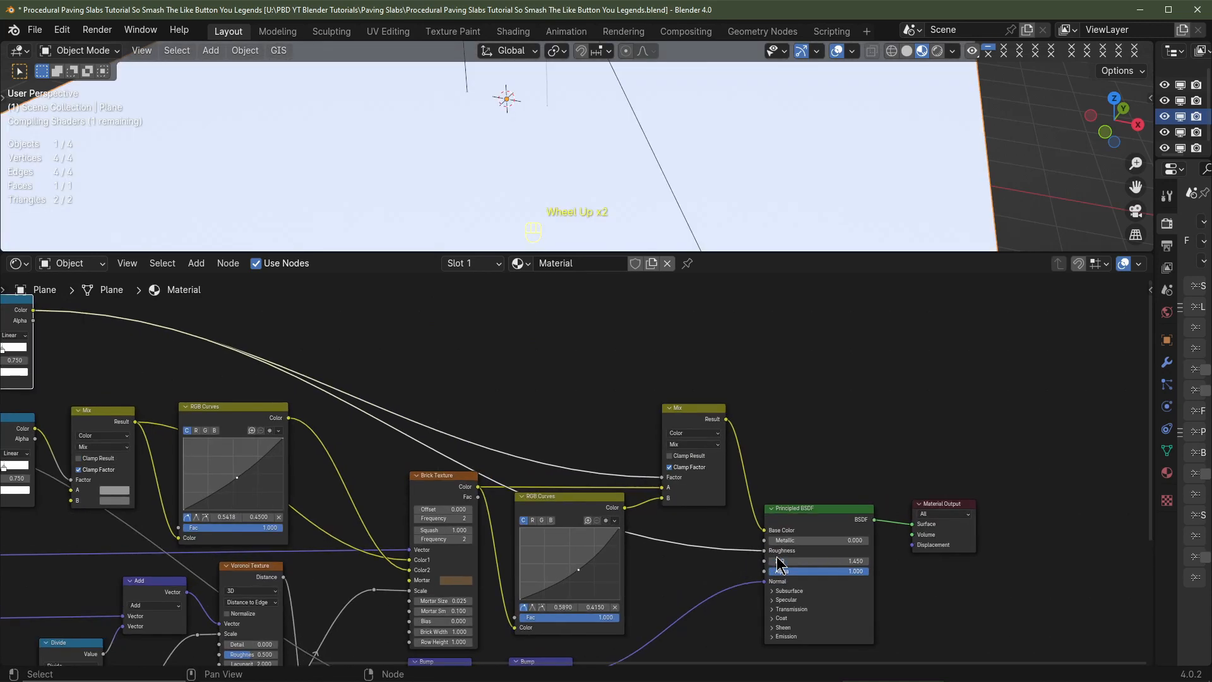
middle_click_drag(250, 407, 507, 428)
scroll(240, 347, "up", 3)
left_click(199, 382)
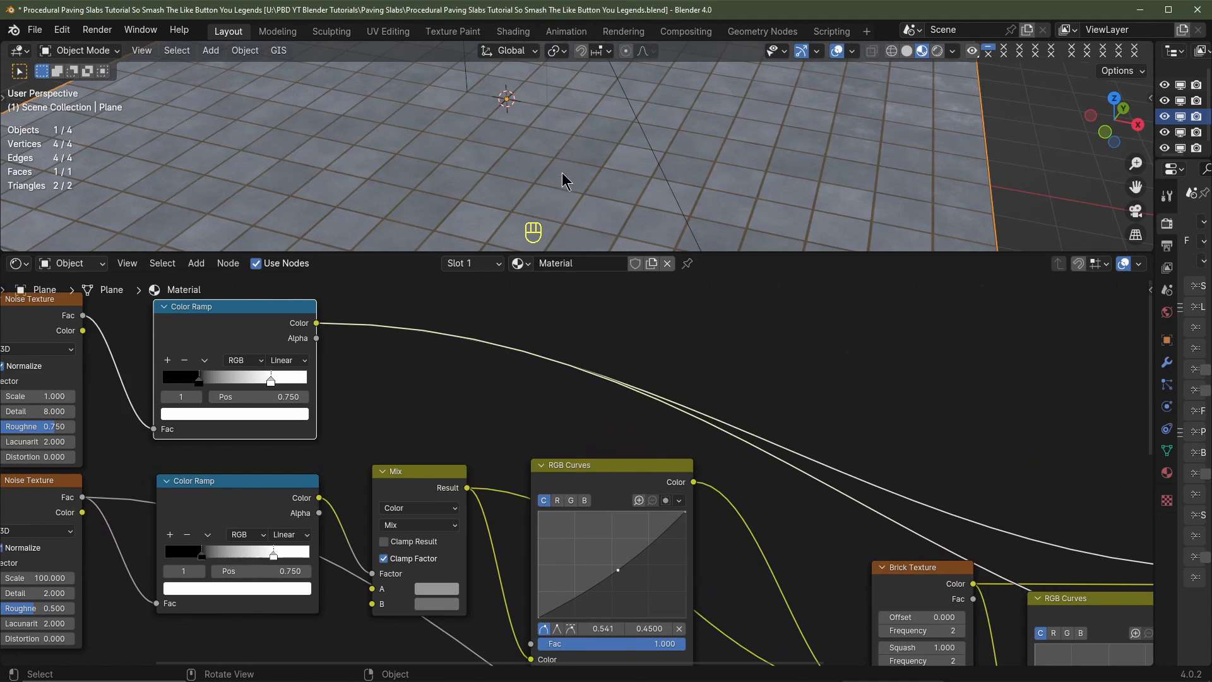
mouse_move(565, 181)
middle_mouse_down()
mouse_move(587, 143)
mouse_move(573, 135)
mouse_move(555, 144)
mouse_move(568, 190)
middle_mouse_up()
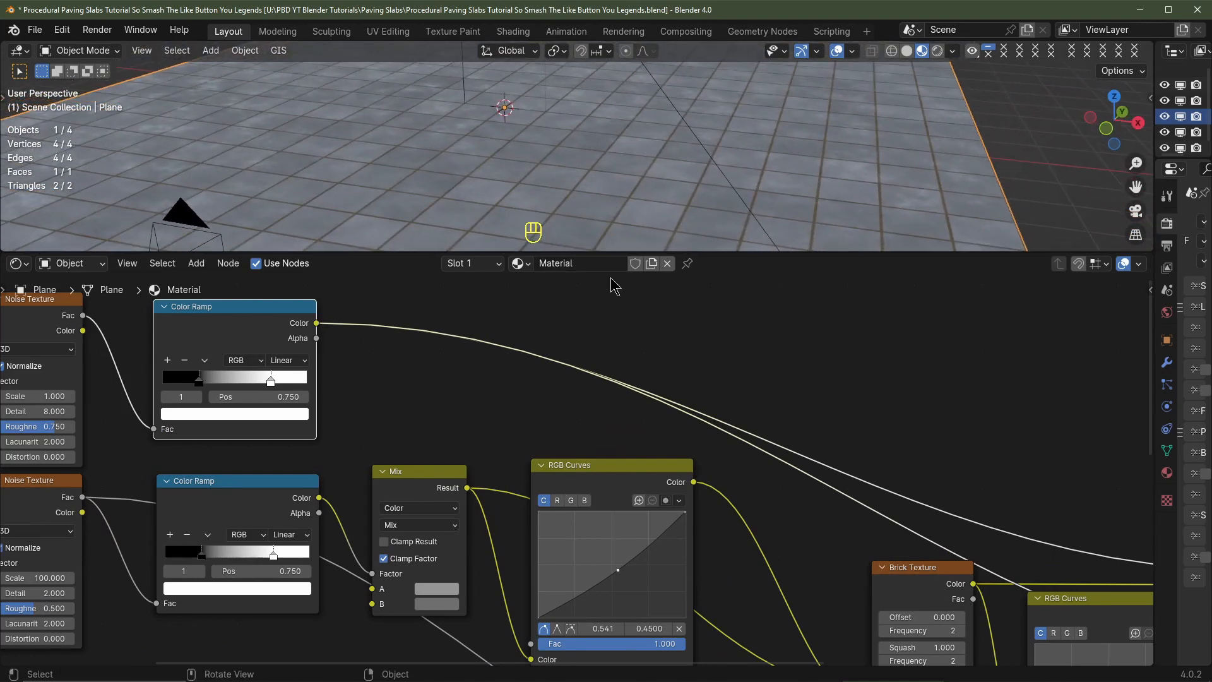
Duplicate the Mix node into the link from the upper Color Ramp to Roughness, with the ramp feeding the duplicate's Factor
middle_click_drag(826, 468, 351, 397)
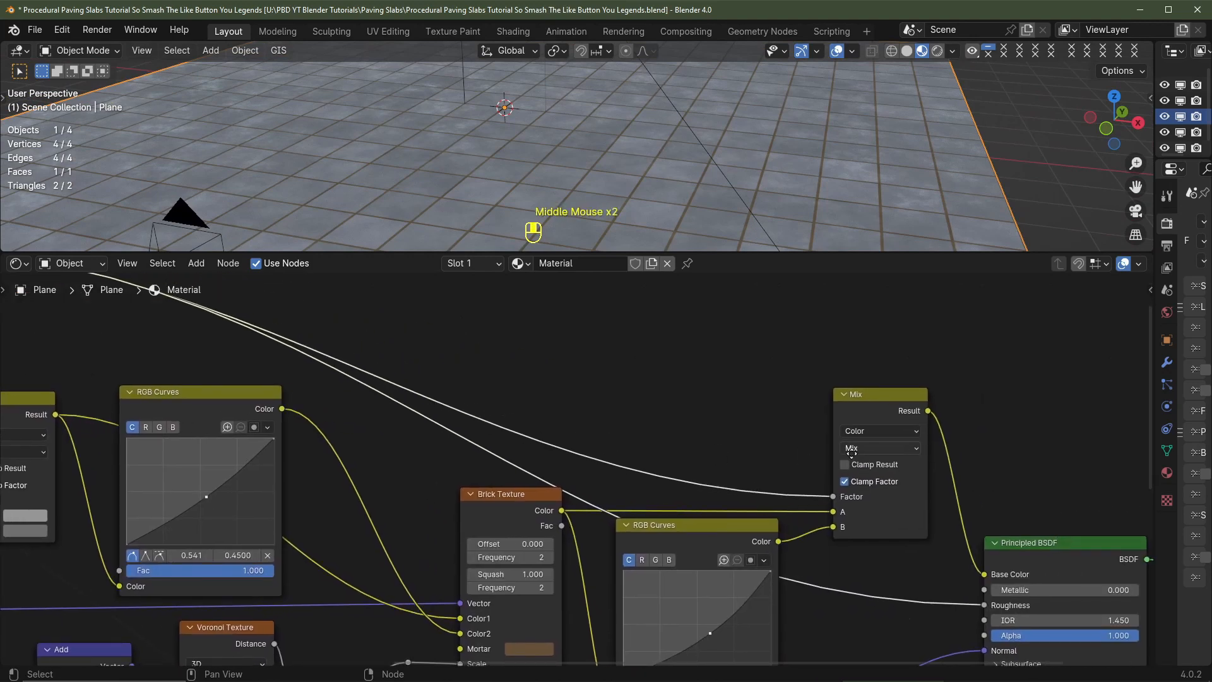
middle_click_drag(823, 418, 644, 353)
left_click(645, 346)
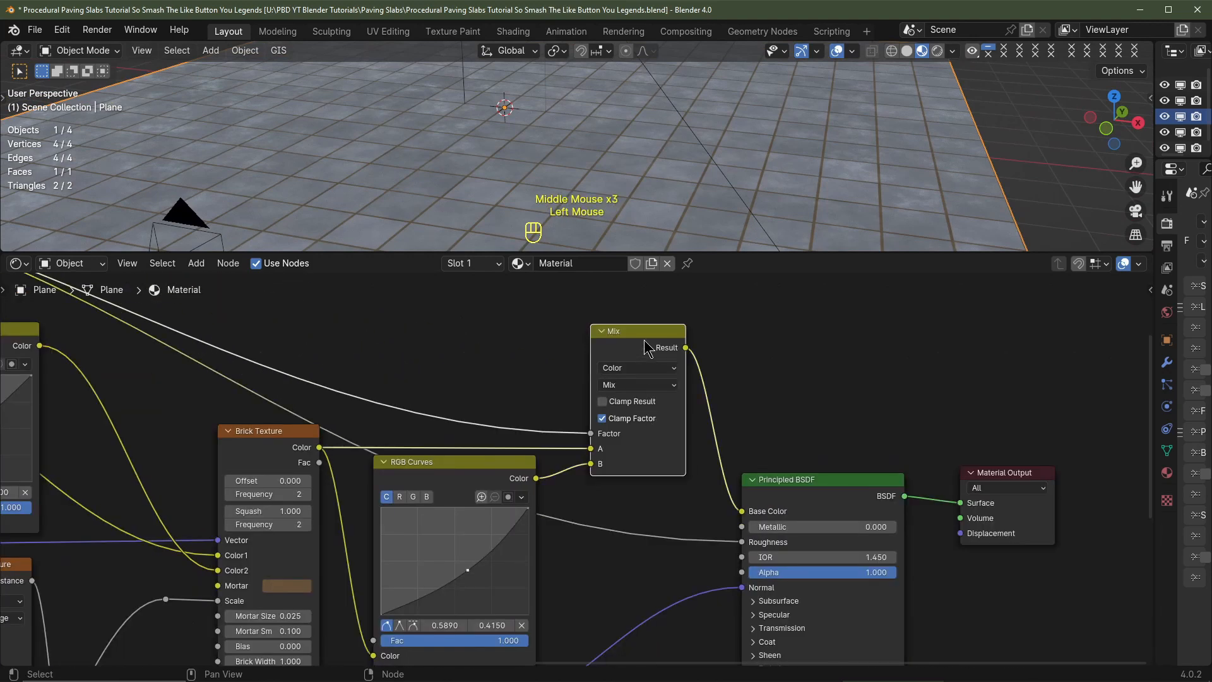
key("shift+d")
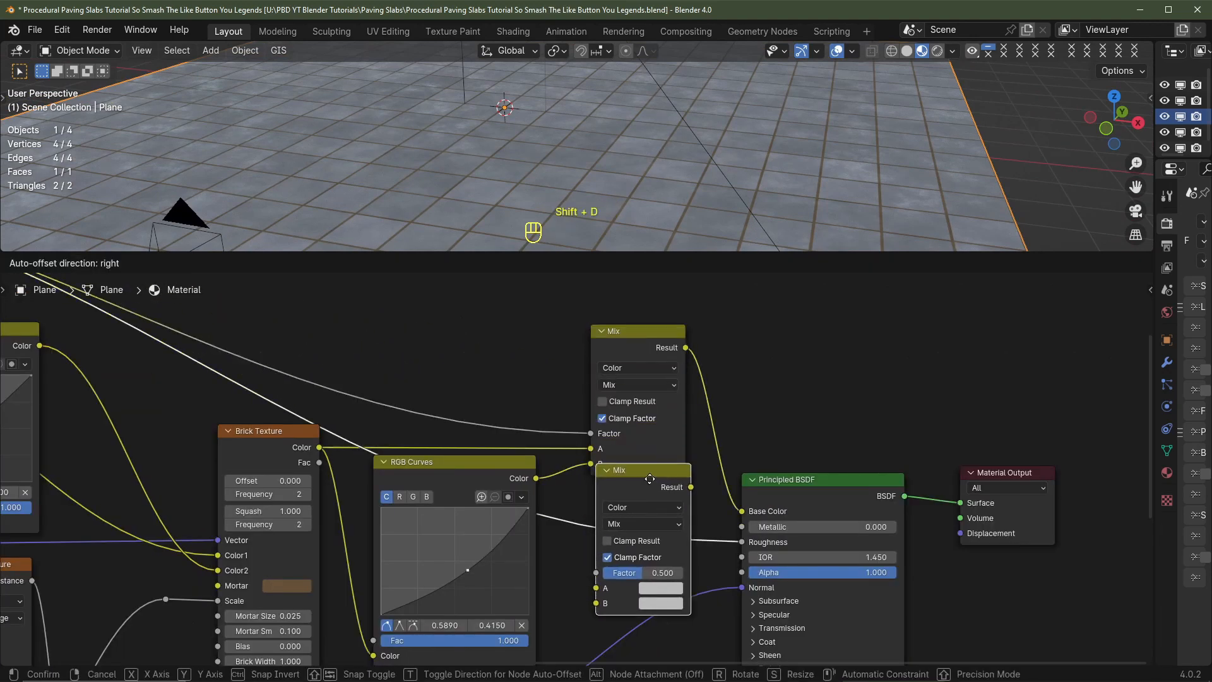
left_click(649, 479)
left_click_drag(650, 492, 652, 227)
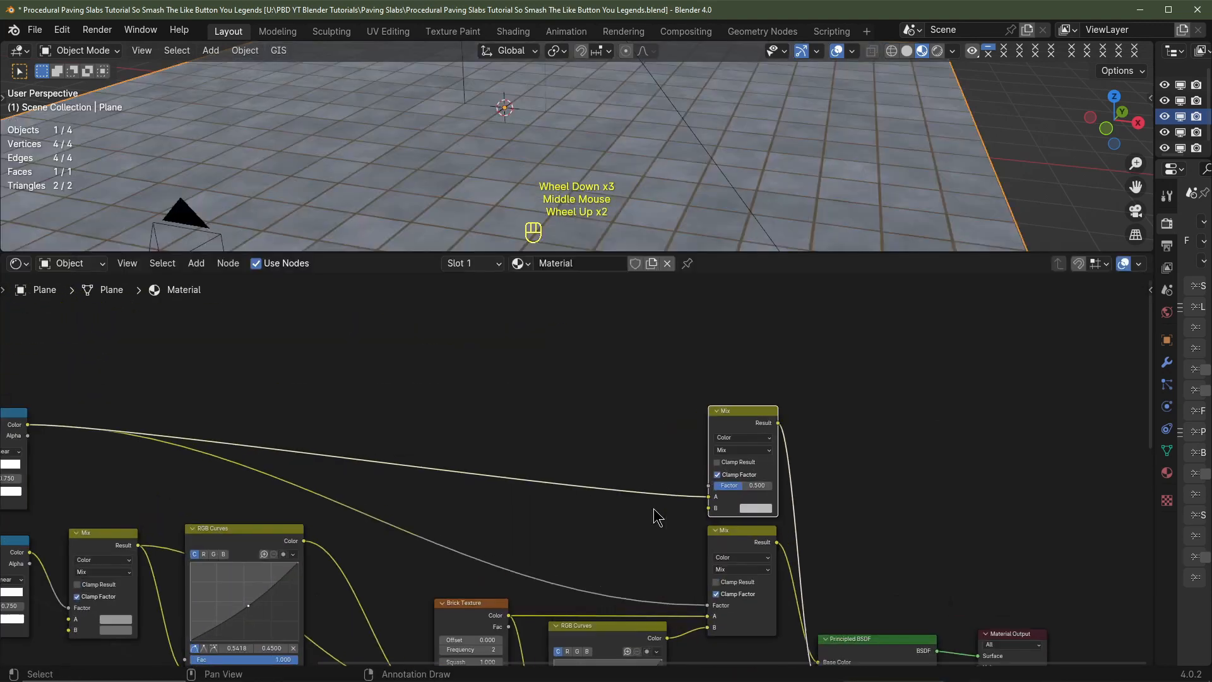
scroll(732, 515, "up", 2)
middle_click_drag(732, 514, 555, 506)
left_click_drag(547, 494, 543, 479)
scroll(581, 474, "up", 2)
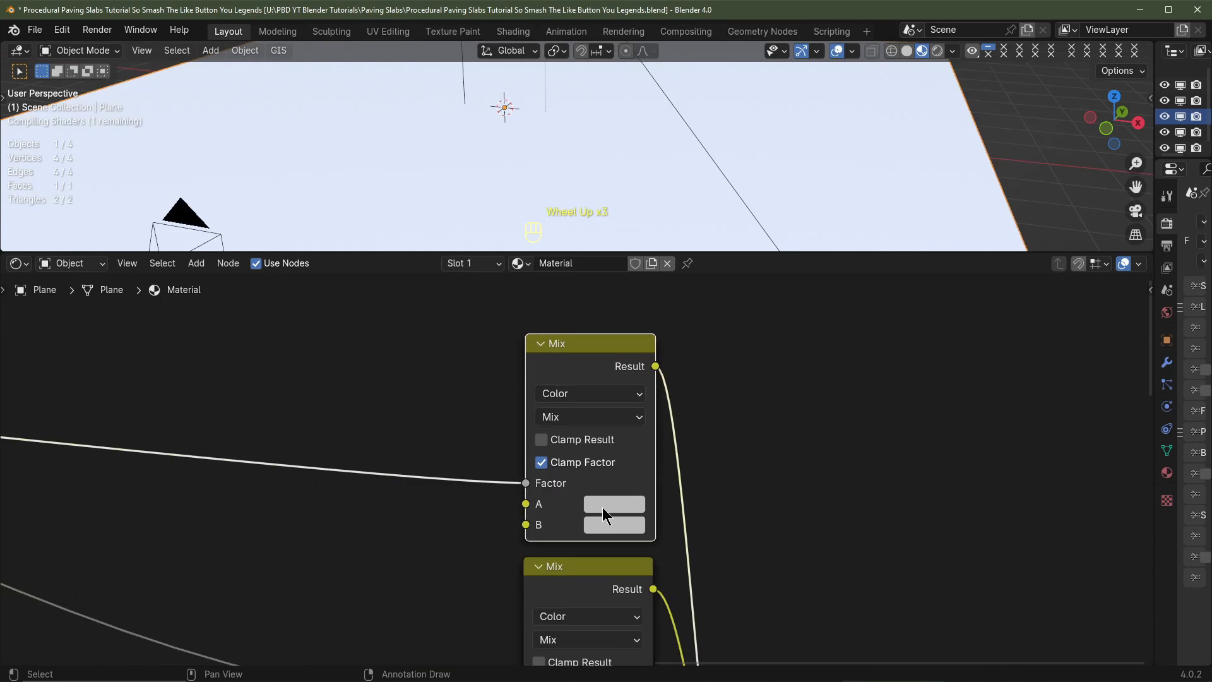
Set the roughness Mix node's A colour to a grey with Value 0.692 and its B colour to white
left_click(602, 506)
scroll(603, 506, "down", 4)
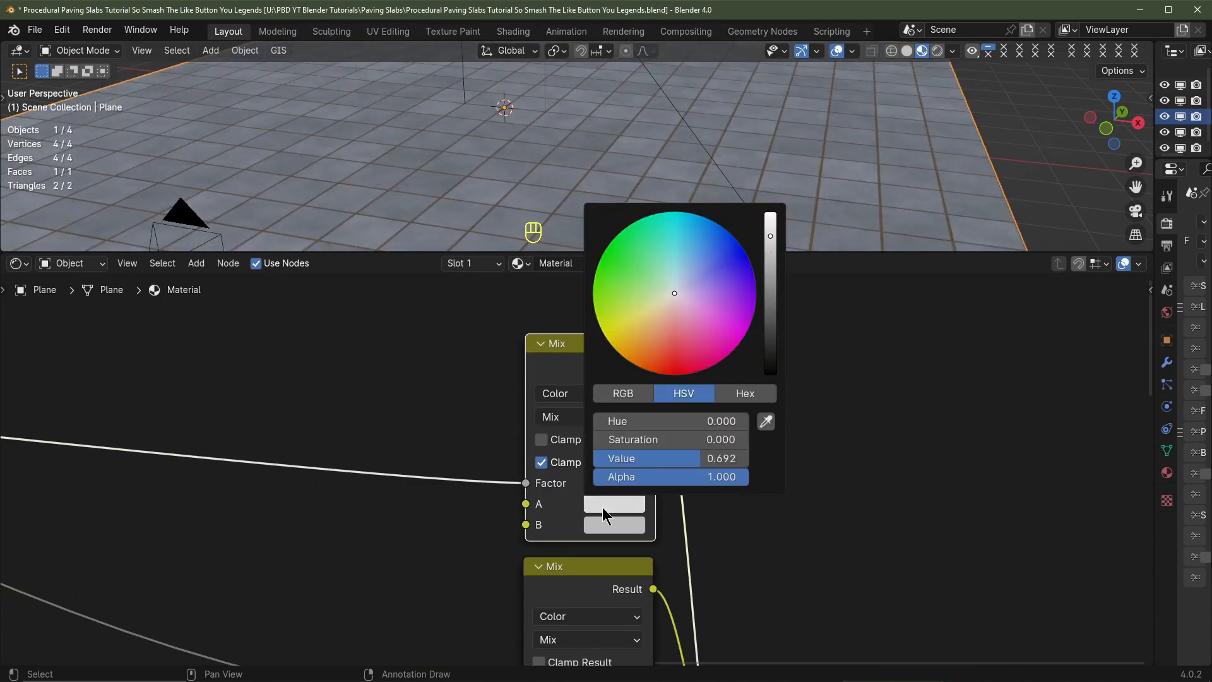
left_click(609, 526)
scroll(609, 529, "up", 5)
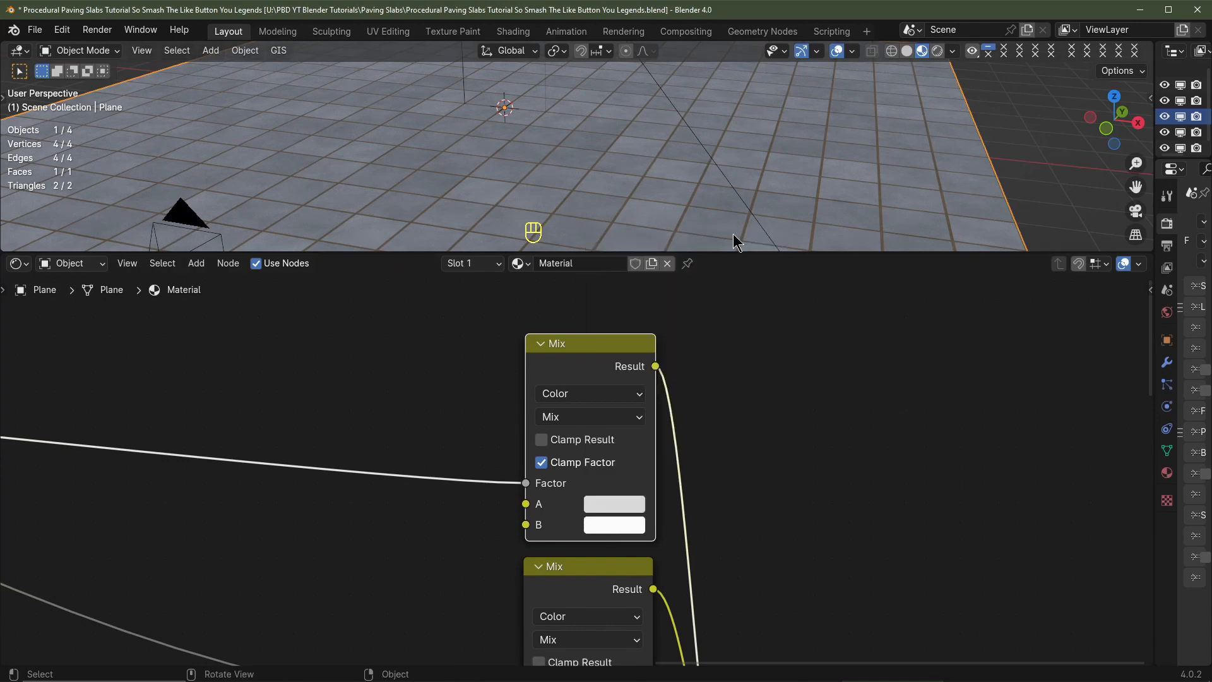
scroll(758, 297, "down", 5)
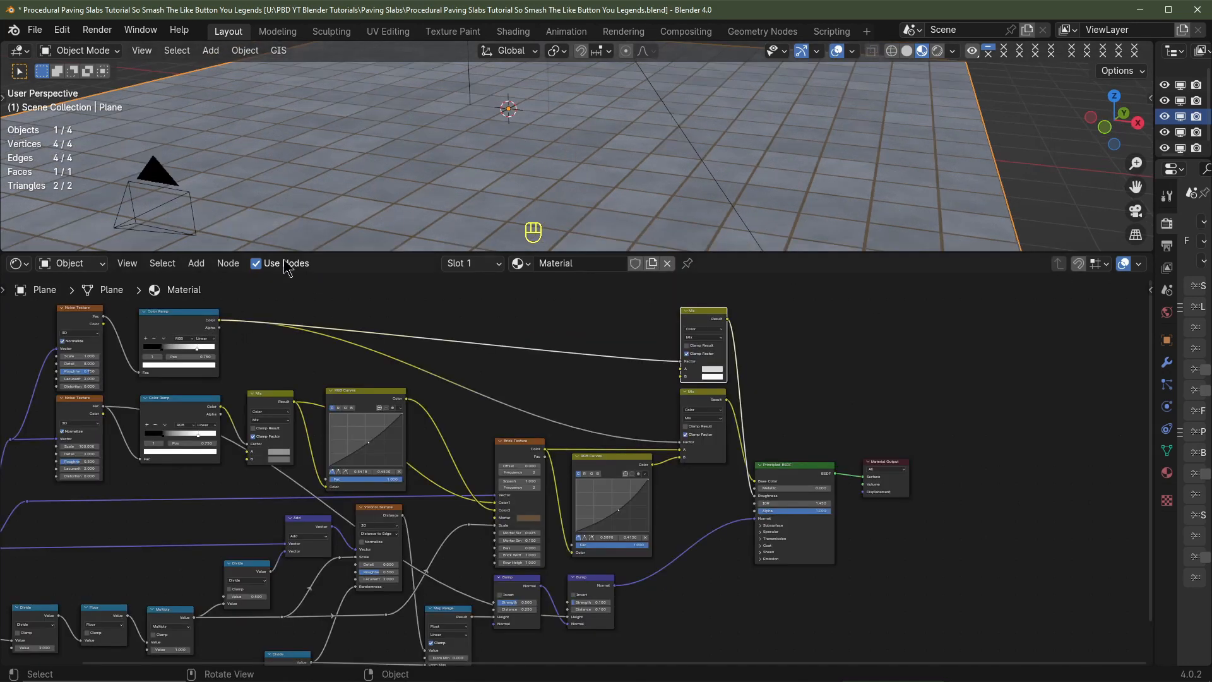
scroll(661, 603, "up", 1)
key("ctrl+z")
key("ctrl+z")
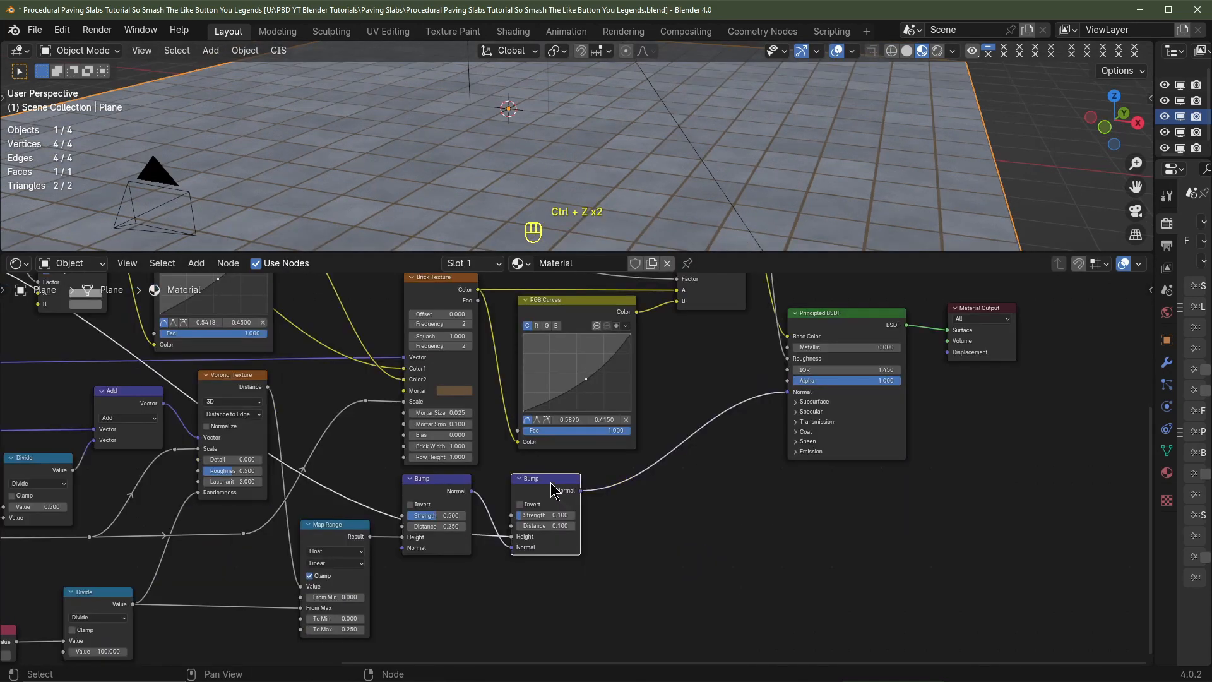
Duplicate the last Bump node into the link to the Principled BSDF's Normal, and connect the upper Noise Texture's Fac to its Height
left_click(553, 491)
key("shift+d")
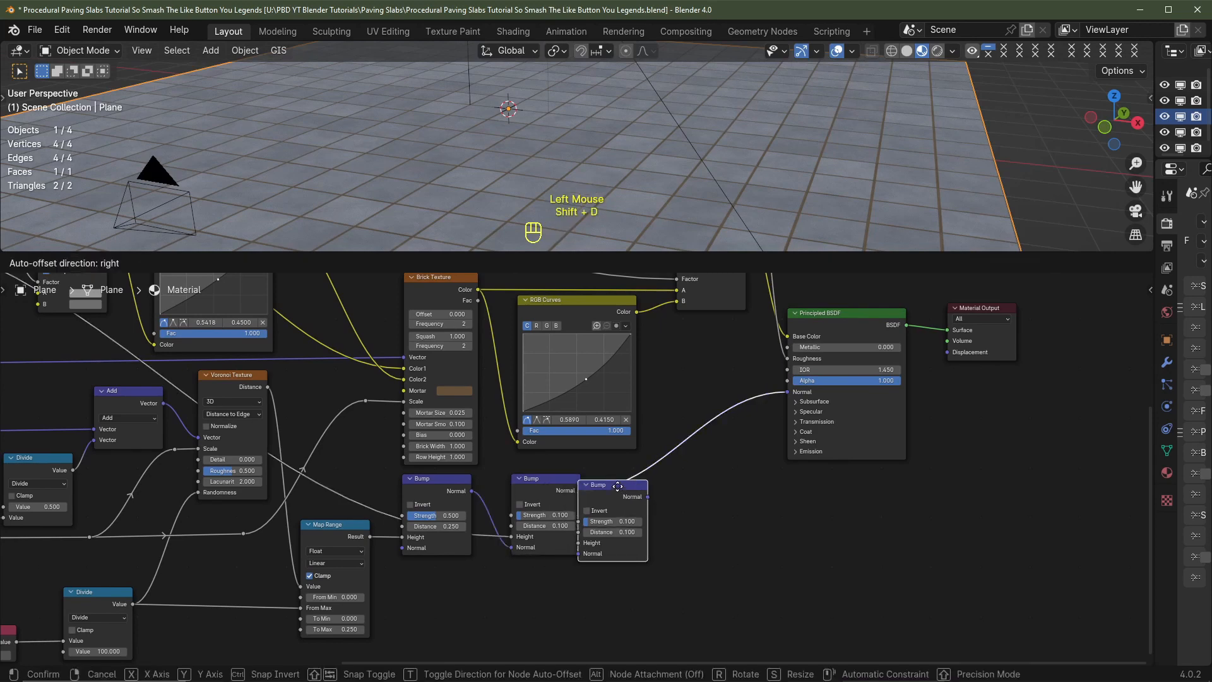
left_click(619, 502)
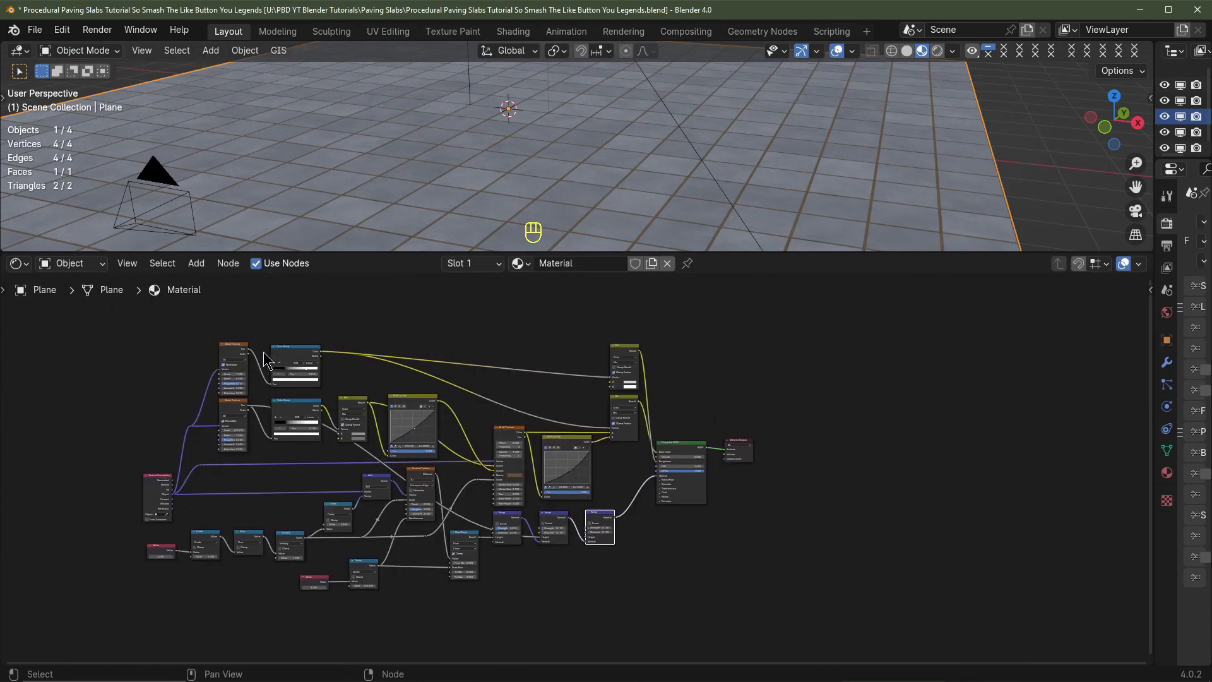
scroll(251, 356, "up", 3)
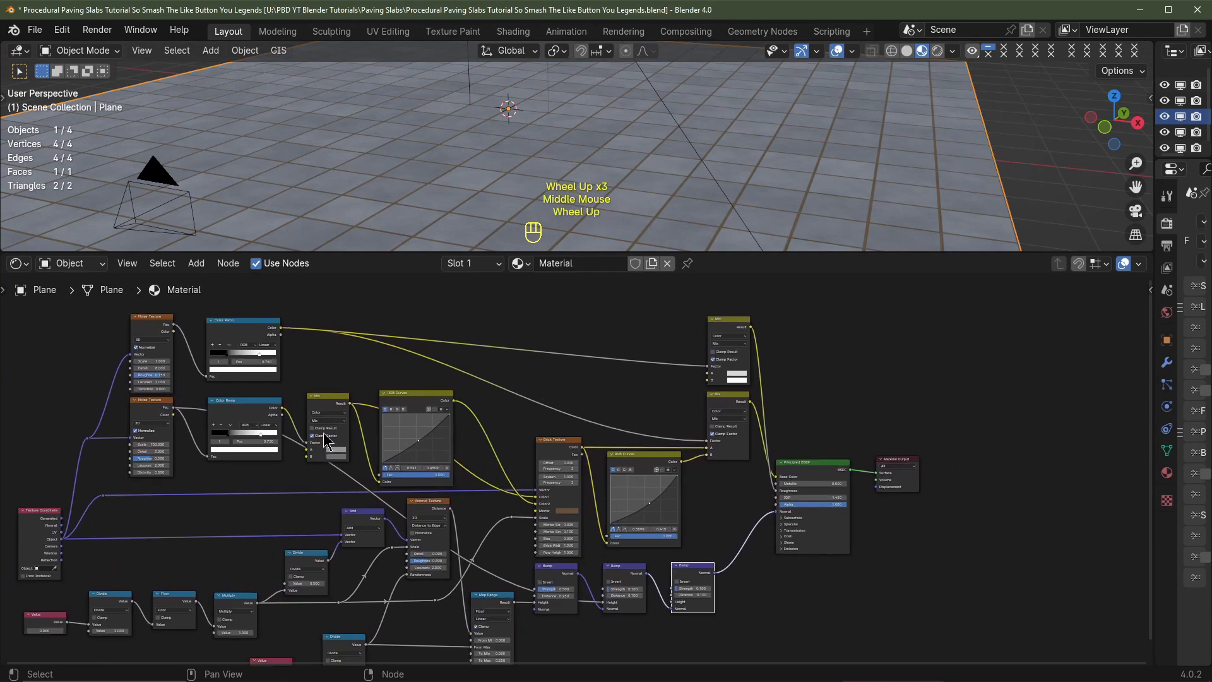
left_click_drag(174, 324, 673, 609)
scroll(673, 609, "up", 2)
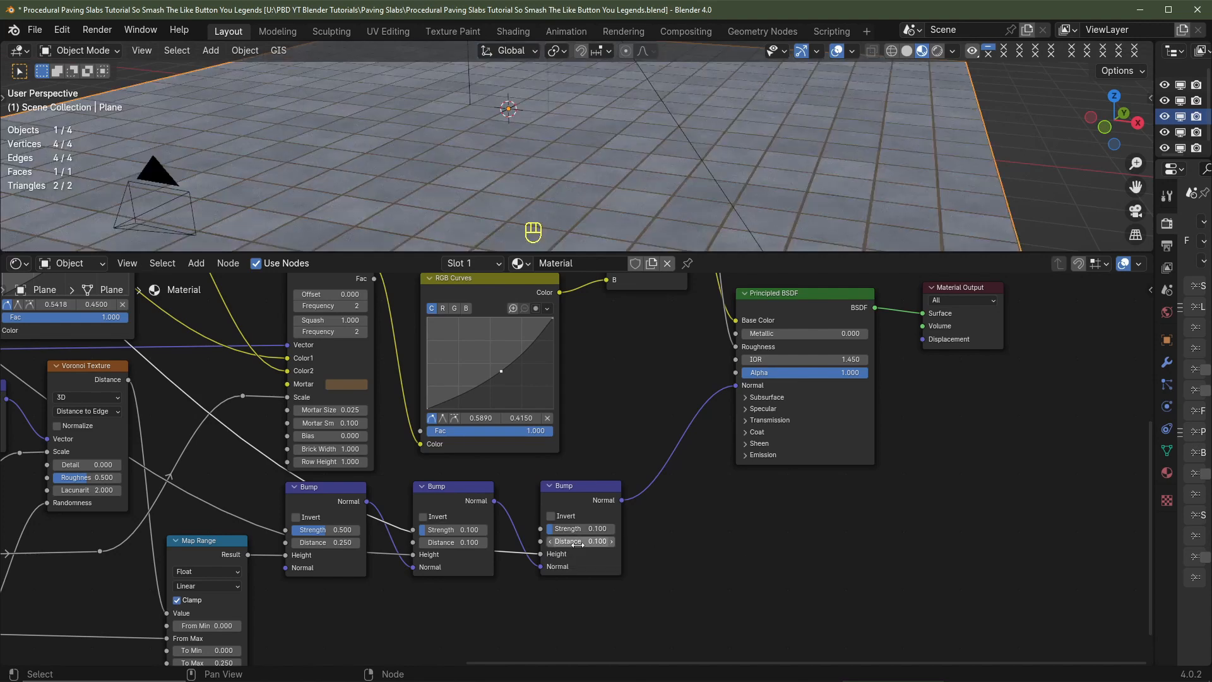
Switch the viewport to rendered shading and view the slabs from a closer, lower angle
scroll(694, 157, "up", 2)
middle_click_drag(695, 158, 700, 155)
left_click(938, 50)
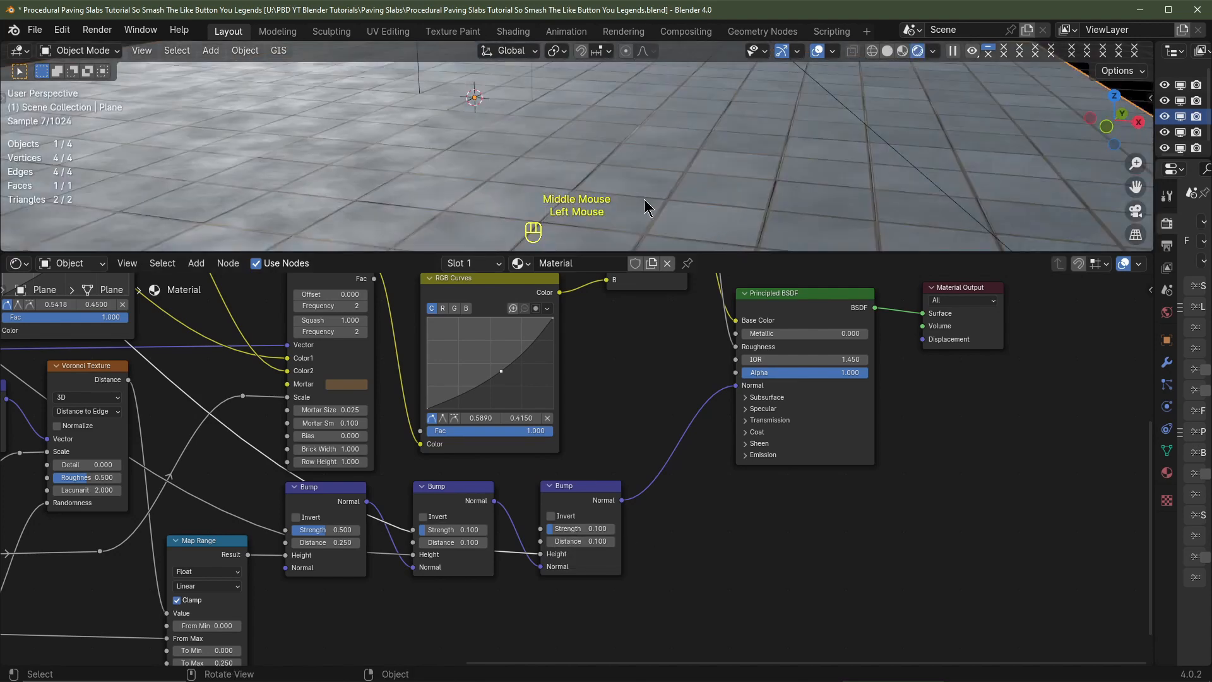
middle_click_drag(649, 209, 751, 247, "shift")
Try darker Values for the roughness Mix node's A colour, such as 0.033, 0.319 and 0.448, ending with 0.692
scroll(669, 458, "down", 2)
middle_click_drag(669, 458, 616, 597)
scroll(650, 353, "up", 1)
middle_click_drag(656, 322, 614, 417)
scroll(594, 423, "up", 2)
left_click(525, 412)
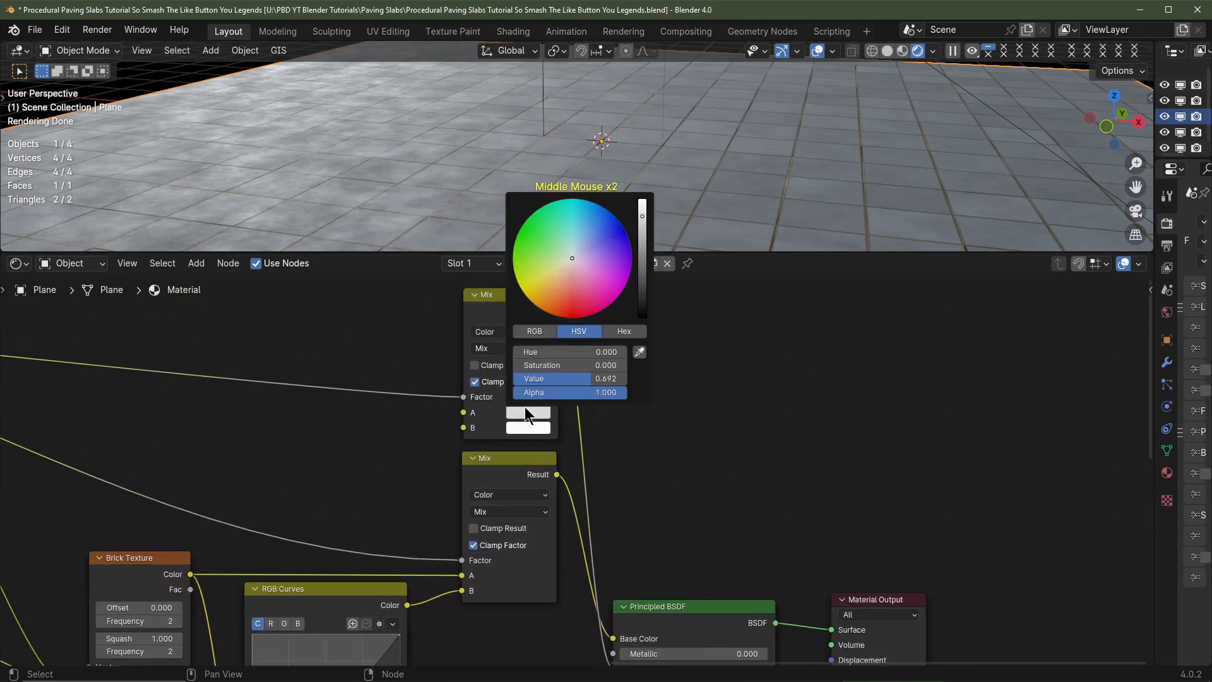
scroll(525, 408, "down", 6)
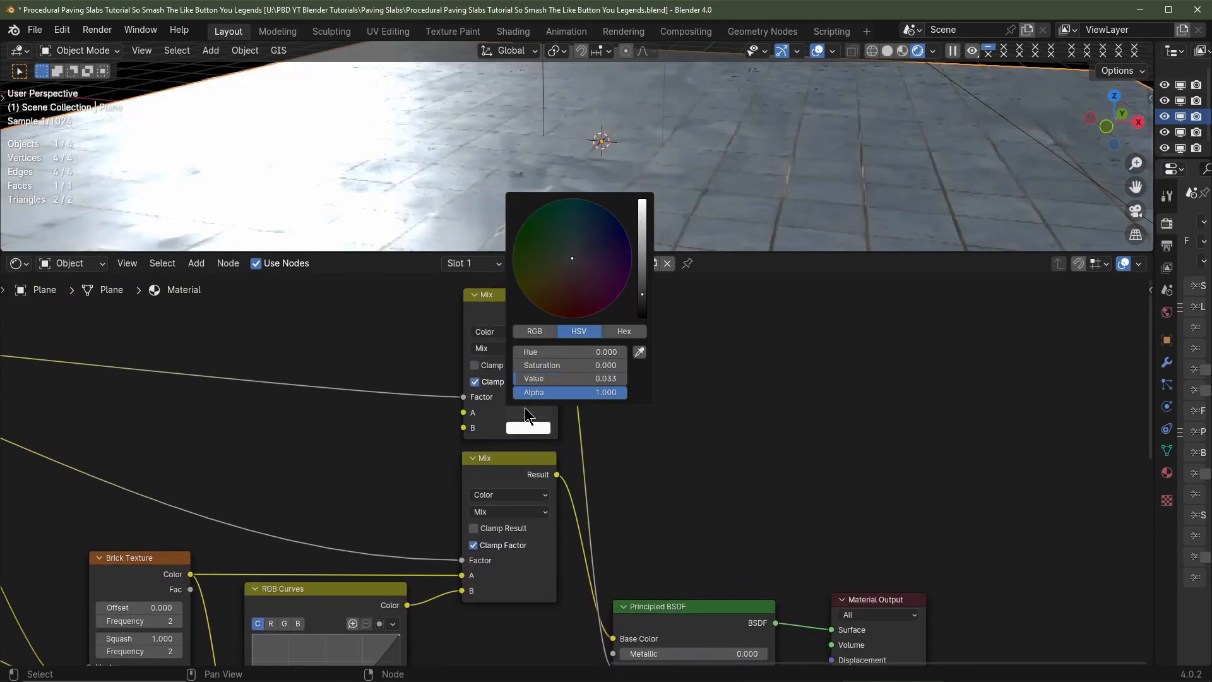
scroll(525, 408, "up", 5)
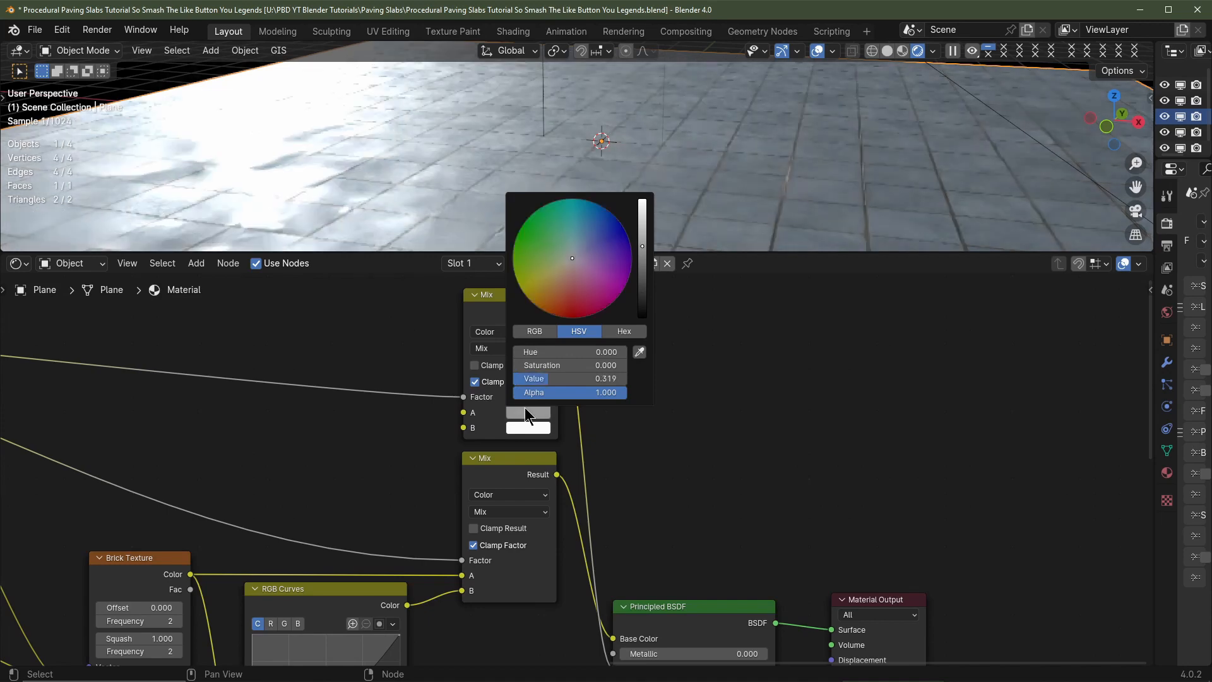
scroll(524, 408, "up", 1)
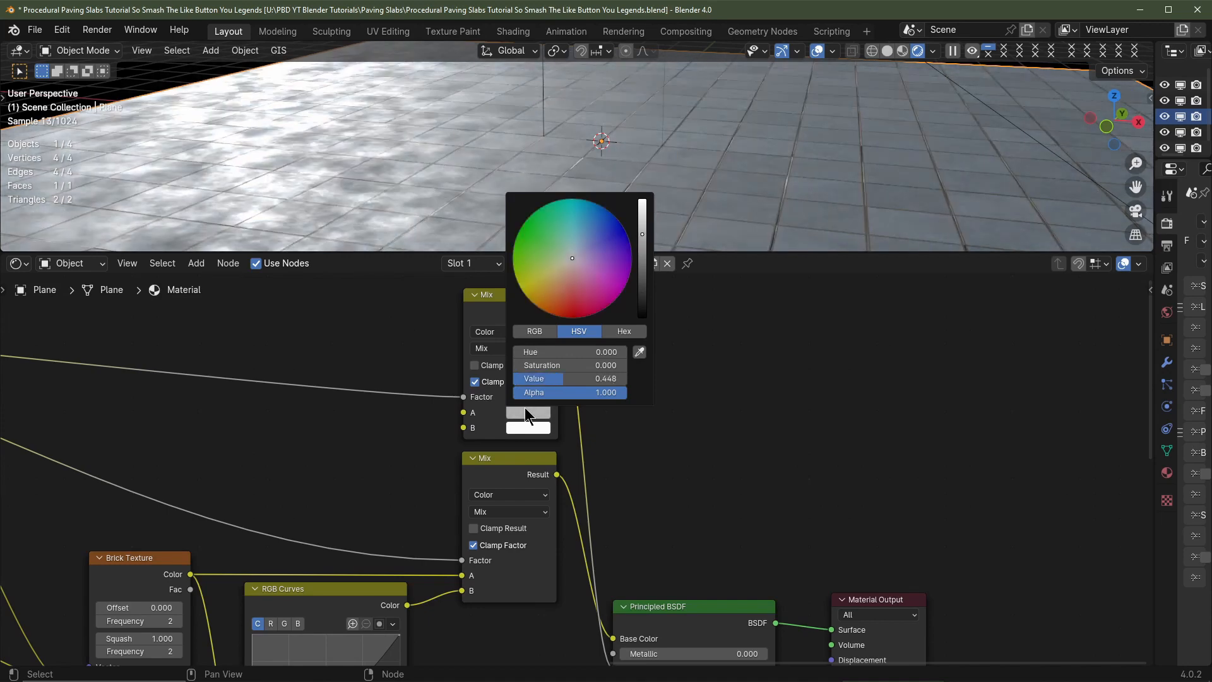
scroll(524, 407, "up", 1)
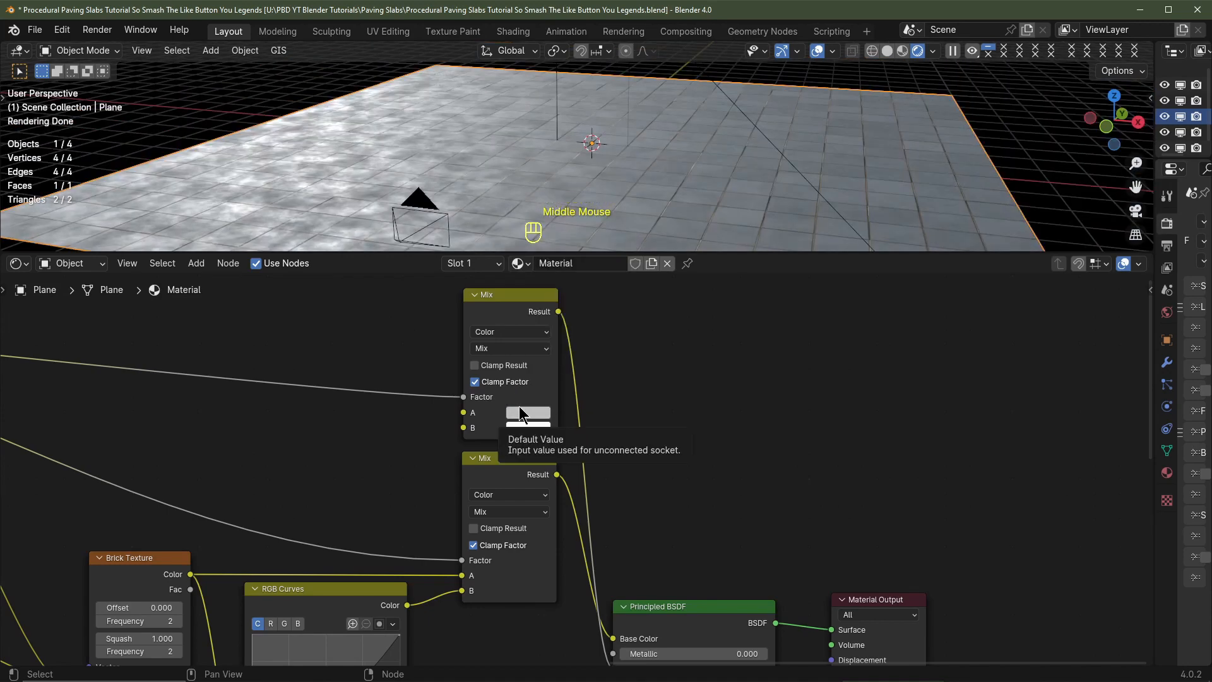
left_click(522, 407)
scroll(524, 408, "up", 2)
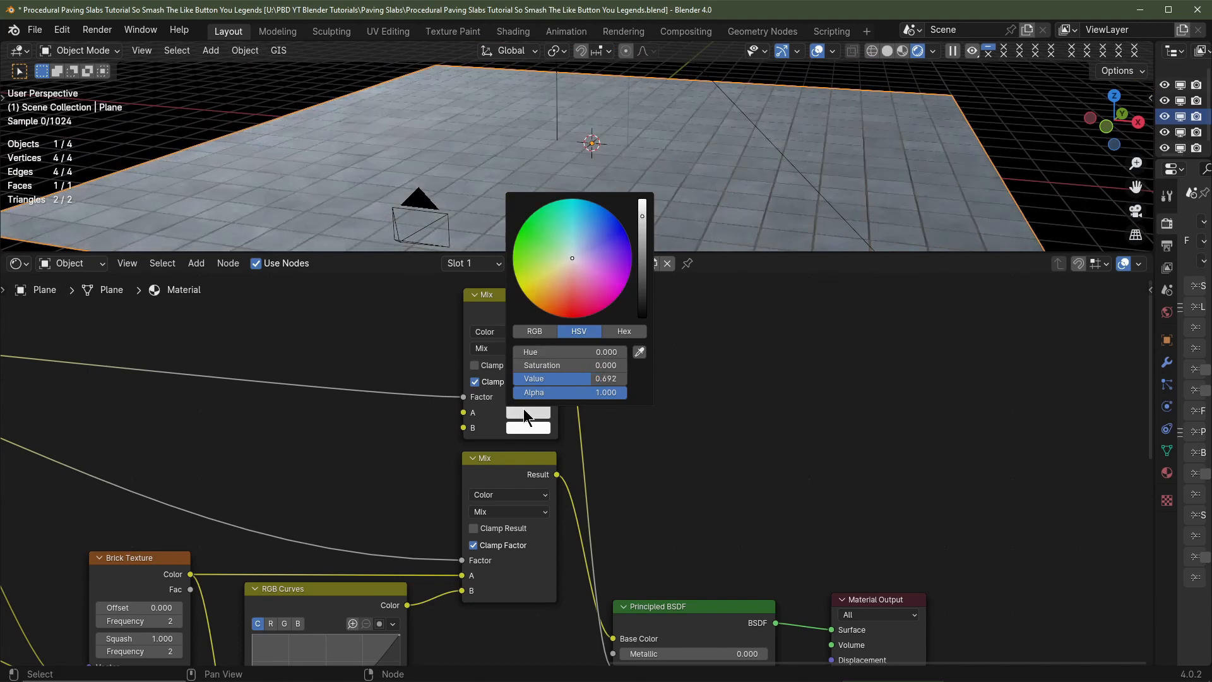
Set the third Bump node's Strength to 1
scroll(615, 436, "down", 2)
middle_click_drag(567, 549, 682, 314)
scroll(570, 117, "up", 2)
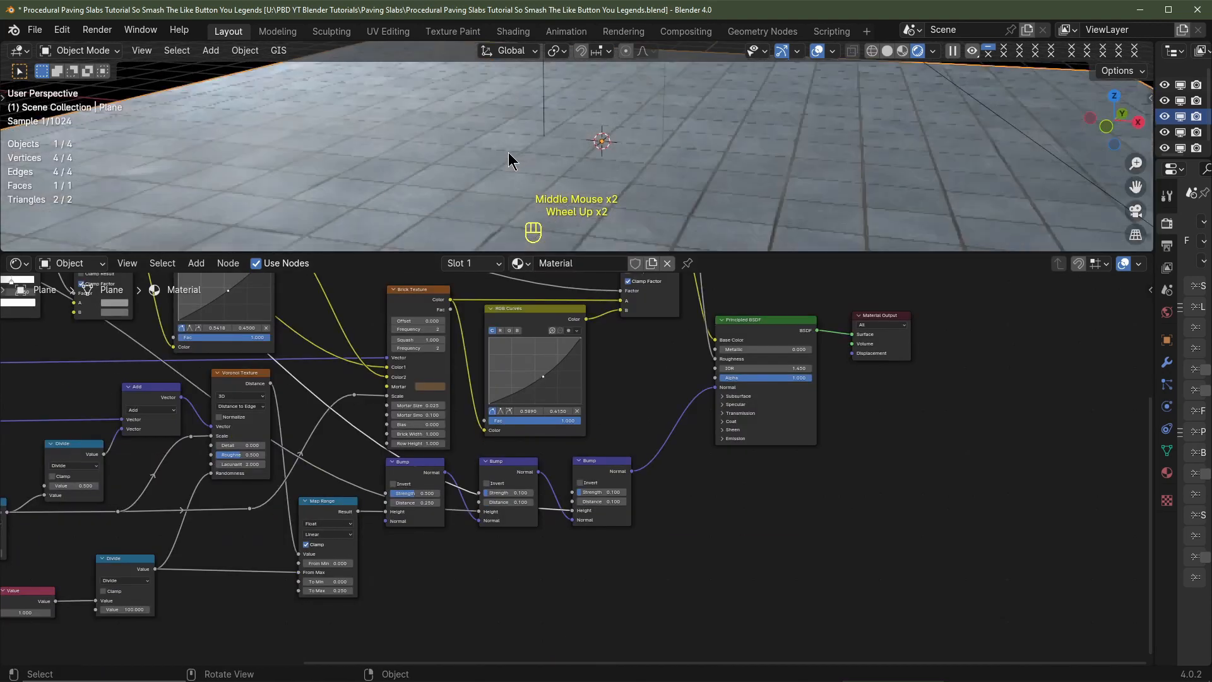
scroll(424, 132, "up", 1)
left_click(582, 483)
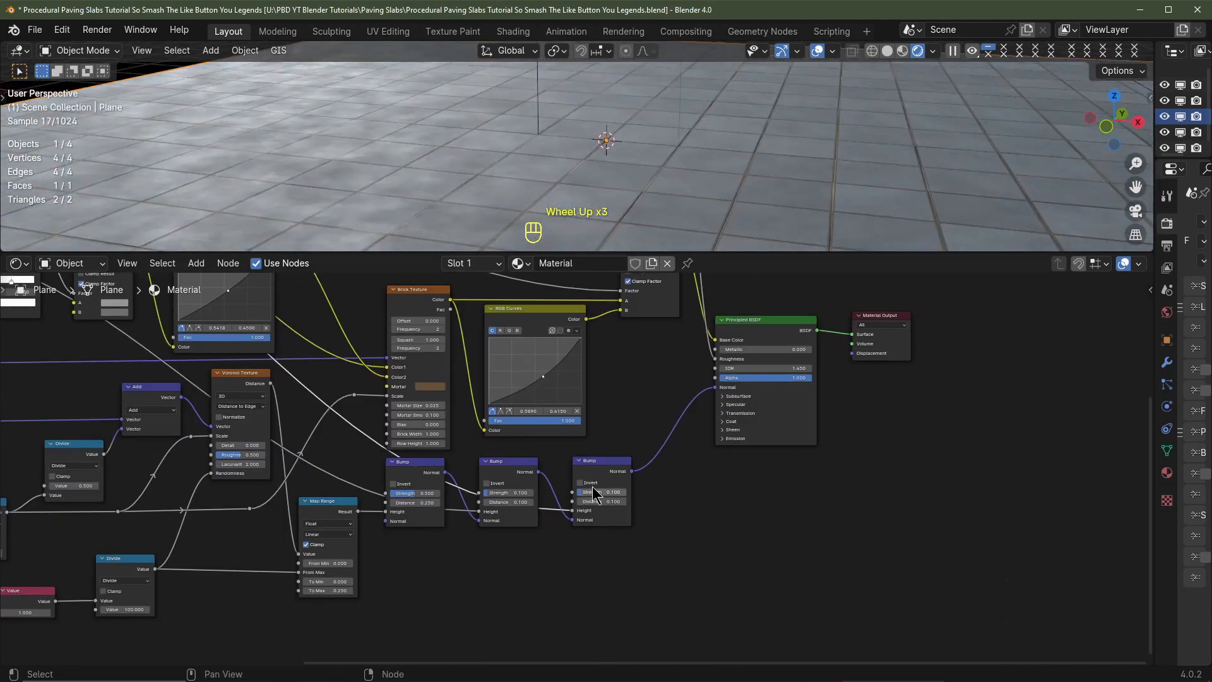
left_click(592, 483)
left_click_drag(592, 493, 630, 493)
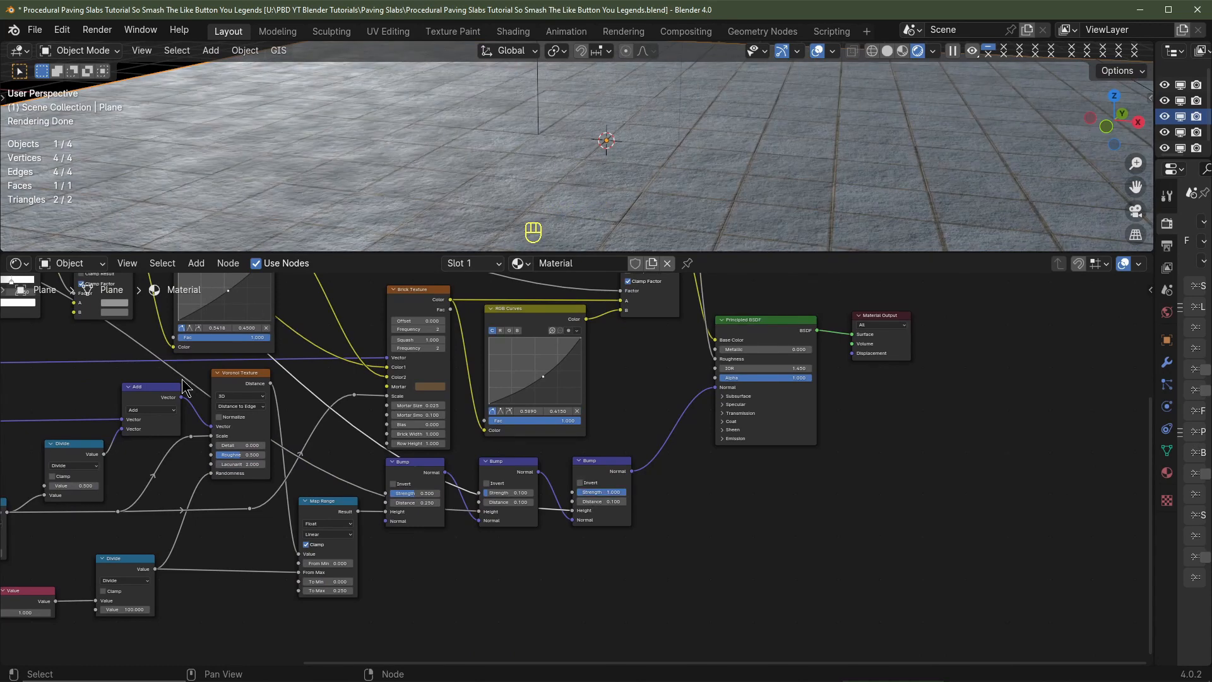
Add a Color Ramp below the Bump nodes, linking the upper Noise Texture's Fac through it to the third Bump's Height
scroll(392, 587, "down", 2)
key("shift+a")
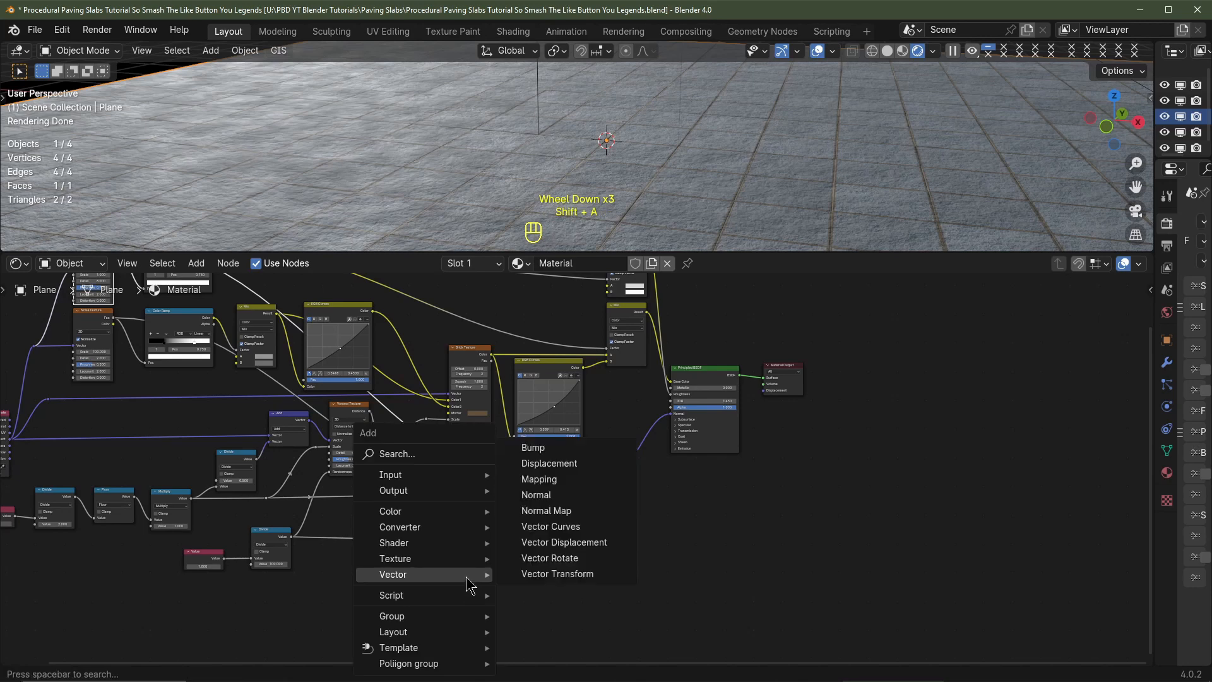
mouse_move(439, 530)
left_click(544, 352)
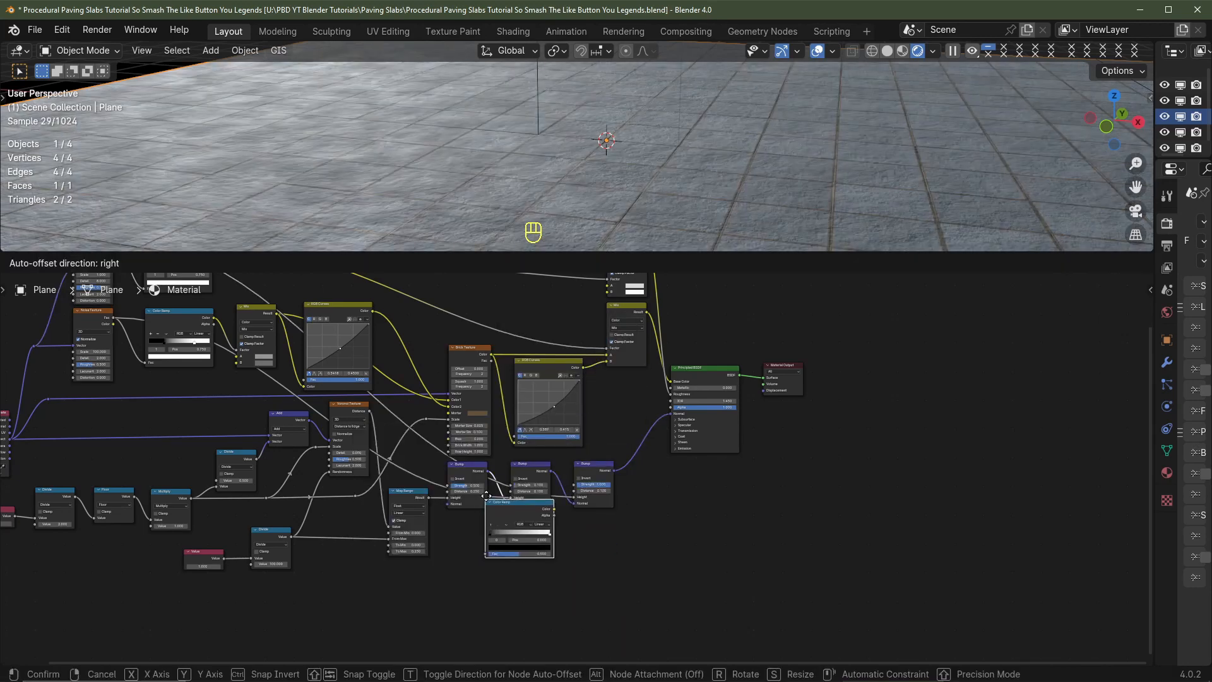
left_click(481, 542)
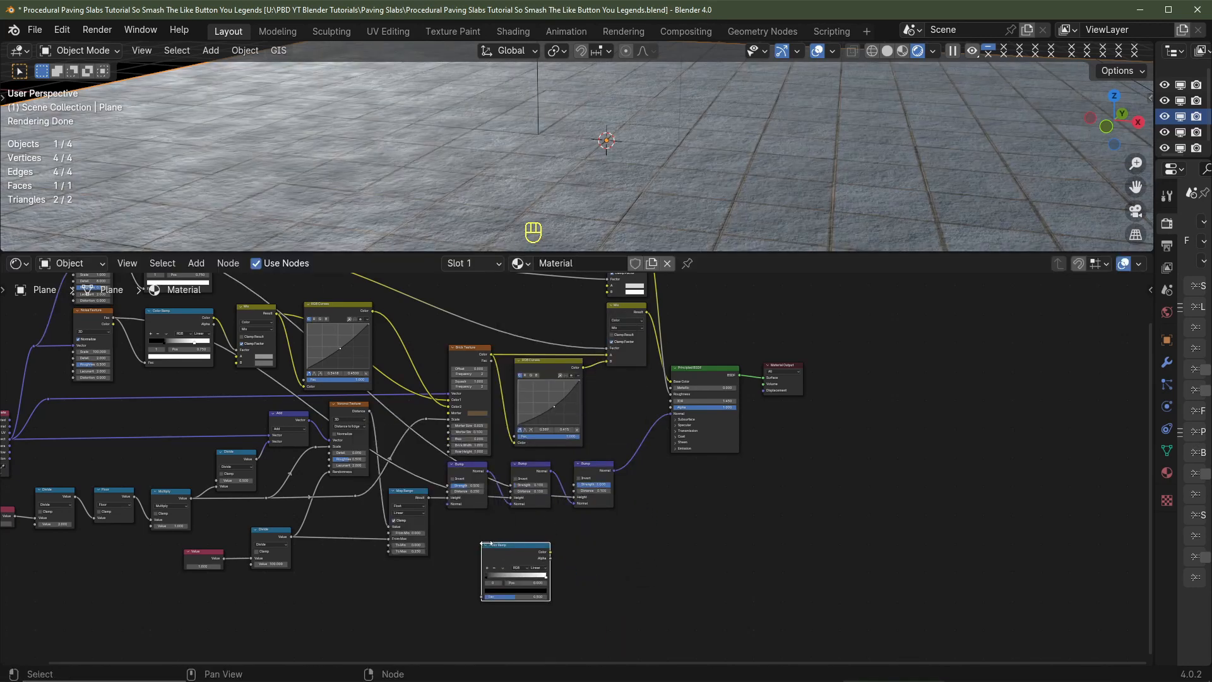
scroll(518, 536, "up", 2)
middle_click_drag(537, 536, 550, 487)
left_click_drag(586, 460, 450, 608)
left_click_drag(552, 542, 597, 468)
scroll(392, 438, "up", 3)
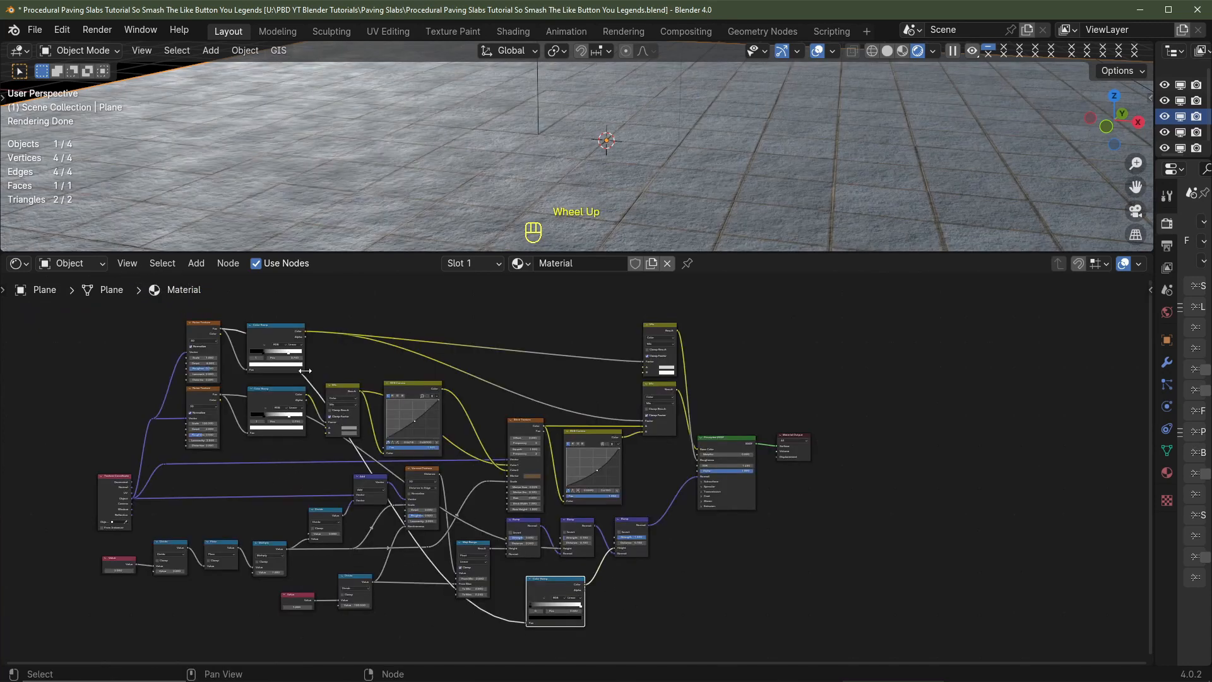
Reroute the upper Noise Texture's link to the new Color Ramp around the other nodes using reroute points, and nudge the Color Ramp aside
mouse_move(309, 383)
right_mouse_down("shift")
mouse_move(318, 398)
mouse_move(268, 395)
right_mouse_up("shift")
key("g")
left_click(256, 398)
key("g")
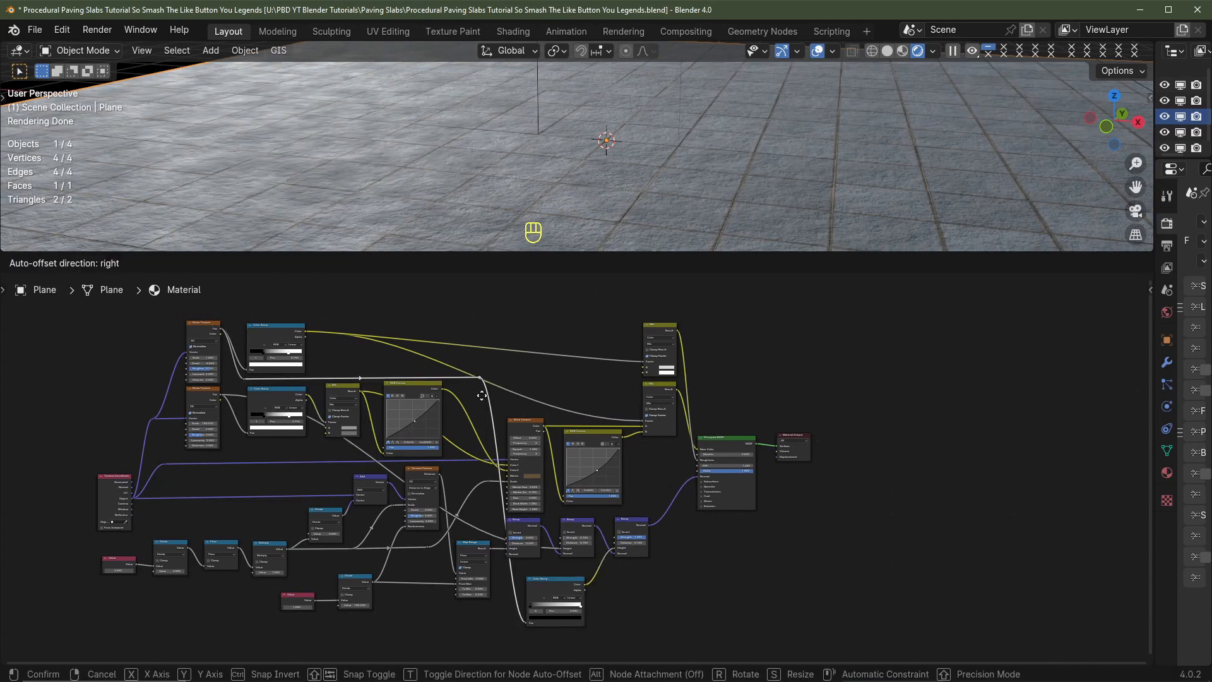
left_click(417, 395)
right_click_drag(455, 499, 486, 502, "shift")
key("g")
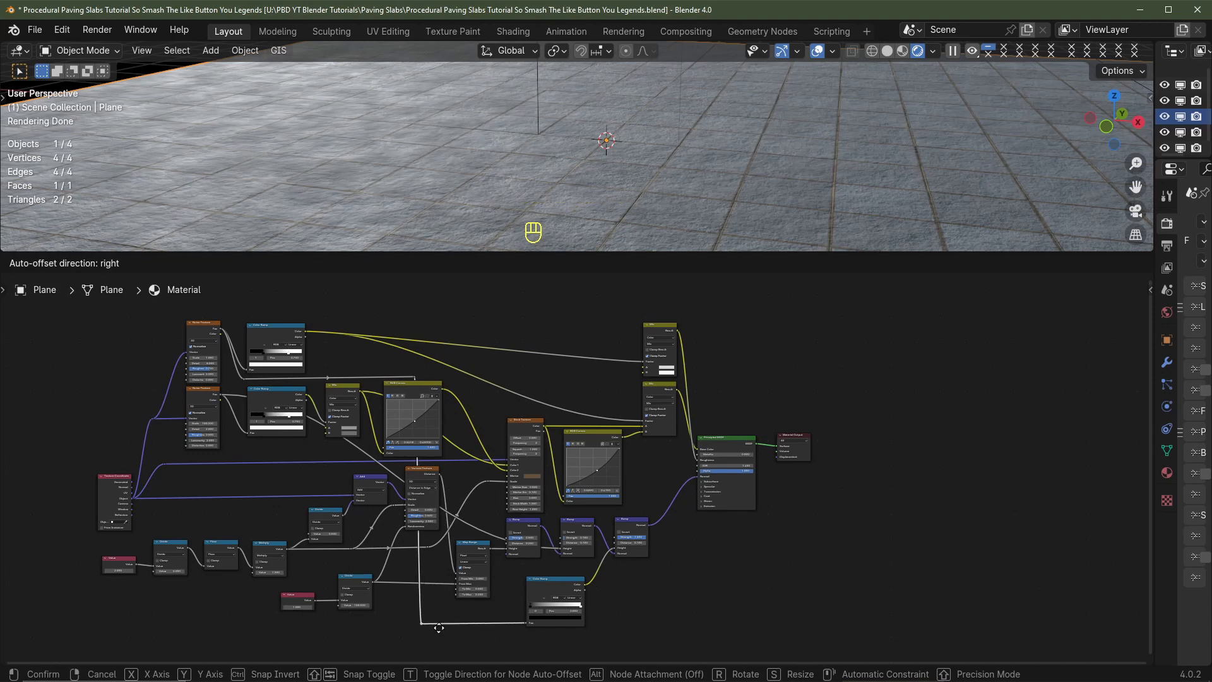
left_click(438, 628, "shift")
left_click(414, 377, "shift")
key("g")
key("x")
left_click(506, 414)
left_click_drag(559, 588, 580, 587)
Set the lower Color Ramp's interpolation to B-Spline and narrow its gradient, moving the white stop inward and the black stop to 0.691
scroll(633, 613, "up", 2)
middle_click_drag(633, 613, 642, 507)
scroll(642, 507, "up", 3)
scroll(568, 467, "up", 1)
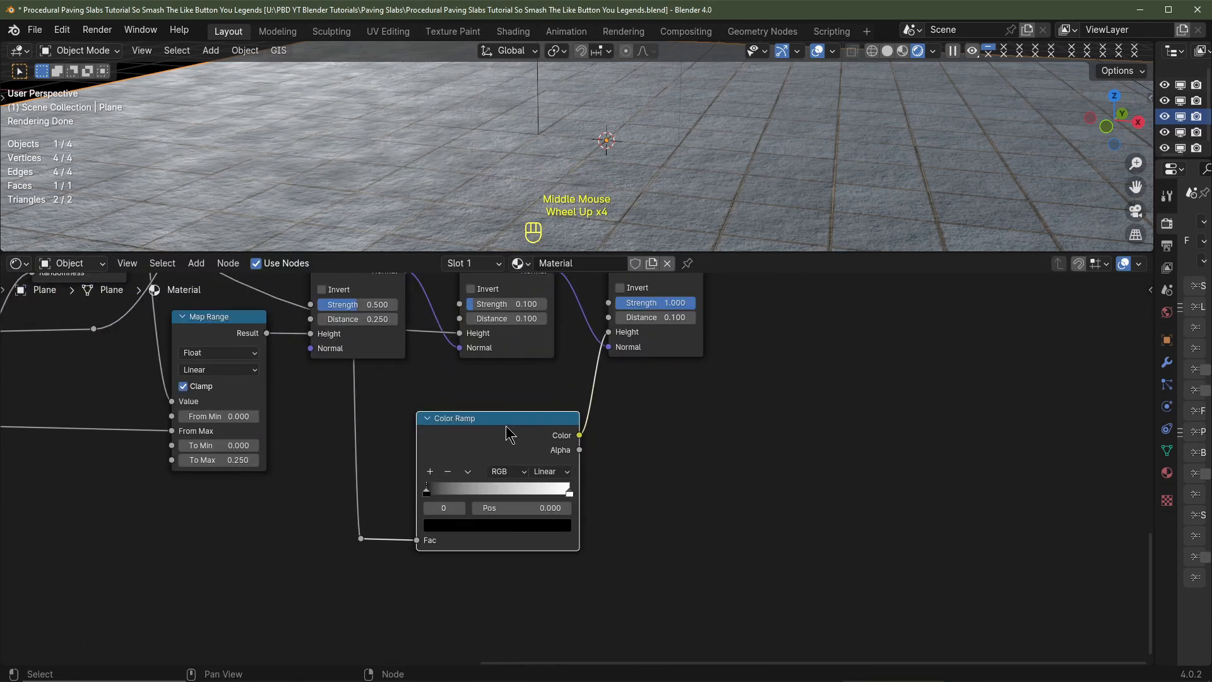
left_click(544, 475)
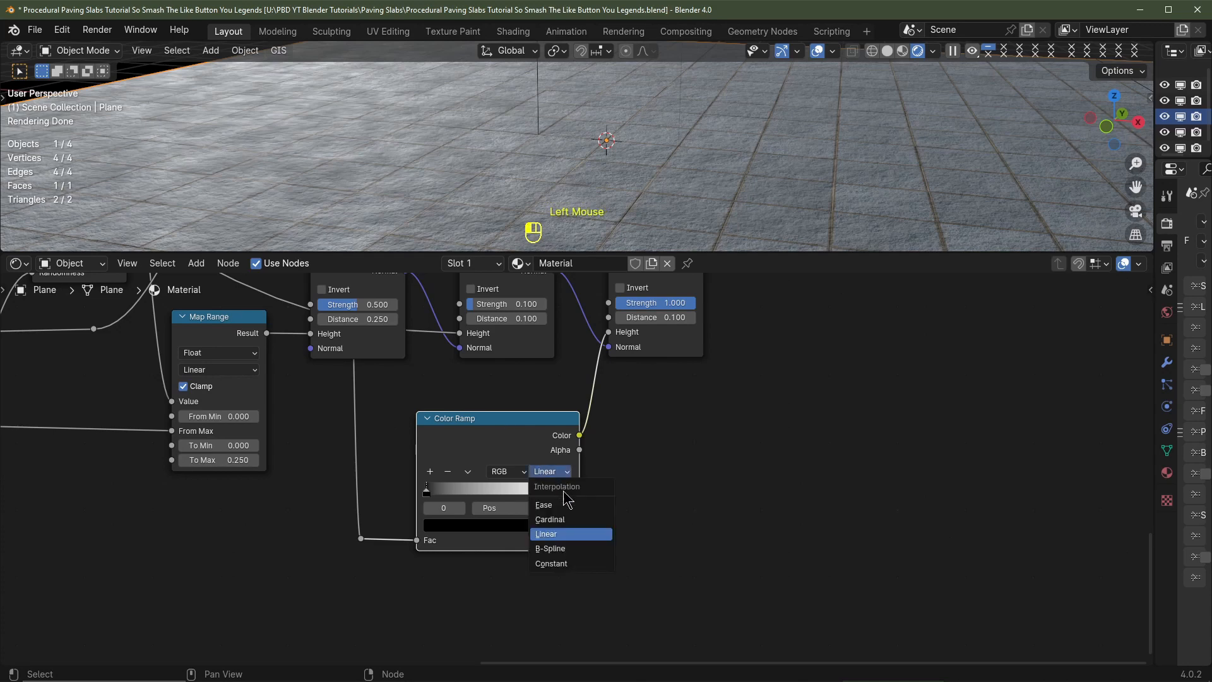
left_click(556, 549)
scroll(560, 524, "up", 2)
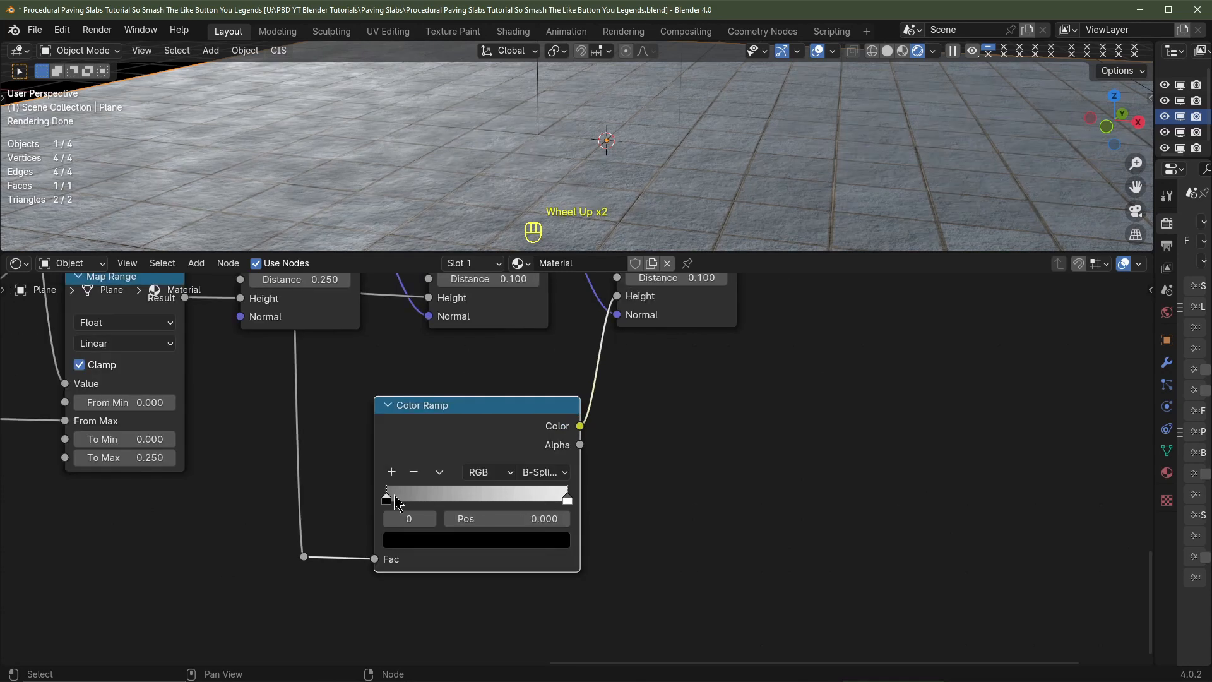
left_click_drag(395, 502, 477, 503)
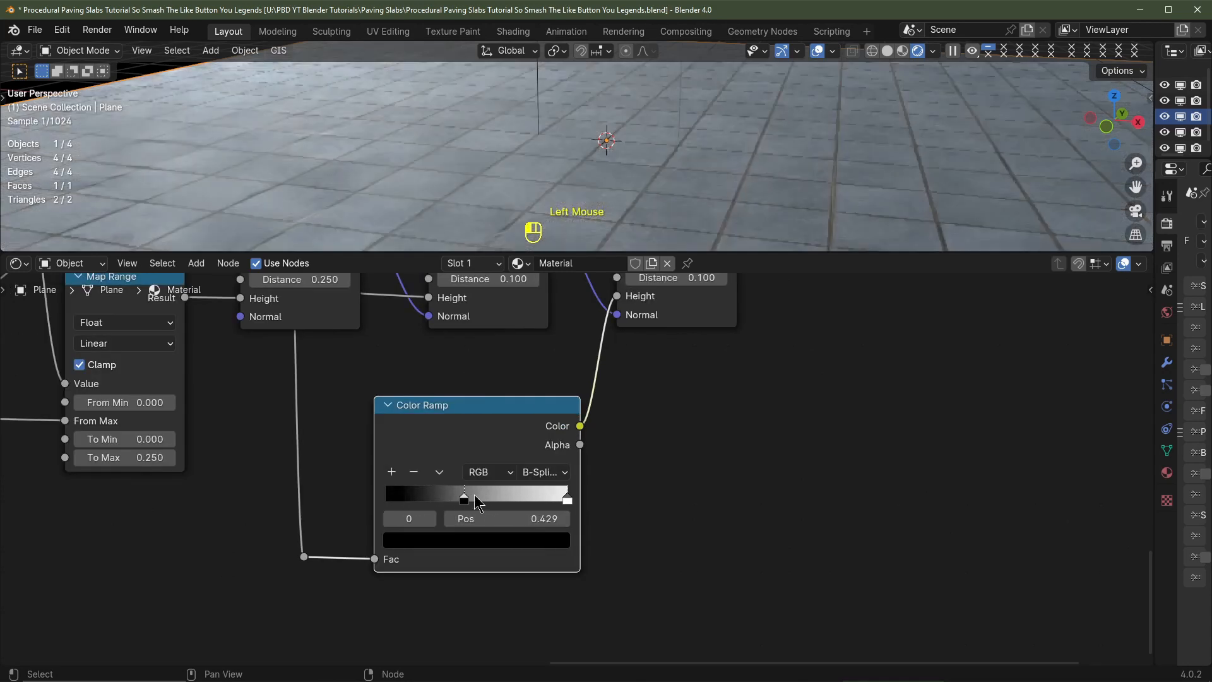
mouse_move(574, 499)
left_mouse_down()
mouse_move(557, 498)
mouse_move(572, 498)
left_mouse_up()
left_click_drag(566, 498, 537, 499)
left_click_drag(464, 502, 511, 503)
Try Linear interpolation on the lower Color Ramp and return to B-Spline, with the black stop at 0.531 and the white stop at 0.873
left_click(544, 472)
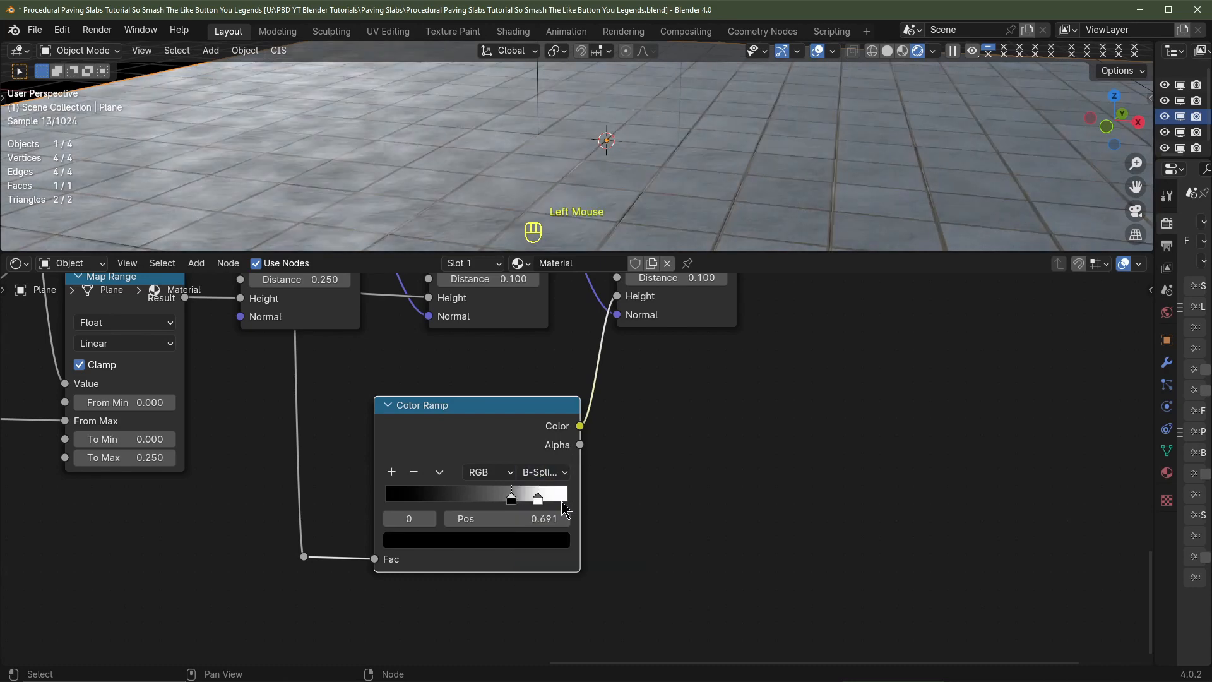
left_click(538, 473)
left_click(543, 549)
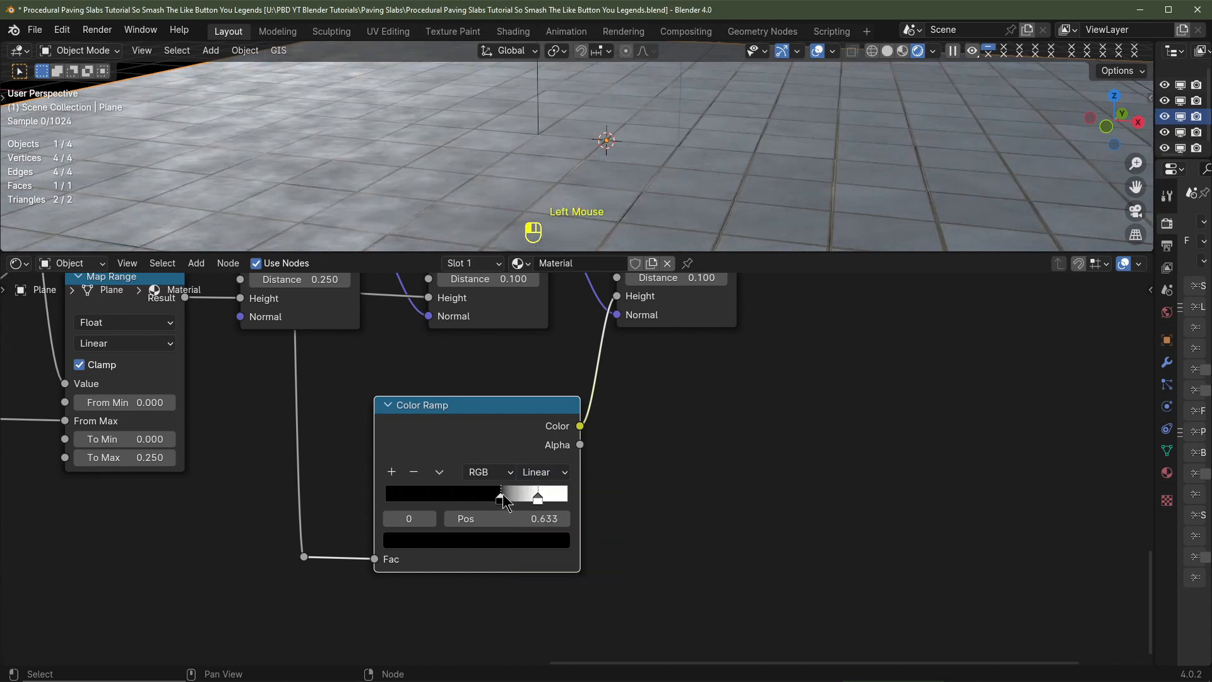
left_click_drag(511, 498, 550, 497)
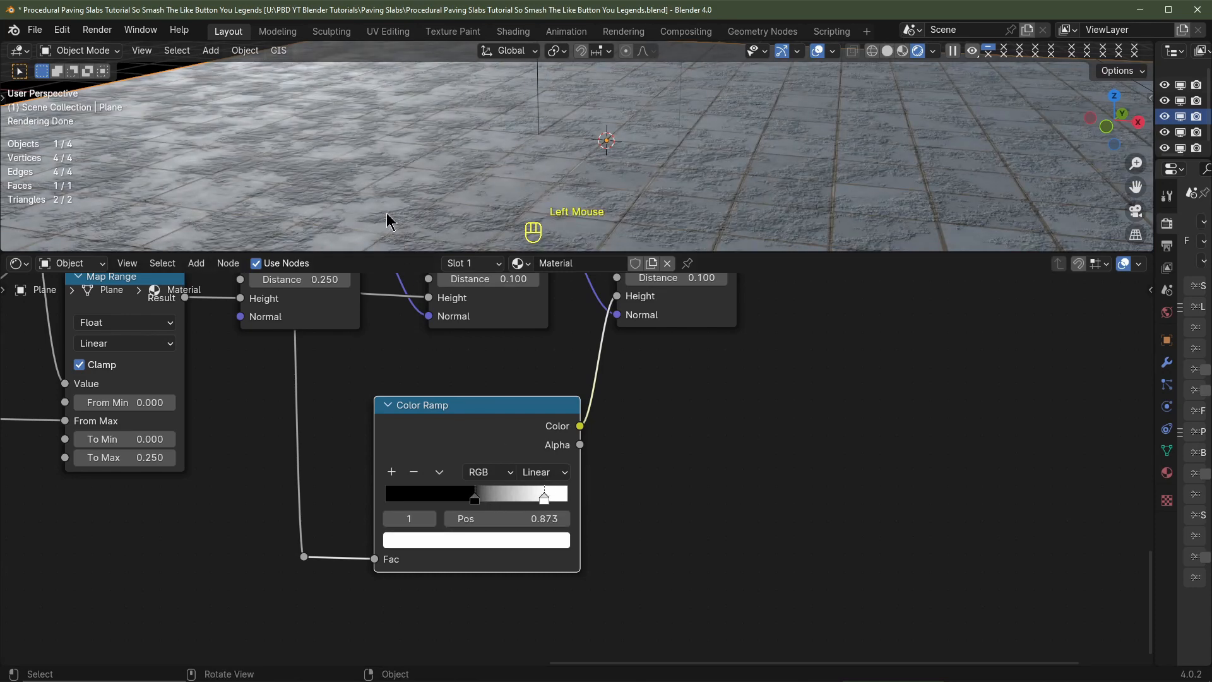
left_click(541, 474)
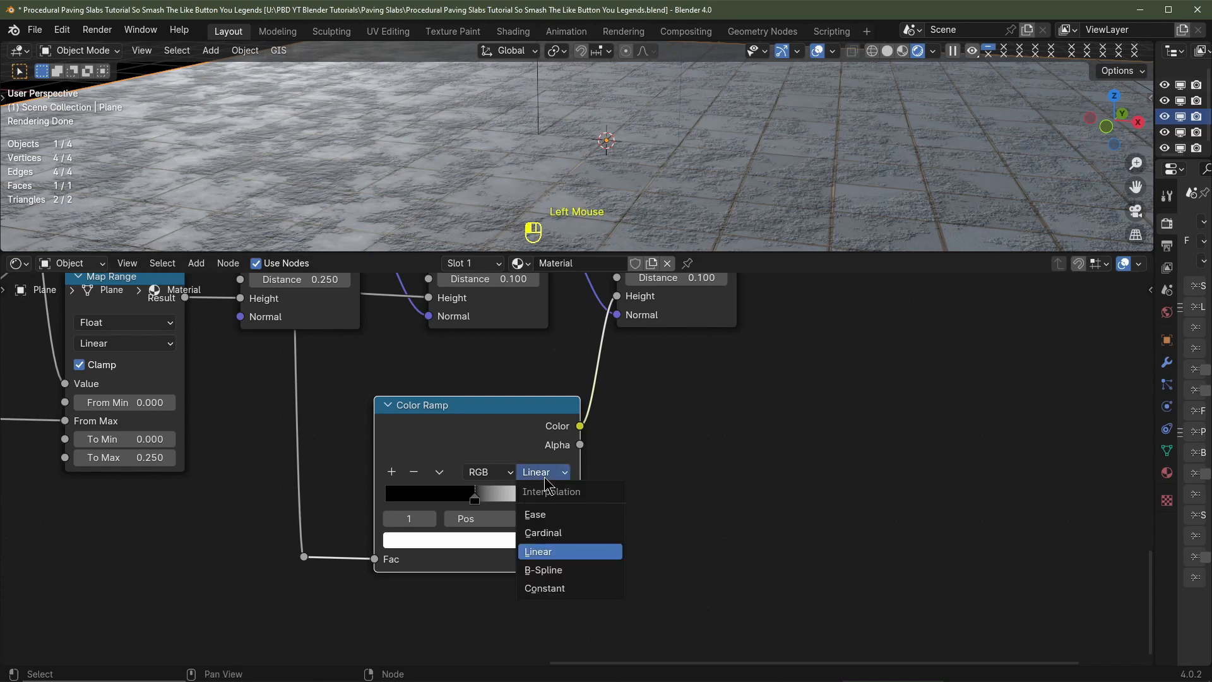
left_click(555, 572)
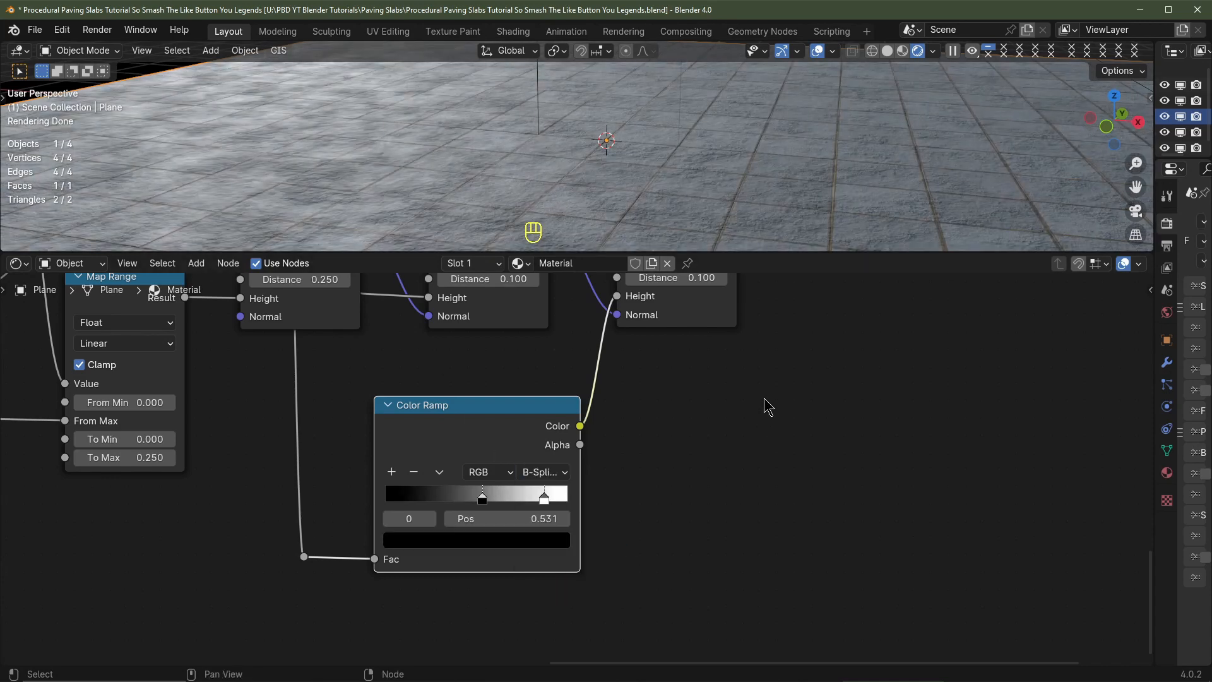
Set the third Bump node's Strength to 0.1 and inspect the slabs up close
middle_click_drag(768, 406, 691, 413)
left_click(631, 387)
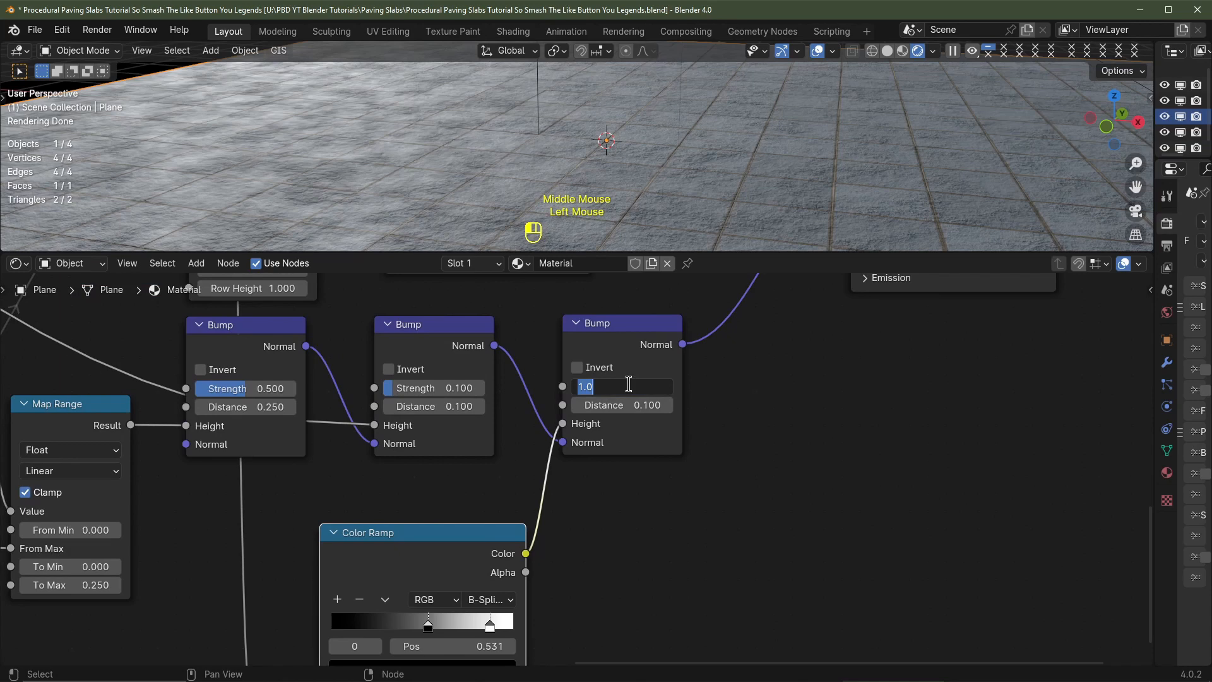
type(".1")
key("Return")
scroll(511, 213, "up", 1)
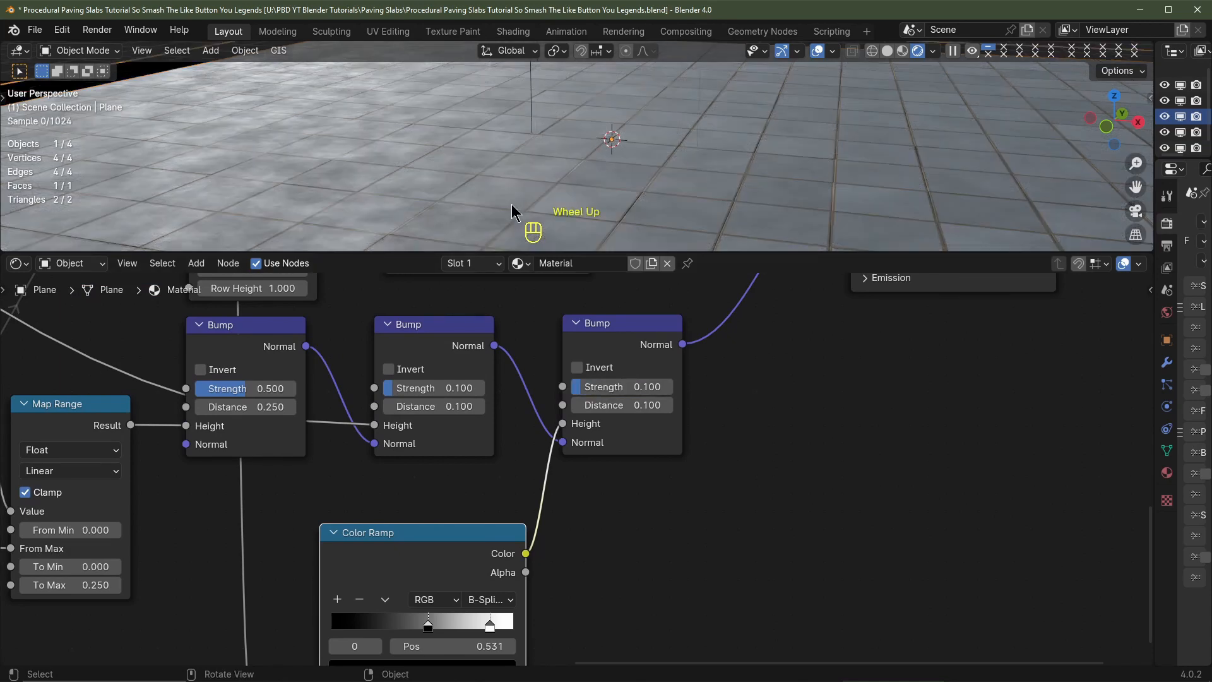
scroll(511, 204, "up", 6)
middle_click_drag(450, 217, 439, 219, "shift")
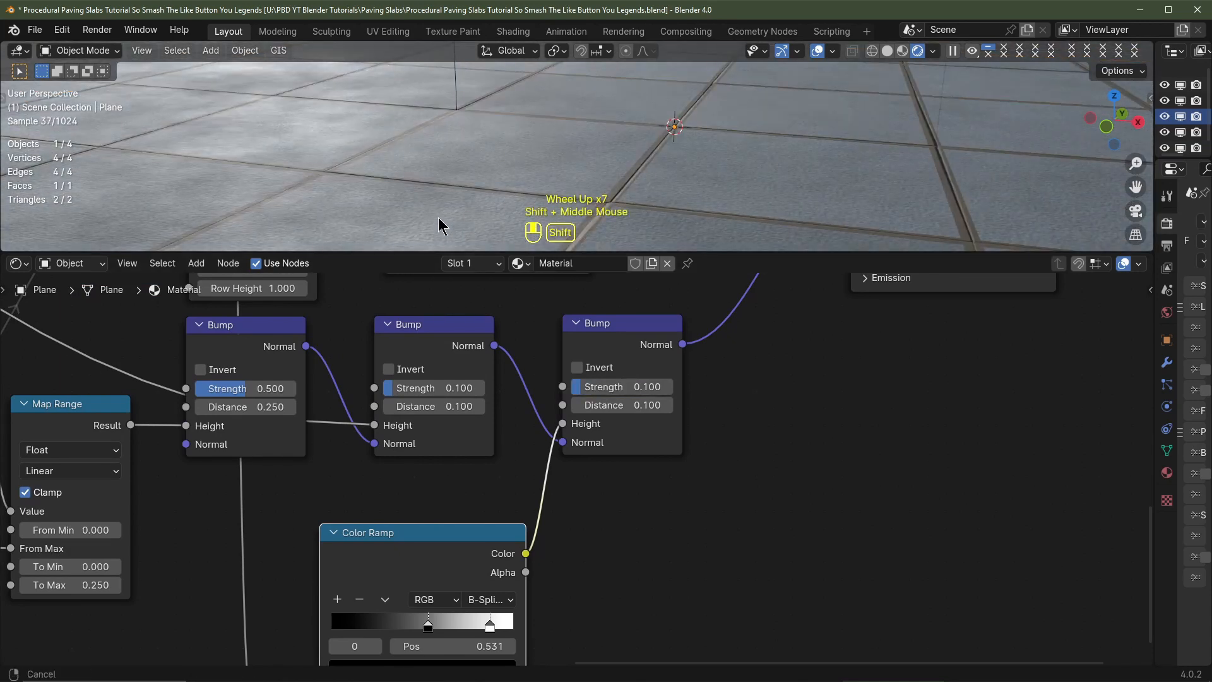
scroll(465, 184, "down", 7)
Darken the Brick Texture's Mortar colour to Value 0.033 and reduce its Saturation to about 0.404
middle_click_drag(459, 317, 450, 513)
scroll(486, 395, "down", 2)
scroll(292, 438, "up", 2)
left_click(289, 435)
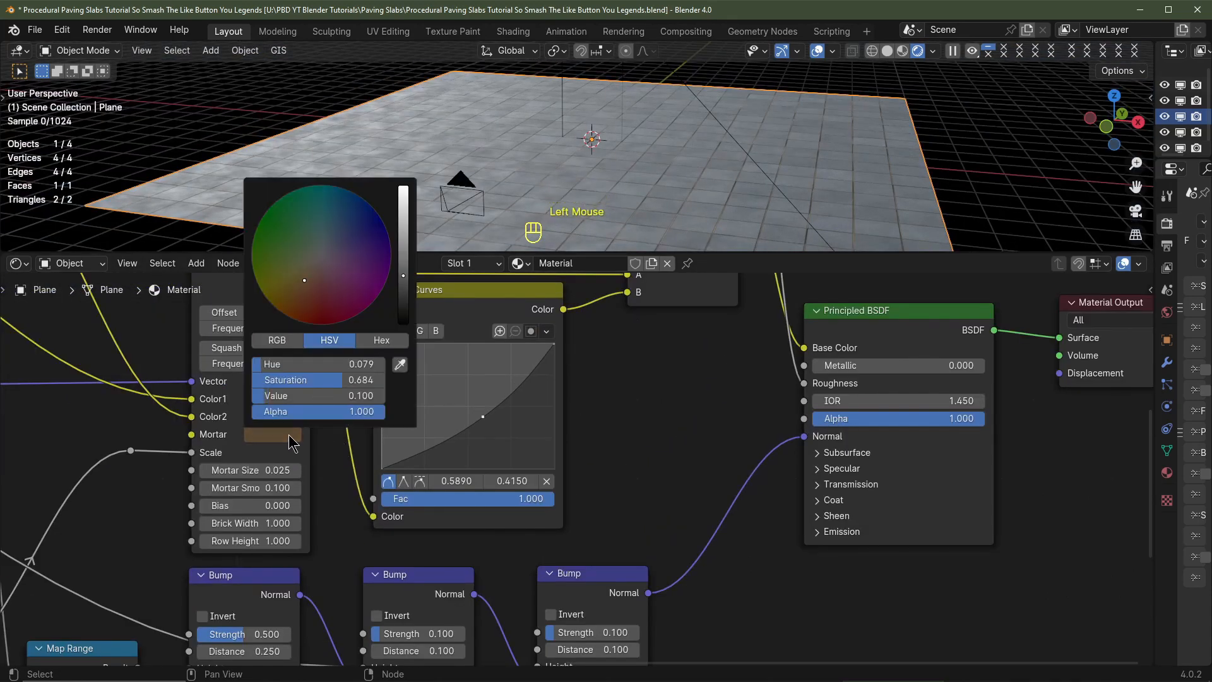
scroll(289, 435, "down", 3)
left_click_drag(354, 380, 337, 380)
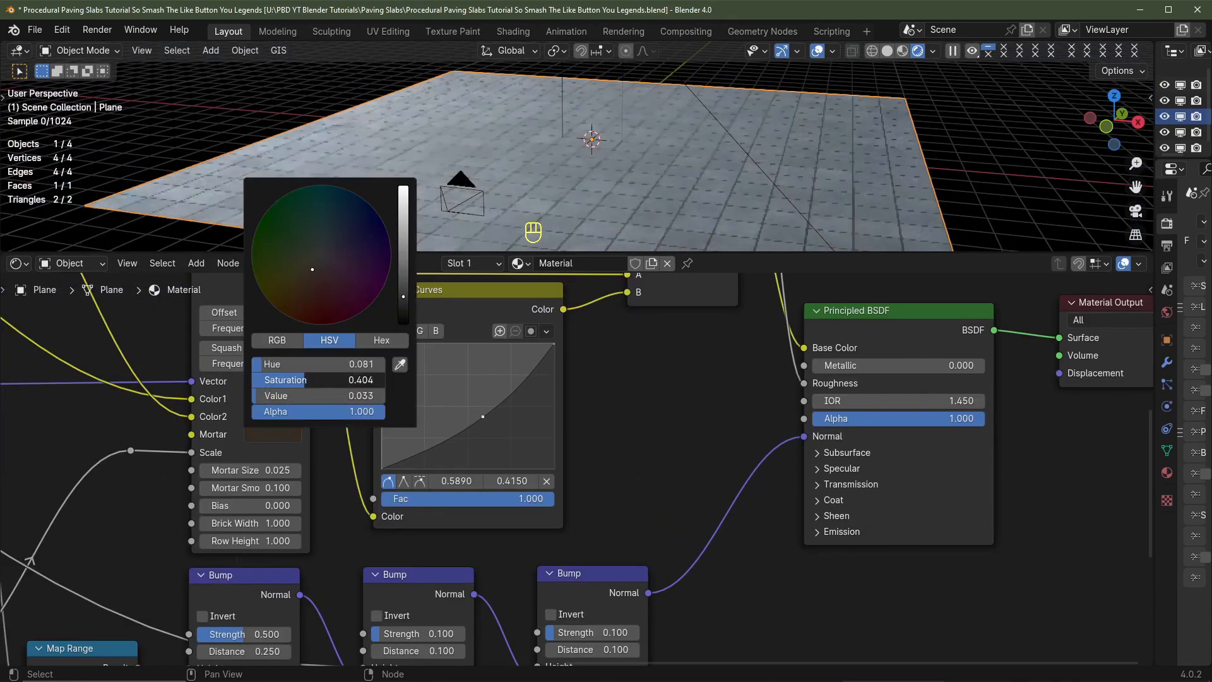
scroll(641, 192, "up", 3)
scroll(641, 203, "down", 2)
middle_click_drag(641, 192, 632, 143)
scroll(637, 208, "down", 1)
scroll(320, 617, "down", 2)
Try other values in the Multiply node that controls the slab scale
middle_click_drag(320, 617, 634, 466)
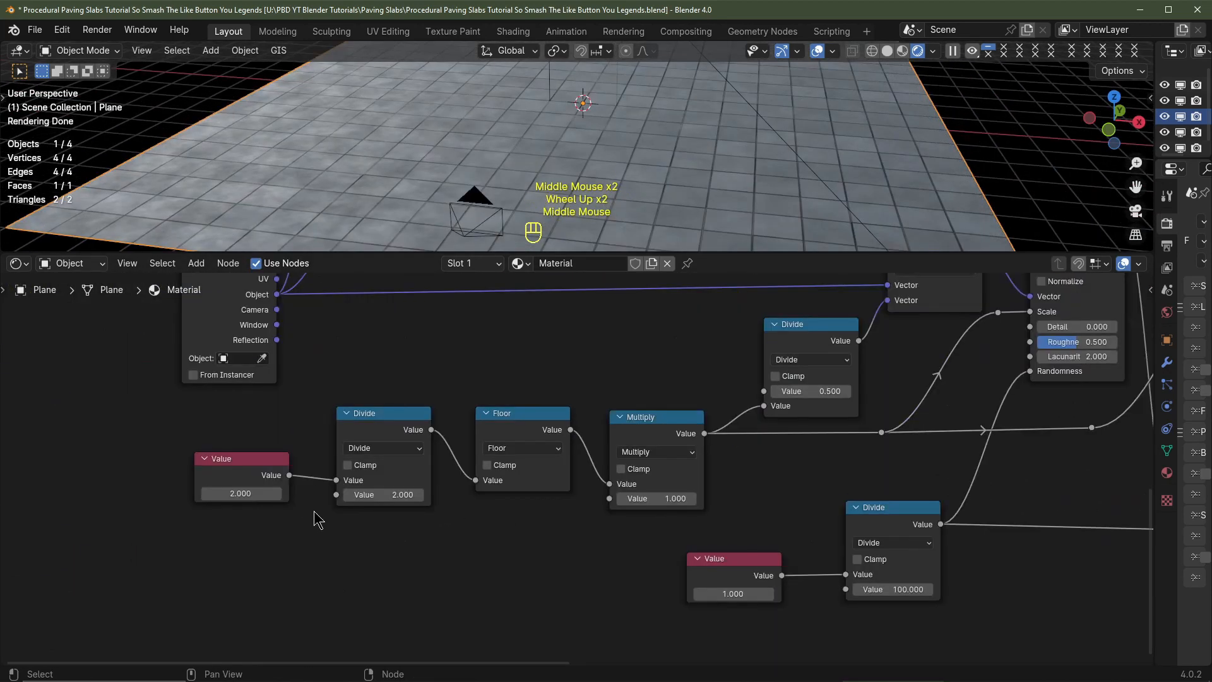
middle_click_drag(281, 508, 274, 557)
scroll(766, 562, "up", 1)
middle_click_drag(766, 562, 525, 581)
left_click(388, 567)
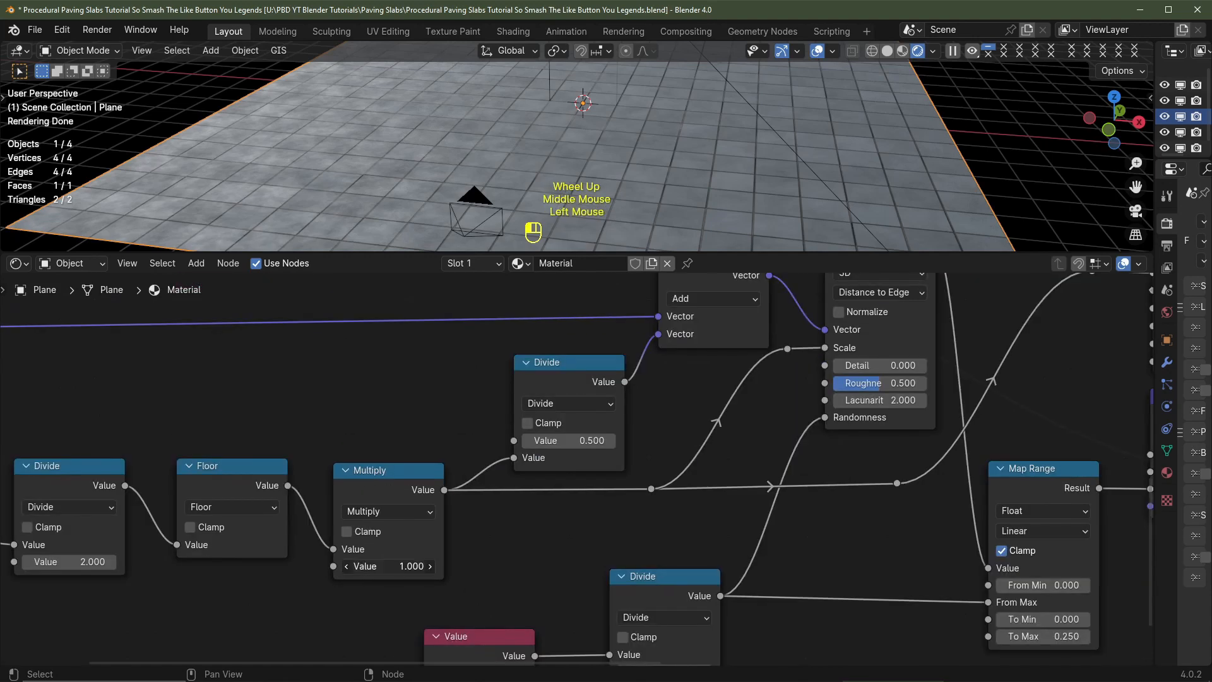
left_click_drag(388, 566, 218, 566)
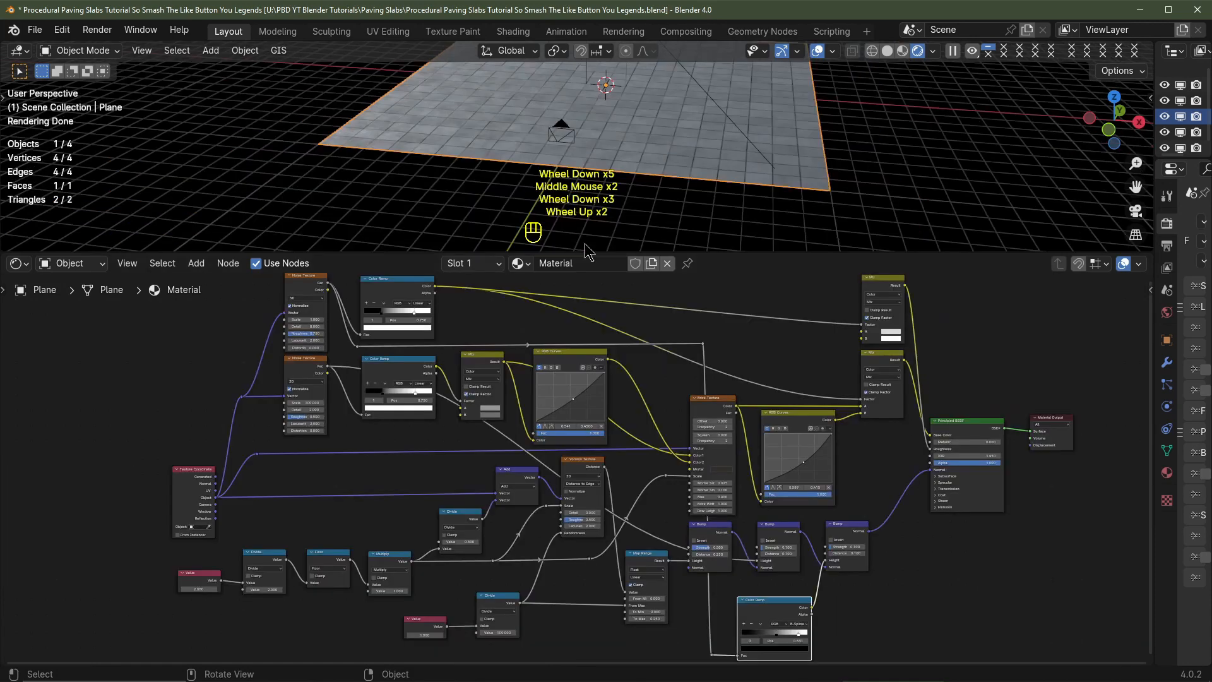
Rename the material as Paving Slabs
left_click(587, 262)
type("Paving Slabs")
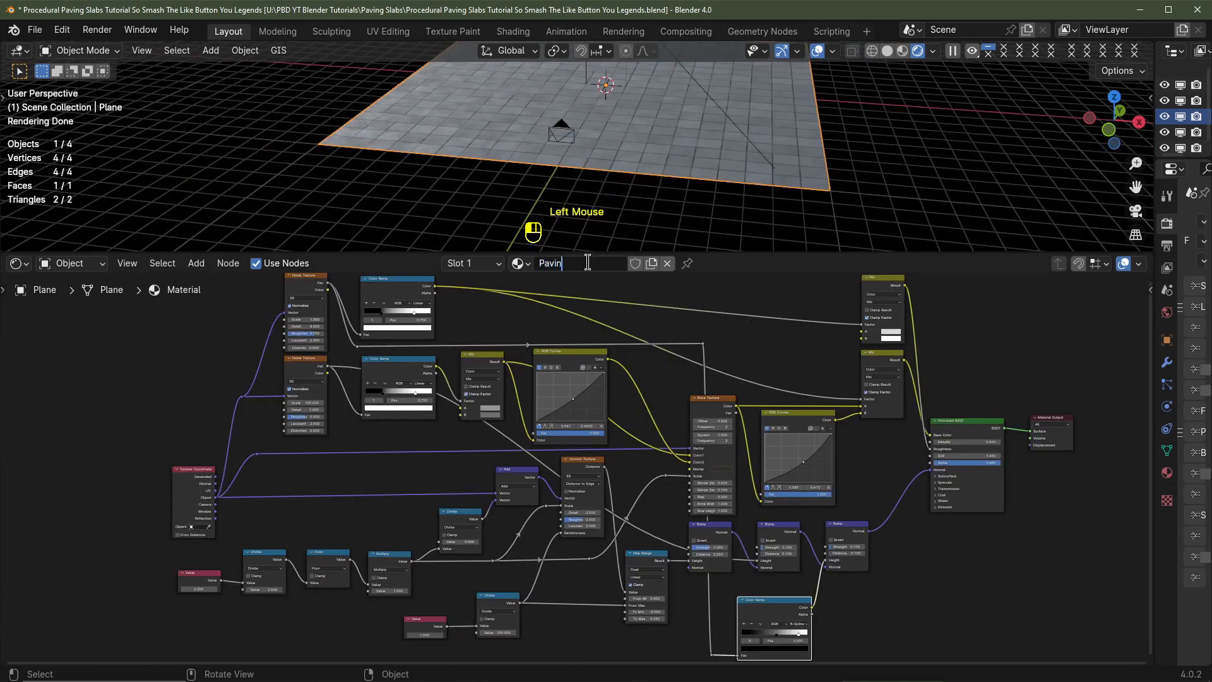
key("Return")
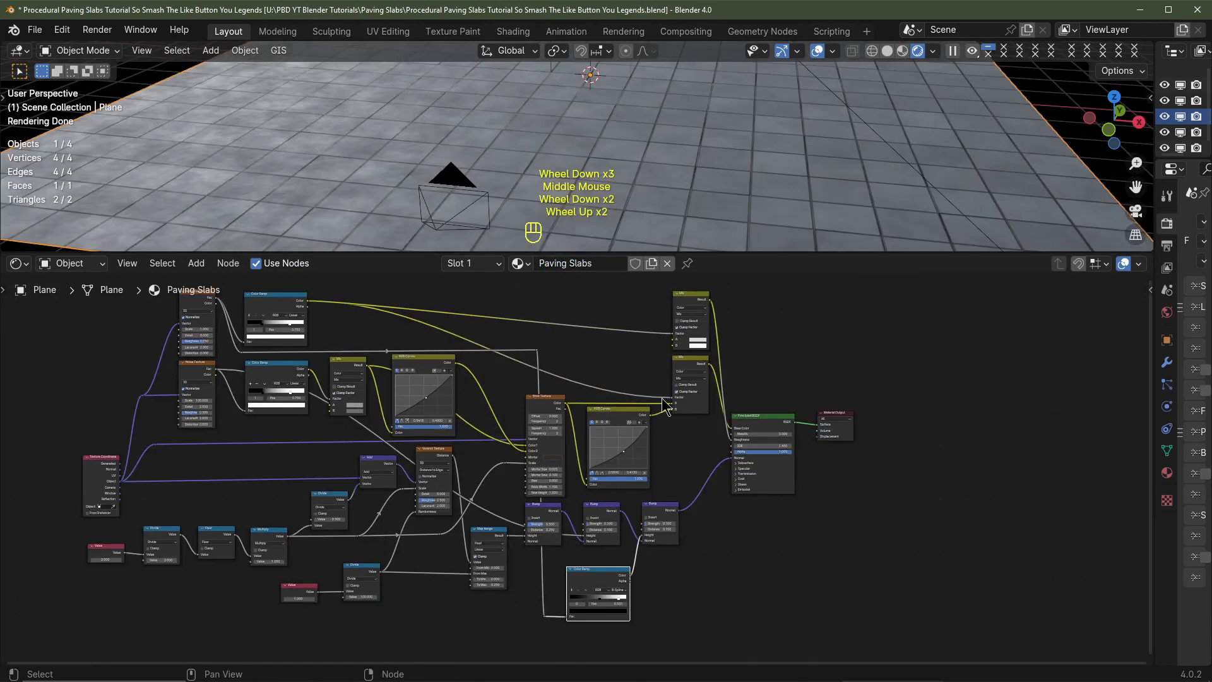
Switch the viewport to Material Preview shading with Scene Lights and Scene World enabled
left_click(903, 52)
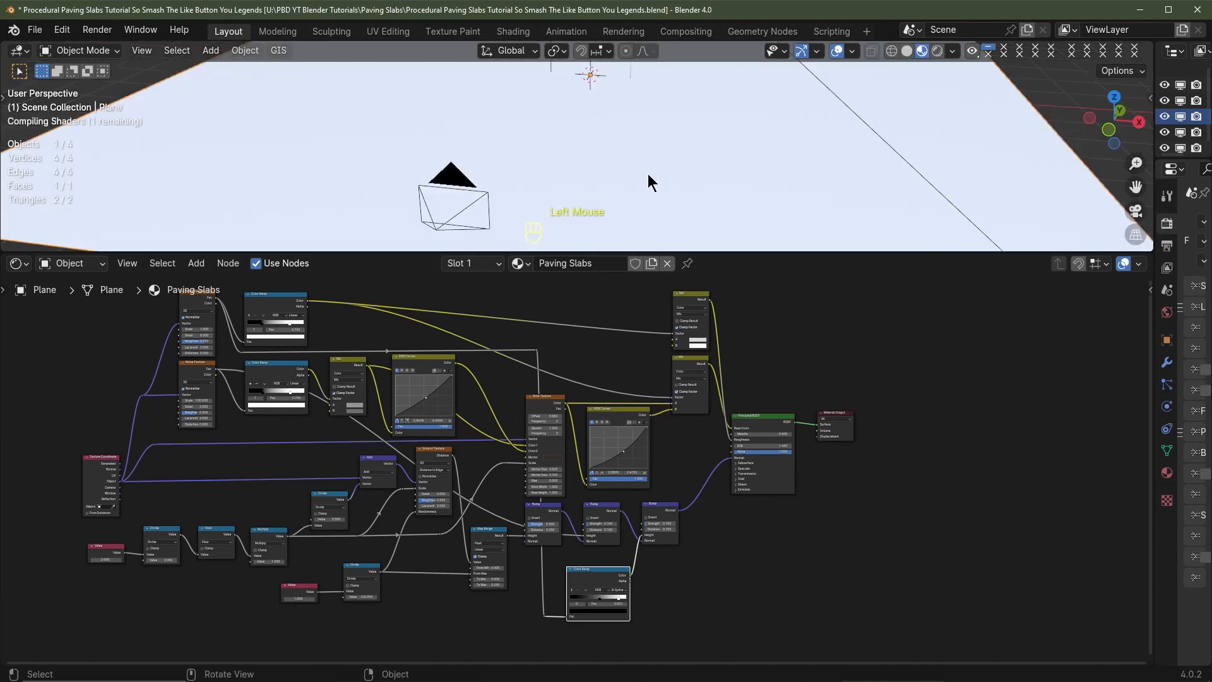
left_click(952, 51)
left_click(864, 127)
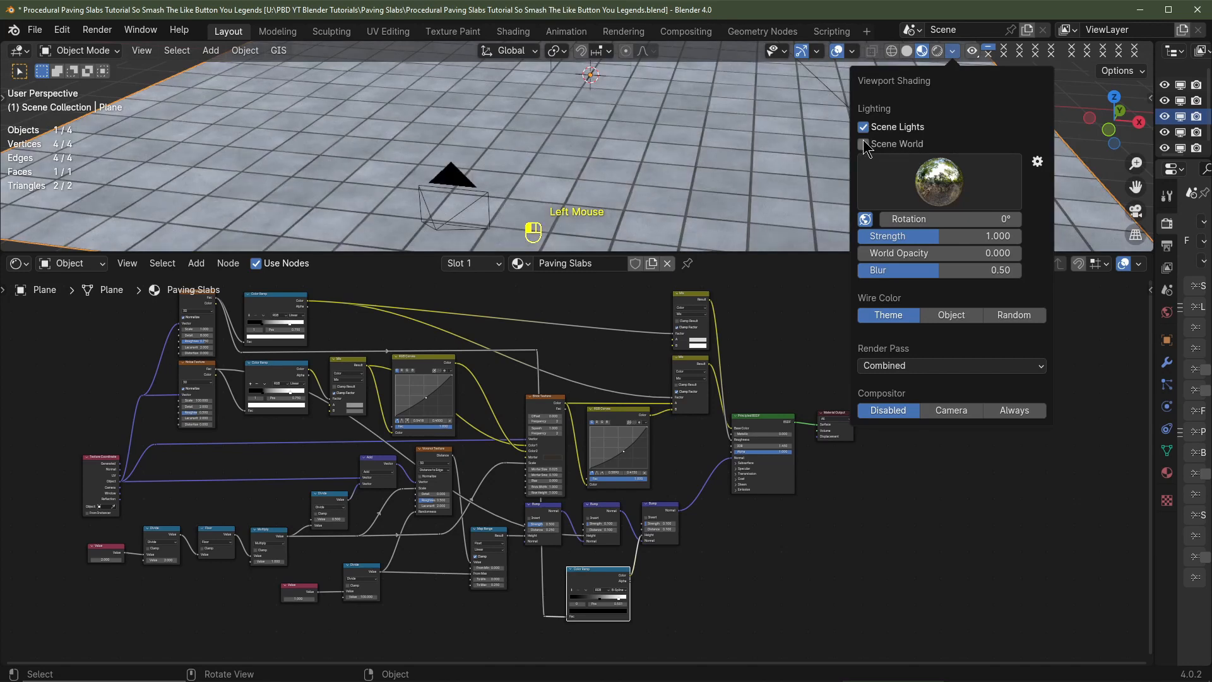
left_click(864, 144)
scroll(570, 188, "up", 2)
scroll(576, 475, "up", 3)
Try lowering the divisor of the Divide node that drives the Voronoi Randomness to 10.9
middle_click_drag(334, 653, 541, 576)
scroll(406, 608, "down", 5)
scroll(654, 145, "up", 1)
scroll(498, 590, "up", 1)
left_click(480, 580)
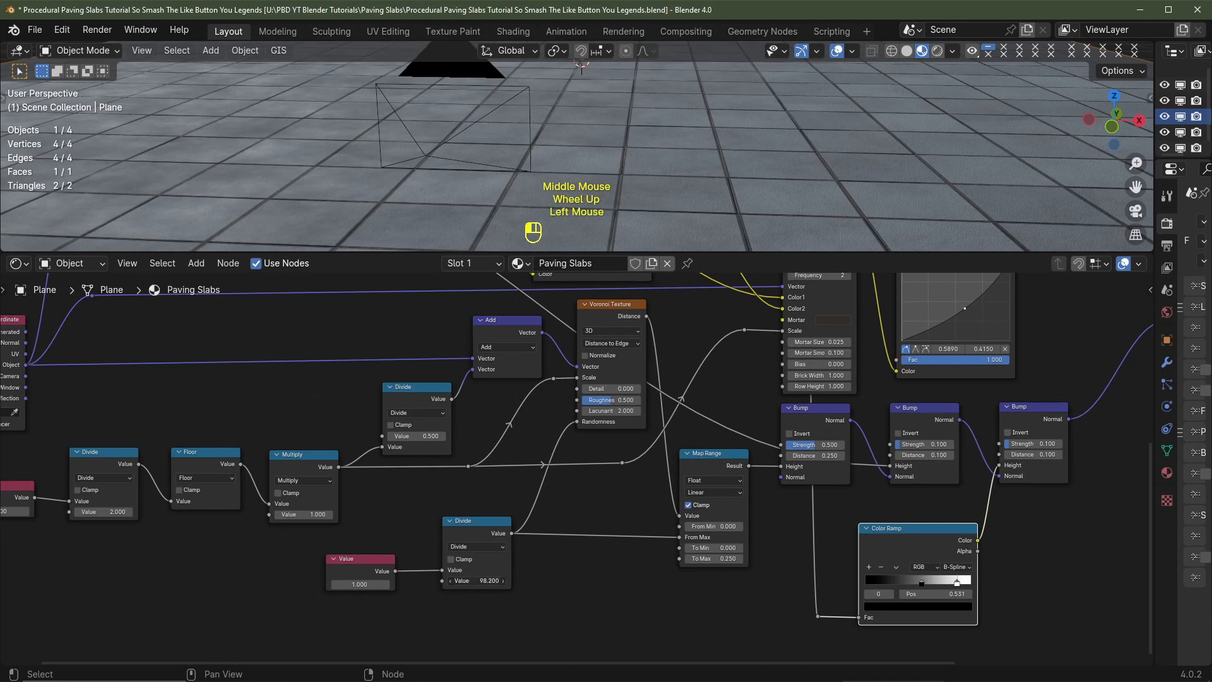
left_click_drag(480, 580, 385, 580)
left_click_drag(476, 580, 480, 580)
scroll(757, 157, "down", 1)
middle_click_drag(759, 147, 745, 197)
middle_click_drag(882, 483, 606, 520)
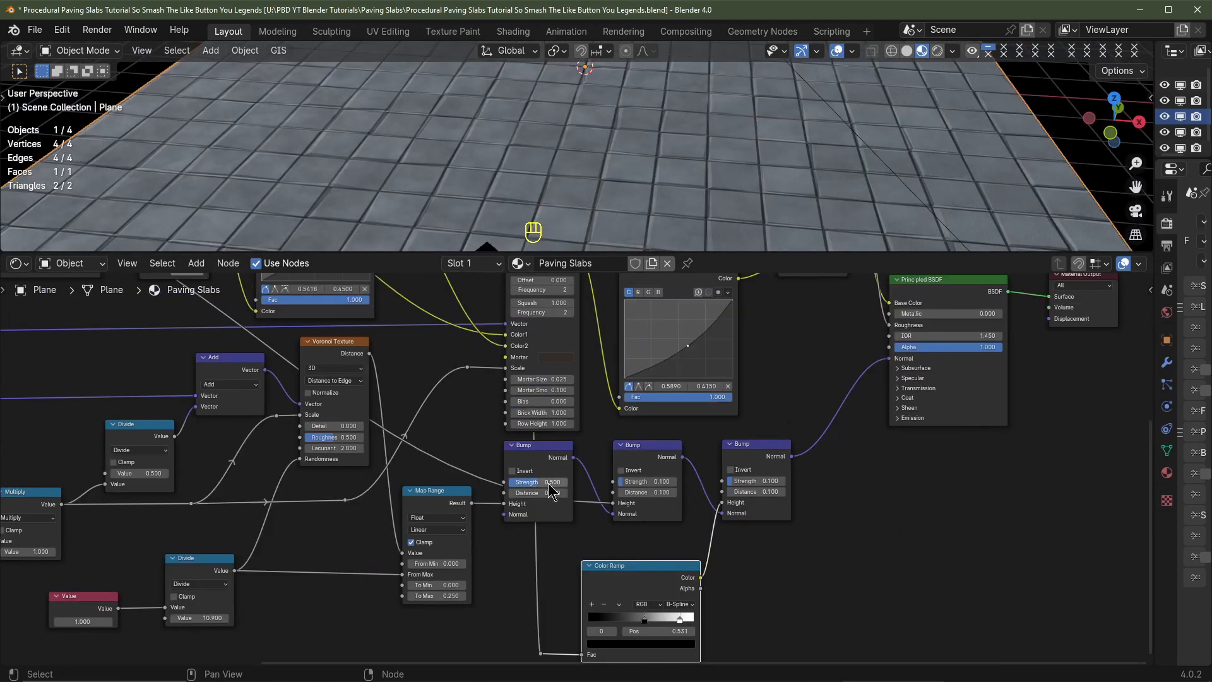
Try higher Distance and Strength values on the first Bump node, cancelling each change
scroll(555, 480, "up", 1)
left_click(533, 461)
left_click_drag(526, 497, 609, 496)
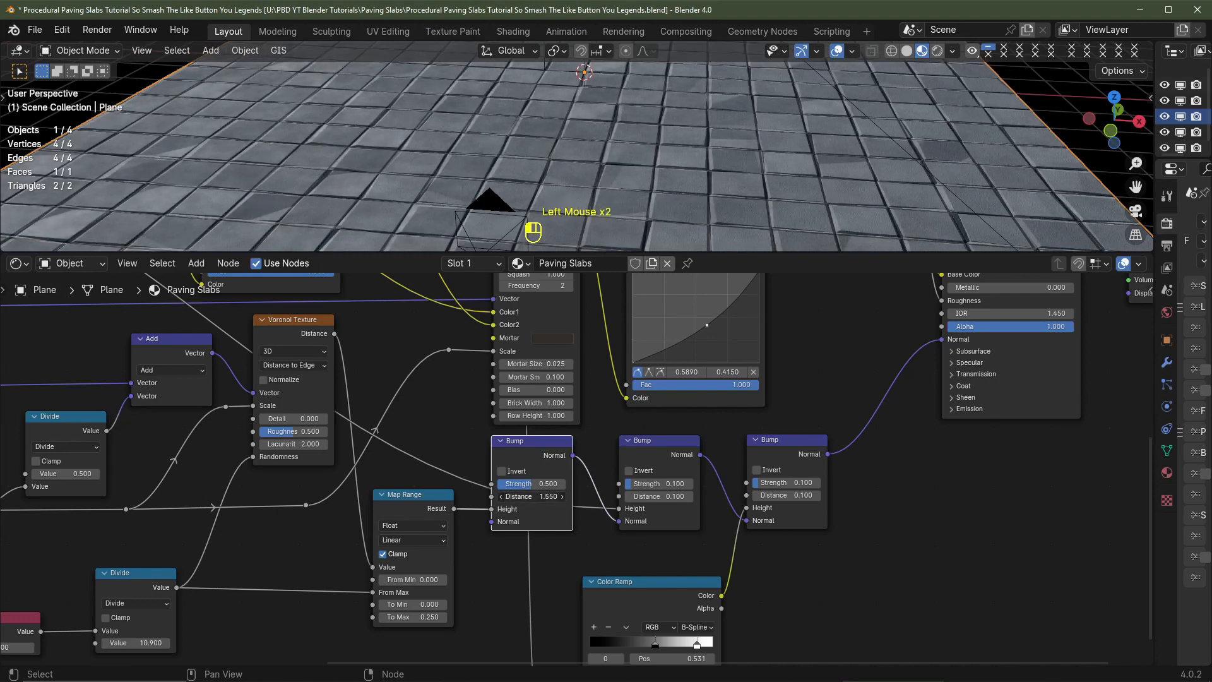
right_click(527, 497)
left_click_drag(525, 489, 579, 484)
right_click(545, 483)
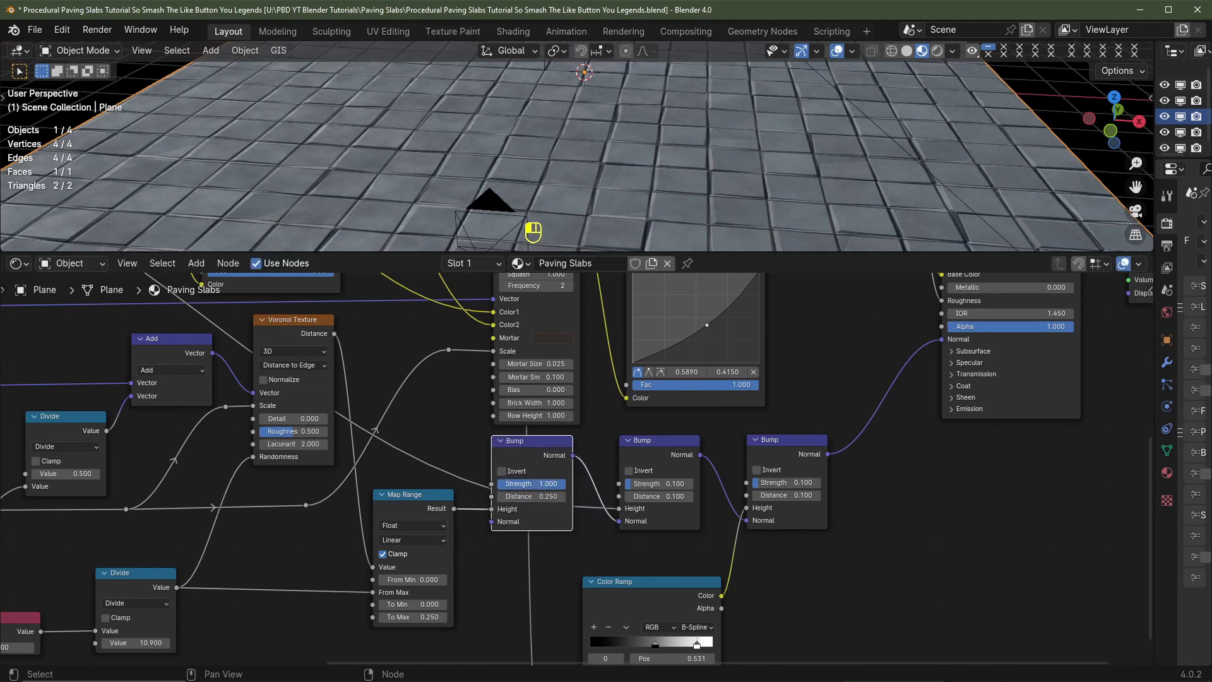
Set the divisor of the Divide node driving the Voronoi Randomness to 100 and check the slabs
middle_click_drag(144, 641, 275, 573)
left_click(274, 573)
type("100")
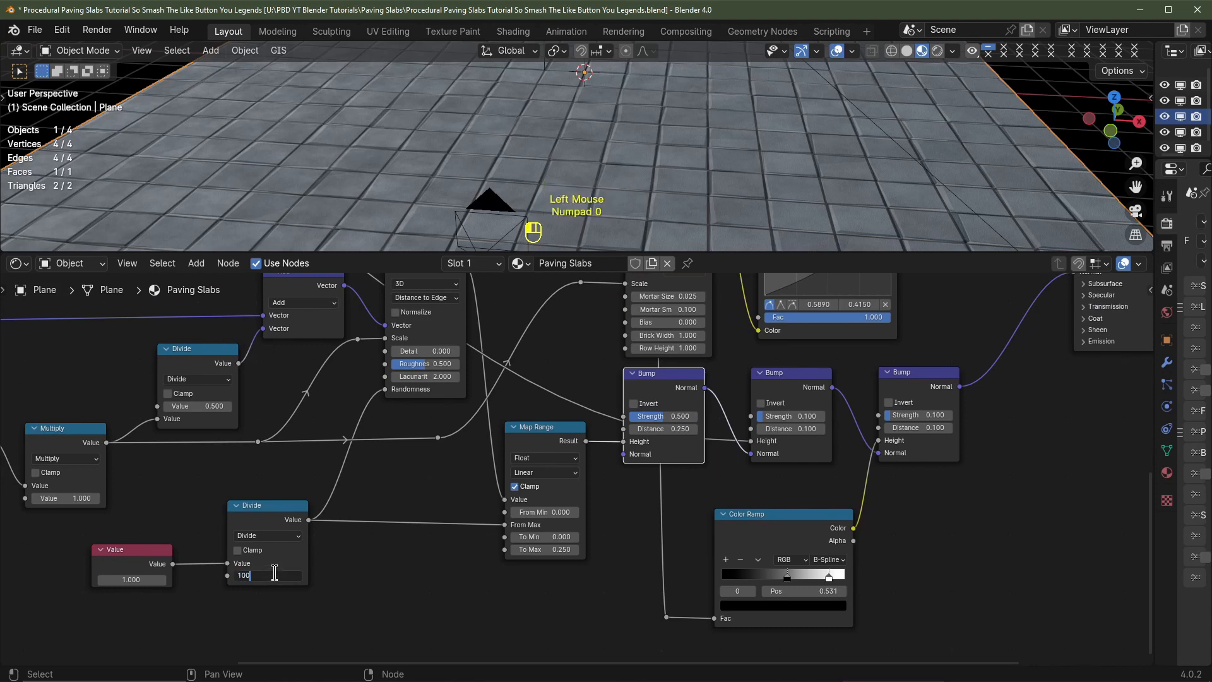
scroll(623, 176, "up", 3)
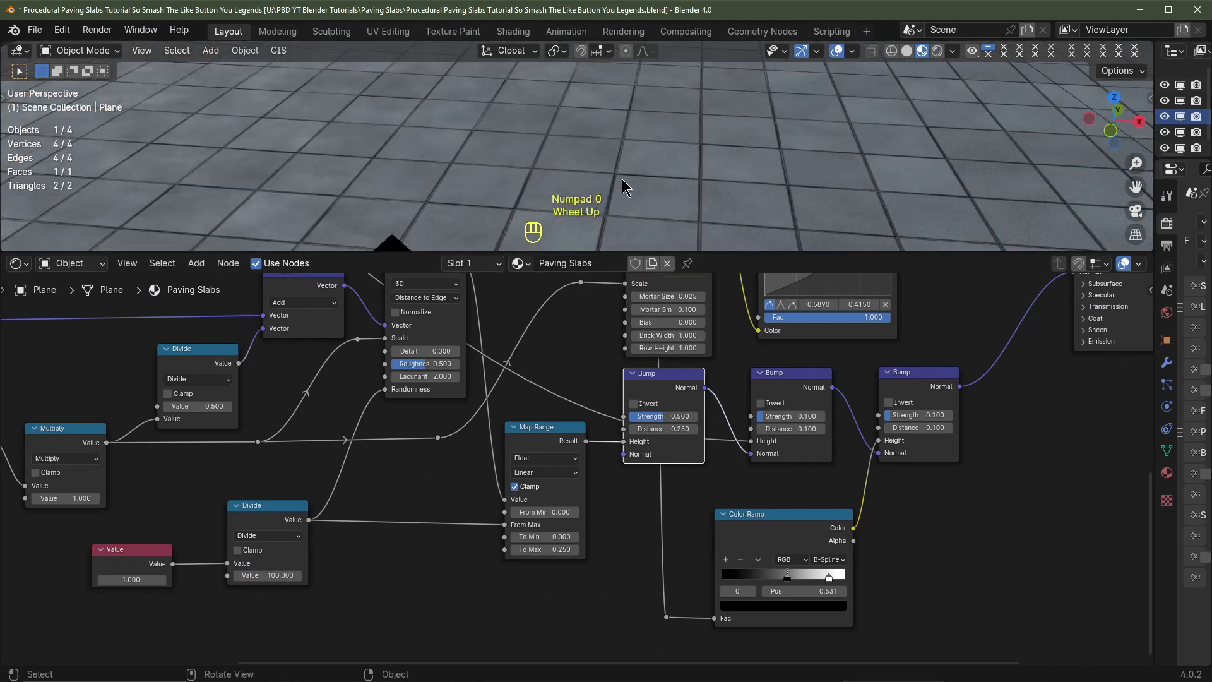
middle_click_drag(623, 179, 652, 209)
scroll(638, 182, "down", 3)
Enlarge the node editor and frame the complete Paving Slabs node tree for review
left_click_drag(841, 252, 841, 62)
scroll(801, 262, "down", 5)
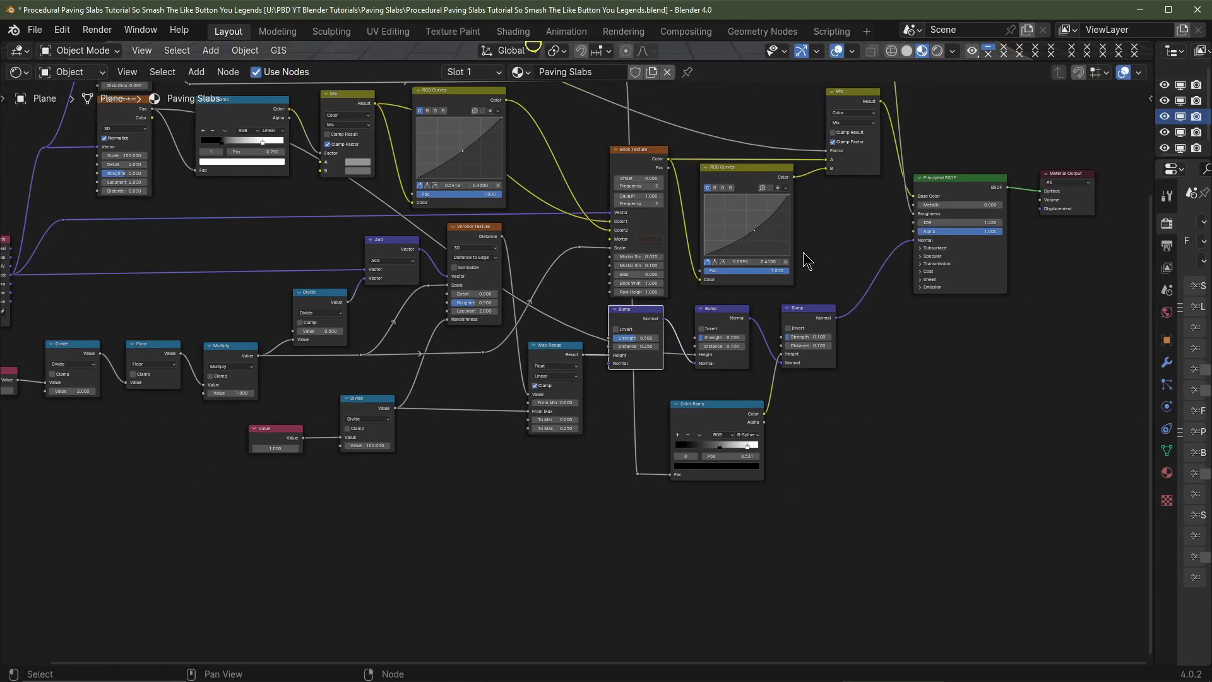
key("Home")
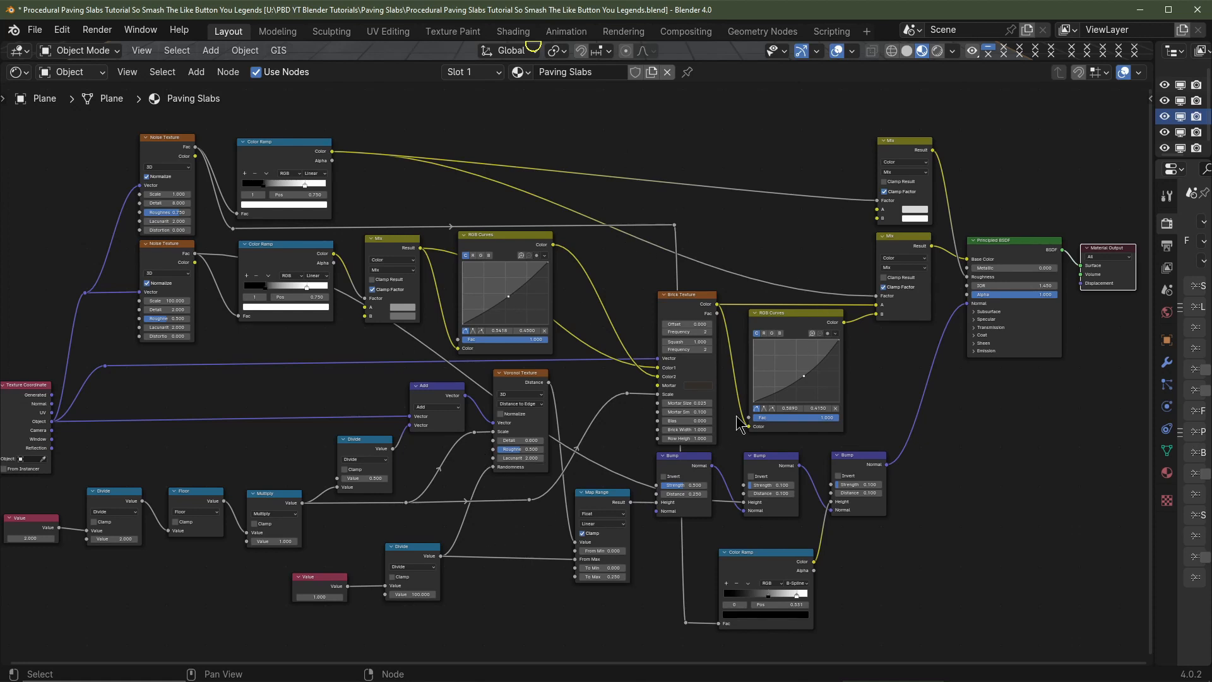
scroll(596, 489, "up", 1)
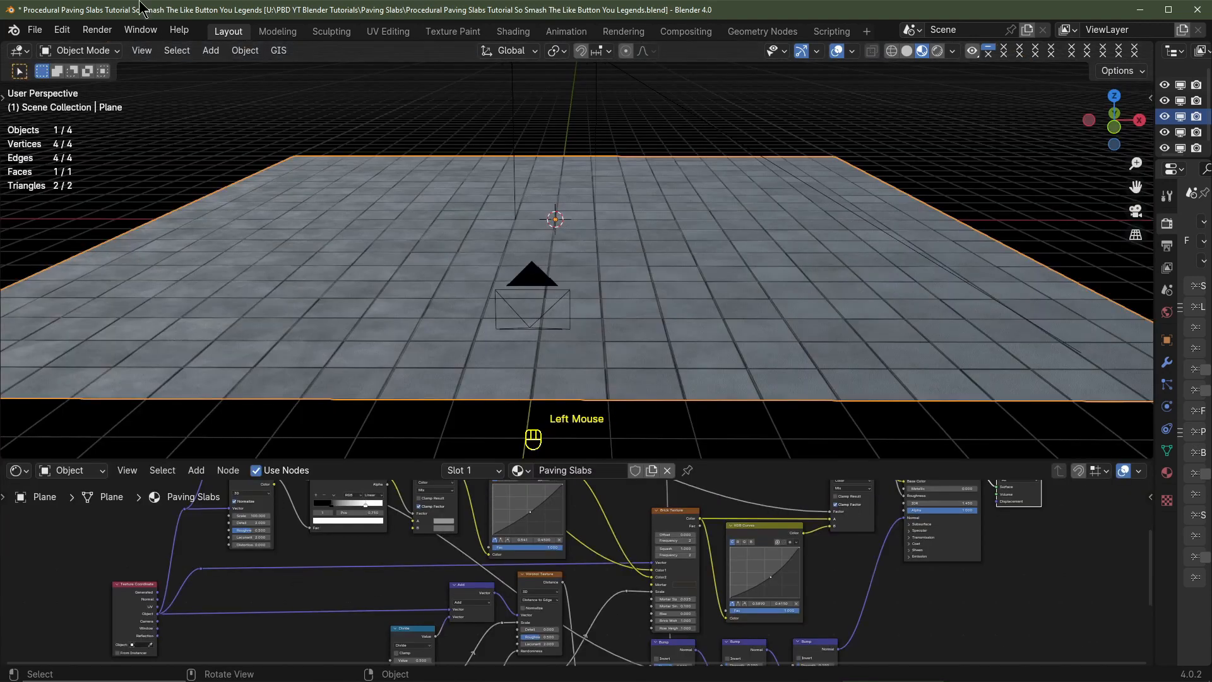
Save the project as a new file named Subscribe in the Paving Slabs folder
left_click(35, 30)
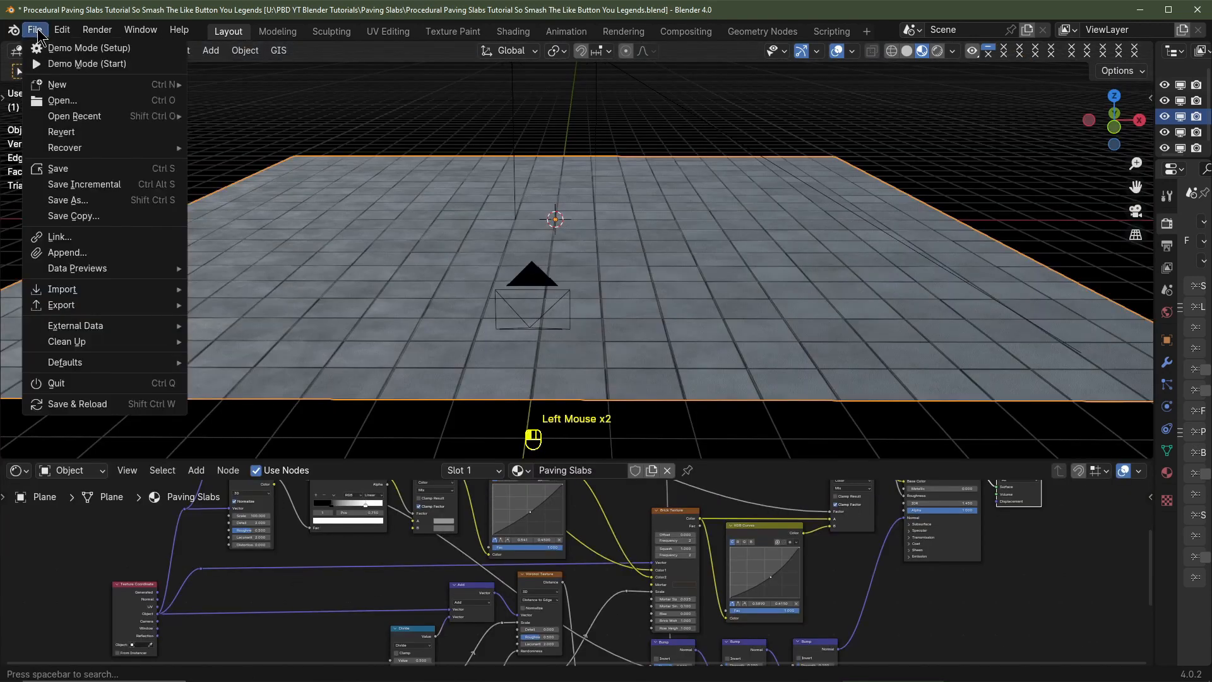
left_click(65, 200)
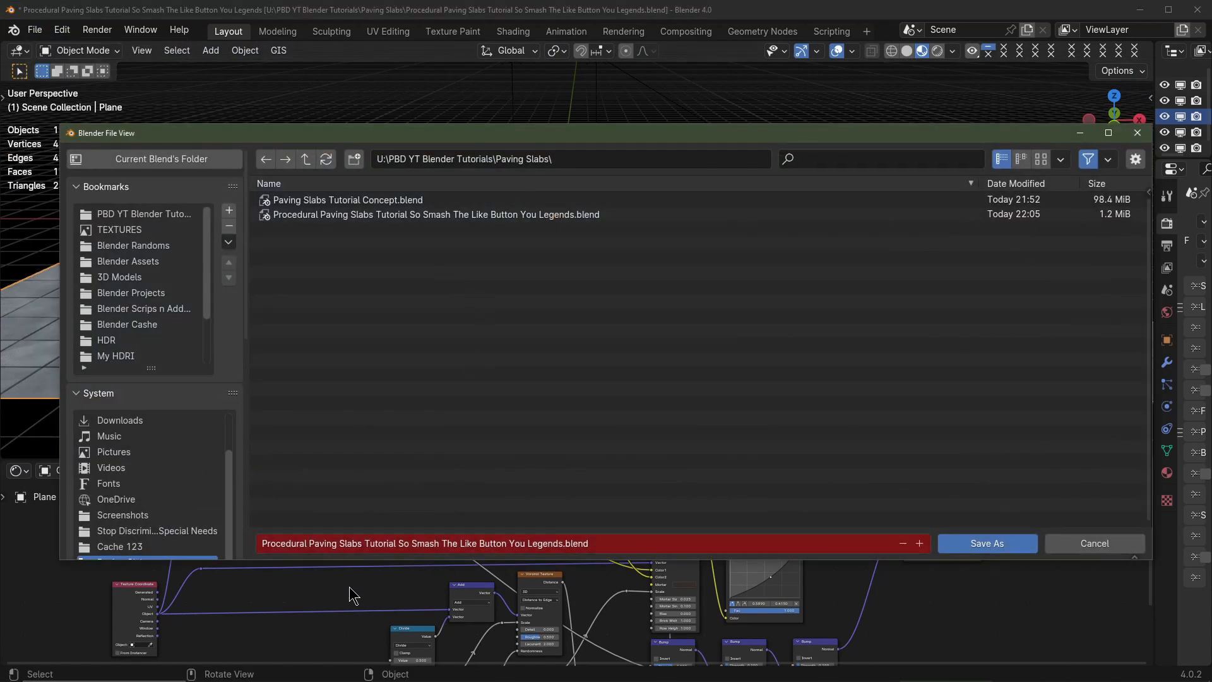
left_click(576, 542)
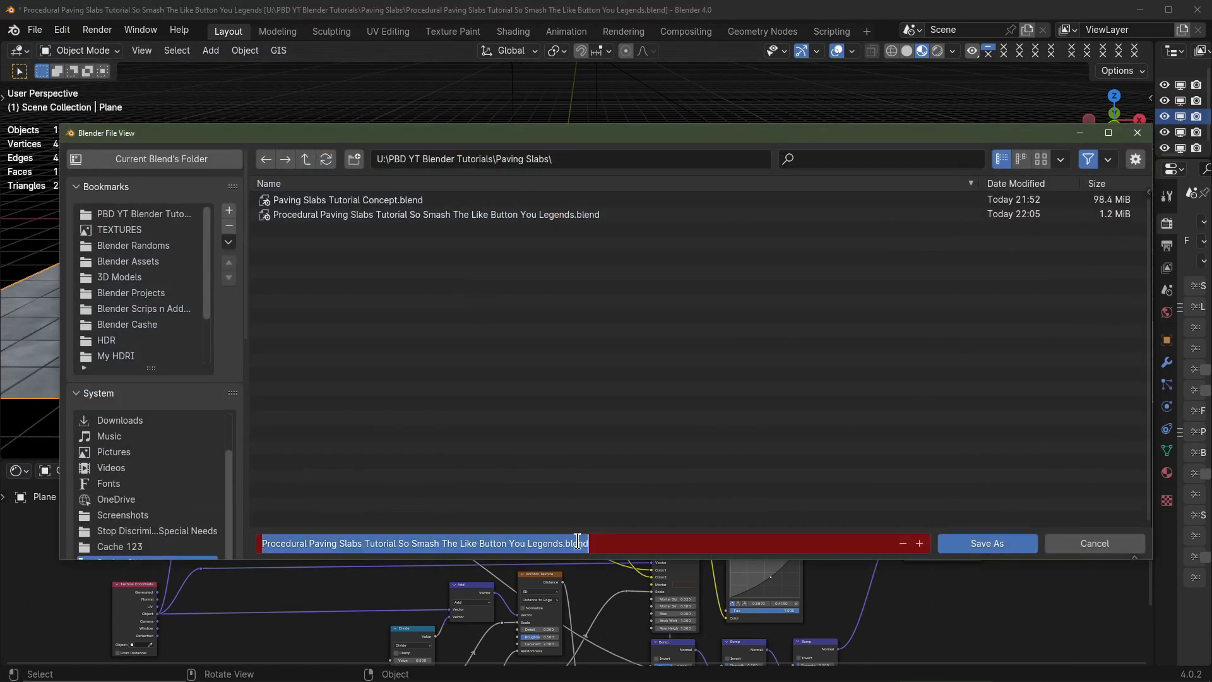
type("Subscribe")
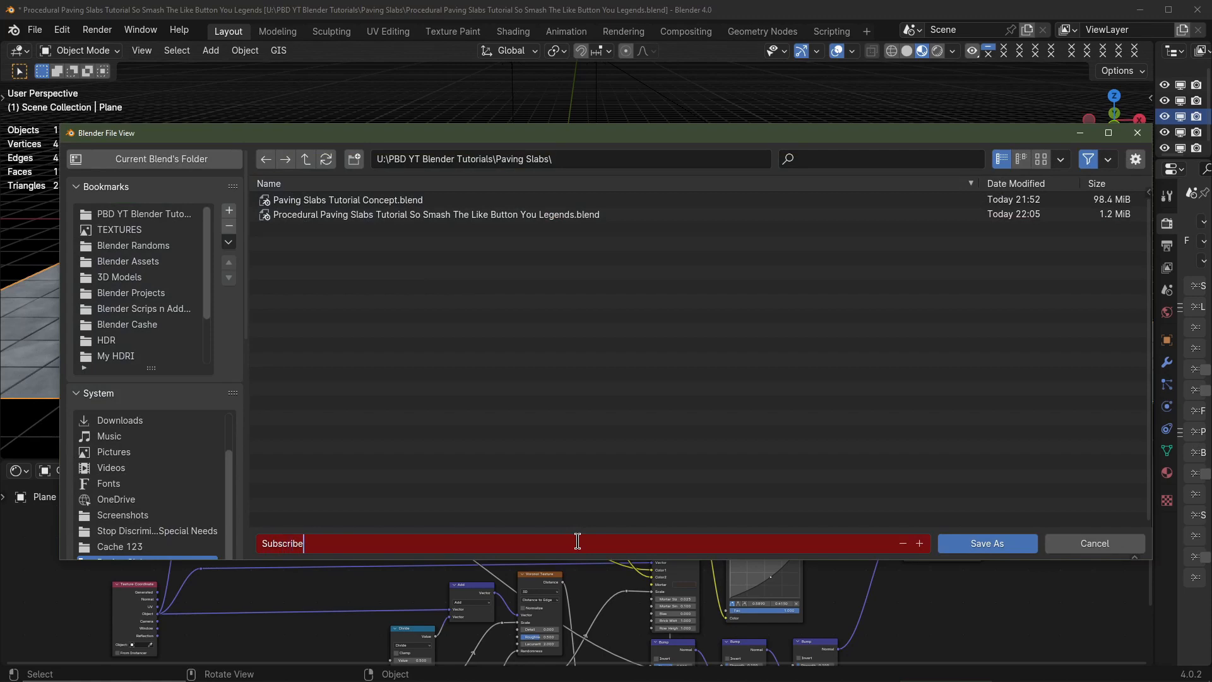
key("Return")
key("Return")
From the camera view, set the camera's Z location to 1.7 m and lower its vertical lens shift until the slabs fill the frame
key("KP_0")
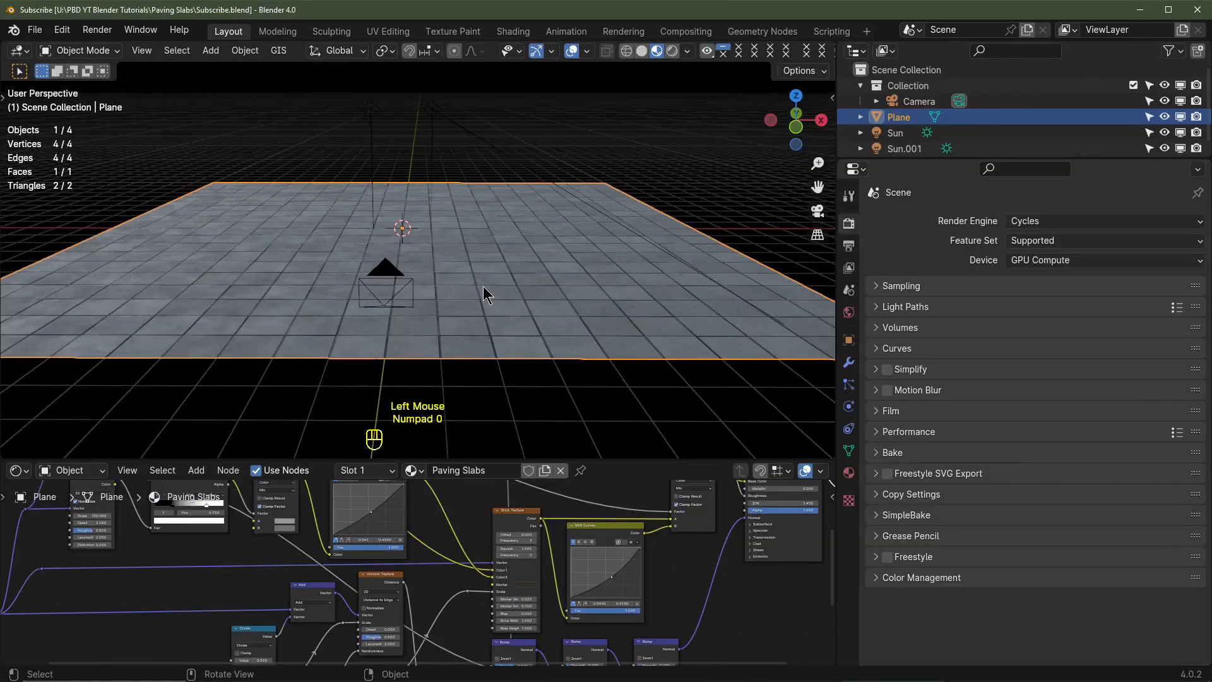
scroll(481, 299, "up", 2)
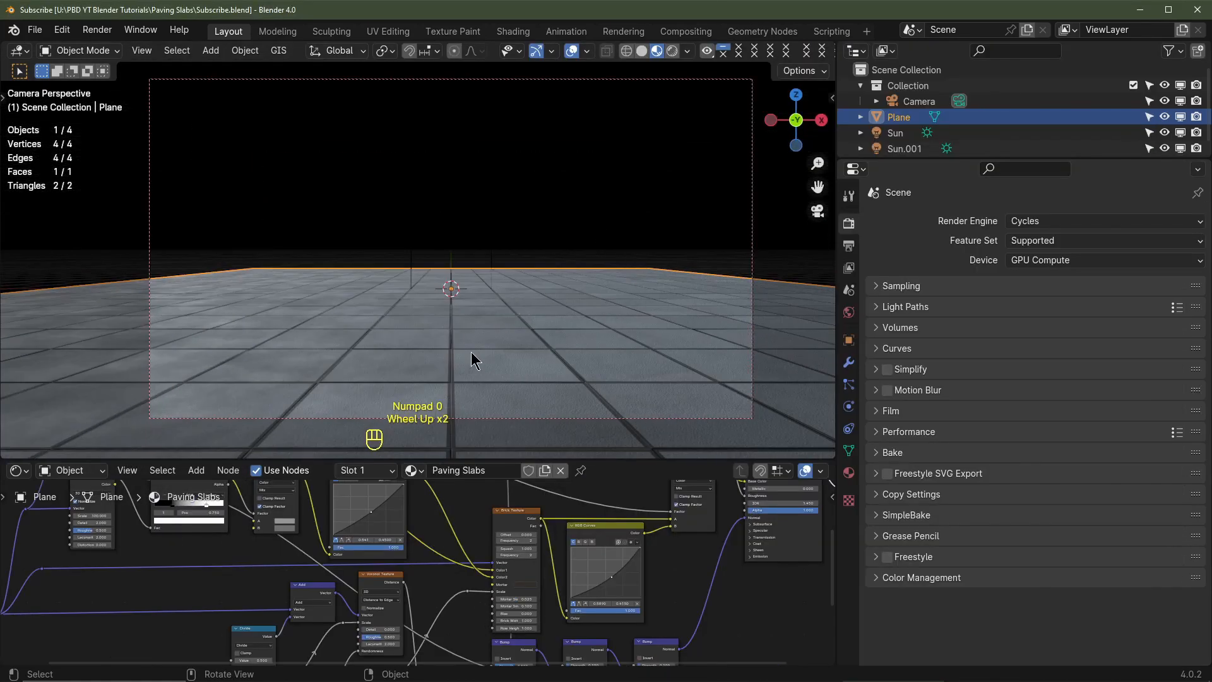
left_click(581, 78)
left_click(849, 340)
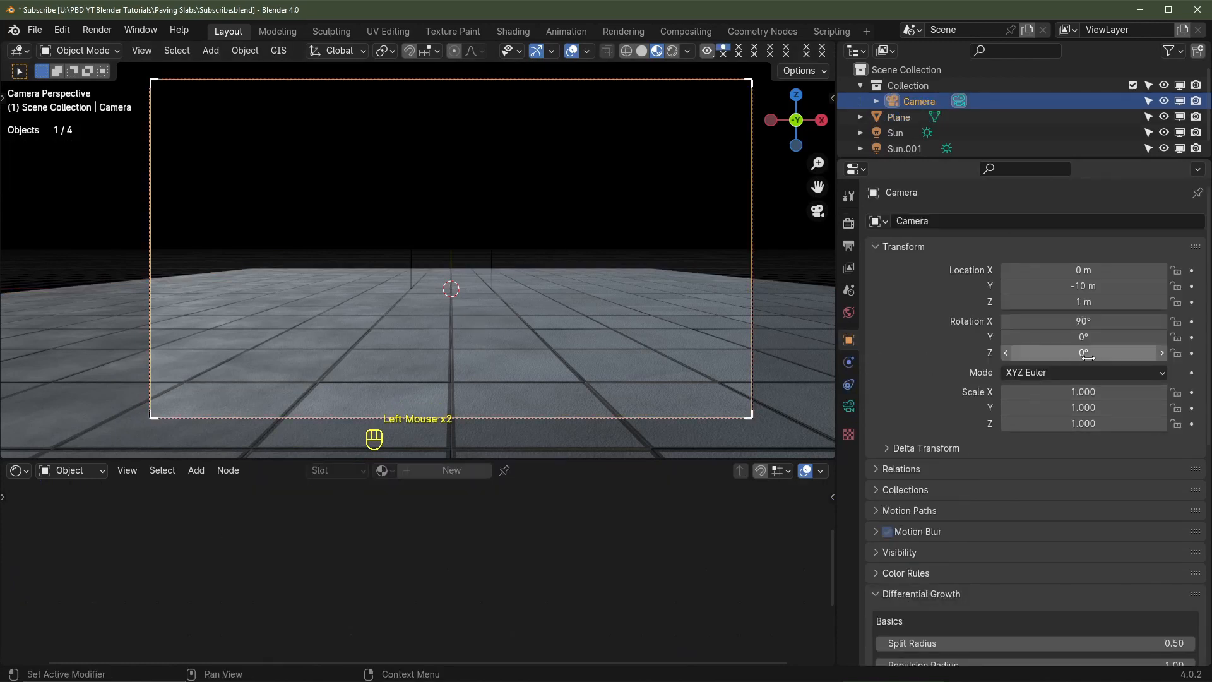
left_click(1091, 304)
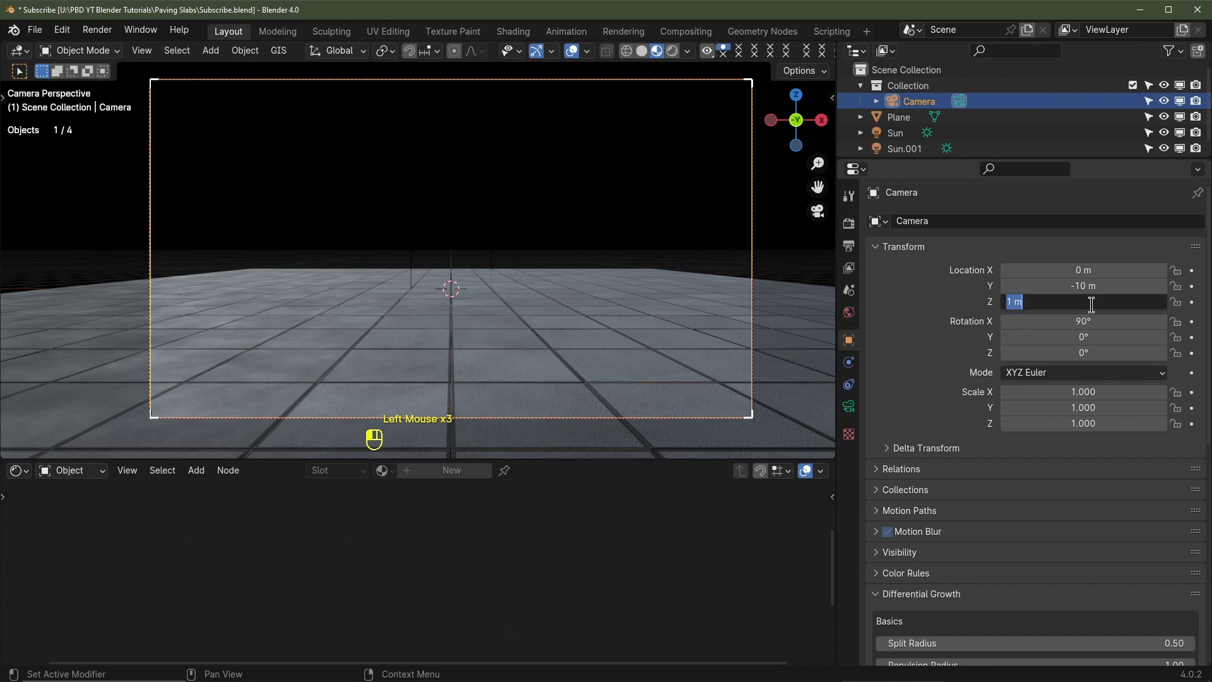
key("Return")
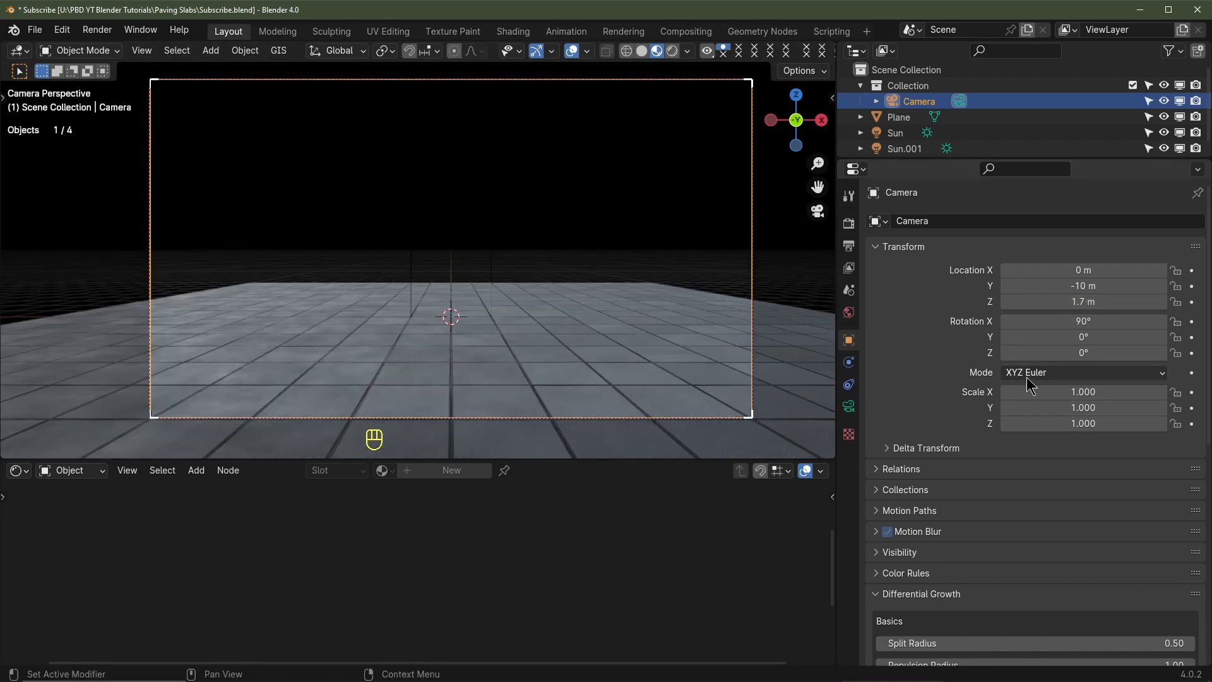
left_click(849, 409)
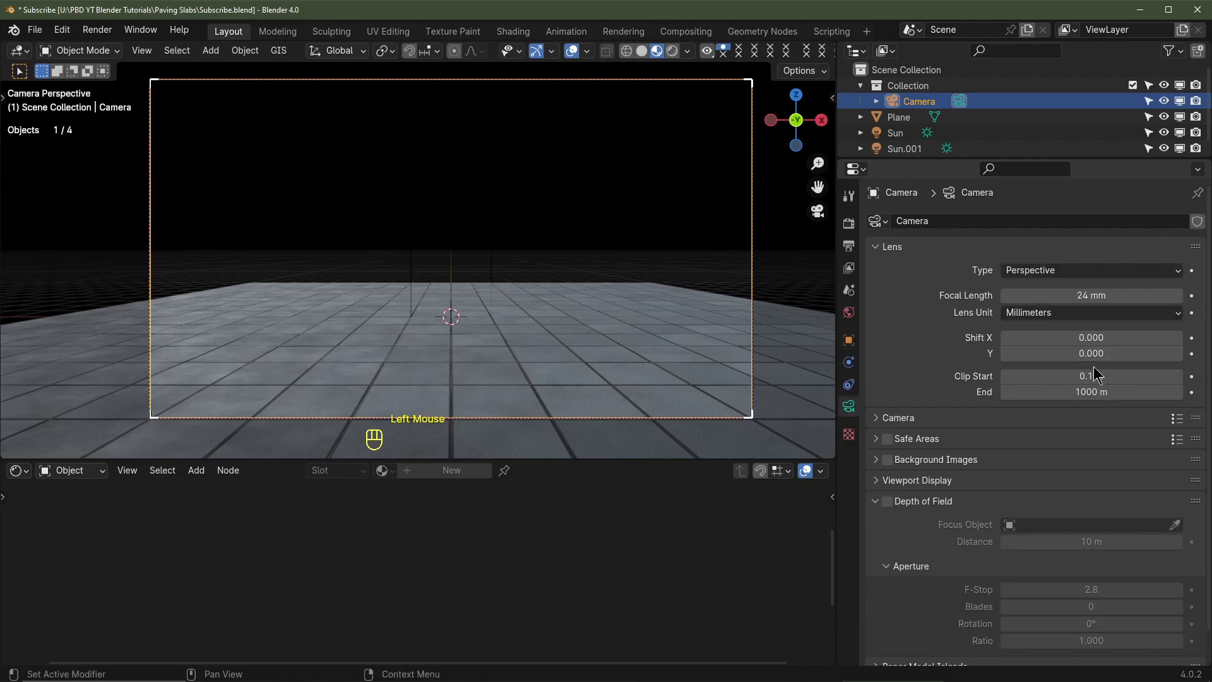
left_click_drag(1091, 353, 972, 353)
Disable reflective and refractive caustics in the Cycles light path settings
left_click(849, 223)
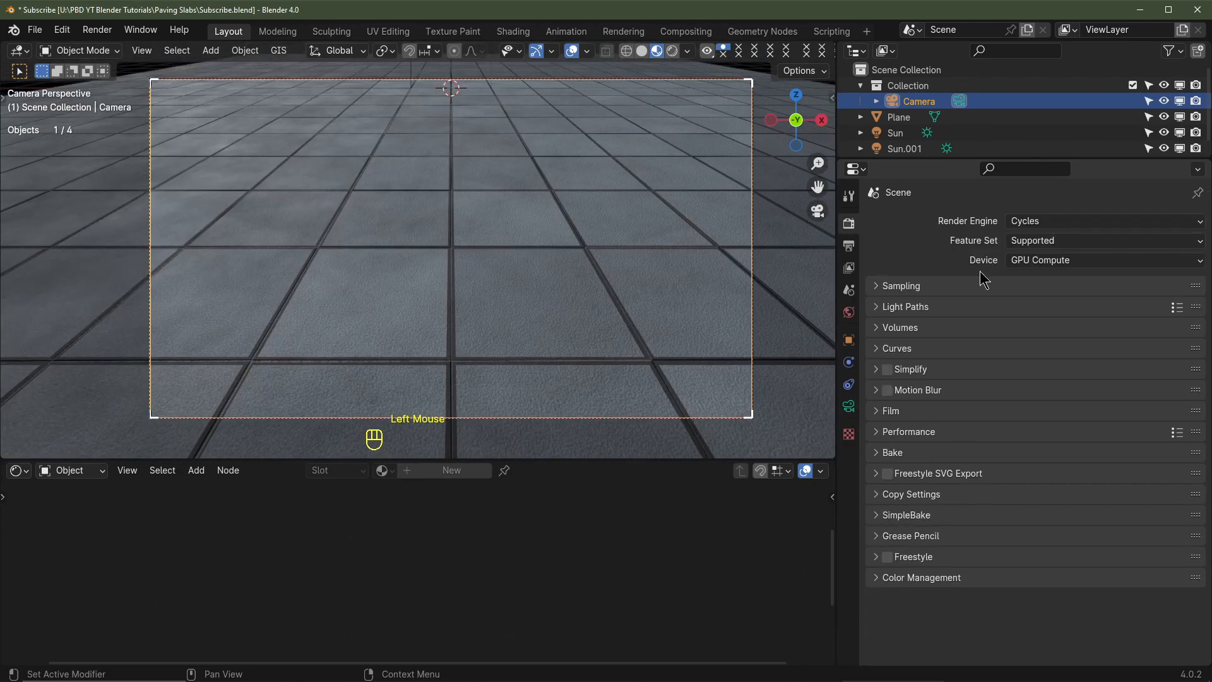
left_click(905, 307)
scroll(1059, 368, "down", 3)
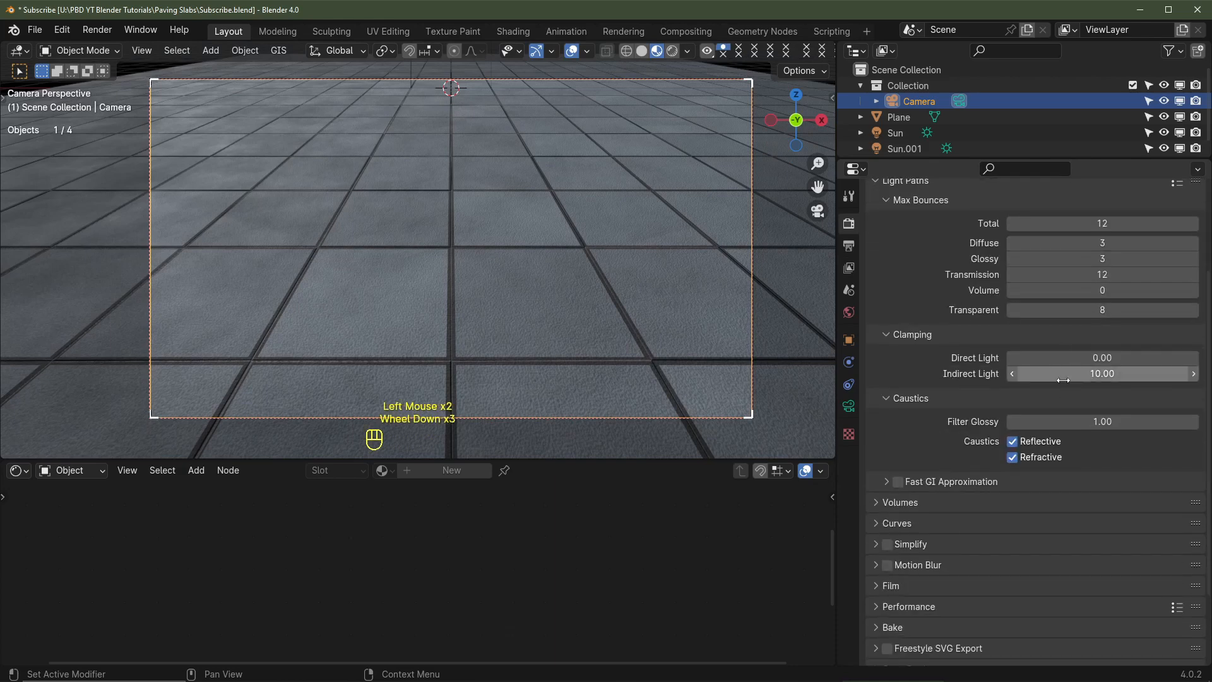
left_click(1013, 441)
scroll(988, 474, "up", 2)
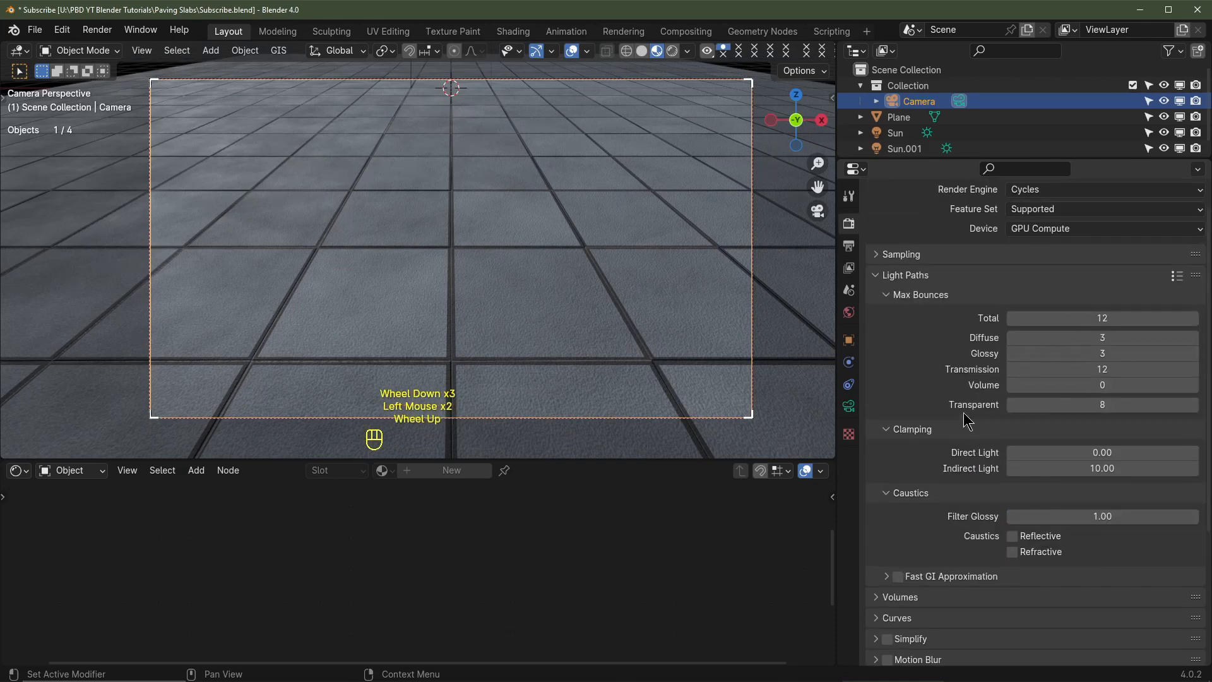
Set the final render's maximum samples to 128 and its noise threshold to 0.025
left_click(903, 254)
double_click(1108, 420)
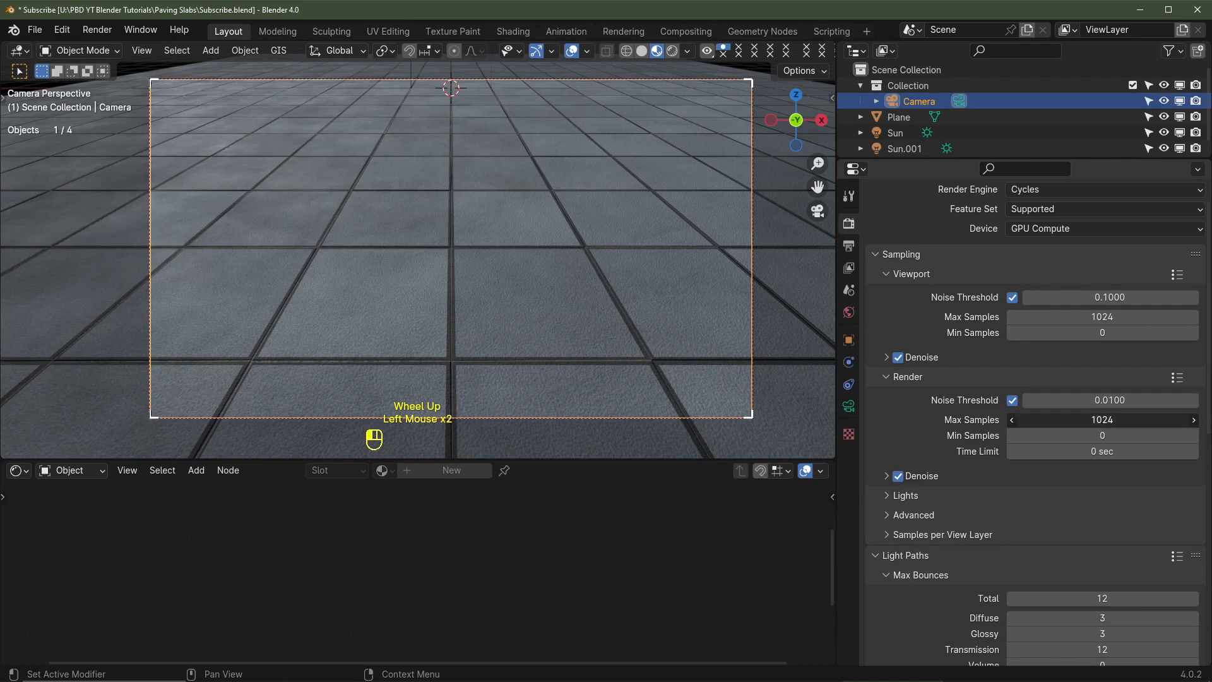
type("12")
key("Return")
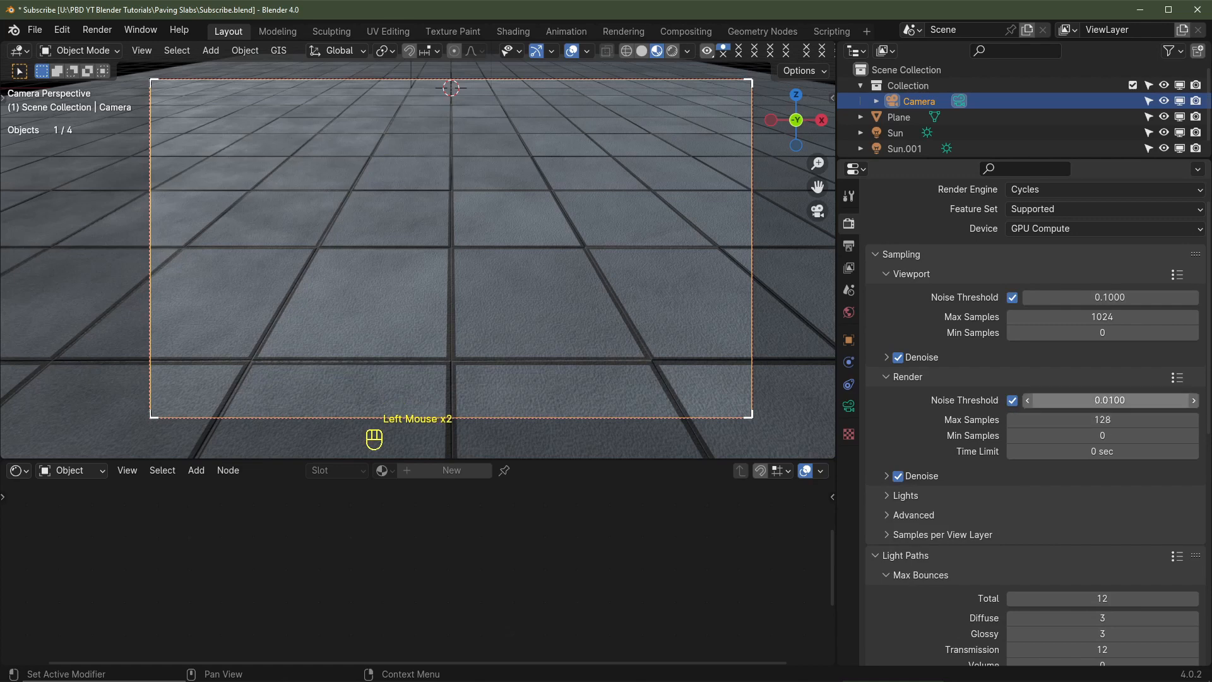
left_click(1101, 401)
type(".02")
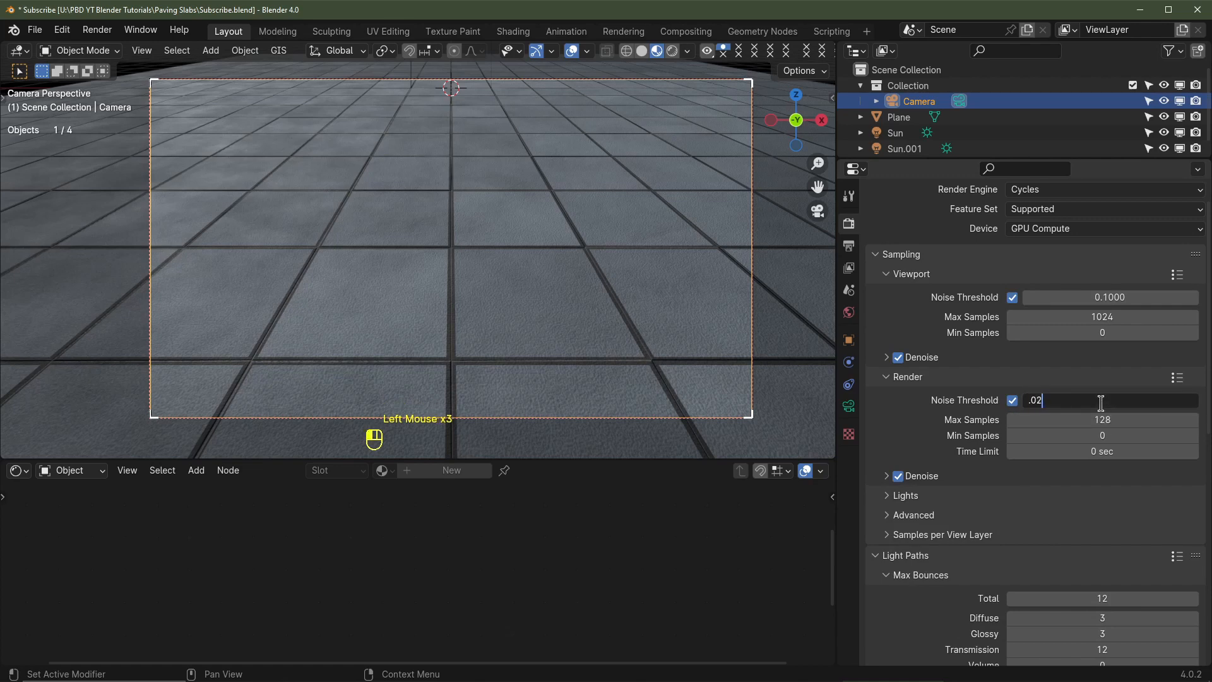
type("5")
key("Return")
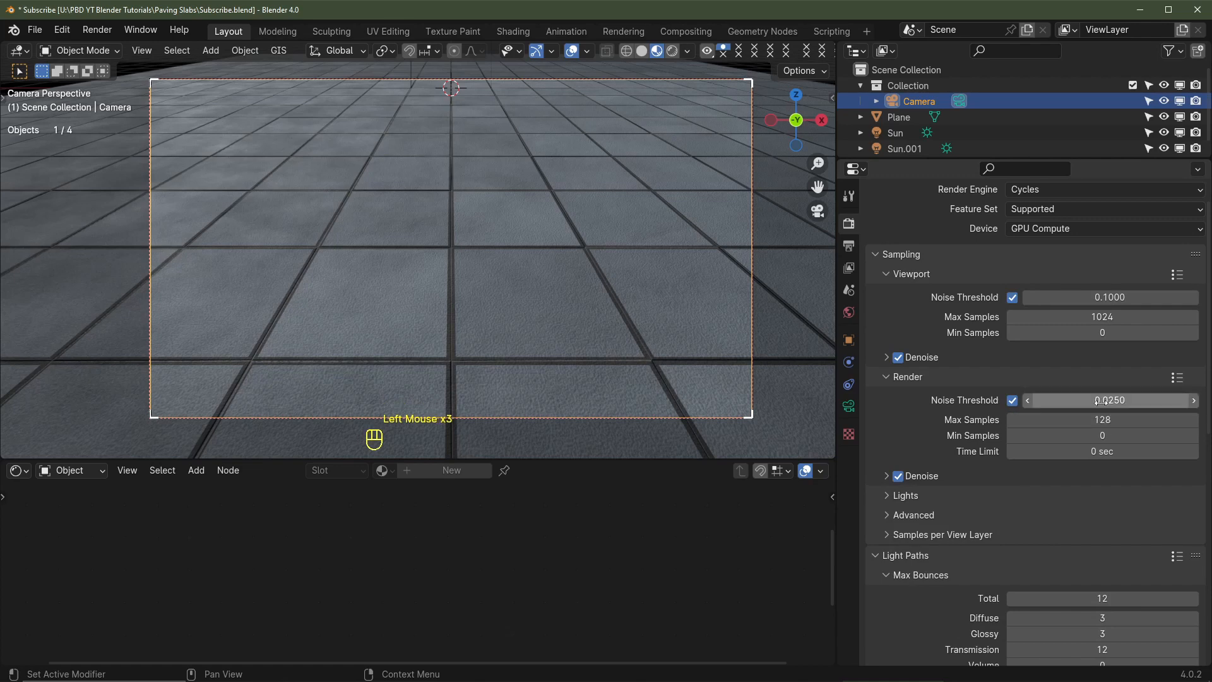
Select the slab plane and enlarge the node editor around the Brick Texture's mortar settings
left_click(563, 286)
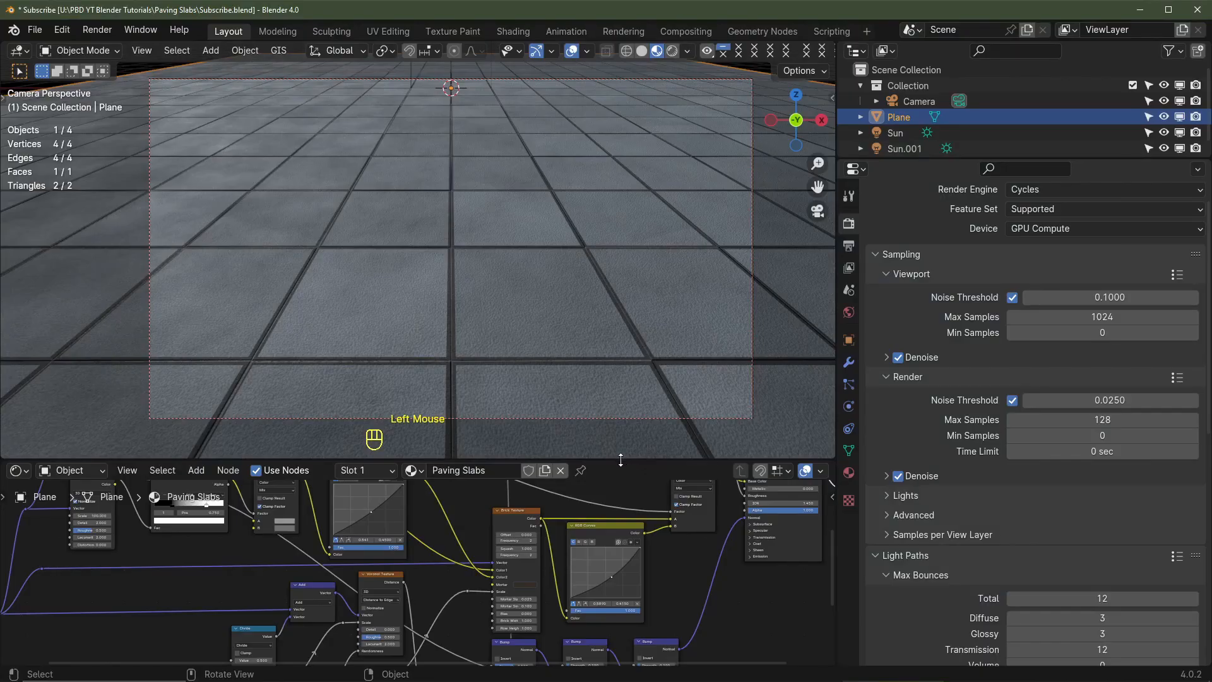
left_click_drag(621, 460, 620, 378)
scroll(590, 533, "up", 4)
middle_click_drag(590, 533, 527, 510)
scroll(555, 531, "up", 3)
middle_click_drag(622, 607, 577, 573)
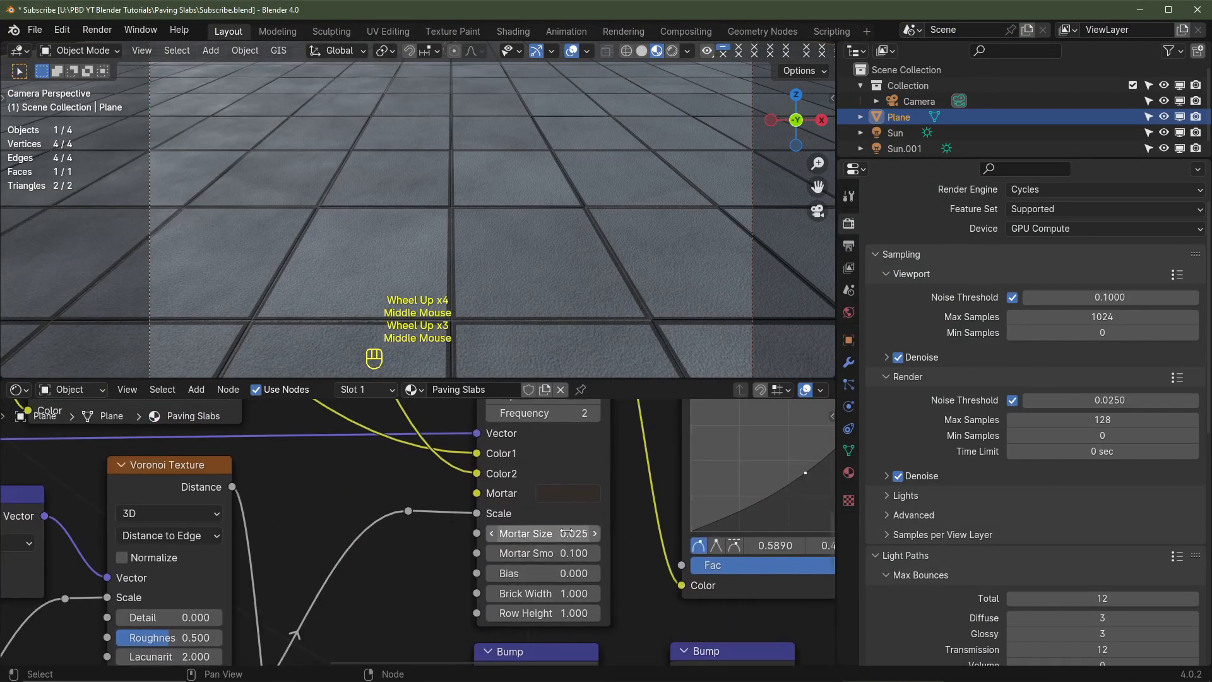
Try Mortar Size values of 0, 0.03 and 0.005 on the Brick Texture node
left_click_drag(566, 532, 537, 533, "shift")
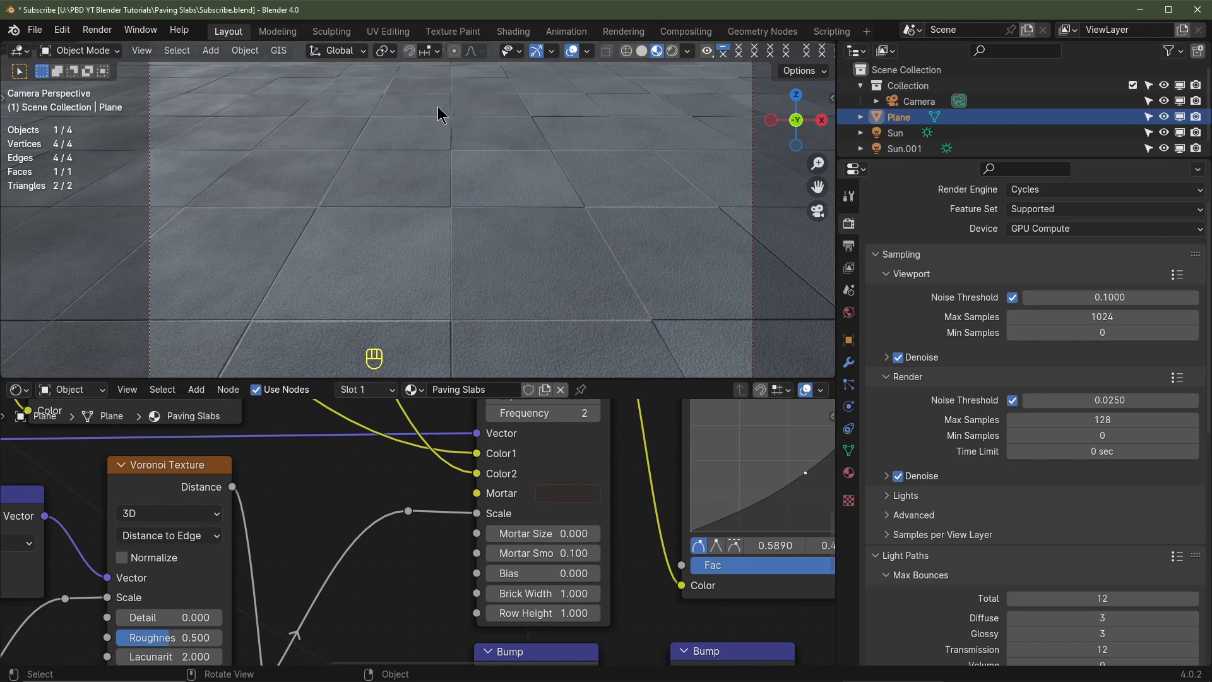
left_click_drag(556, 533, 591, 533, "shift")
left_click(537, 534)
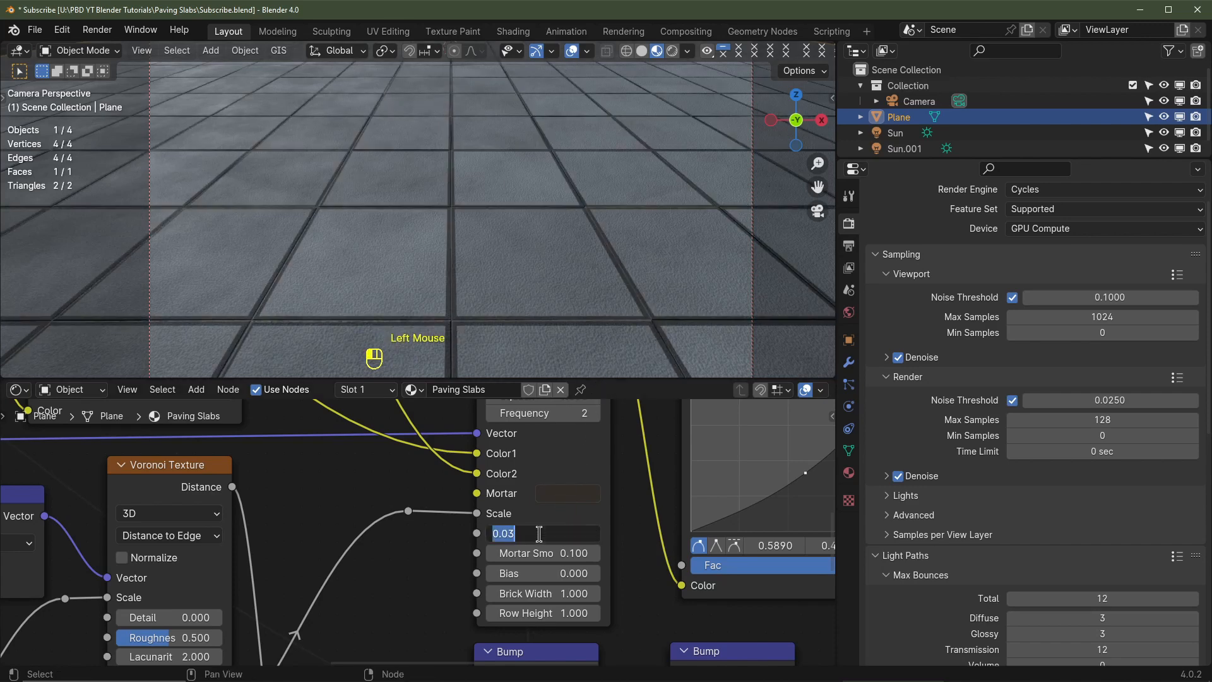
type(".005")
key("Return")
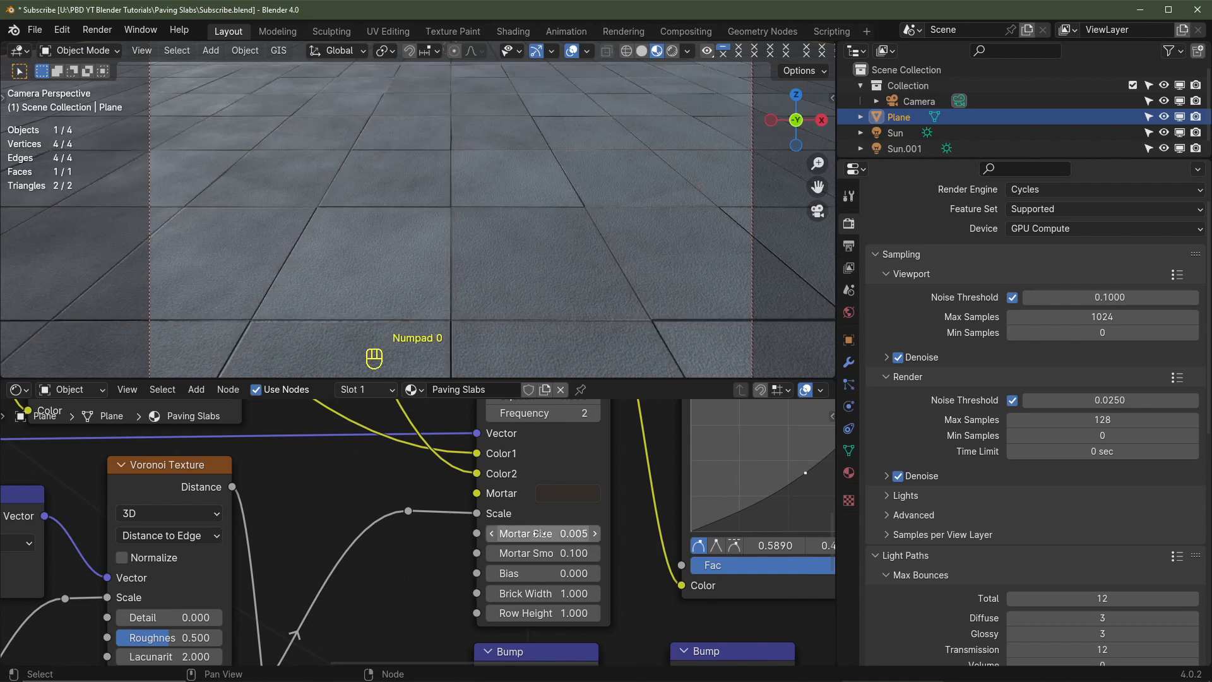
Set the Brick Texture's Mortar Size to 0.01 and check the gaps between the slabs
left_click(572, 534)
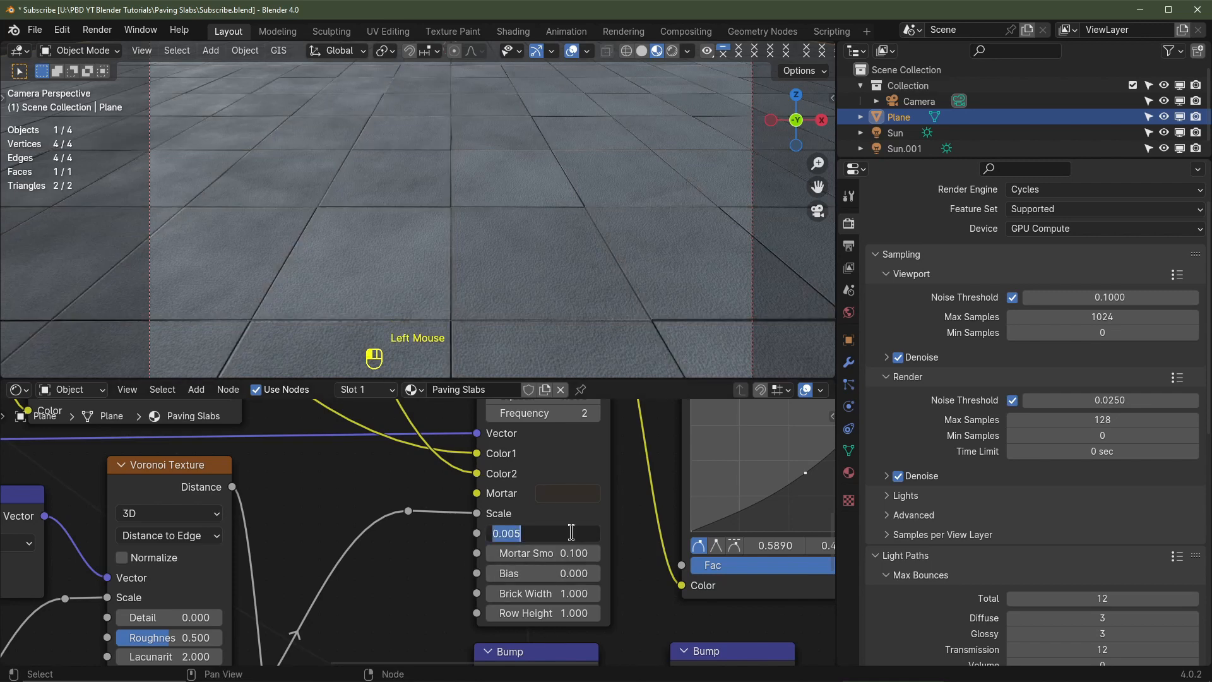
type(".01")
key("Return")
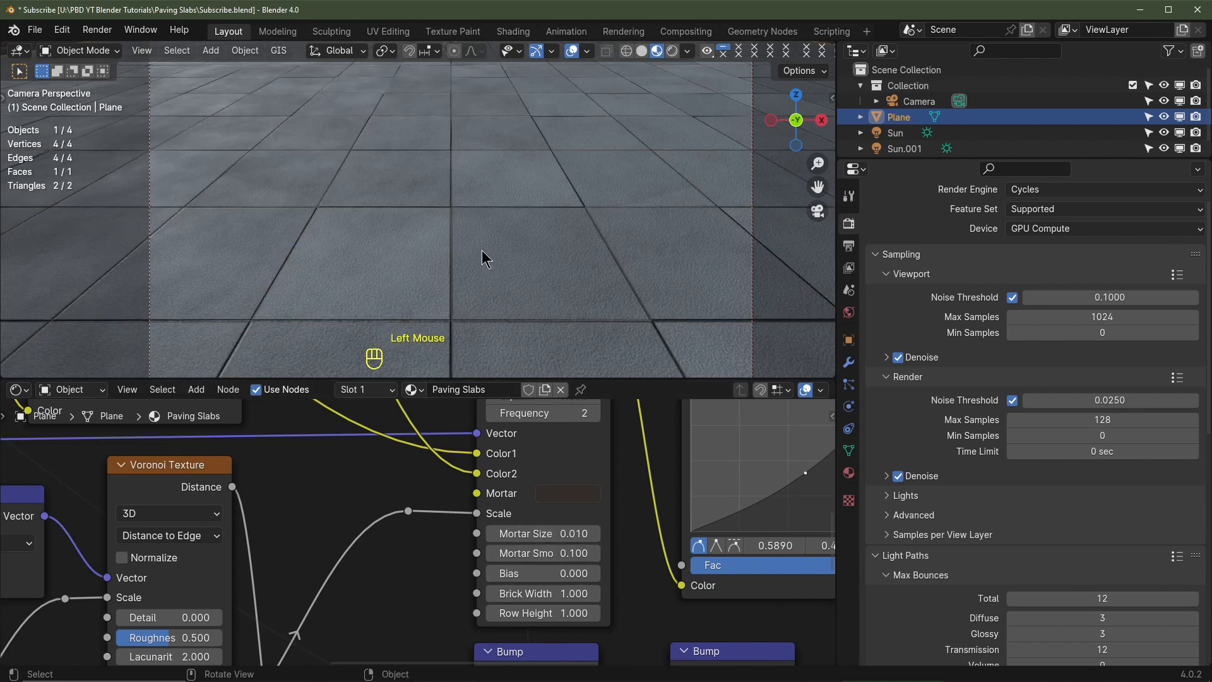
scroll(486, 255, "down", 2)
scroll(487, 256, "up", 2)
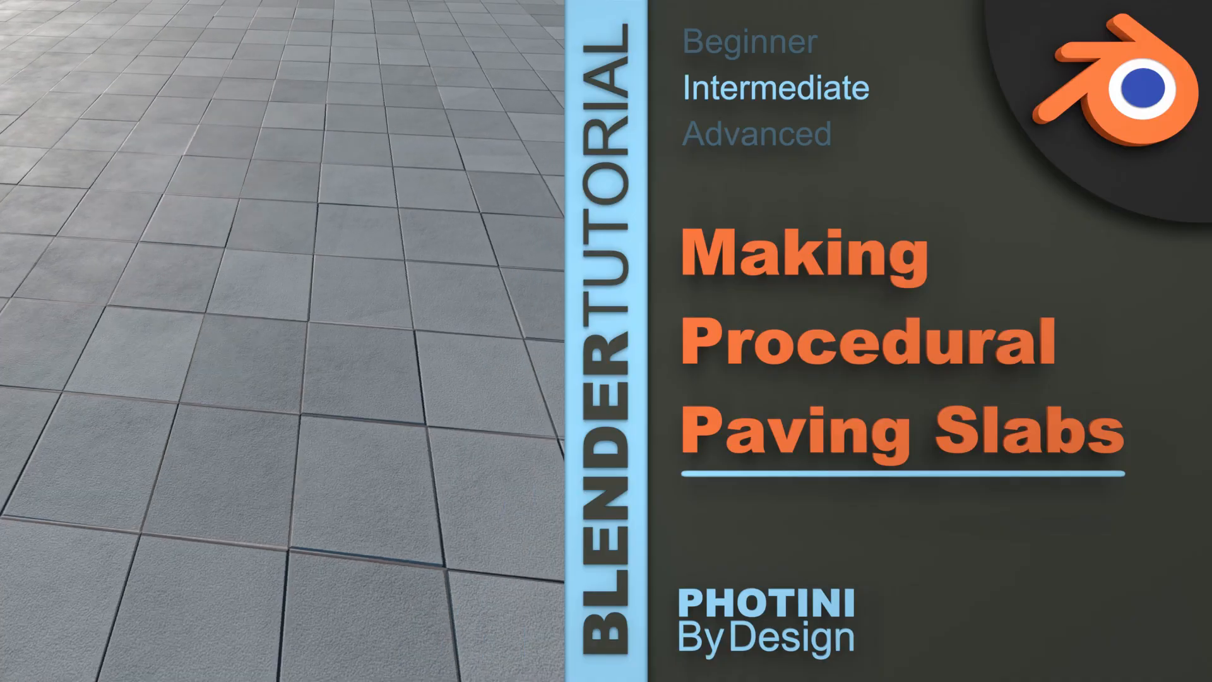